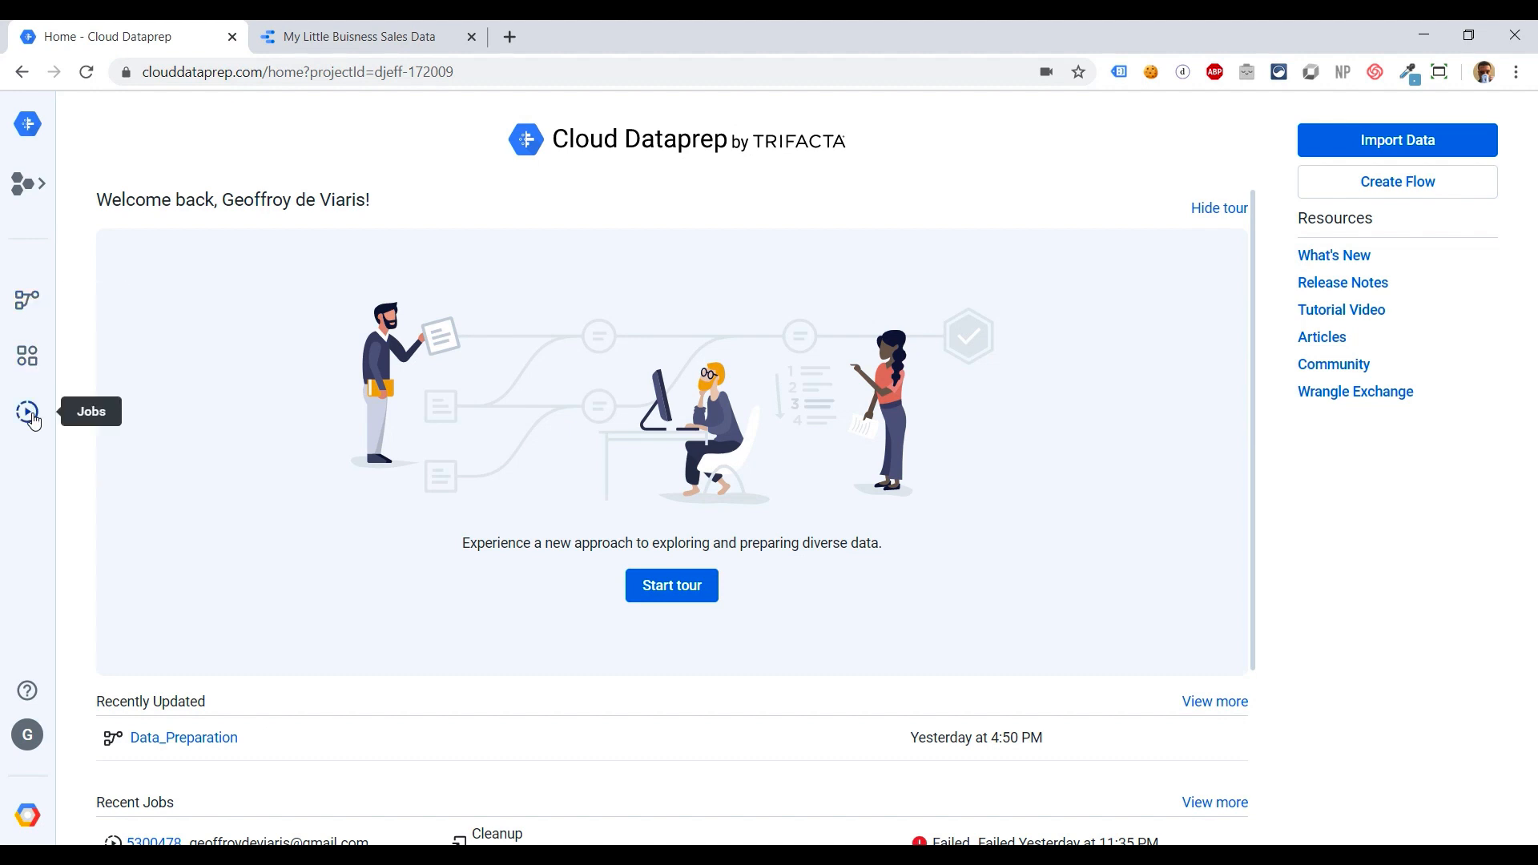
Upload Monthly_Ecommerce_Sales_Data.csv from the computer as a new dataset for the library
{"action": "left_click", "coordinate": [26, 360]}
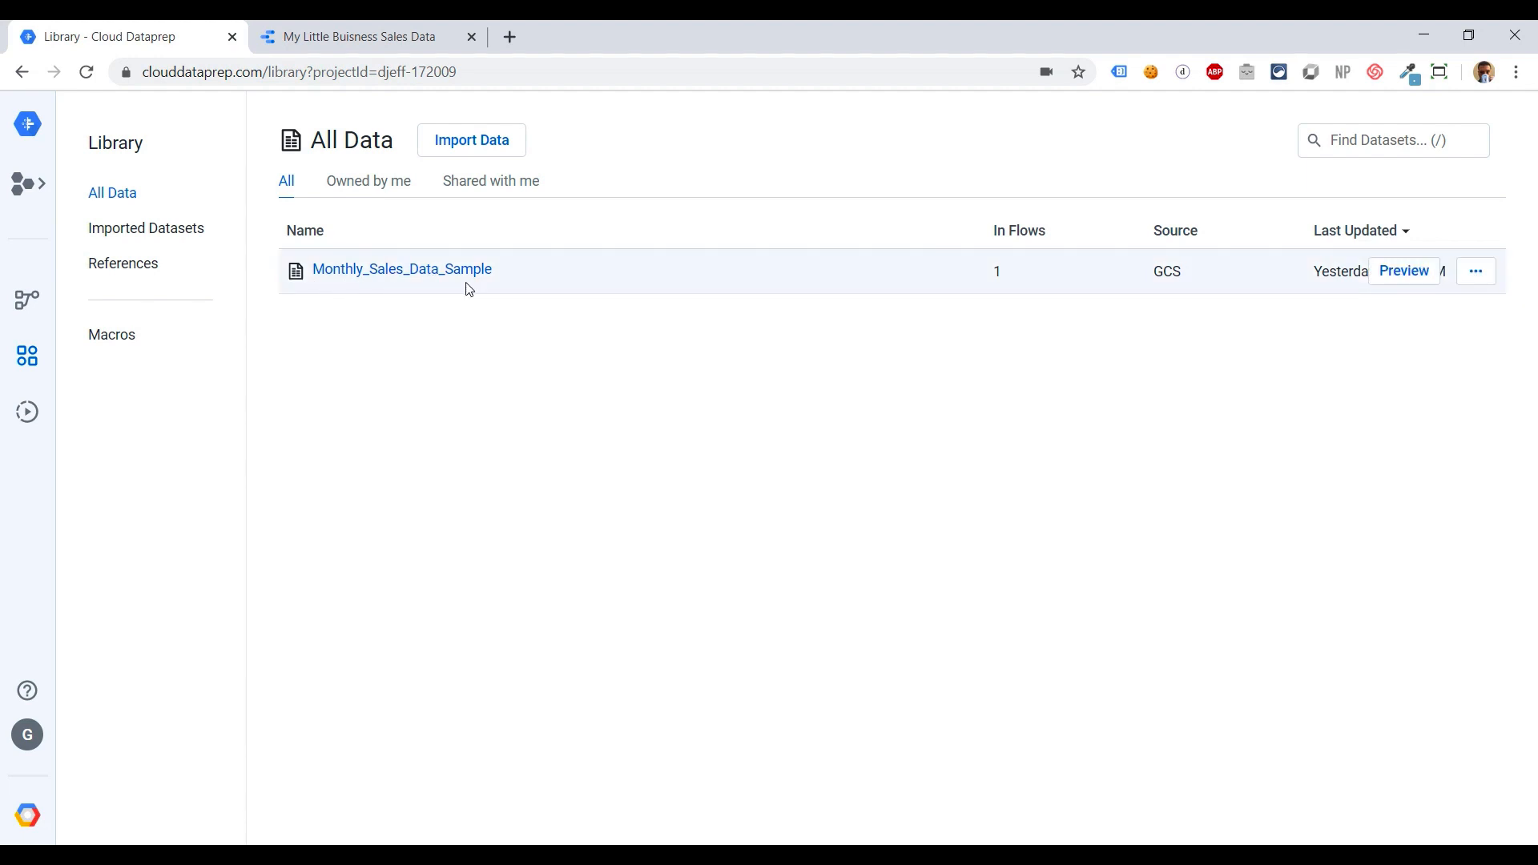
{"action": "left_click", "coordinate": [480, 145]}
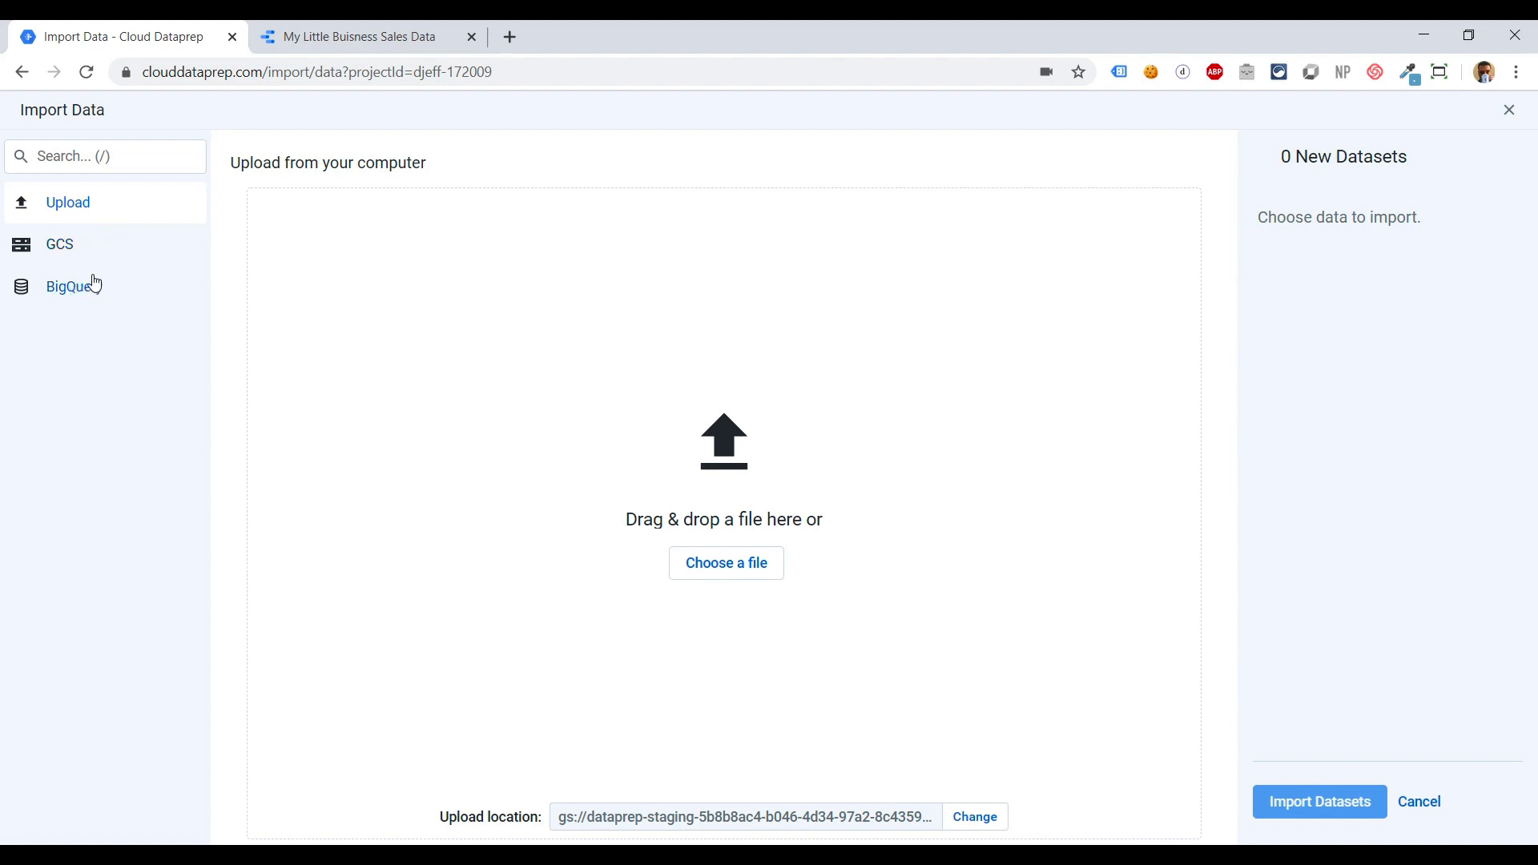
{"action": "left_click", "coordinate": [723, 565]}
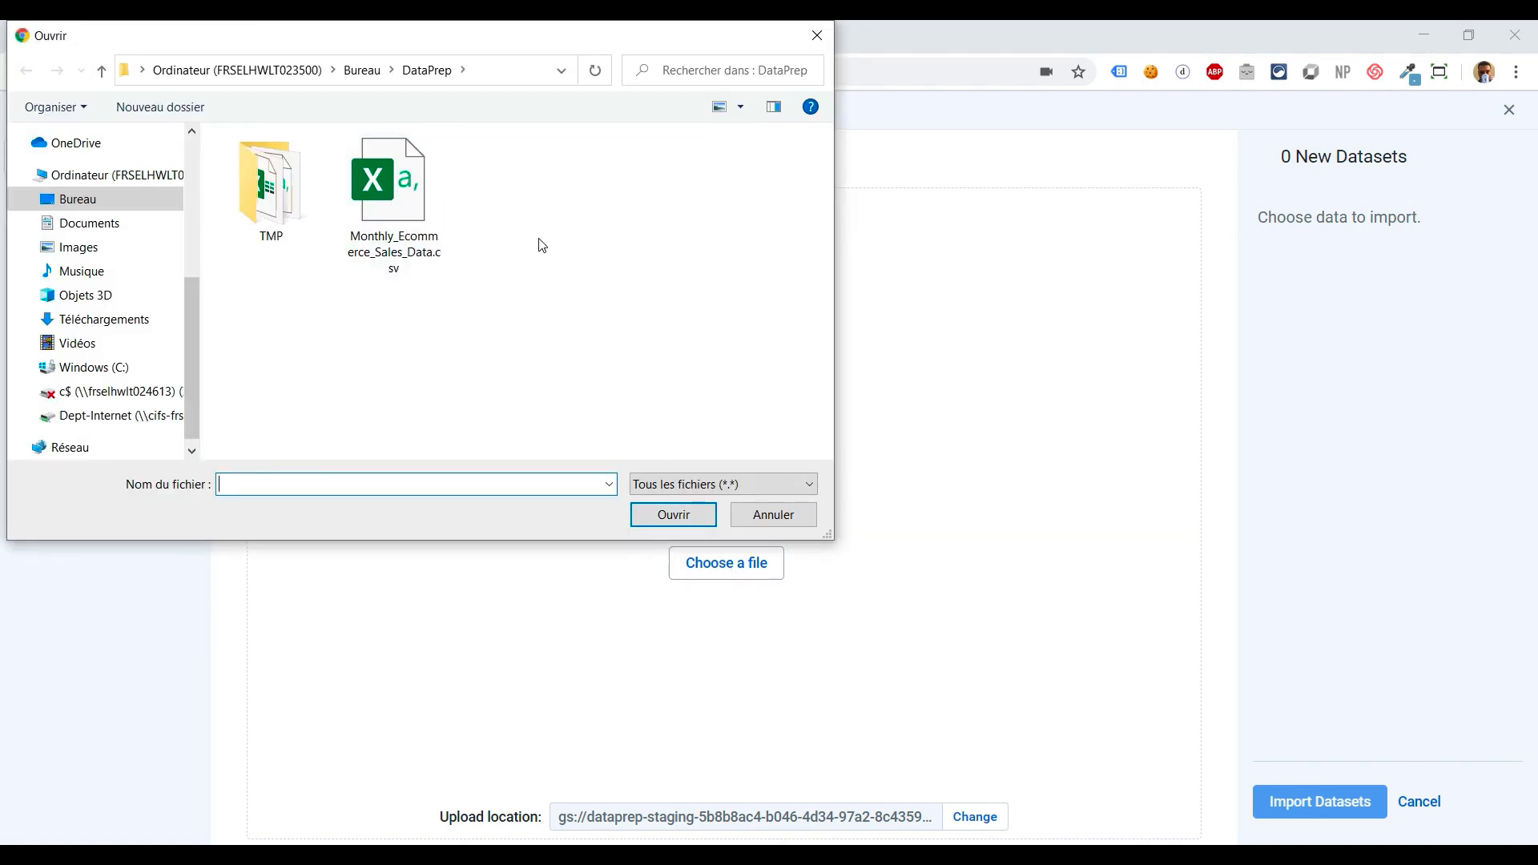
{"action": "double_click", "coordinate": [437, 236]}
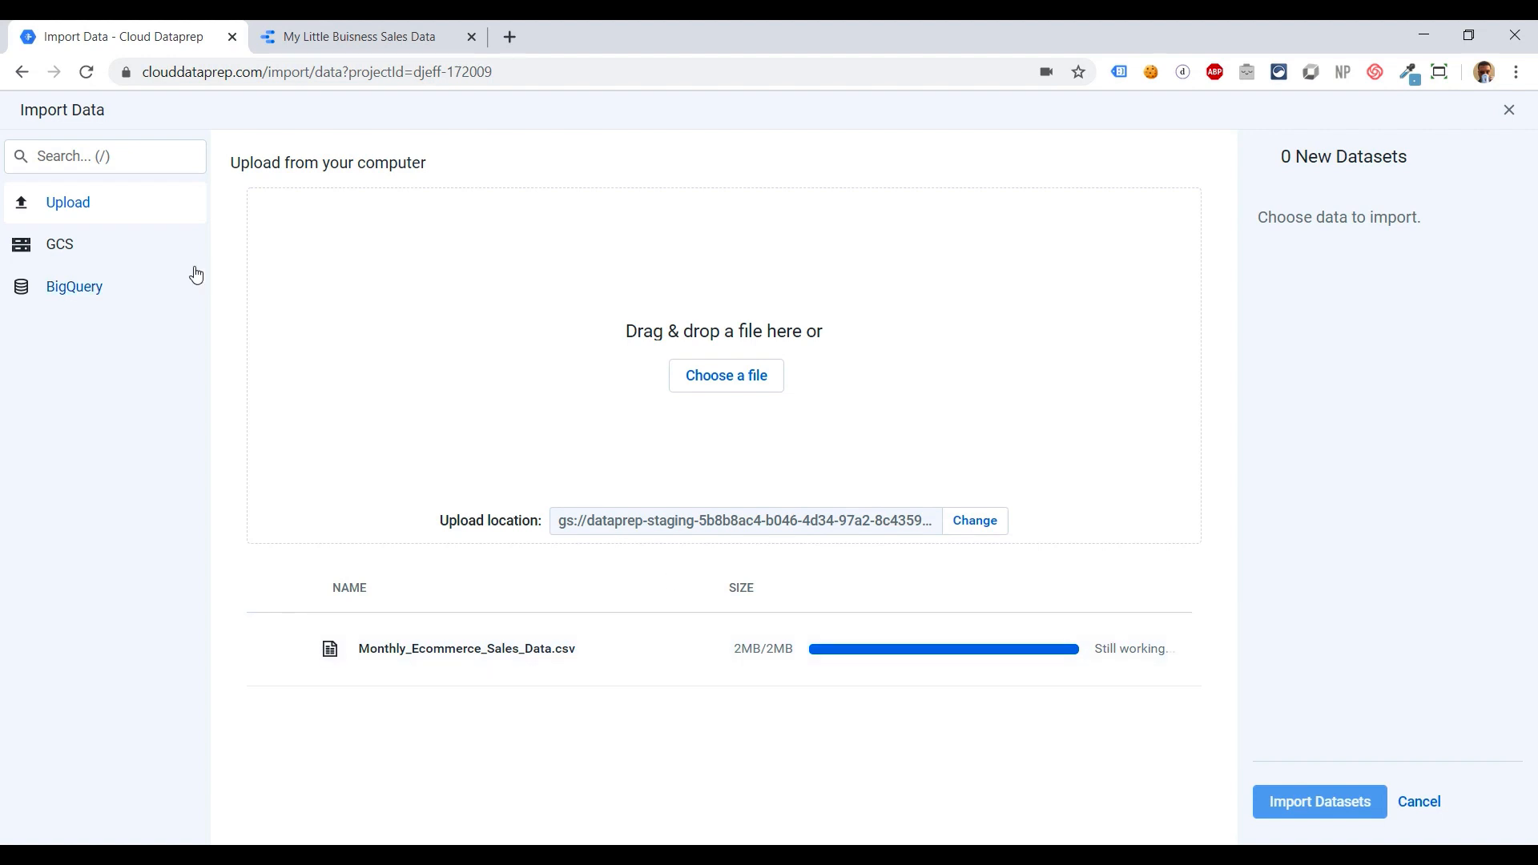
Browse the dataprep_webinar bucket in GCS and the Webinar dataset in BigQuery, and import the uploaded Monthly_Ecommerce_Sales_Data.csv
{"action": "left_click", "coordinate": [65, 250]}
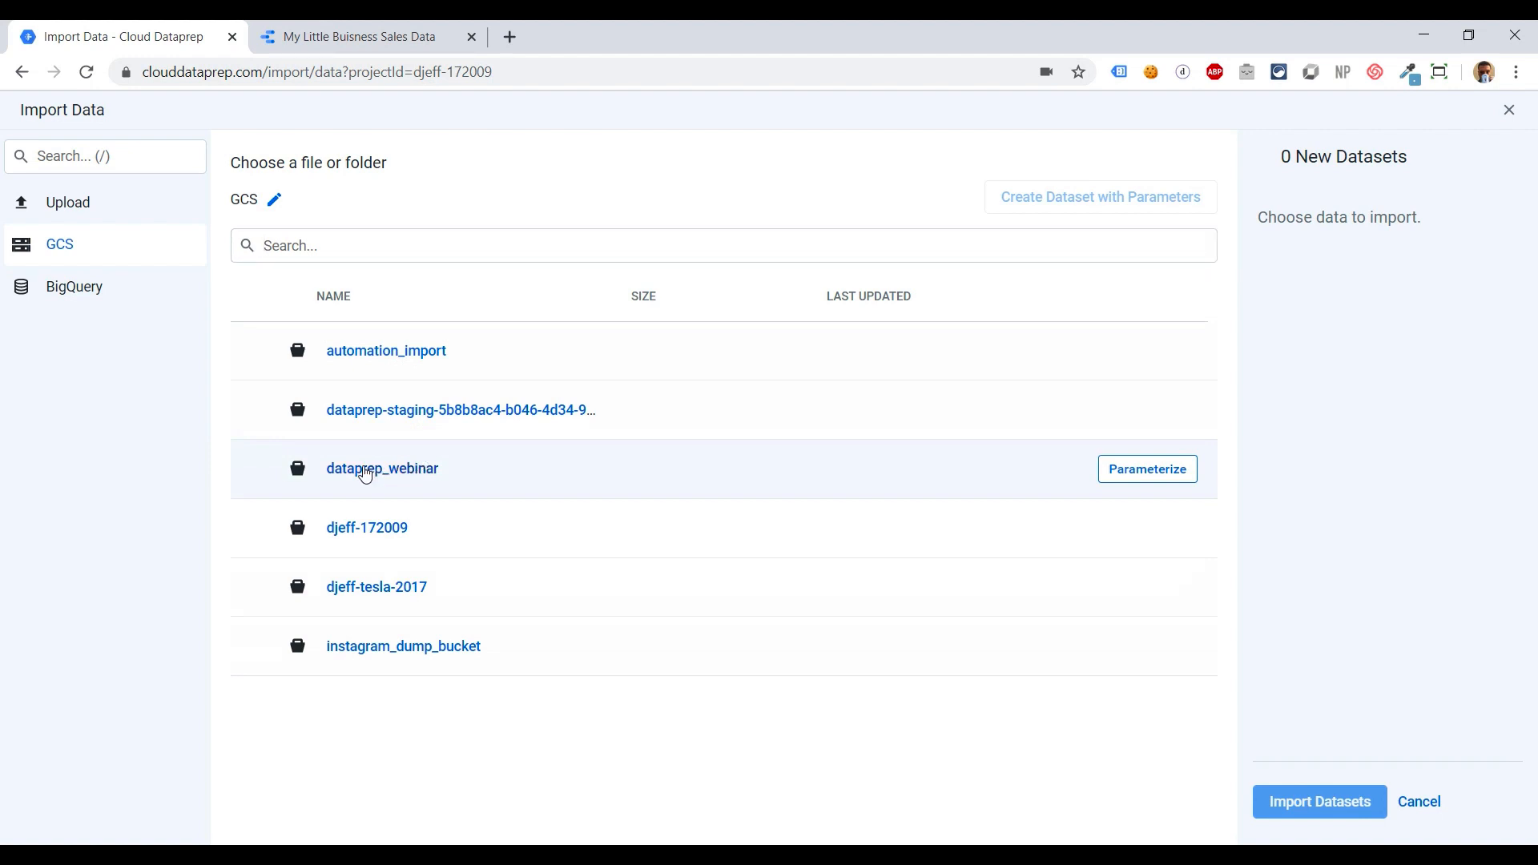
{"action": "left_click", "coordinate": [366, 471]}
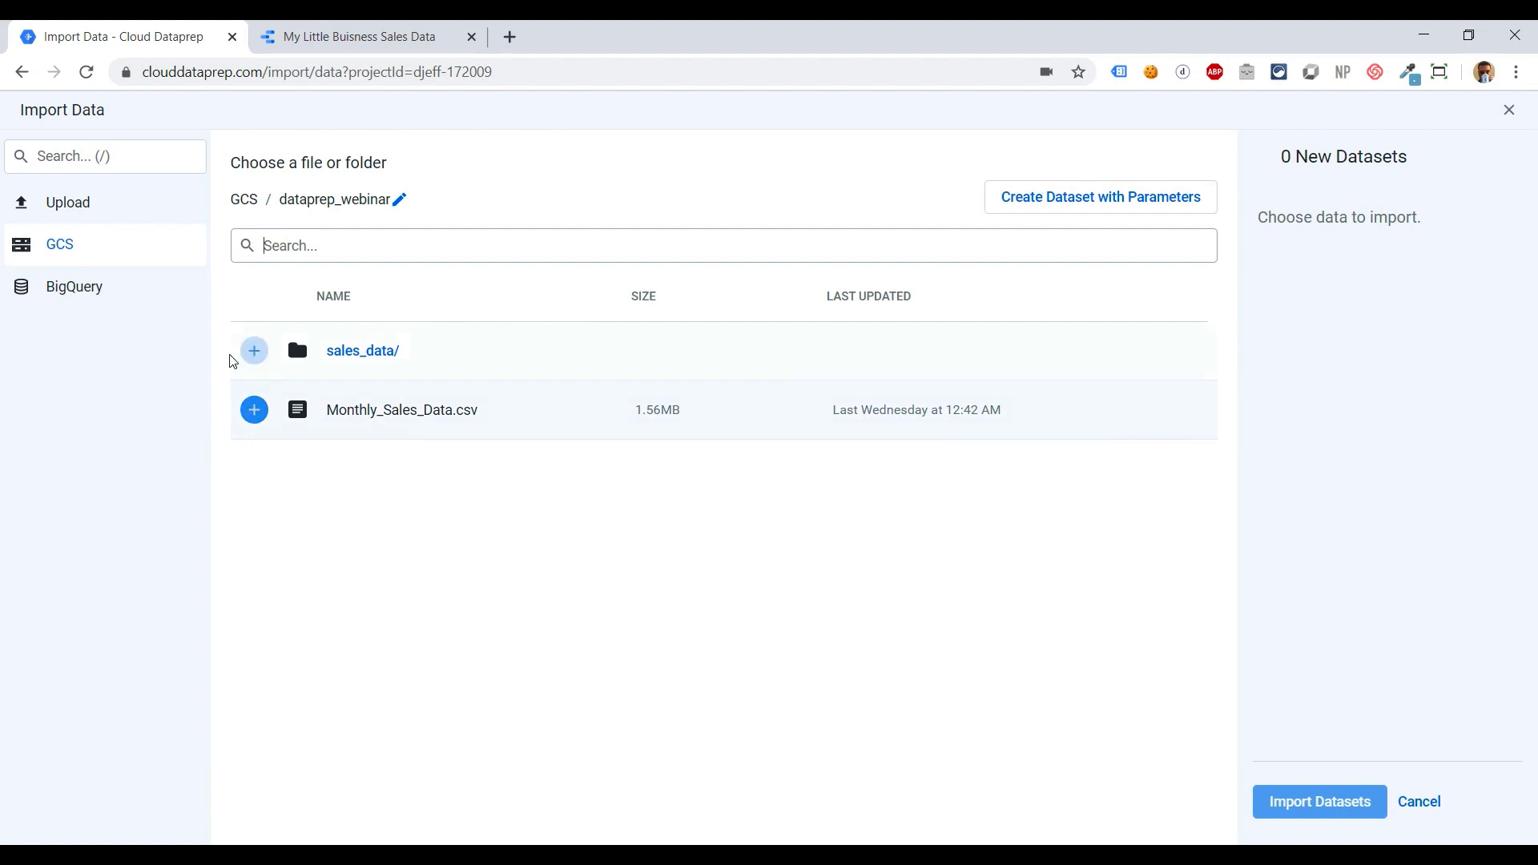
{"action": "left_click", "coordinate": [72, 293]}
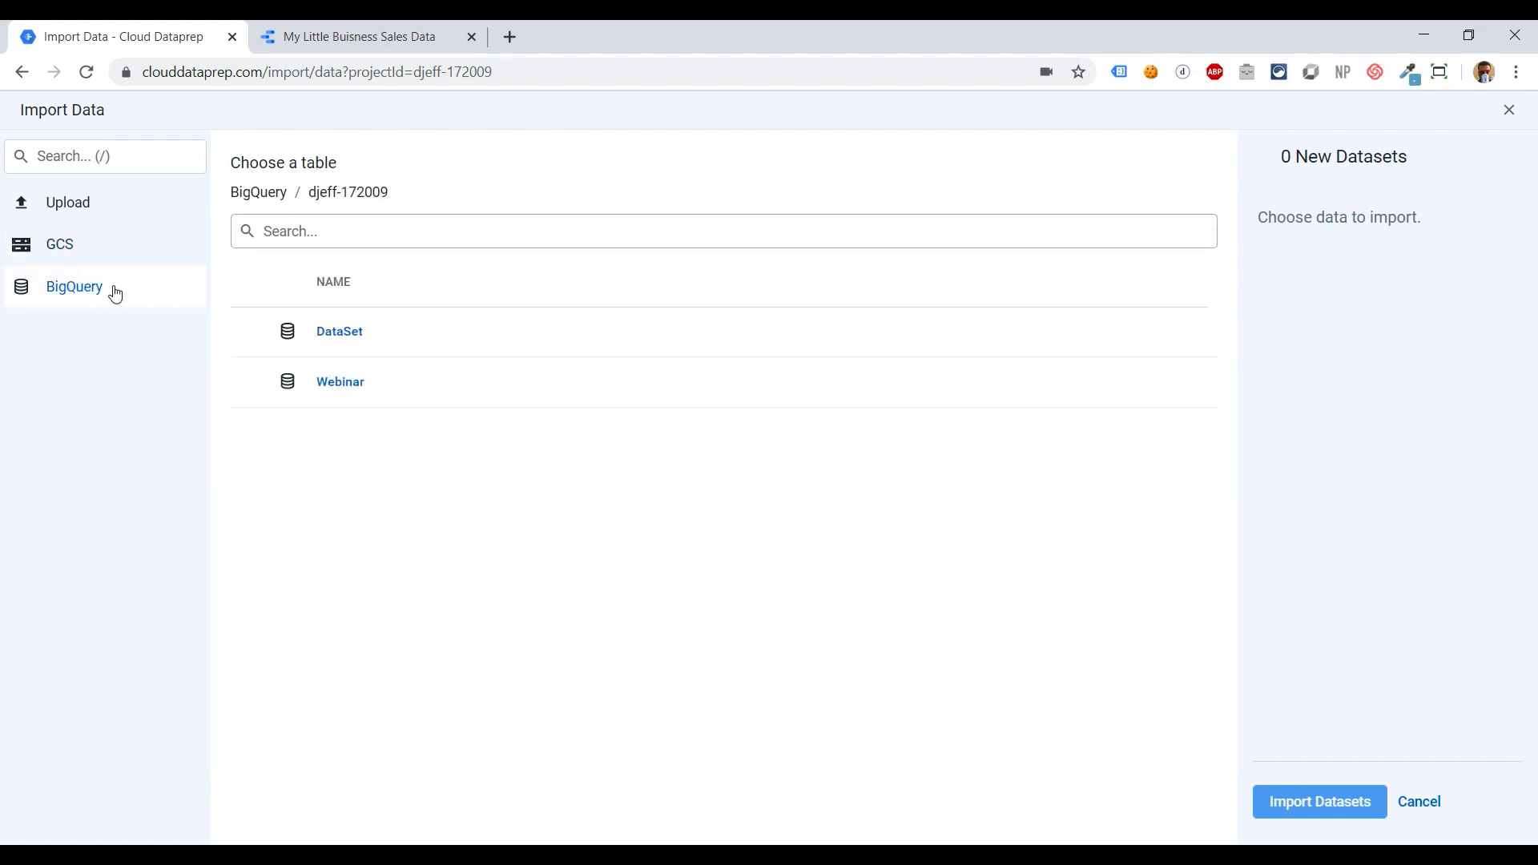
{"action": "left_click", "coordinate": [353, 388]}
{"action": "left_click", "coordinate": [353, 389]}
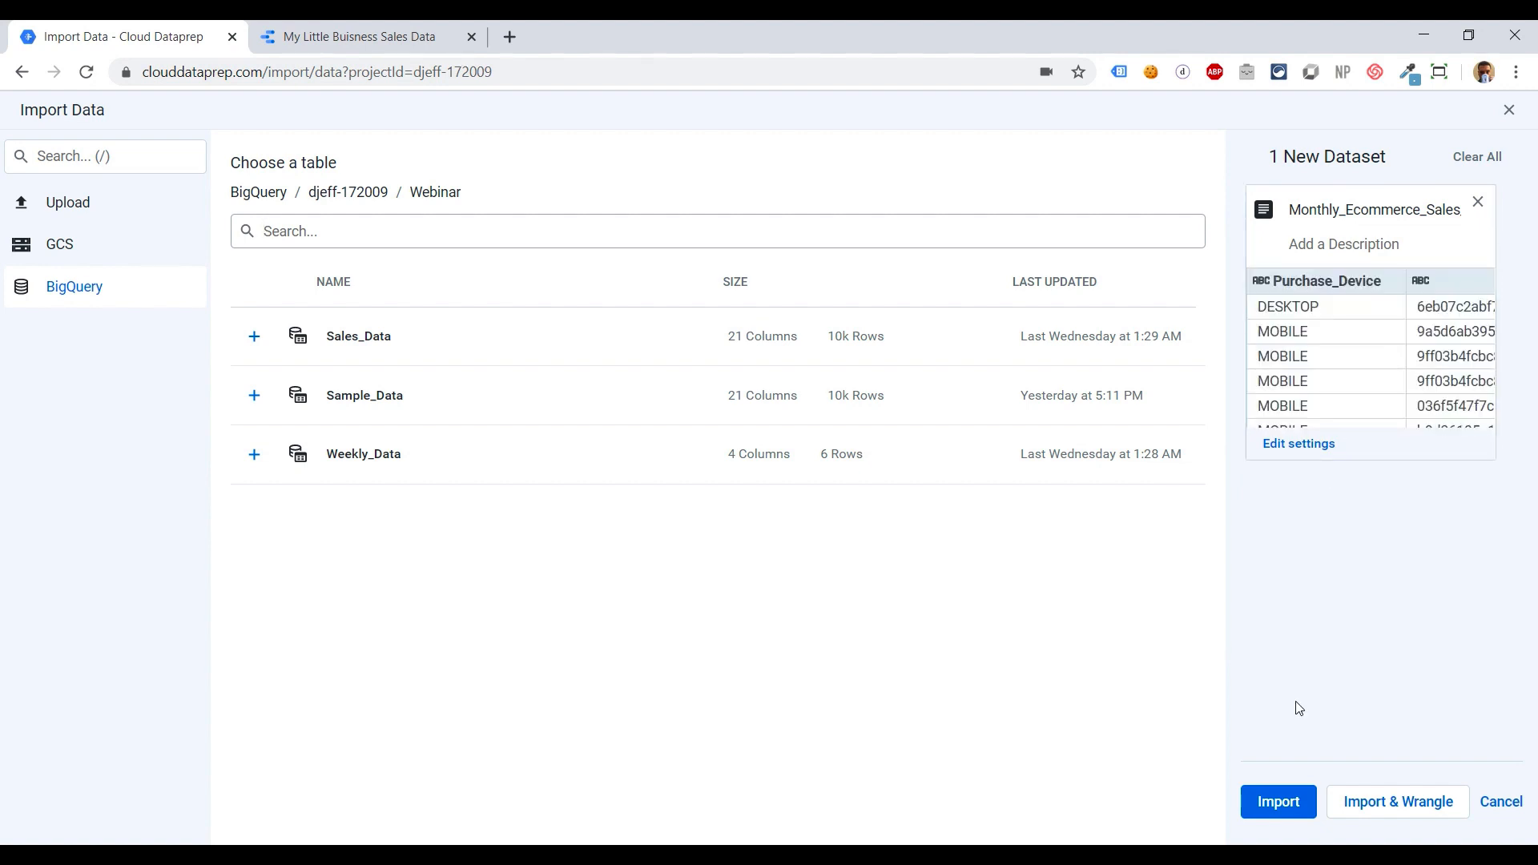
{"action": "left_click", "coordinate": [1280, 803]}
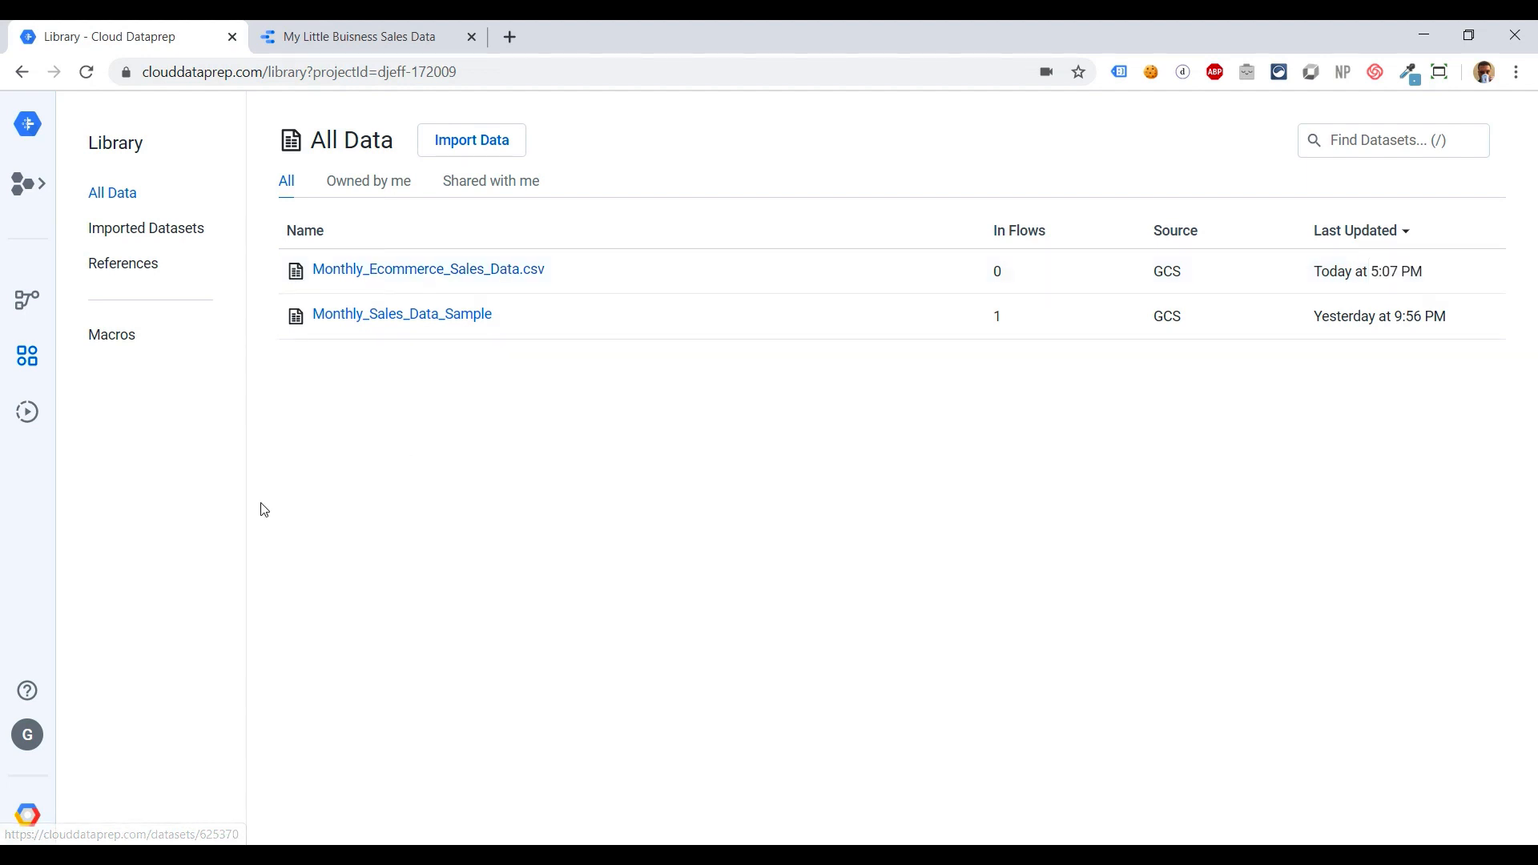
Create a new flow named "Ecommerce Dashboard" without a description
{"action": "left_click", "coordinate": [27, 300]}
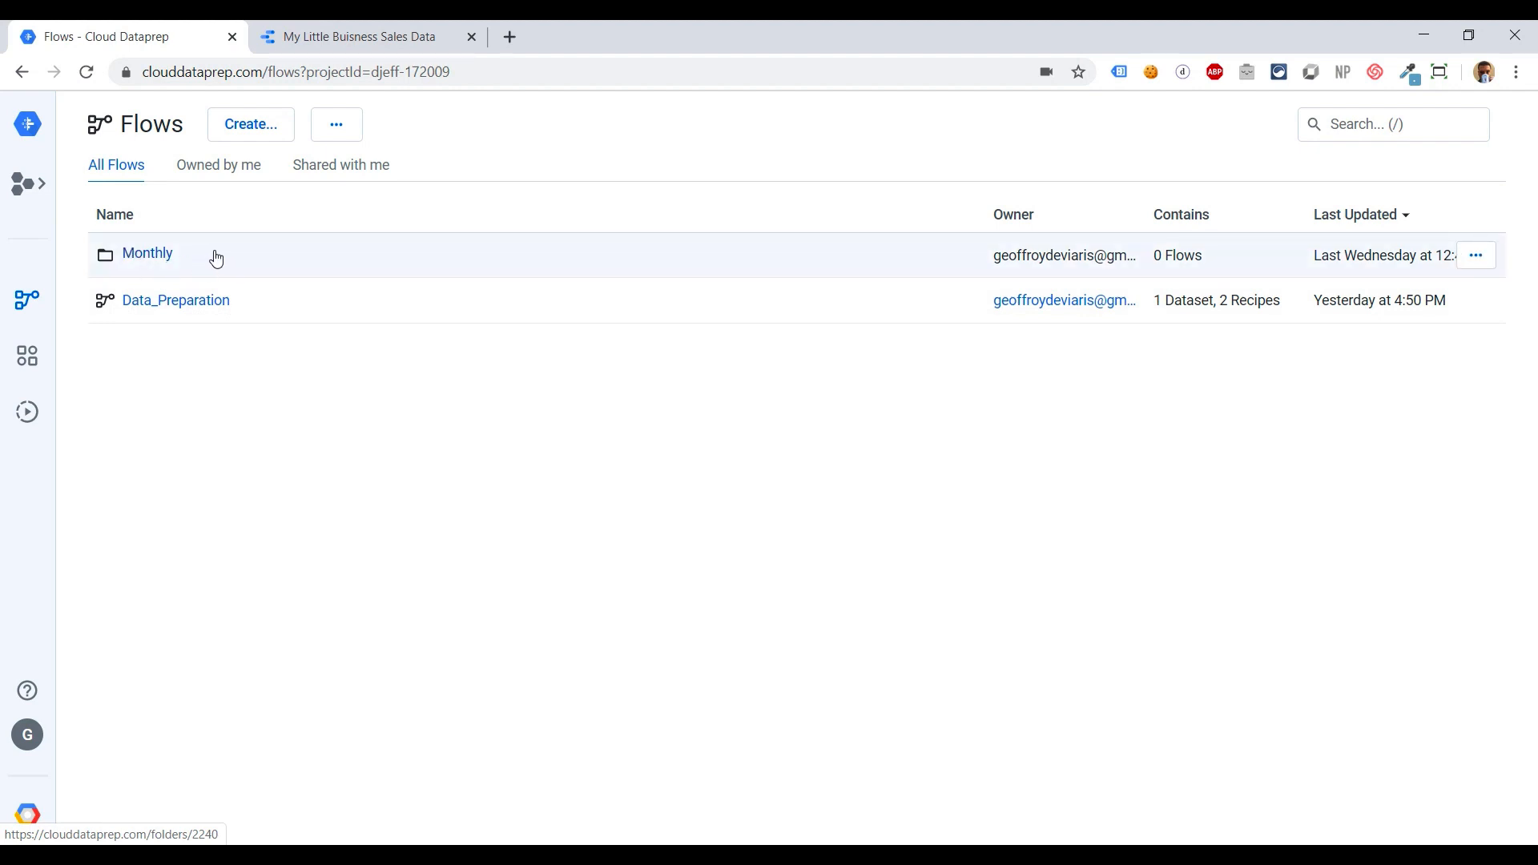
{"action": "left_click", "coordinate": [264, 136]}
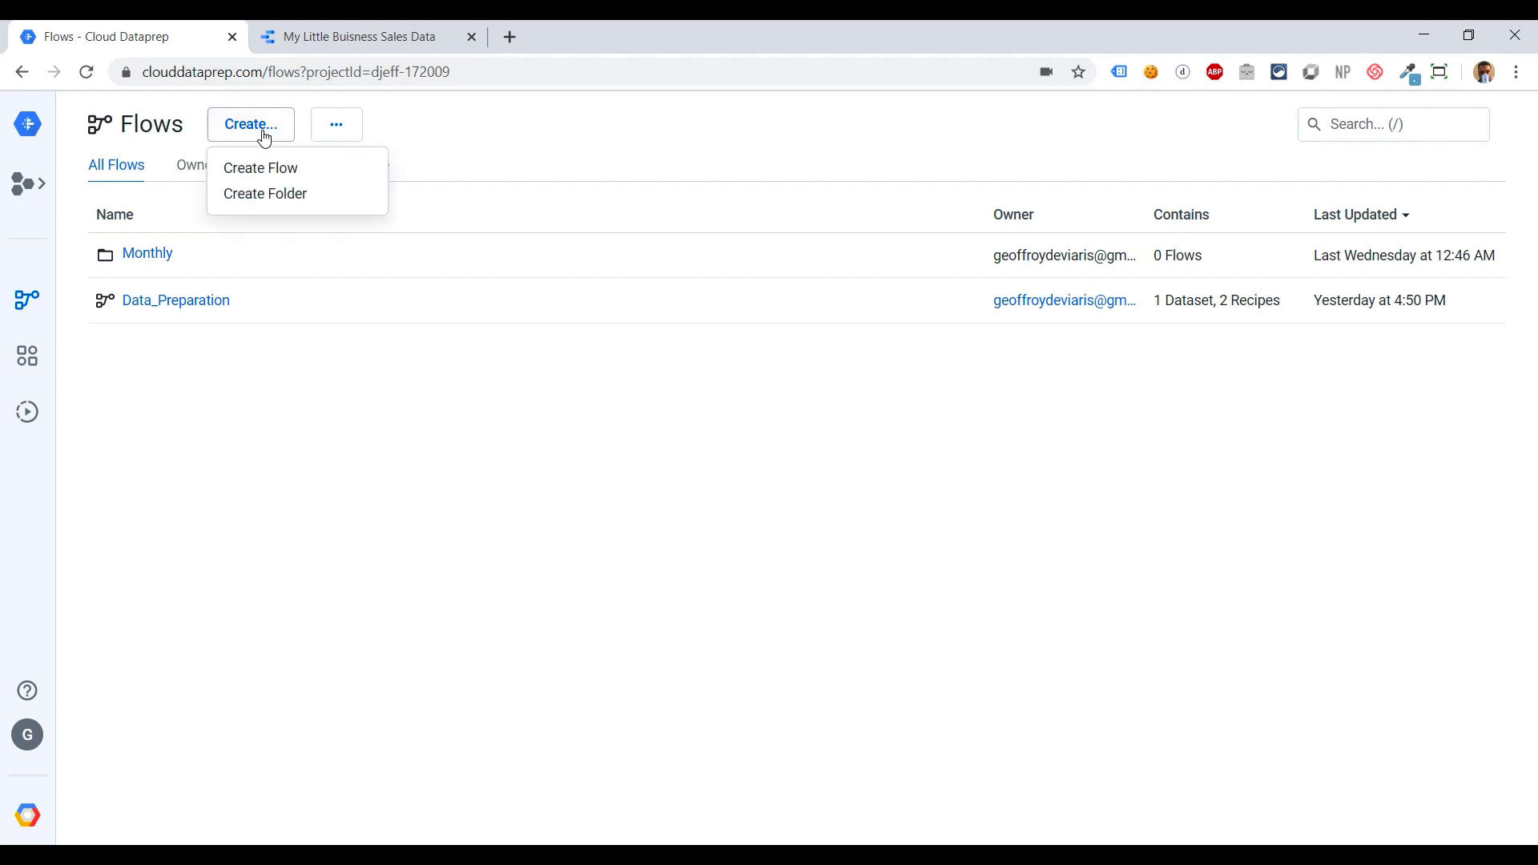
{"action": "left_click", "coordinate": [293, 168]}
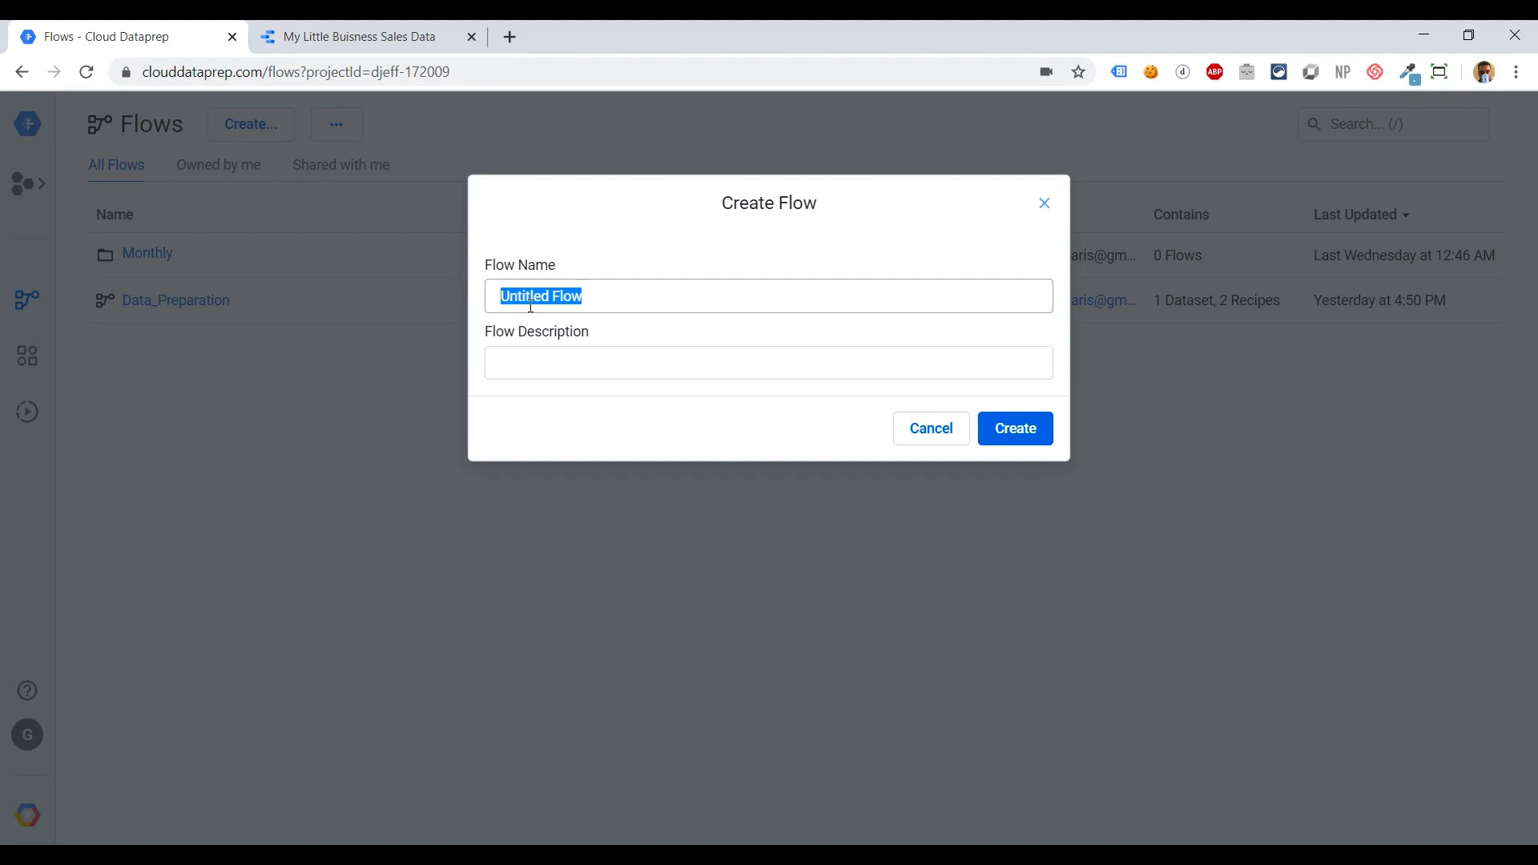
{"action": "type", "text": "Ecommer"}
{"action": "type", "text": "ce_"}
{"action": "type", "text": "Dashboard"}
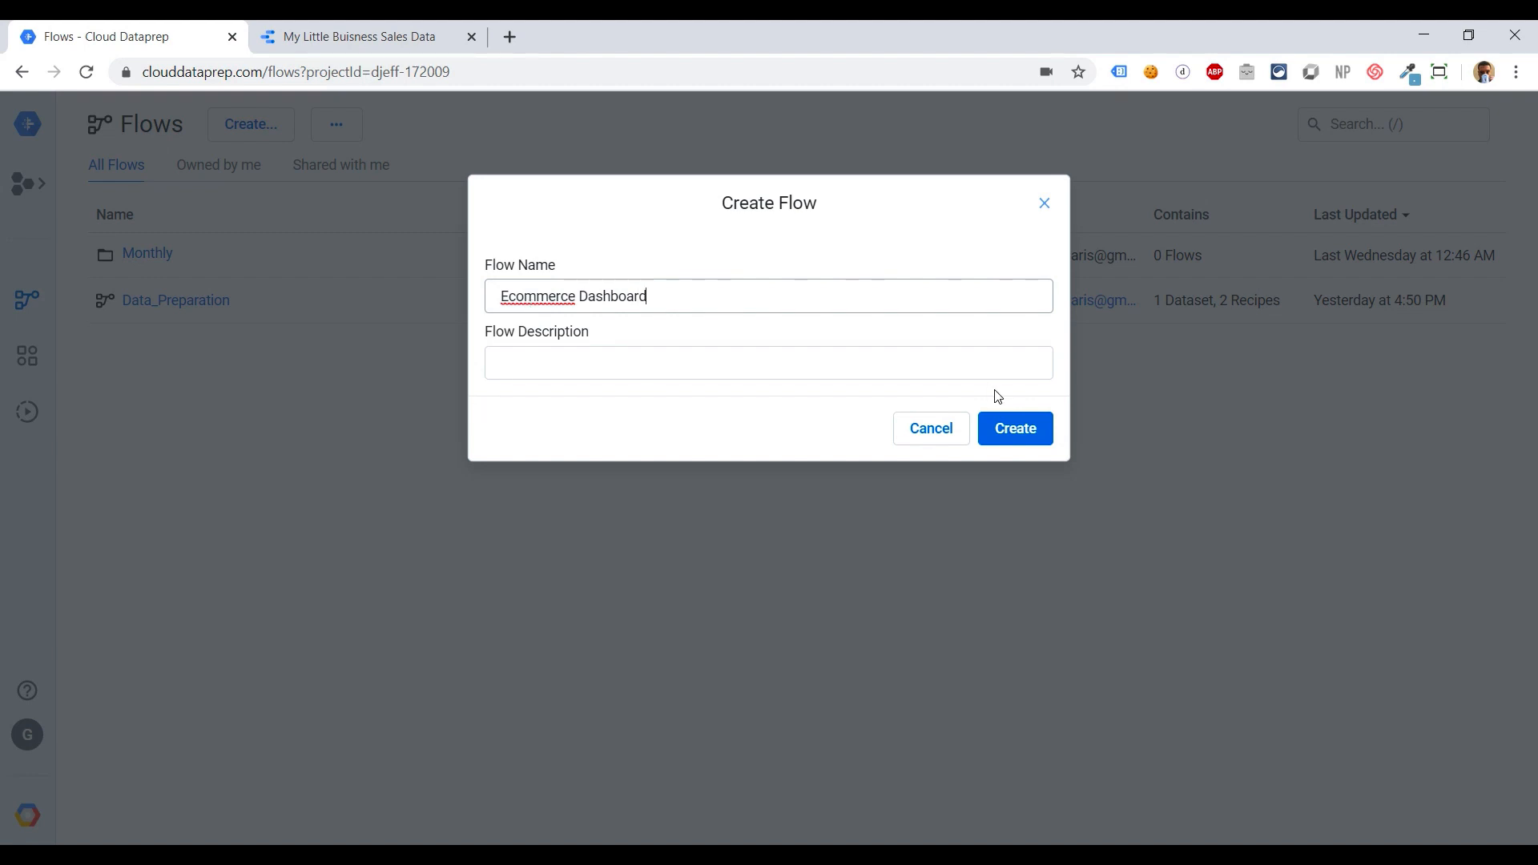
{"action": "left_click", "coordinate": [998, 428]}
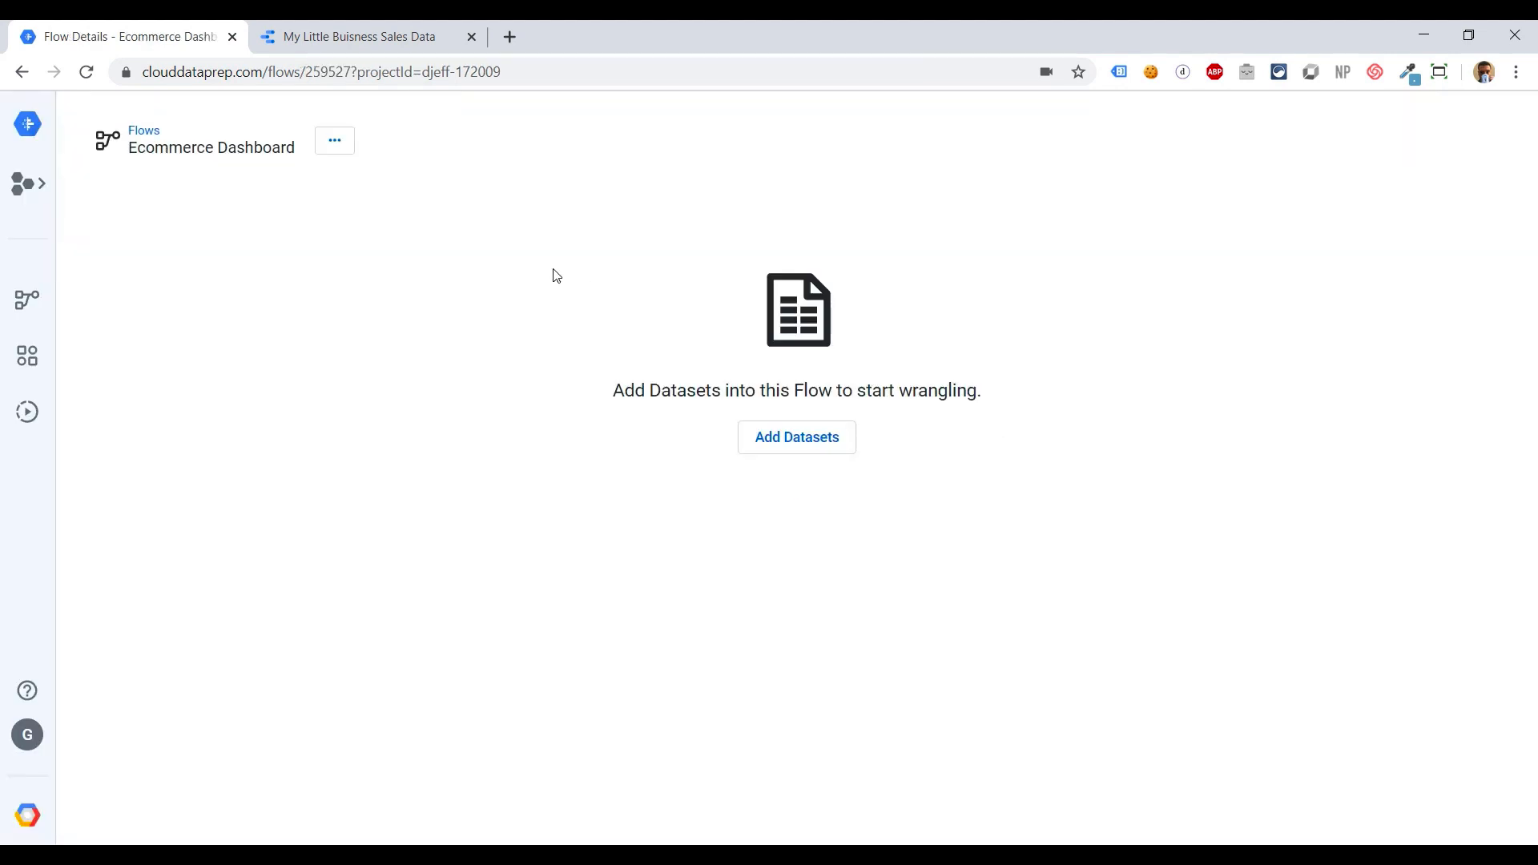
Add the Monthly_Ecommerce_Sales_Data.csv dataset to the Ecommerce Dashboard flow
{"action": "left_click", "coordinate": [812, 446]}
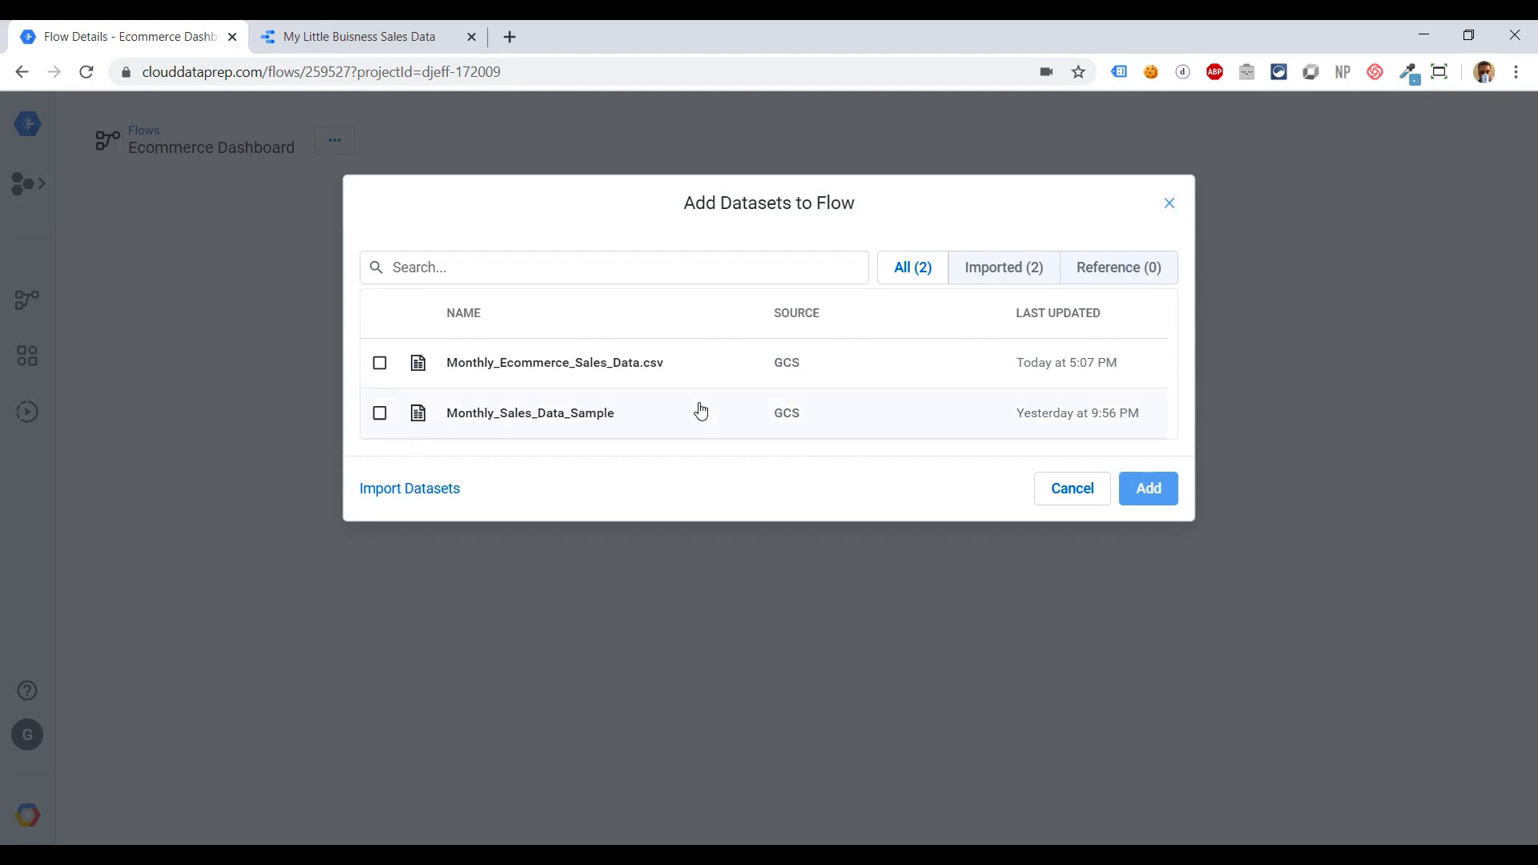
{"action": "left_click", "coordinate": [380, 365]}
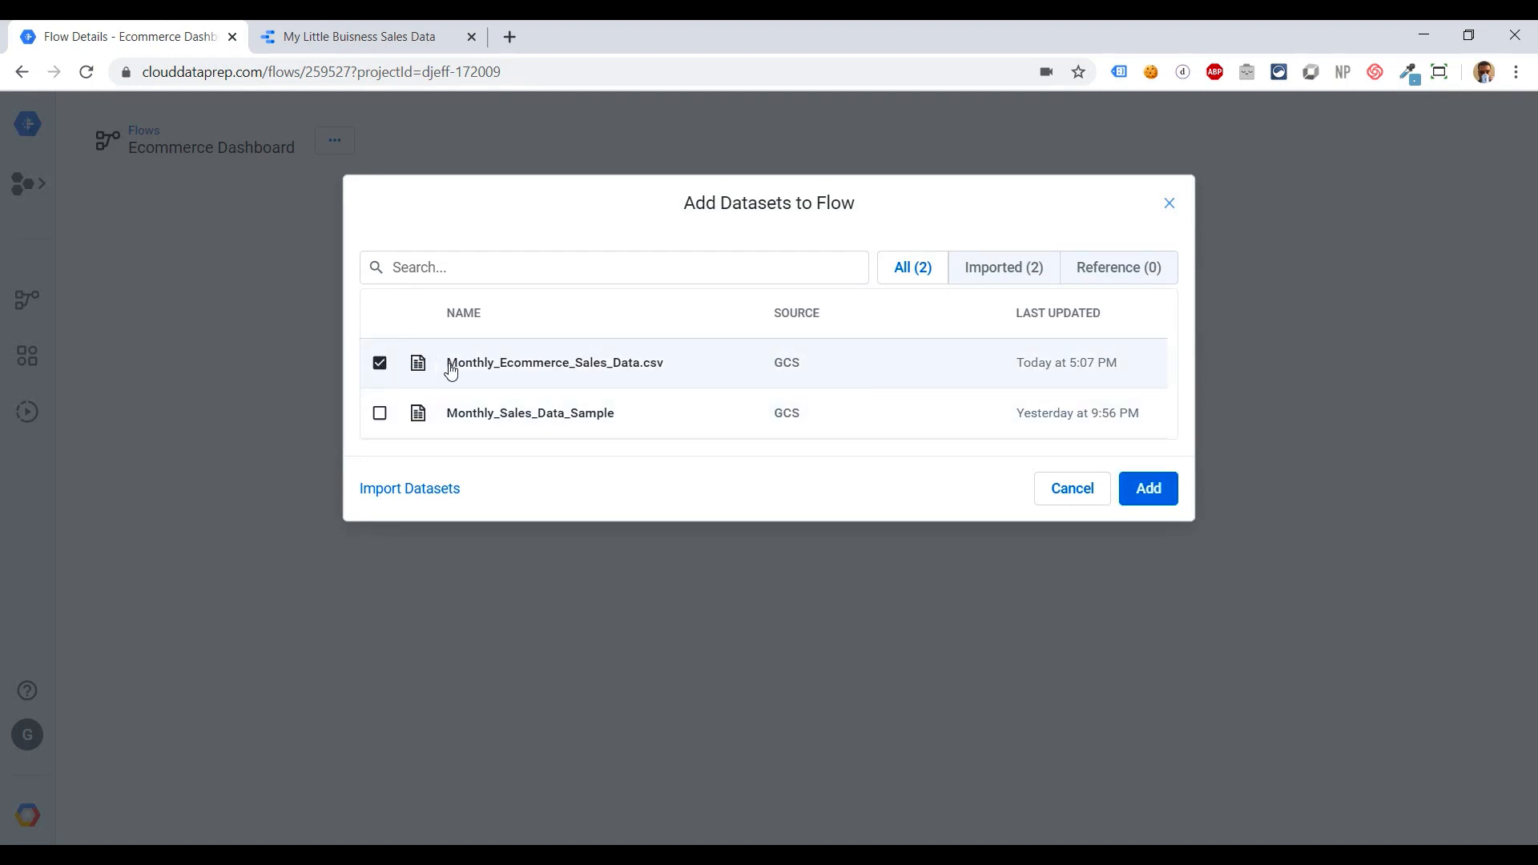
{"action": "left_click", "coordinate": [1149, 497]}
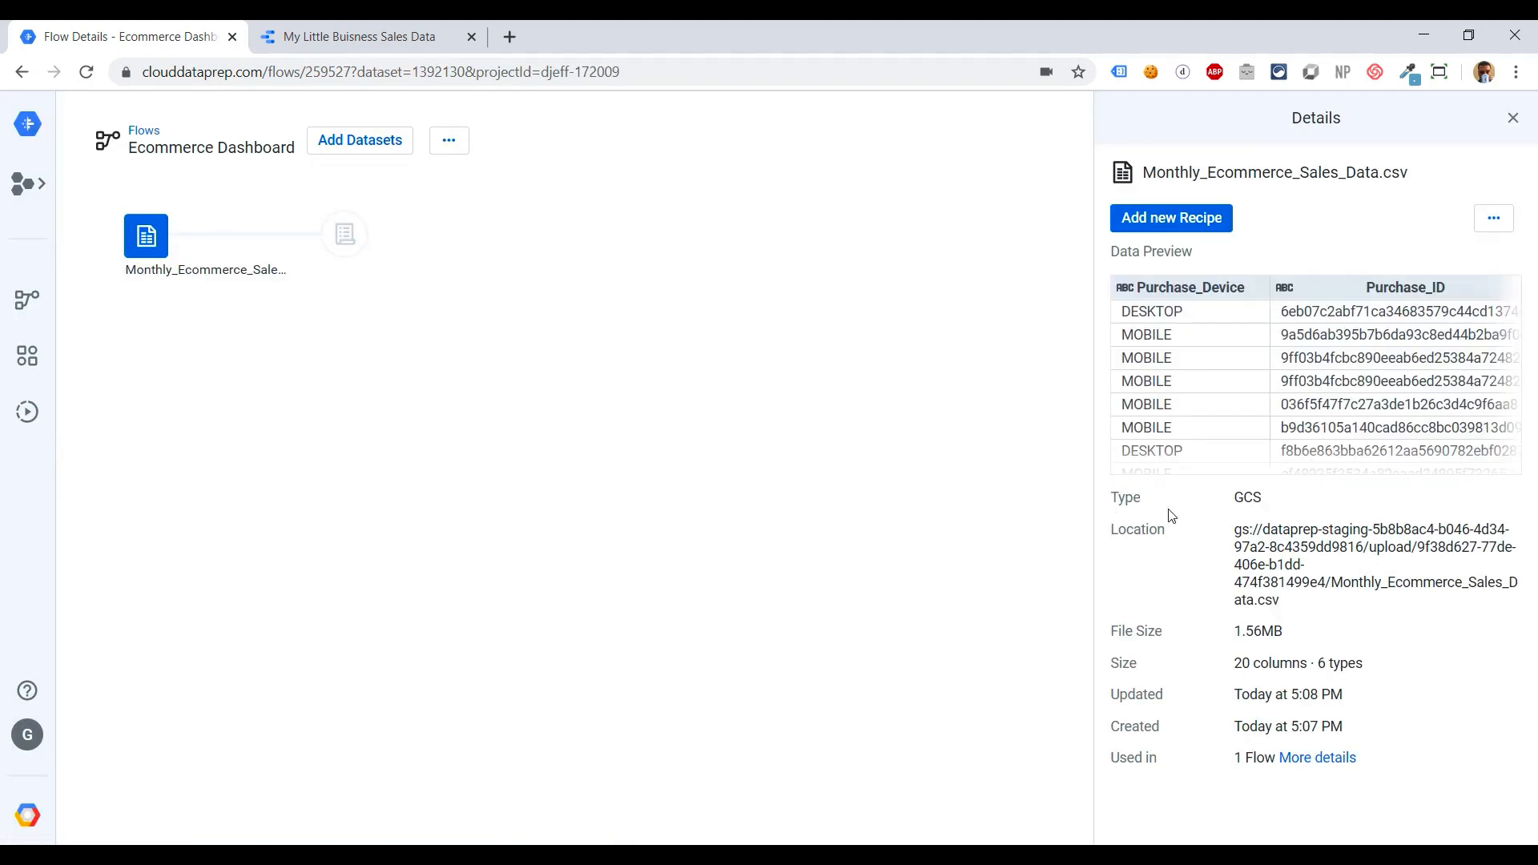
Add a new recipe to the Monthly_Ecommerce_Sales_Data.csv dataset and rename it "Cleanup"
{"action": "mouse_move", "coordinate": [1318, 369]}
{"action": "left_click", "coordinate": [1146, 221]}
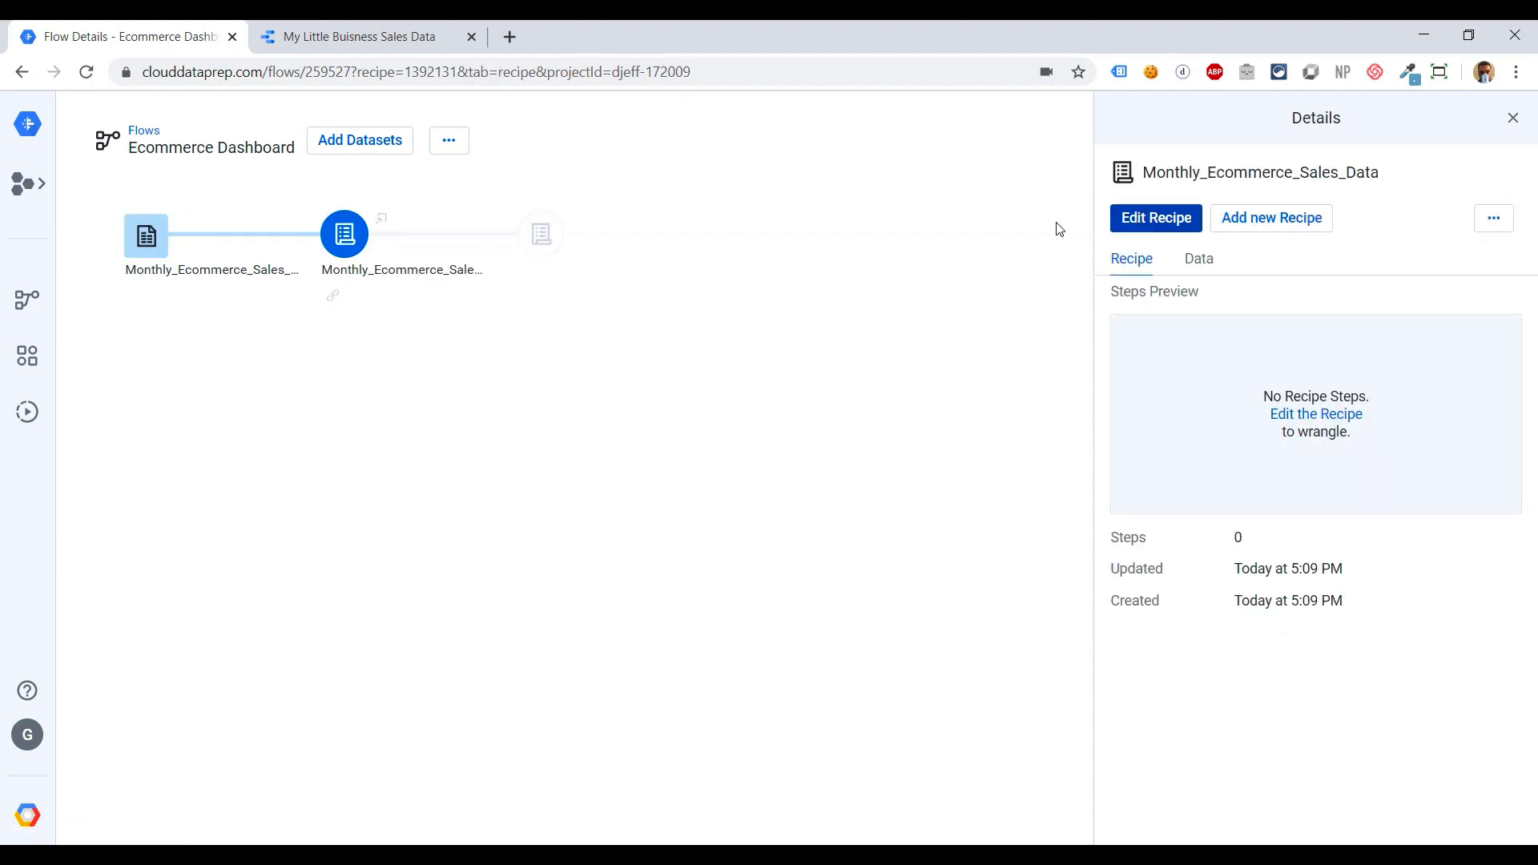
{"action": "left_click", "coordinate": [391, 275]}
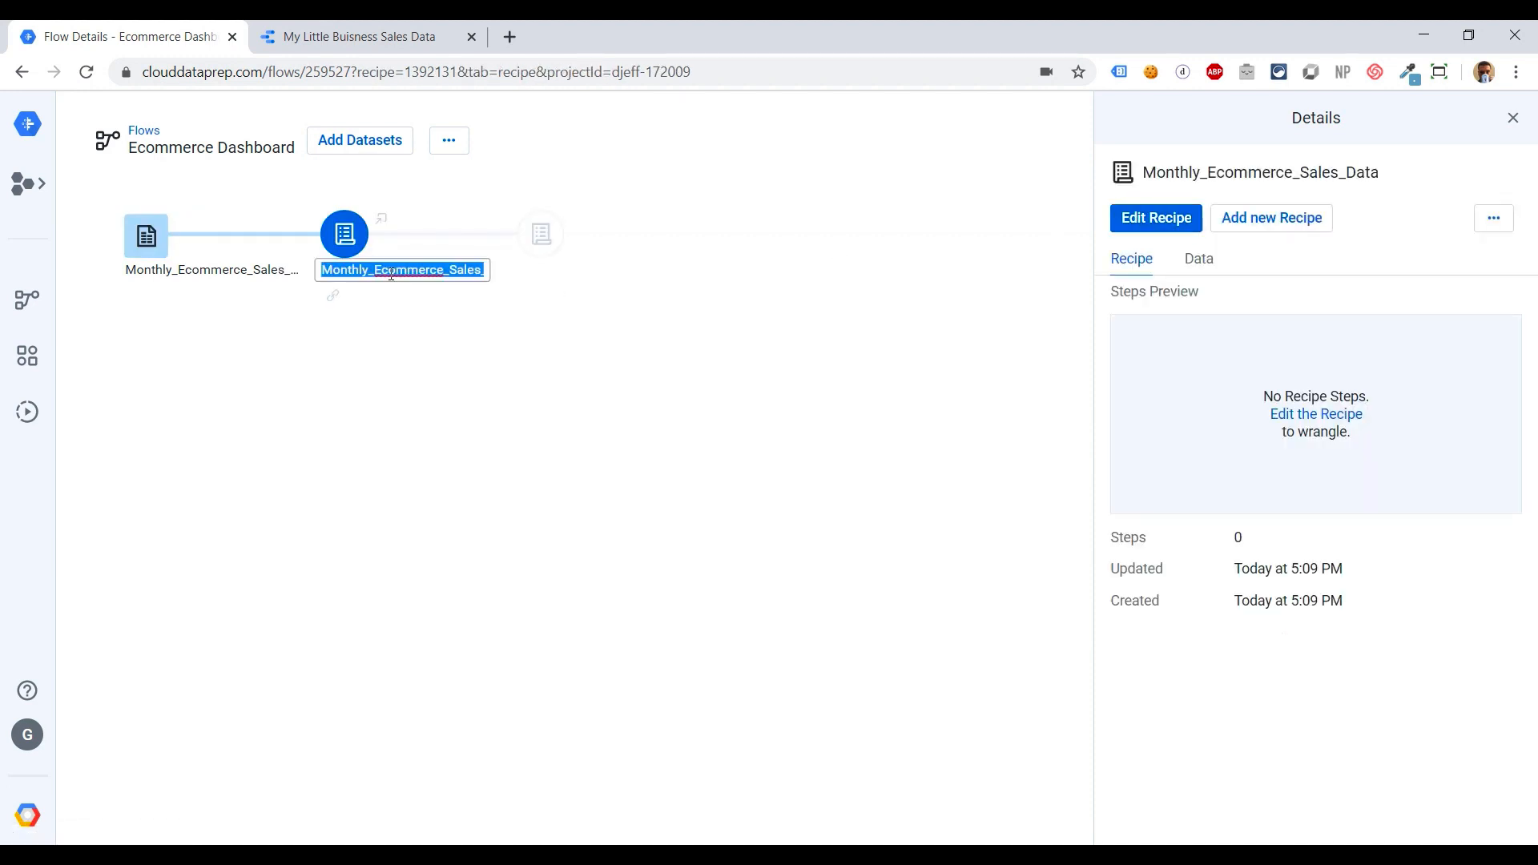
{"action": "type", "text": "Cleanup"}
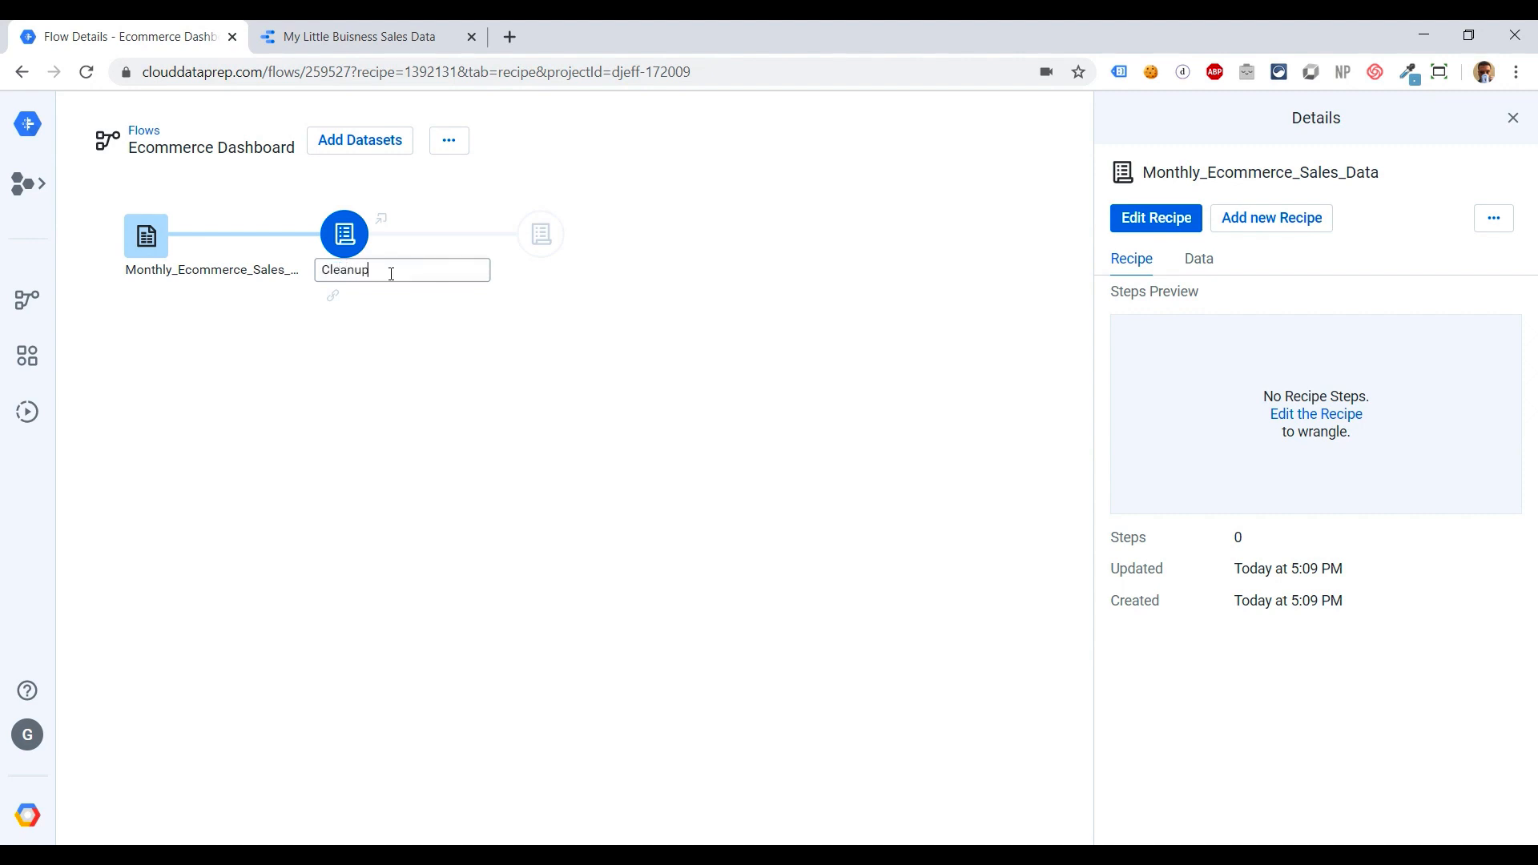
{"action": "left_click", "coordinate": [563, 392]}
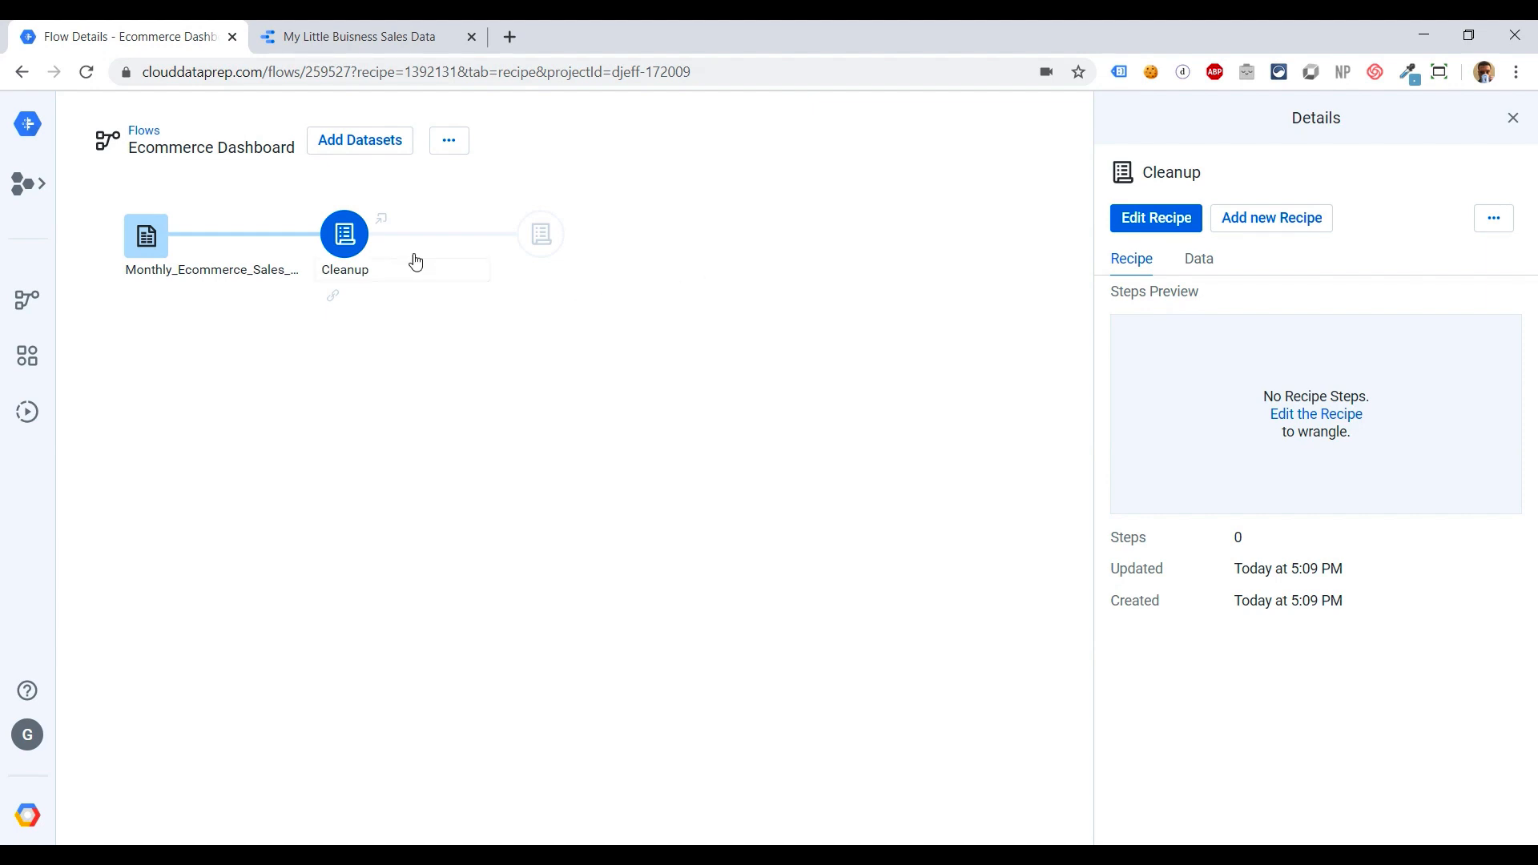
Open the Cleanup recipe for editing and examine the data grid's rows, column types and the Purchase_Device value distribution
{"action": "left_click", "coordinate": [1158, 218]}
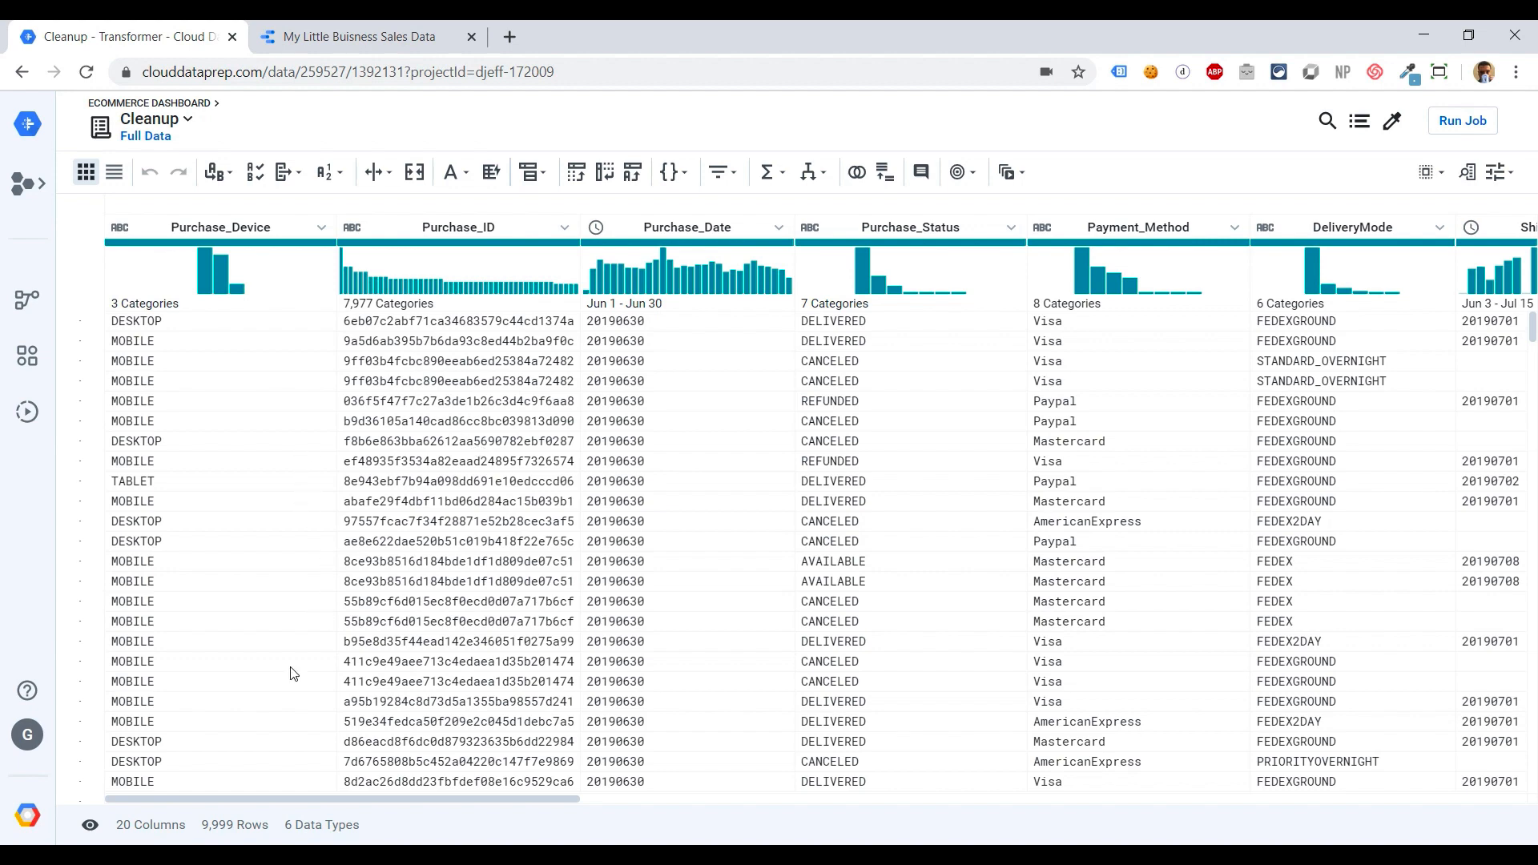
{"action": "left_click_drag", "start_coordinate": [266, 797], "coordinate": [180, 795]}
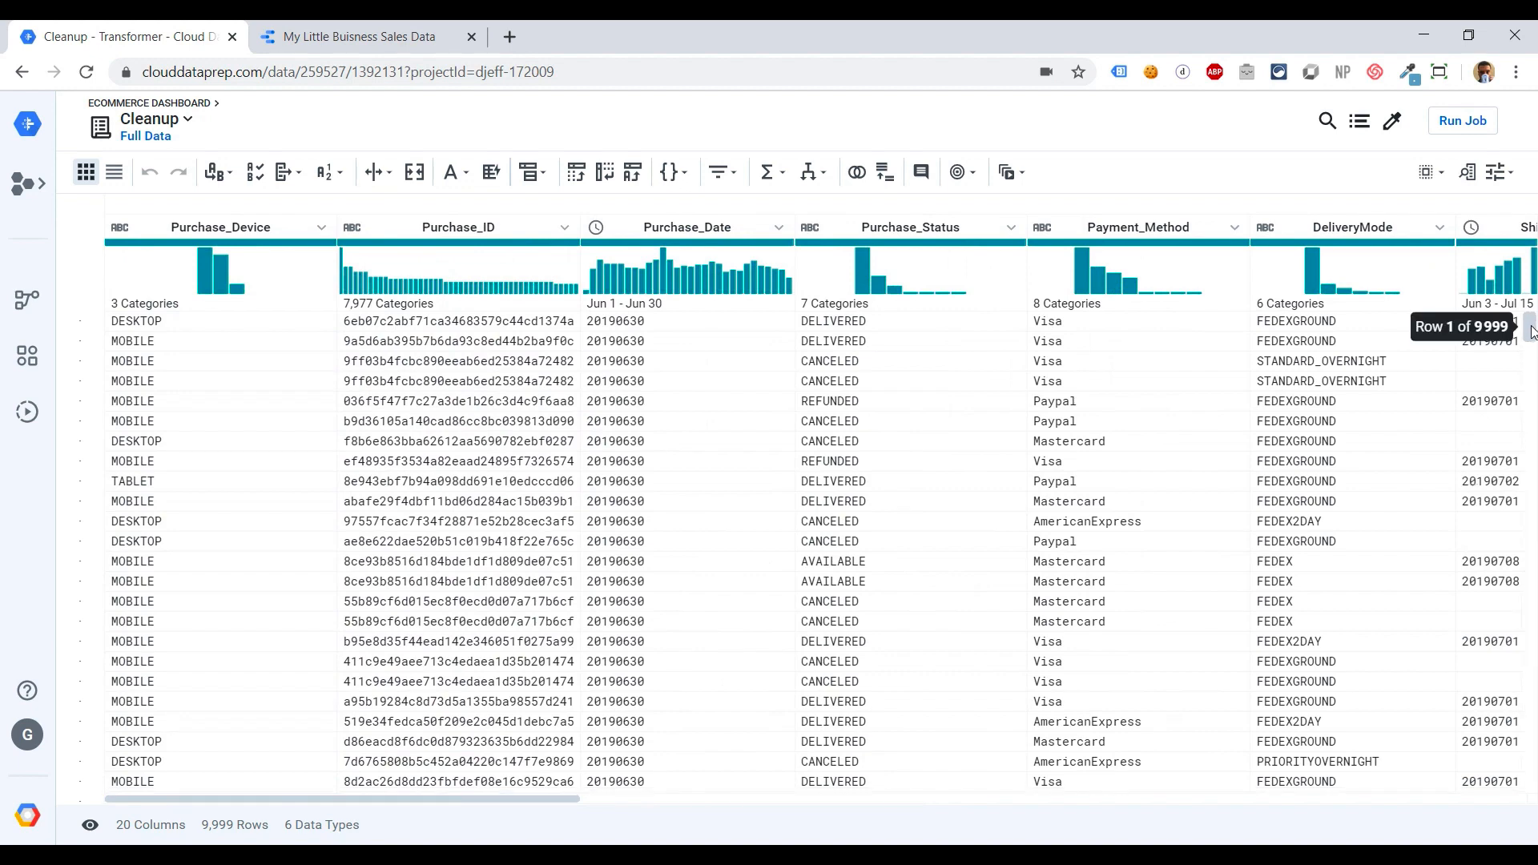
{"action": "mouse_move", "coordinate": [1531, 332]}
{"action": "left_mouse_down"}
{"action": "mouse_move", "coordinate": [1532, 369]}
{"action": "mouse_move", "coordinate": [1534, 319]}
{"action": "left_mouse_up"}
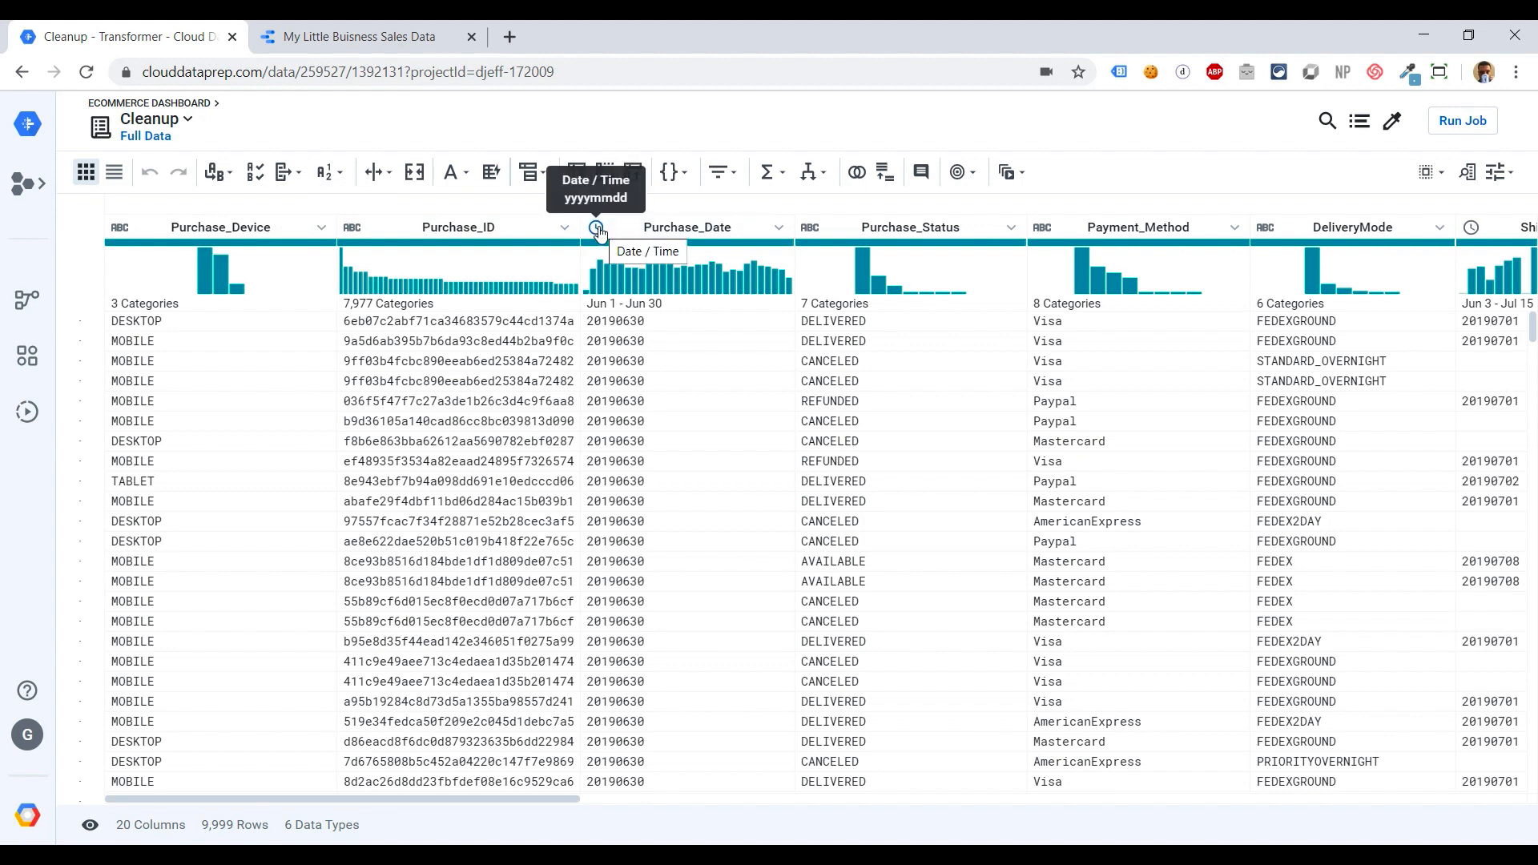
{"action": "mouse_move", "coordinate": [205, 271]}
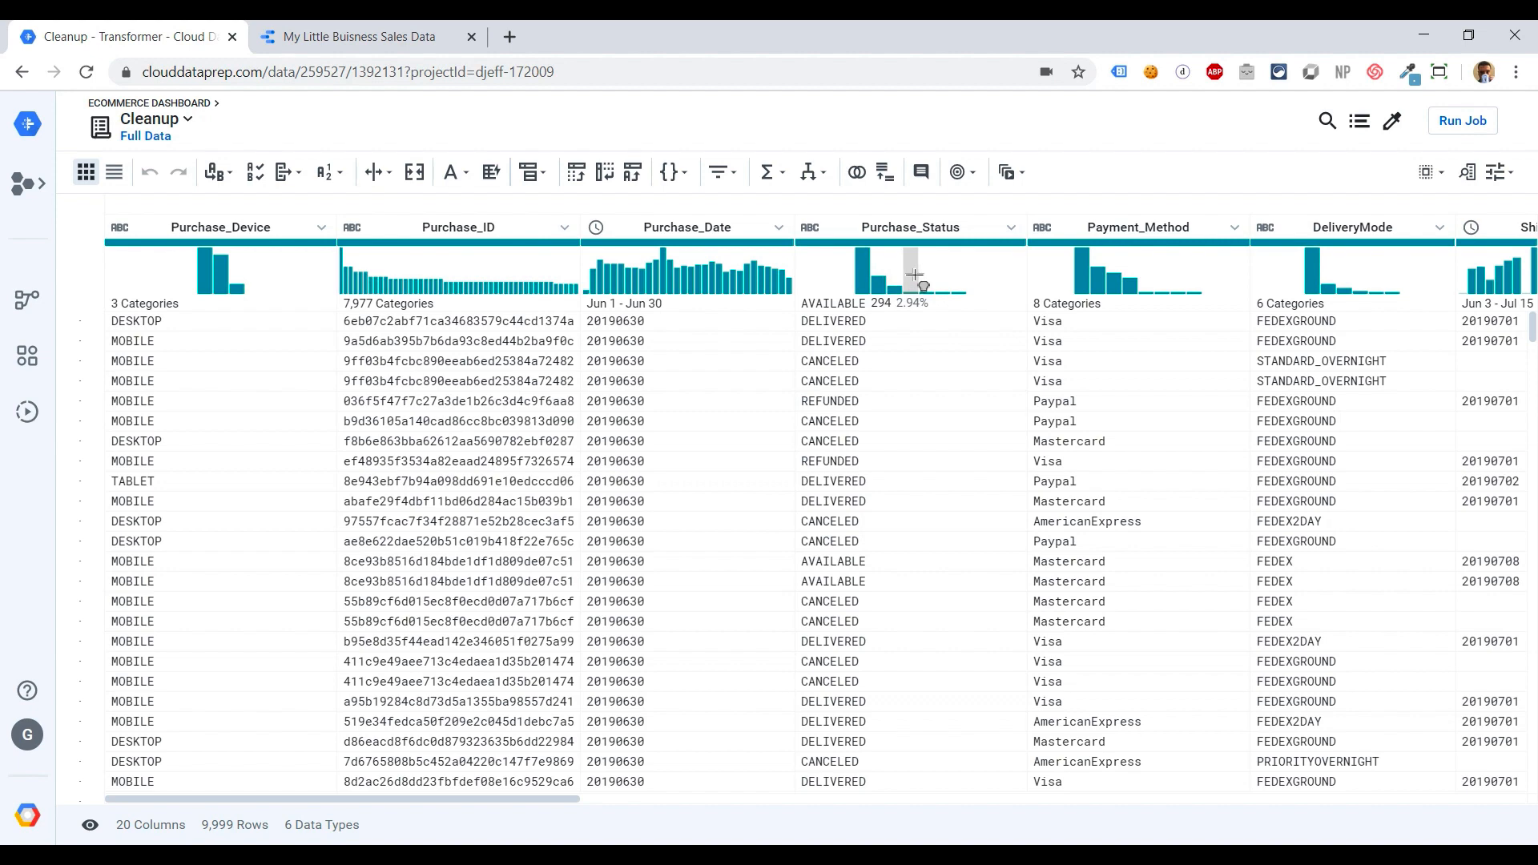
Examine the values and histograms of the purchase, shipping, product and client columns, from Purchase_Status through ClientCivility
{"action": "scroll", "coordinate": [1042, 284], "scroll_direction": "right", "scroll_amount": 1}
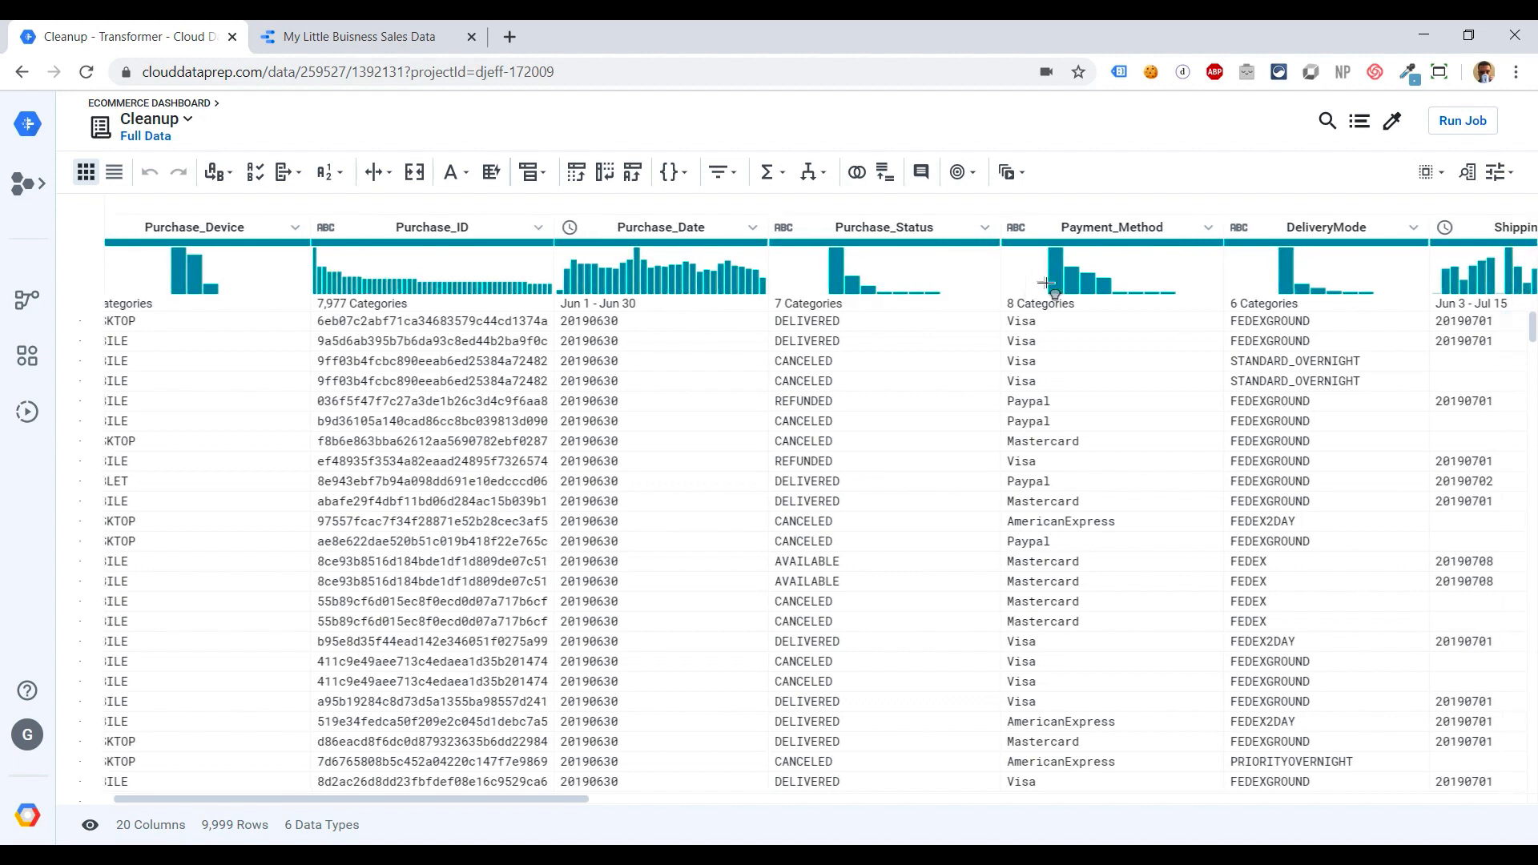
{"action": "scroll", "coordinate": [1047, 284], "scroll_direction": "right", "scroll_amount": 5}
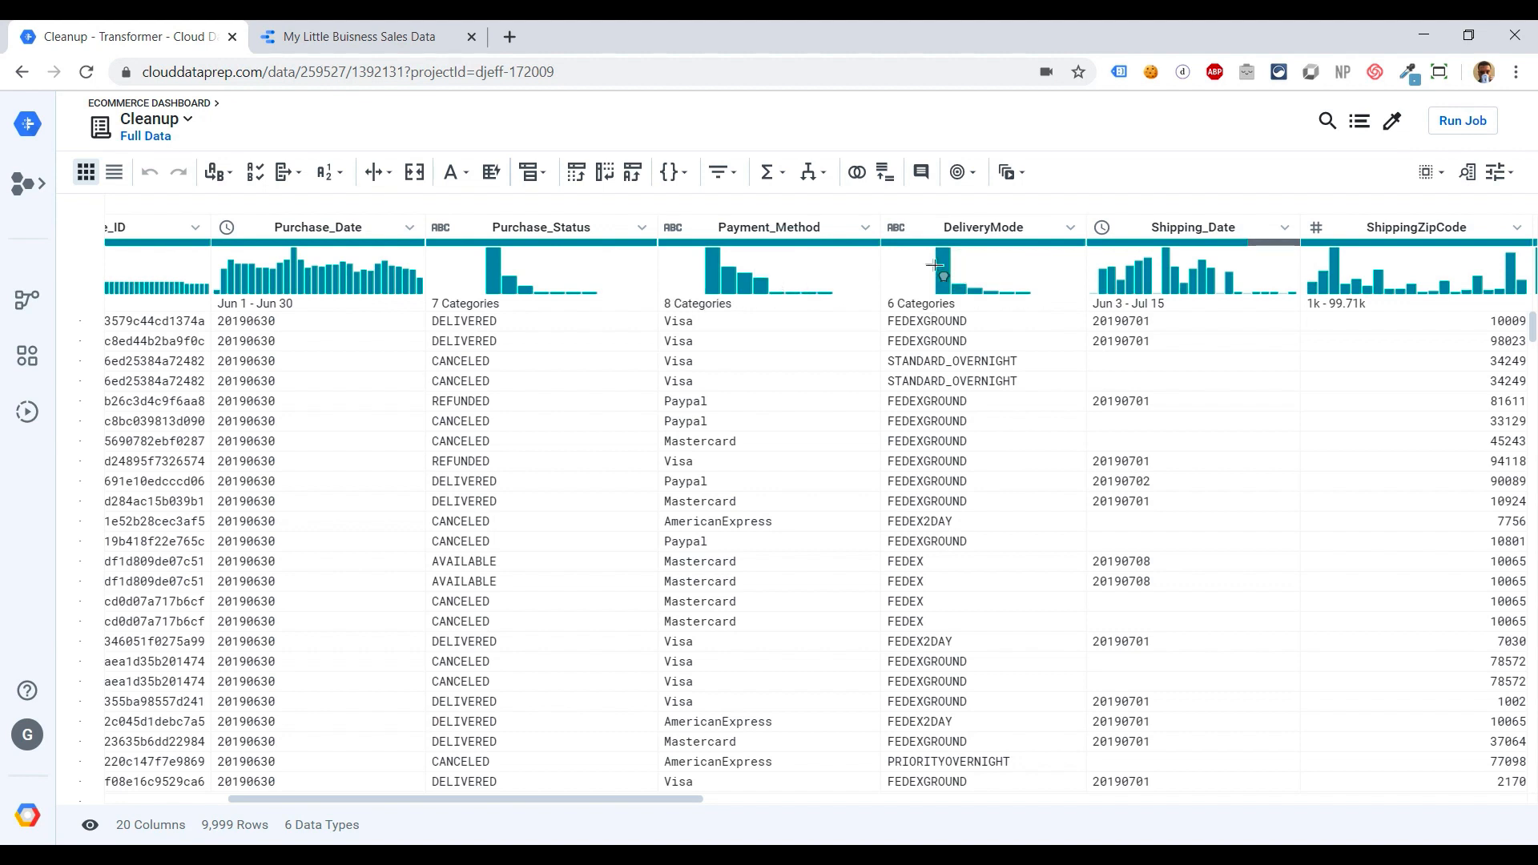
{"action": "scroll", "coordinate": [966, 269], "scroll_direction": "right", "scroll_amount": 5}
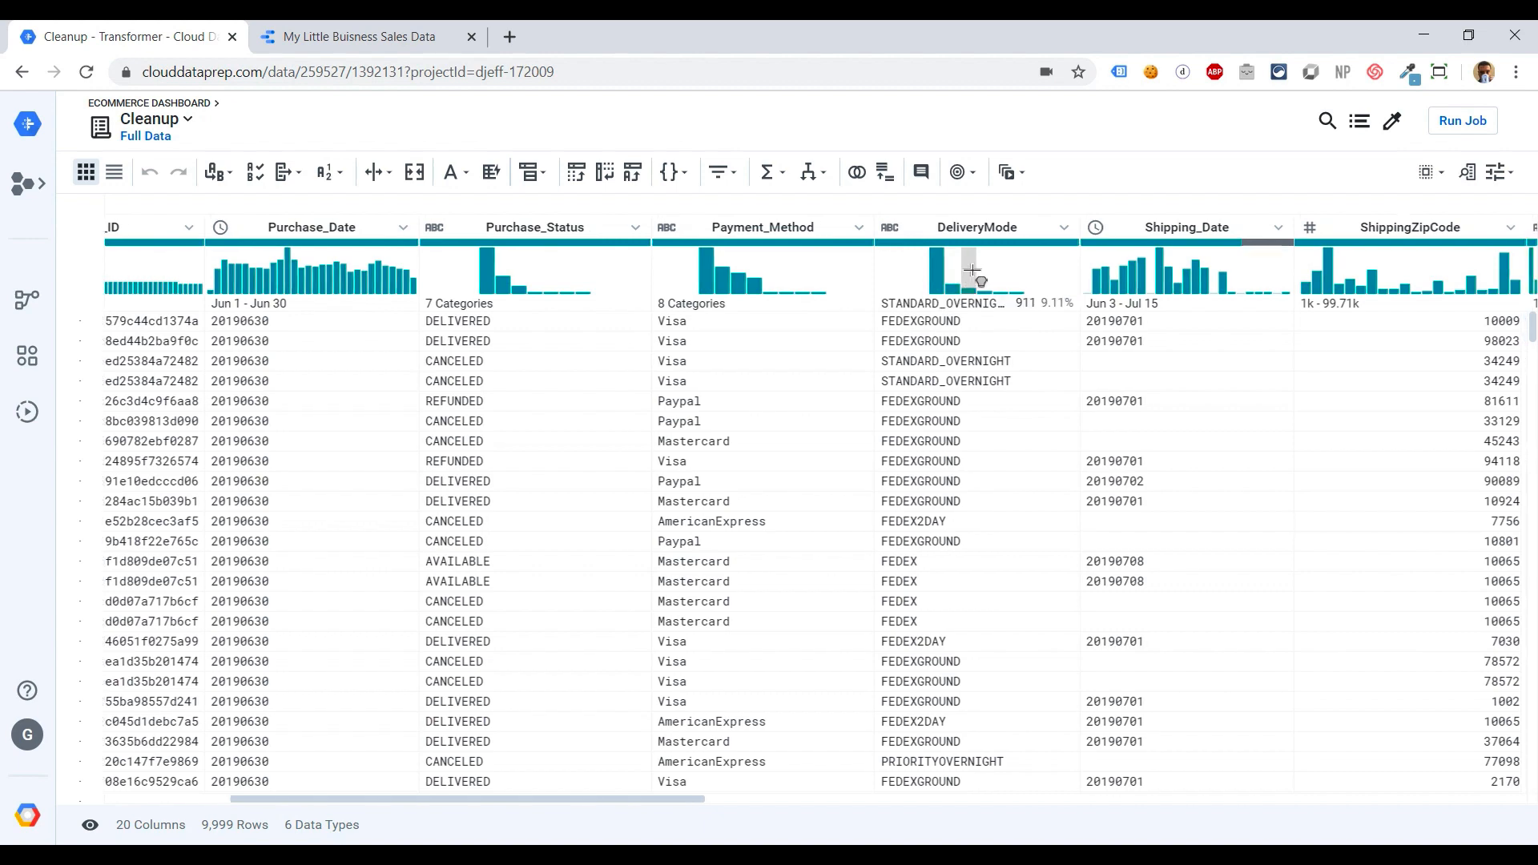
{"action": "scroll", "coordinate": [945, 375], "scroll_direction": "right", "scroll_amount": 5}
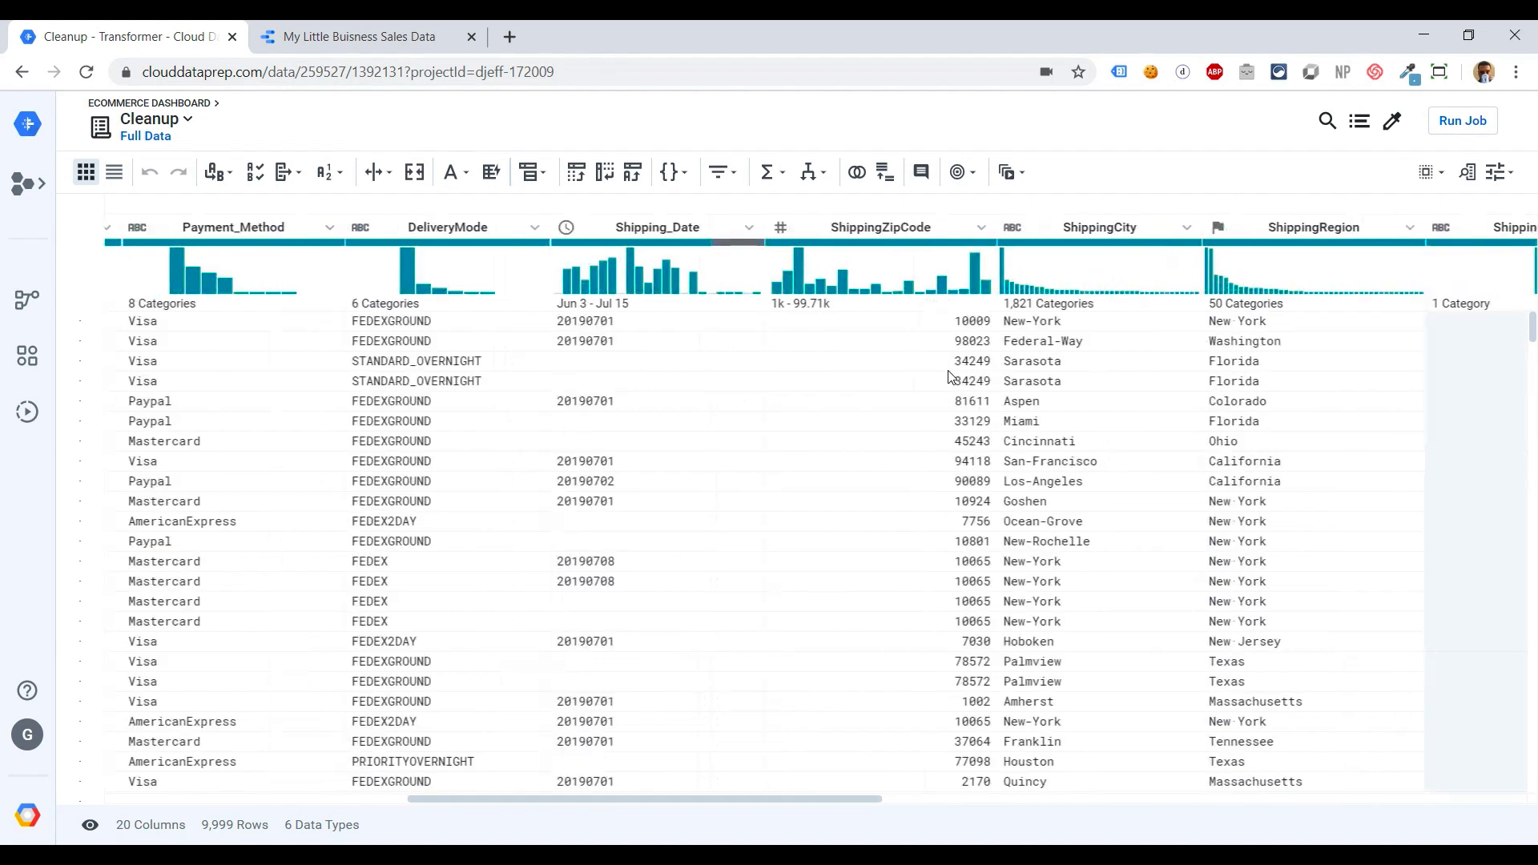
{"action": "scroll", "coordinate": [922, 377], "scroll_direction": "right", "scroll_amount": 3}
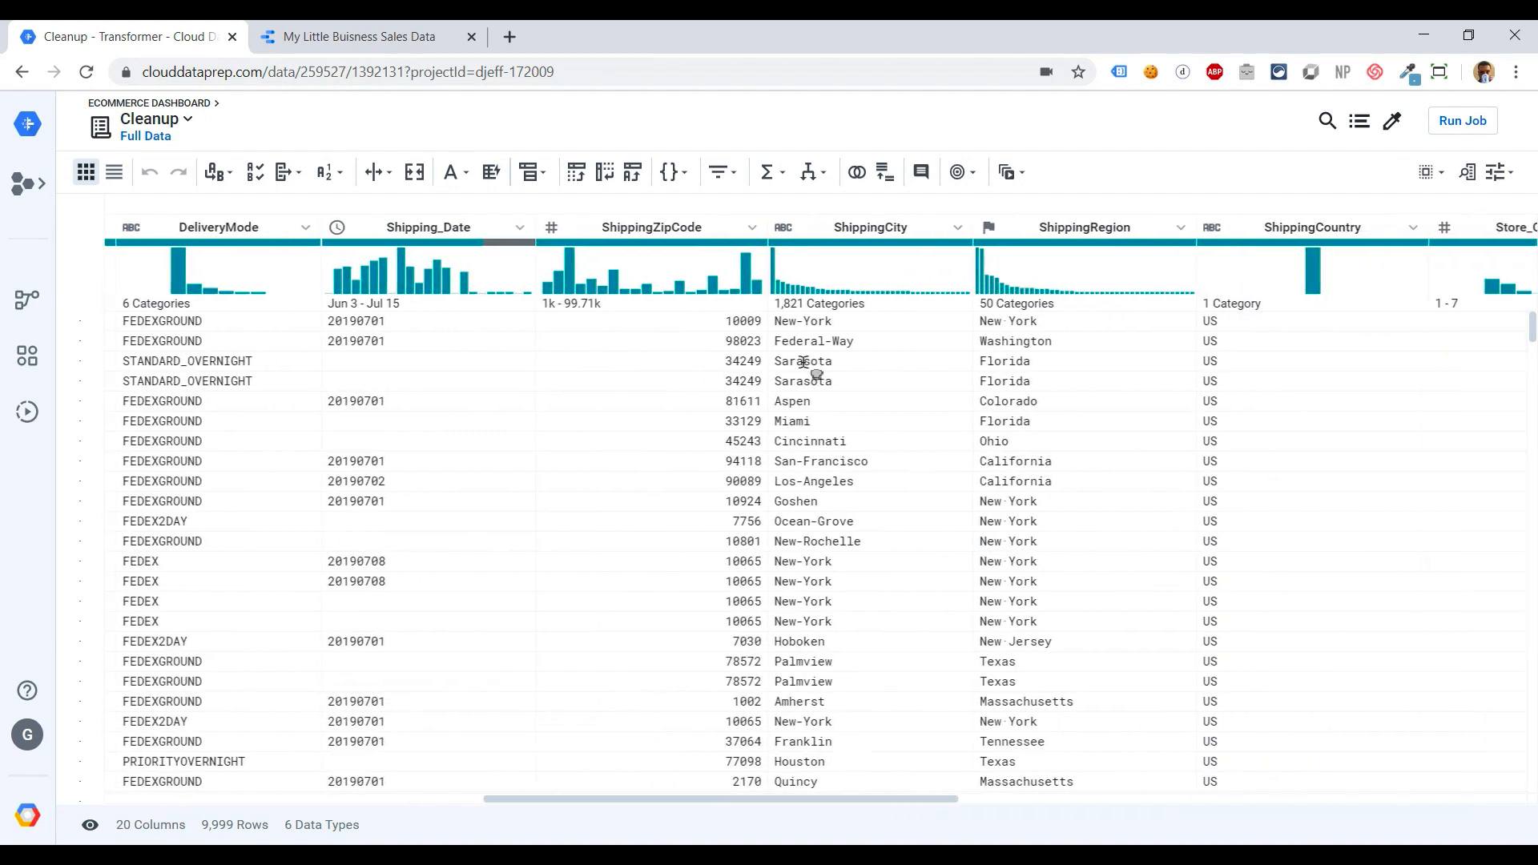
{"action": "scroll", "coordinate": [1002, 416], "scroll_direction": "right", "scroll_amount": 4}
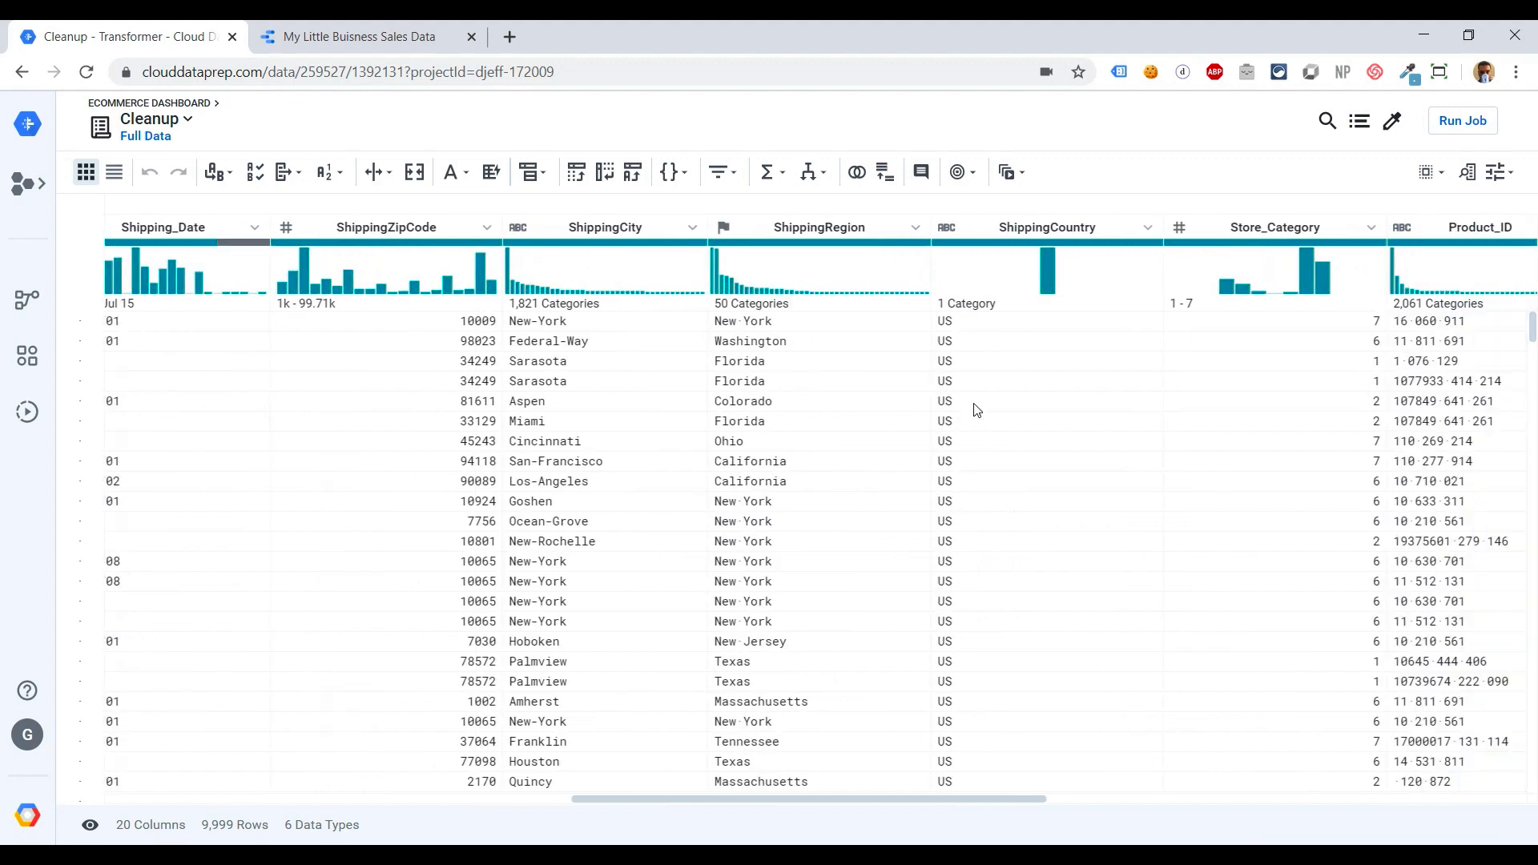
{"action": "scroll", "coordinate": [1060, 405], "scroll_direction": "right", "scroll_amount": 4}
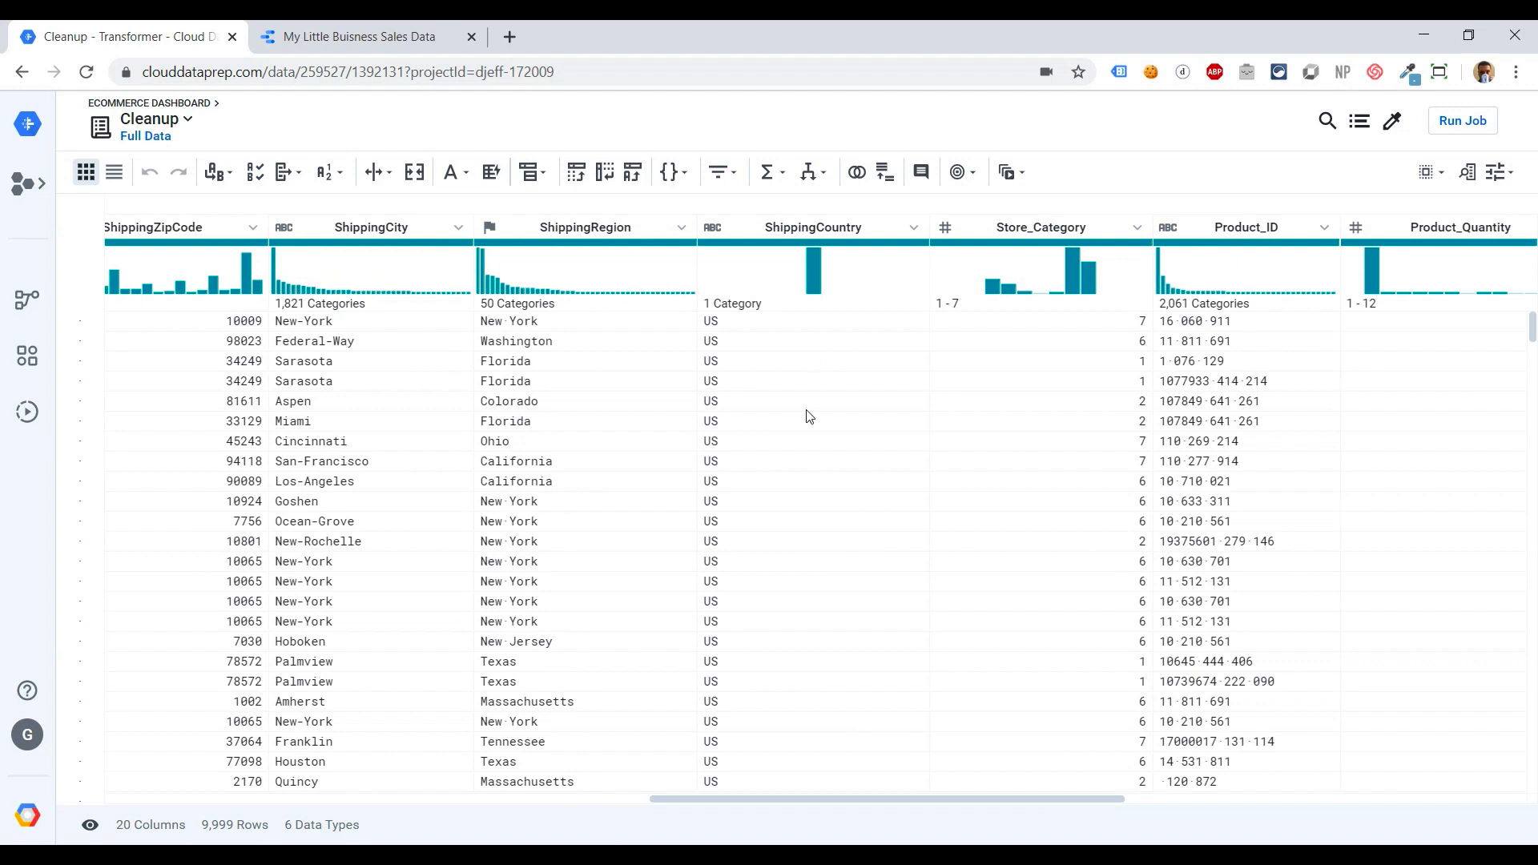
{"action": "scroll", "coordinate": [925, 418], "scroll_direction": "right", "scroll_amount": 4}
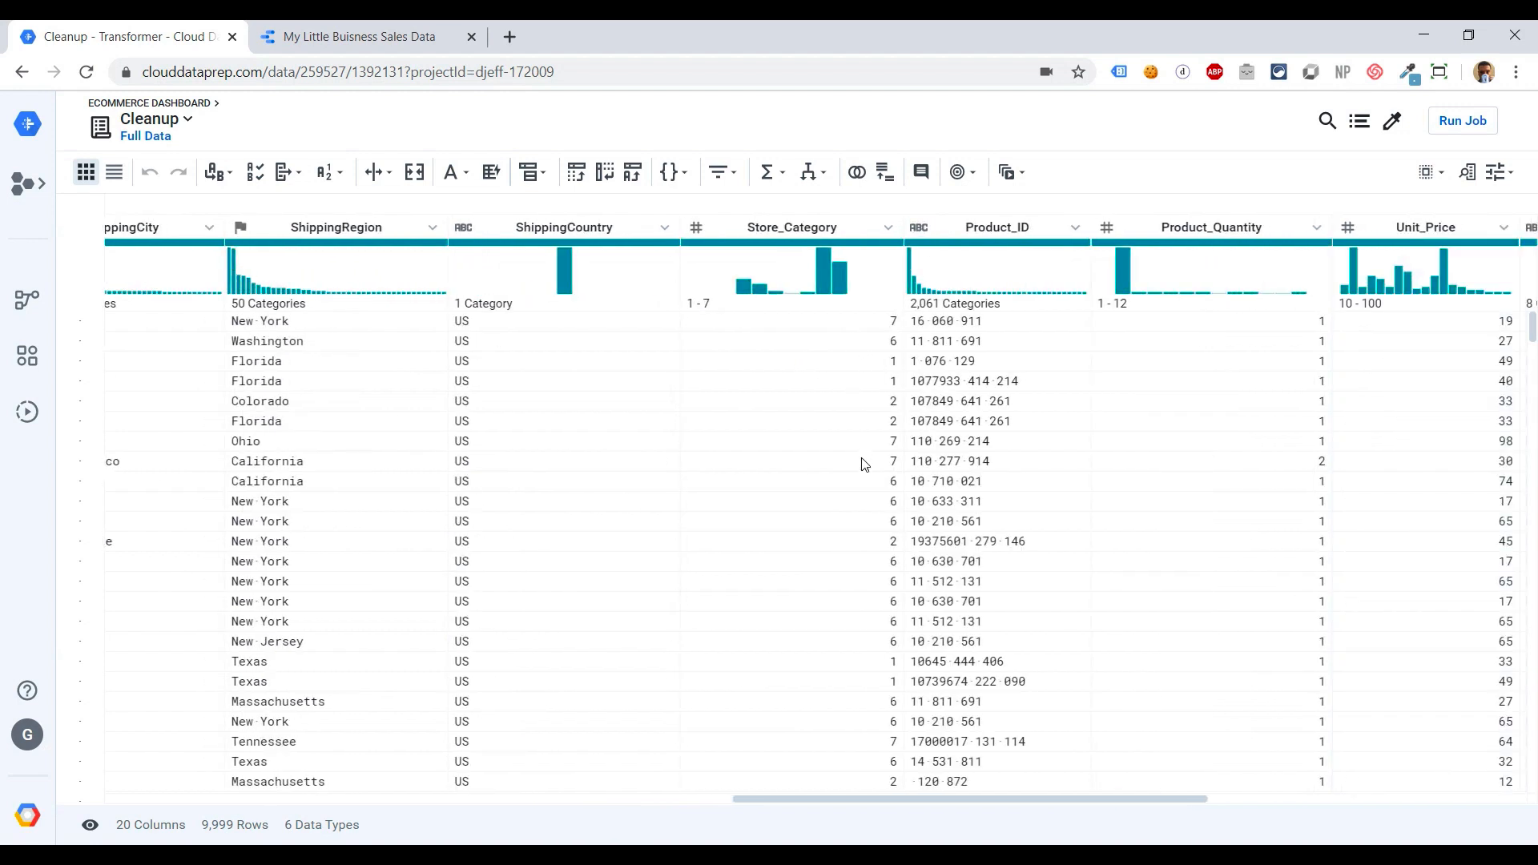
{"action": "scroll", "coordinate": [862, 528], "scroll_direction": "right", "scroll_amount": 2}
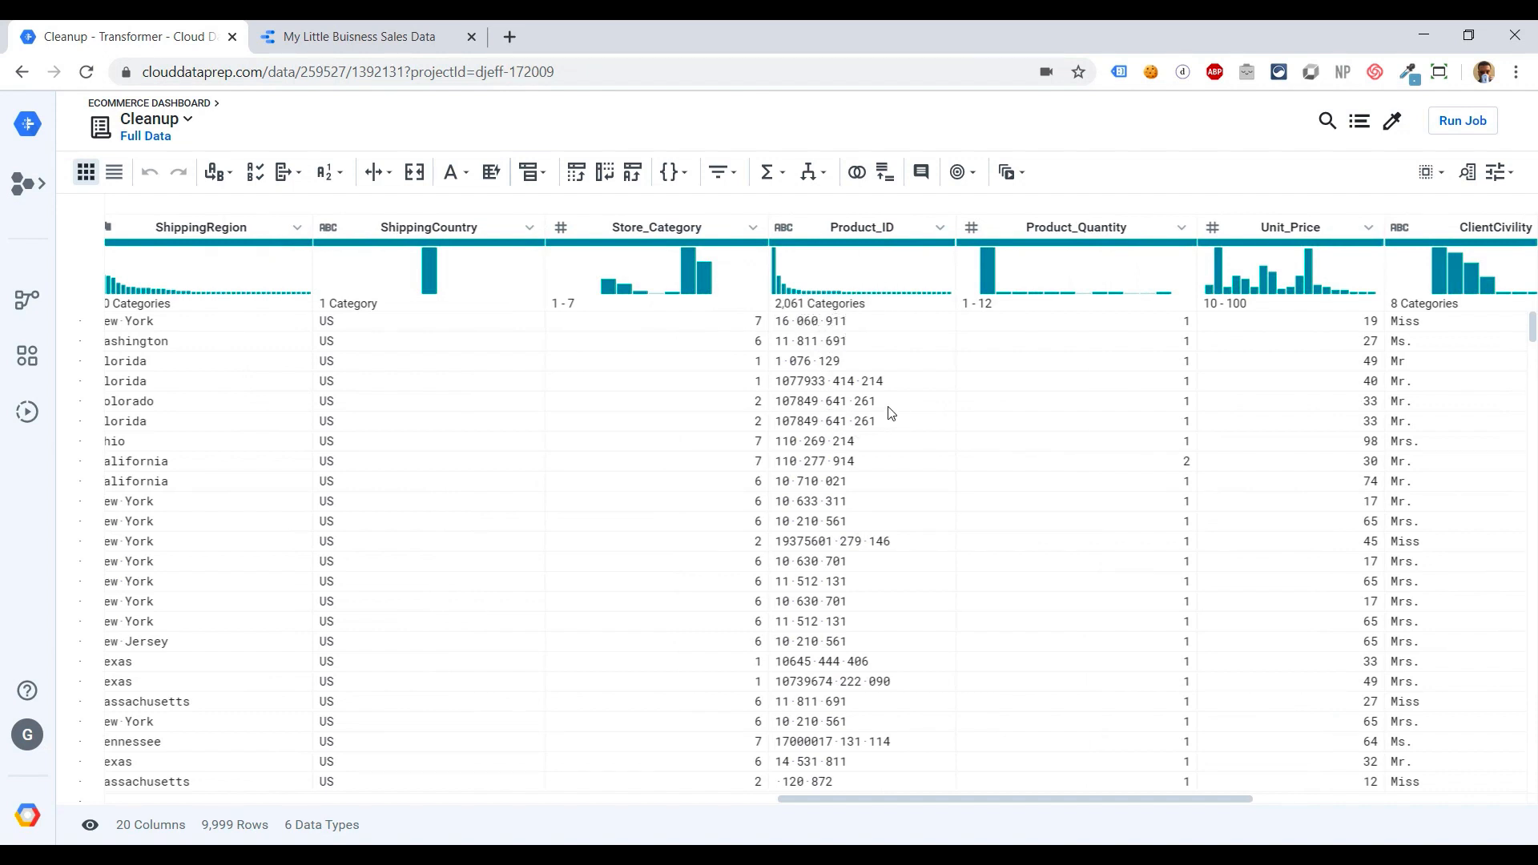
{"action": "scroll", "coordinate": [851, 408], "scroll_direction": "right", "scroll_amount": 3}
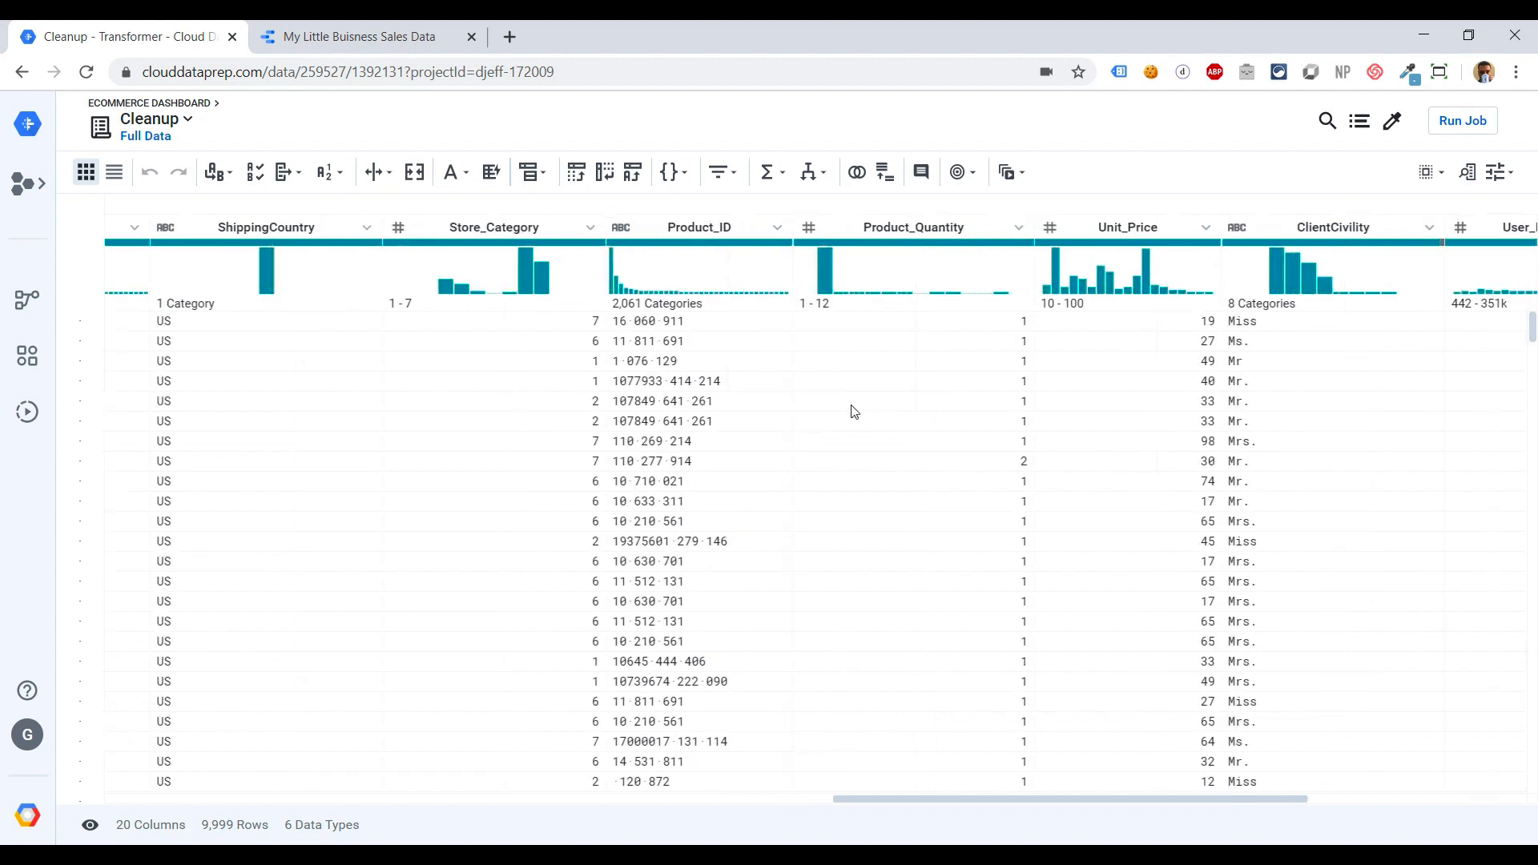
{"action": "scroll", "coordinate": [903, 553], "scroll_direction": "right", "scroll_amount": 3}
{"action": "scroll", "coordinate": [903, 553], "scroll_direction": "down", "scroll_amount": 1}
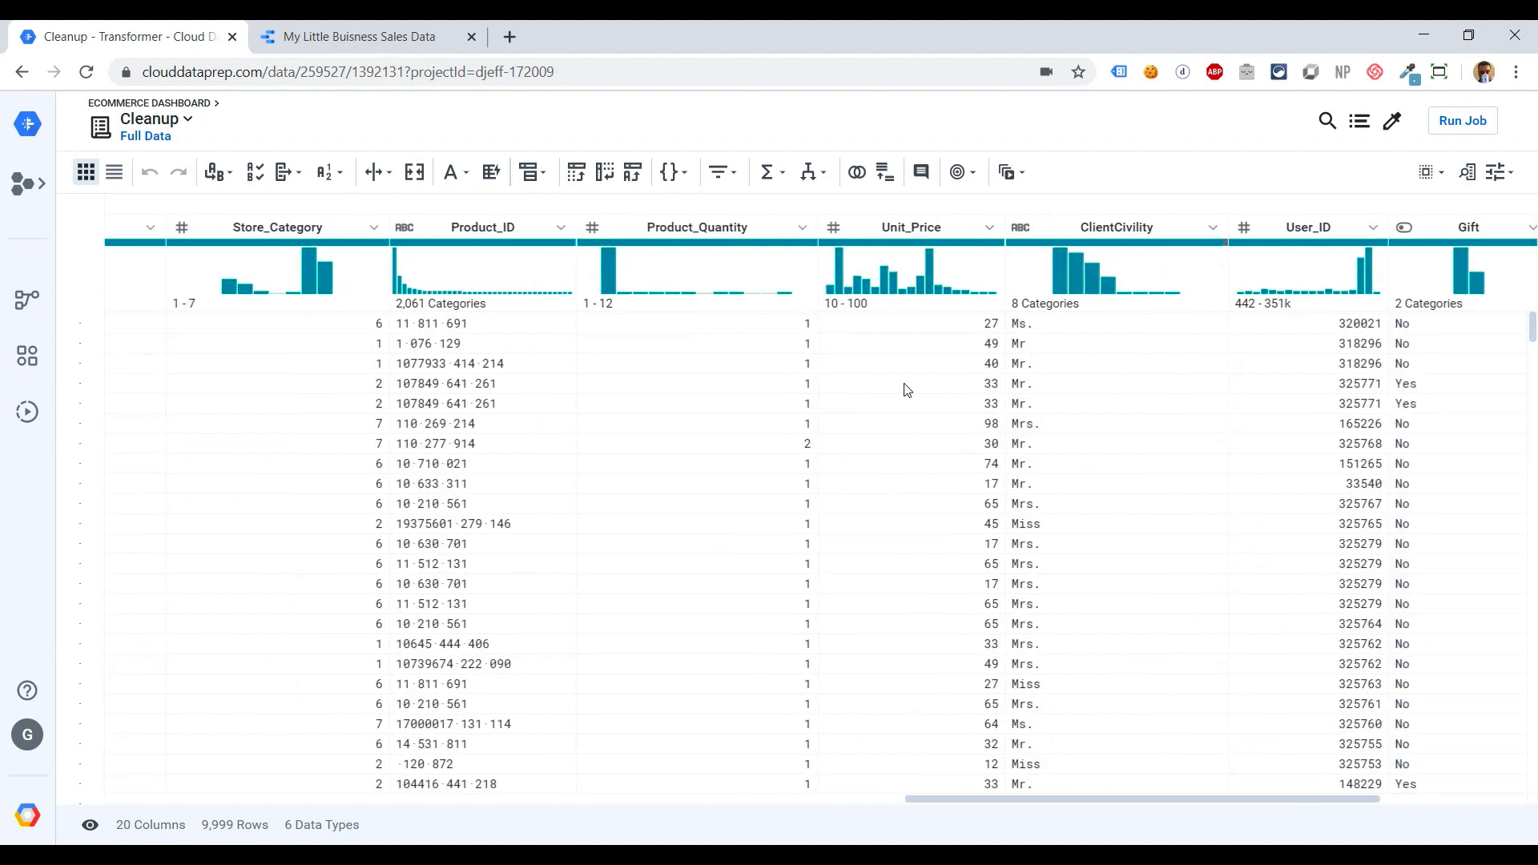
{"action": "scroll", "coordinate": [937, 543], "scroll_direction": "right", "scroll_amount": 2}
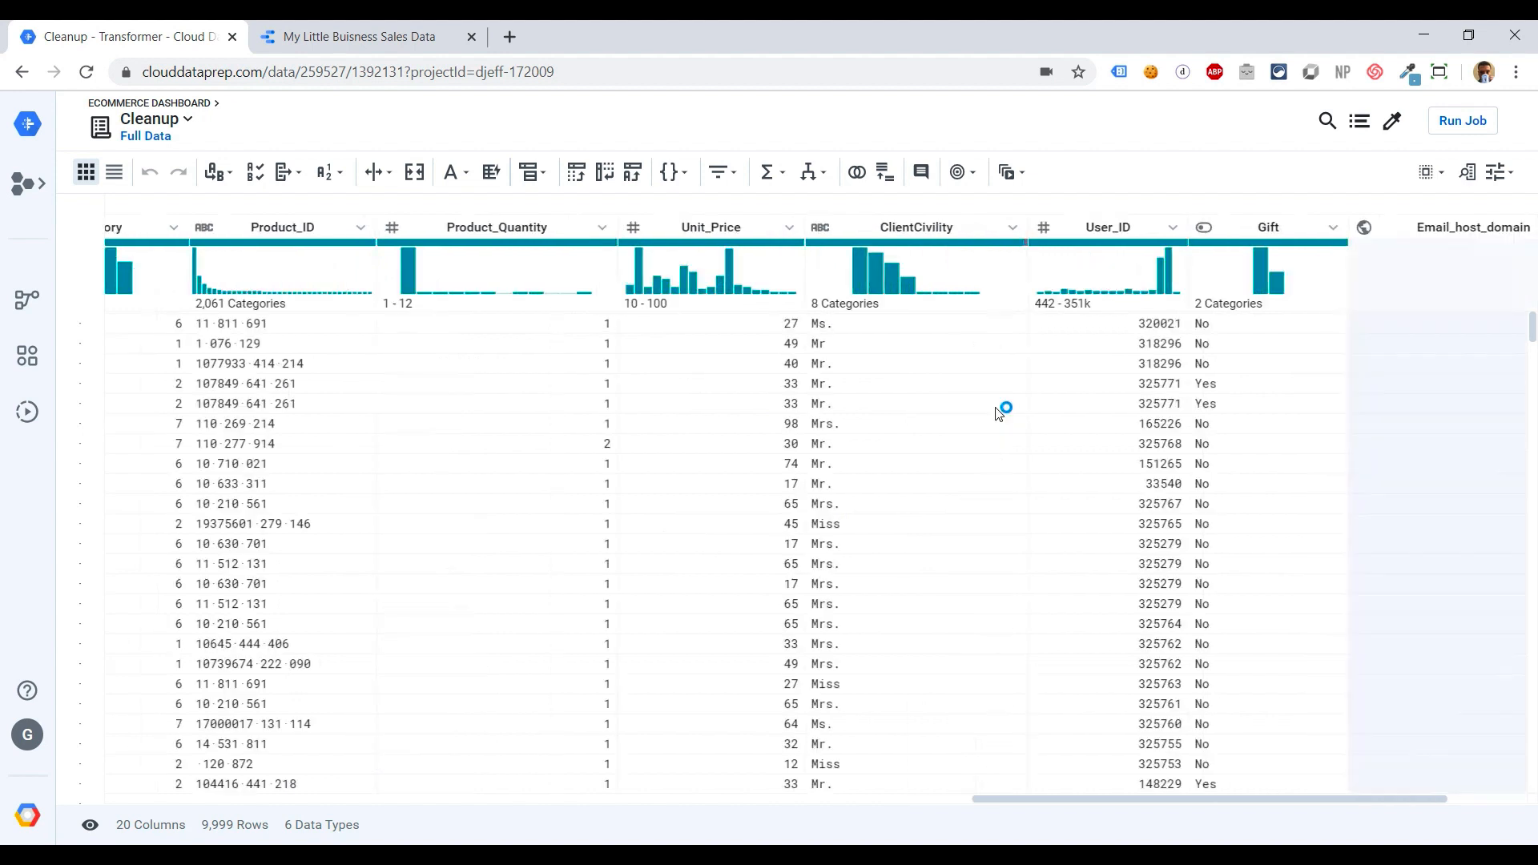
{"action": "mouse_move", "coordinate": [879, 259]}
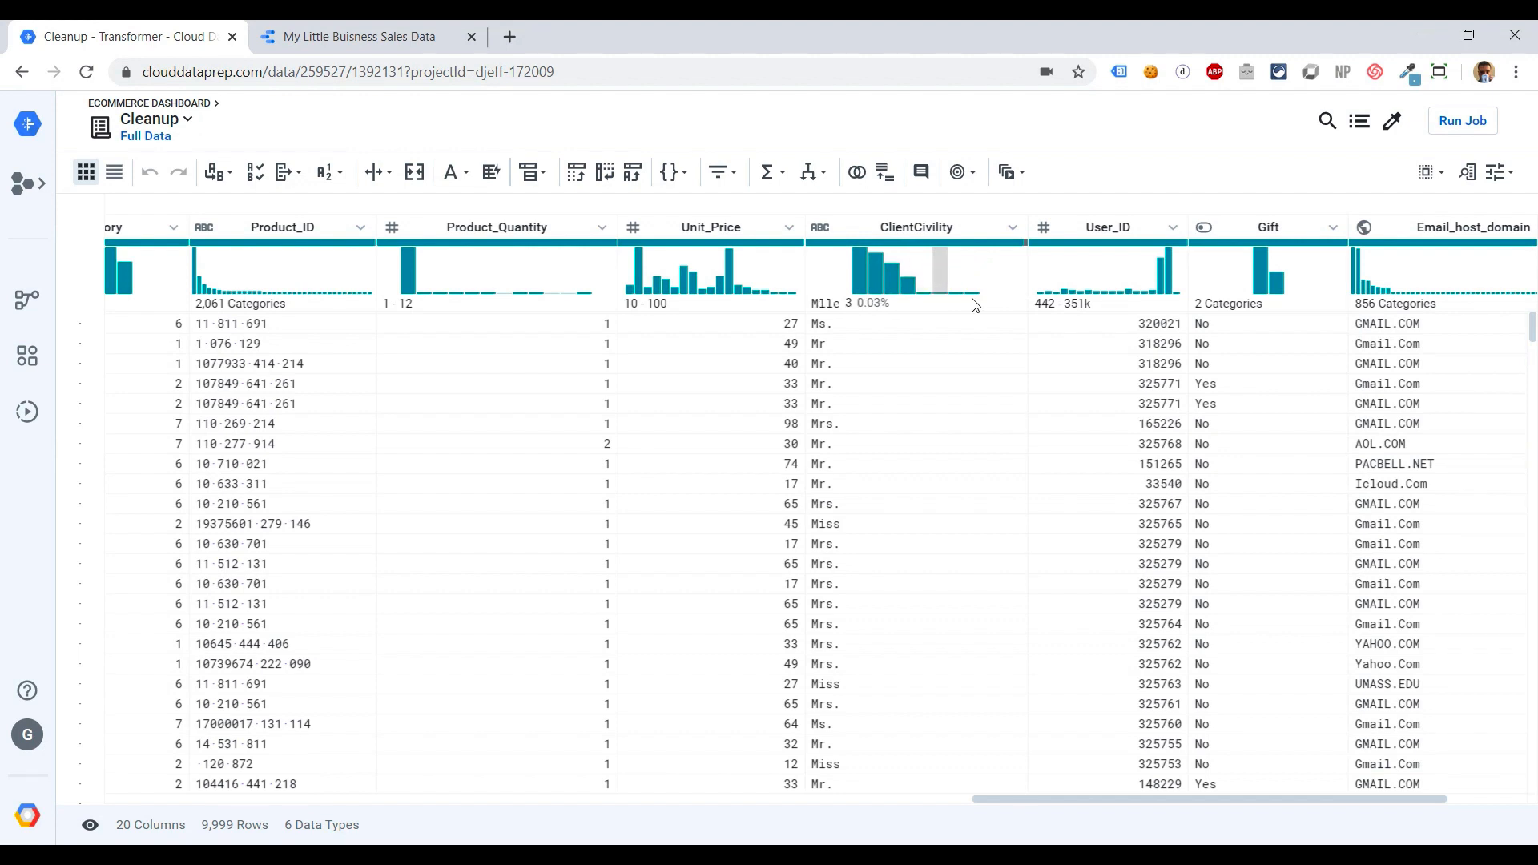
Delete column21, the last column of the dataset
{"action": "scroll", "coordinate": [1069, 433], "scroll_direction": "right", "scroll_amount": 3}
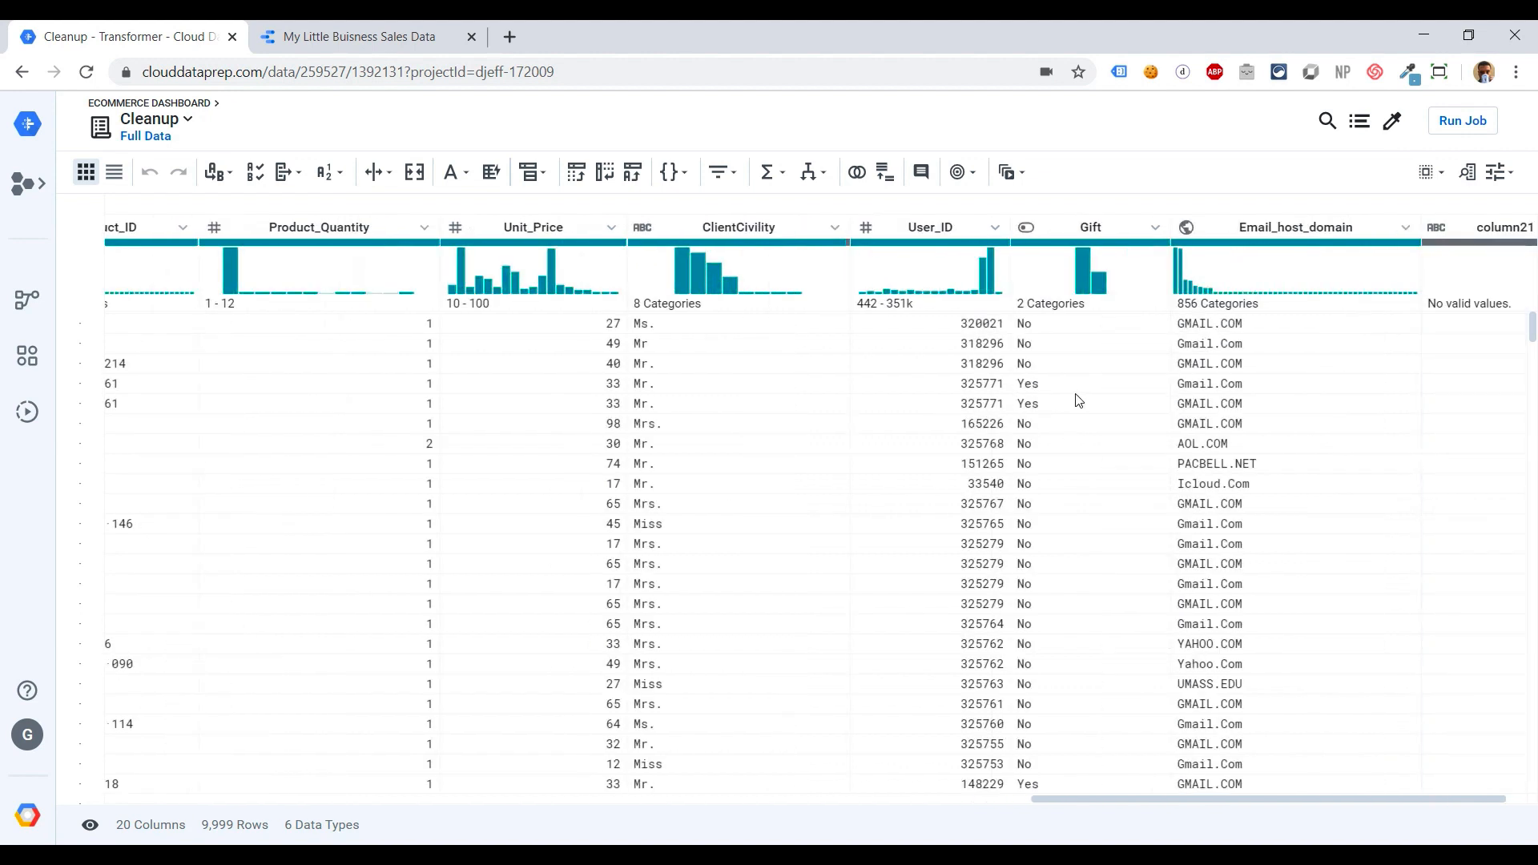
{"action": "scroll", "coordinate": [1082, 402], "scroll_direction": "right", "scroll_amount": 1}
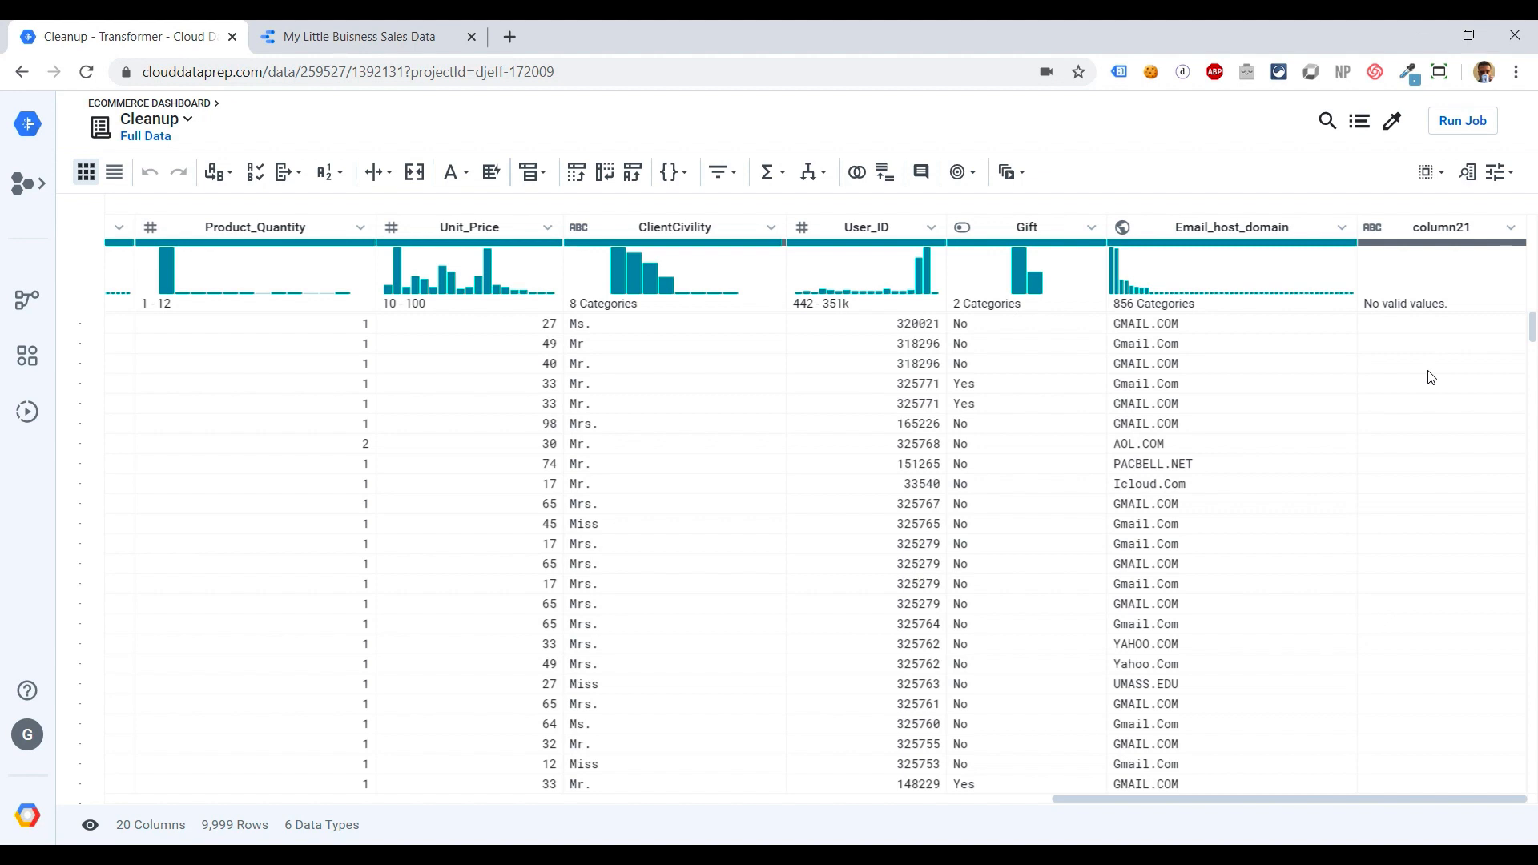
{"action": "left_click", "coordinate": [1515, 230]}
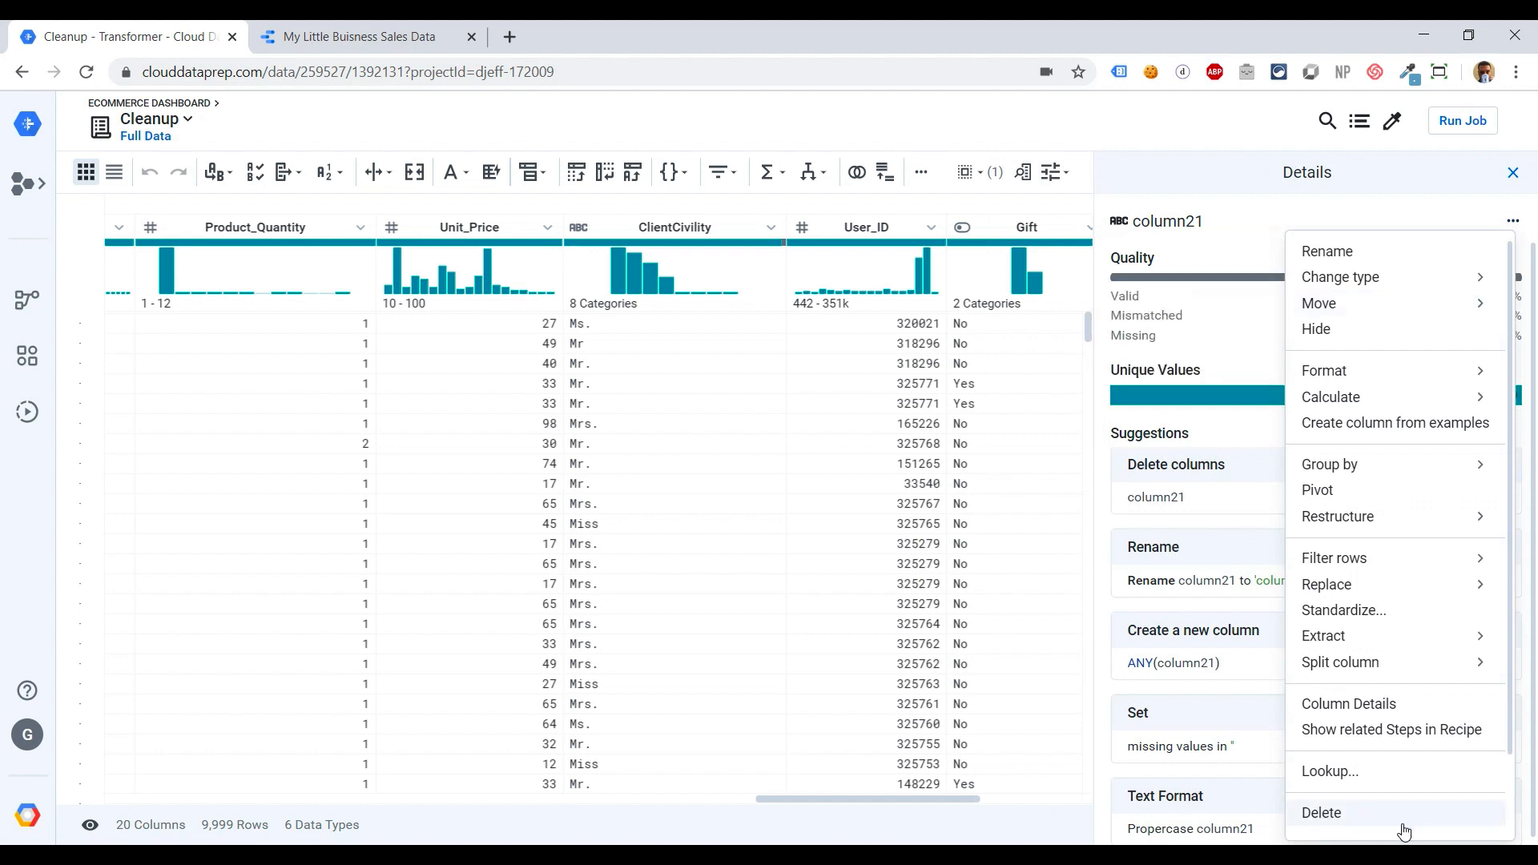
{"action": "left_click", "coordinate": [1373, 815]}
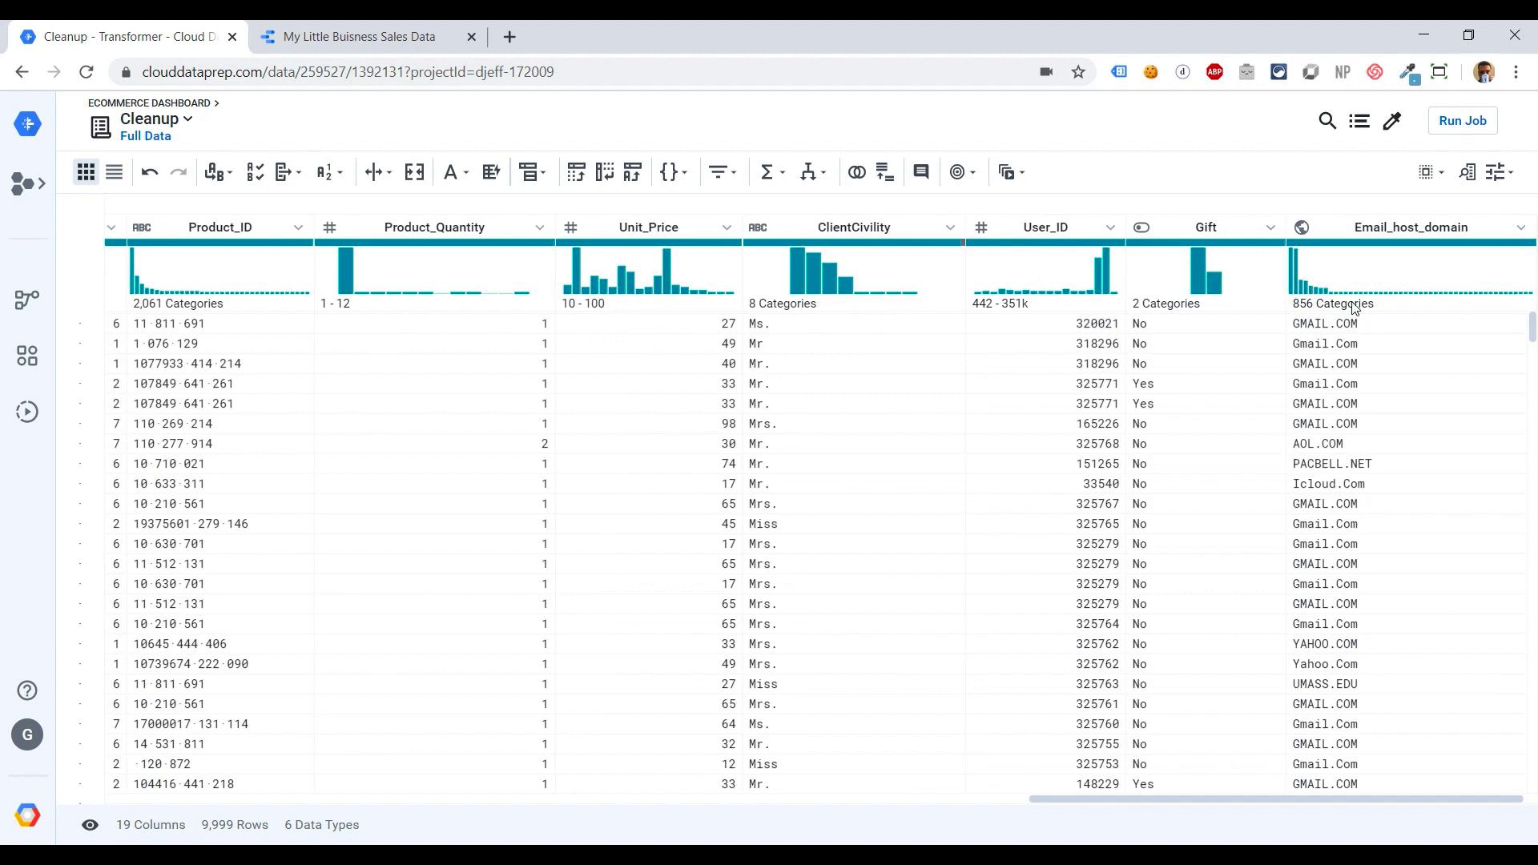
Add a comment step to the Cleanup recipe reading "Removed column 21. It was empty"
{"action": "left_click", "coordinate": [1362, 124]}
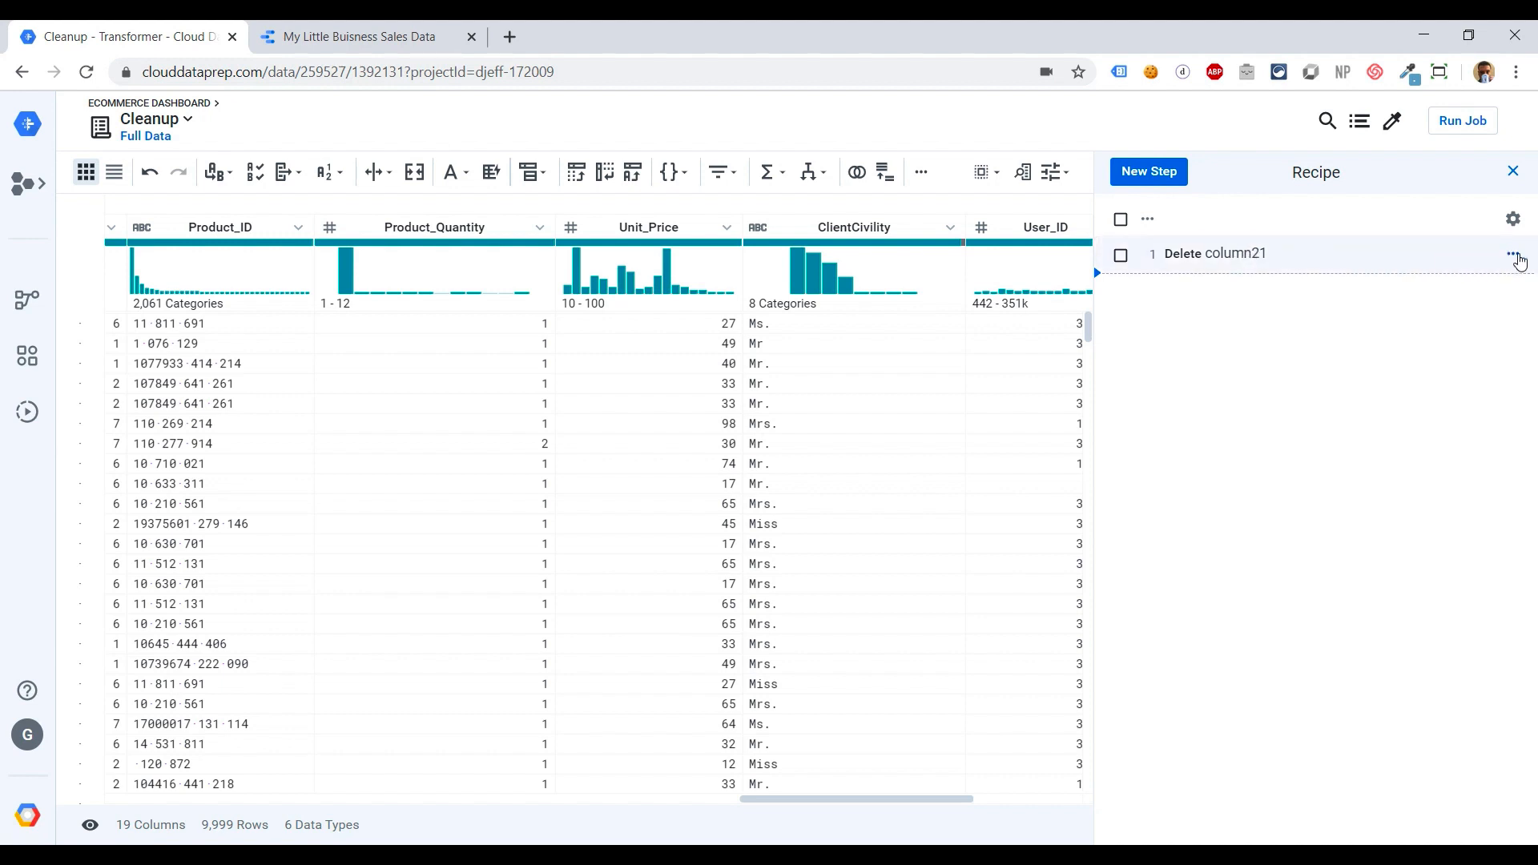
{"action": "left_click", "coordinate": [1143, 174]}
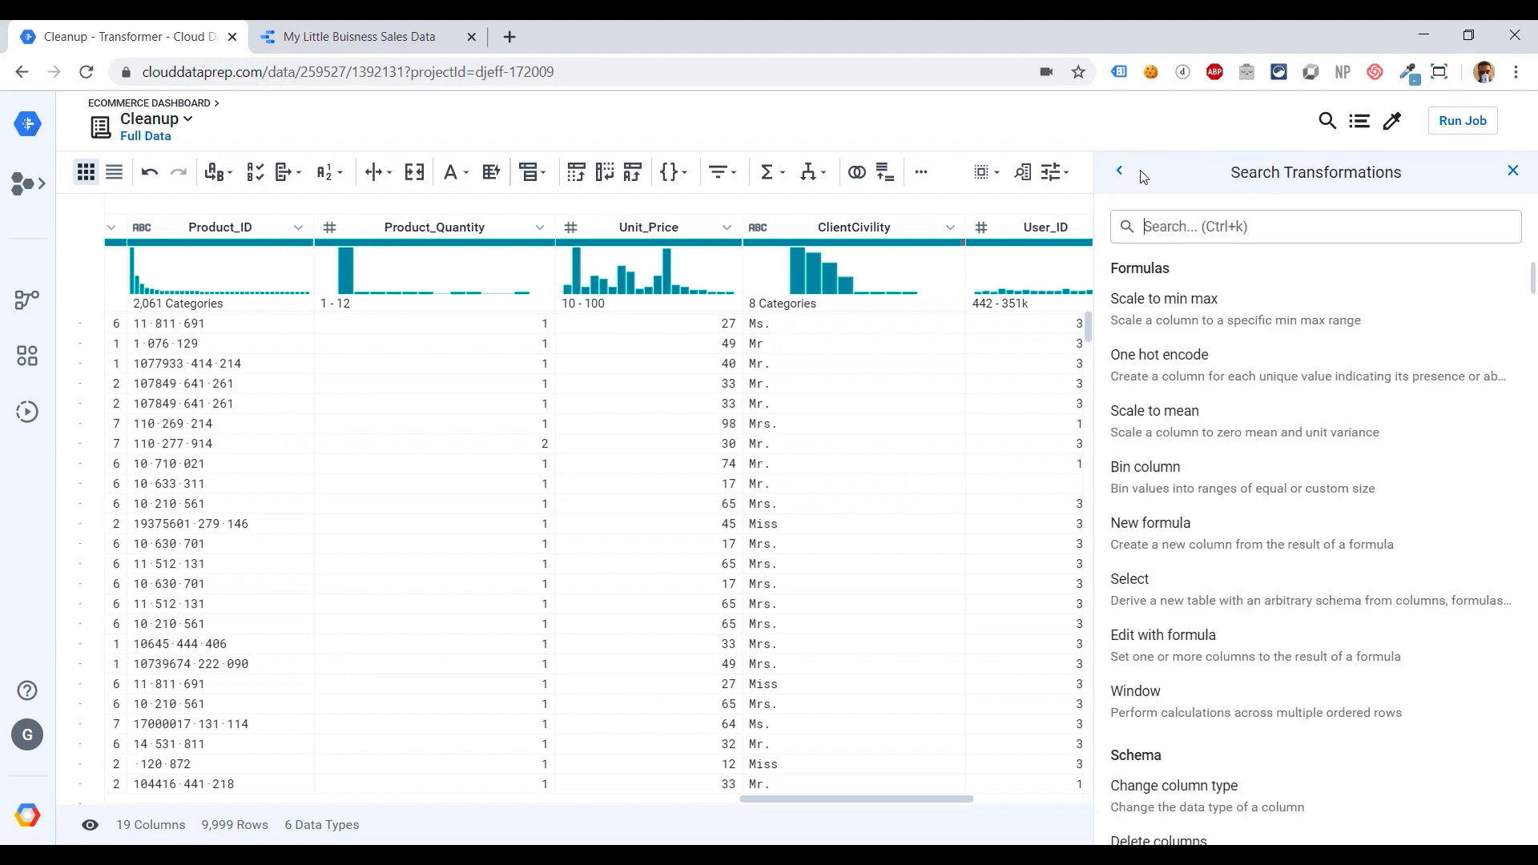
{"action": "type", "text": "commebnt"}
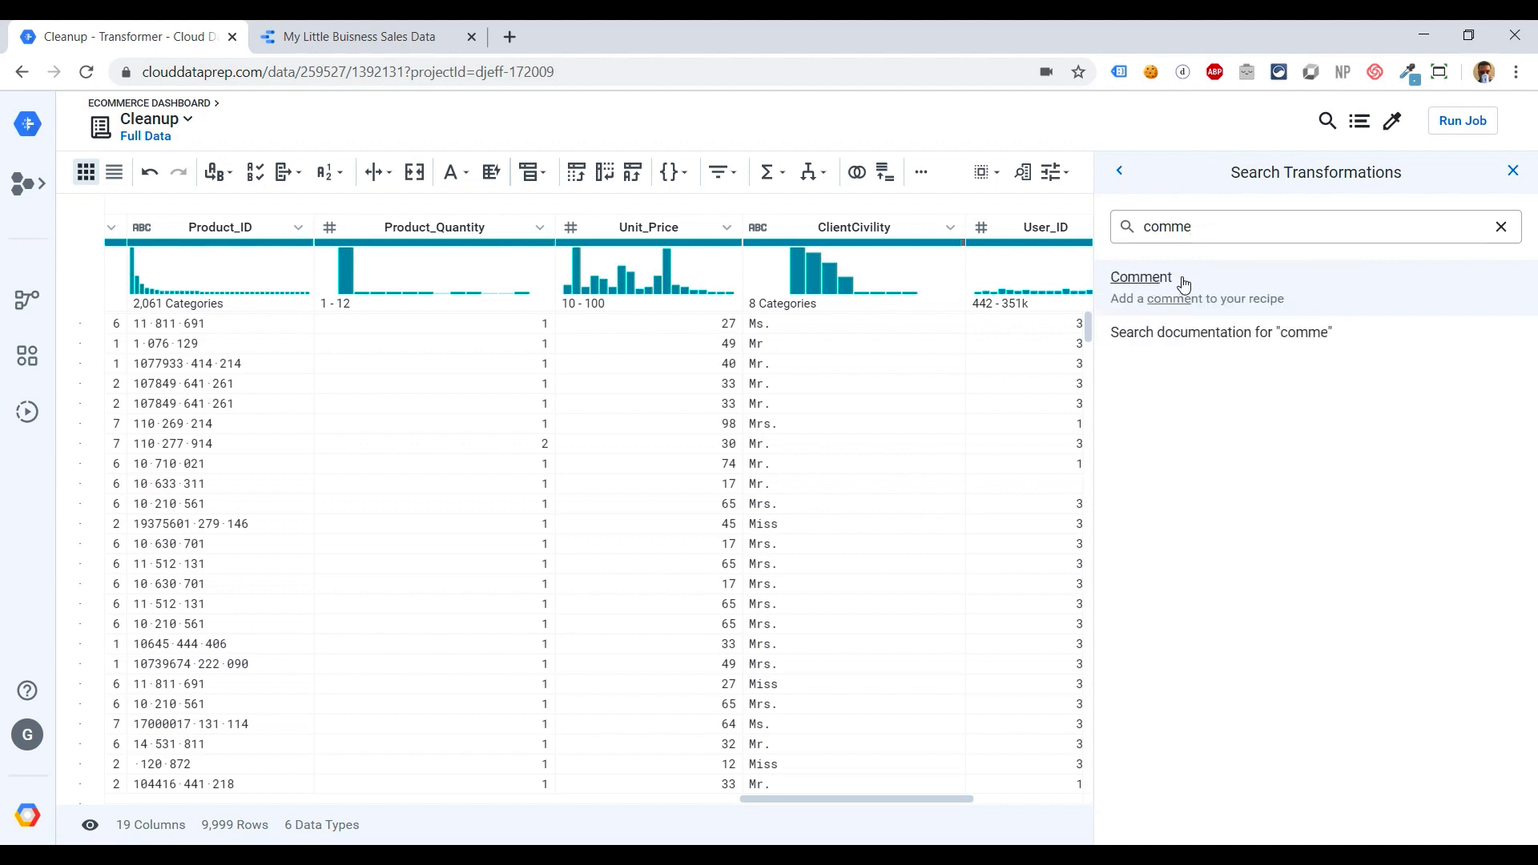
{"action": "left_click", "coordinate": [1184, 285]}
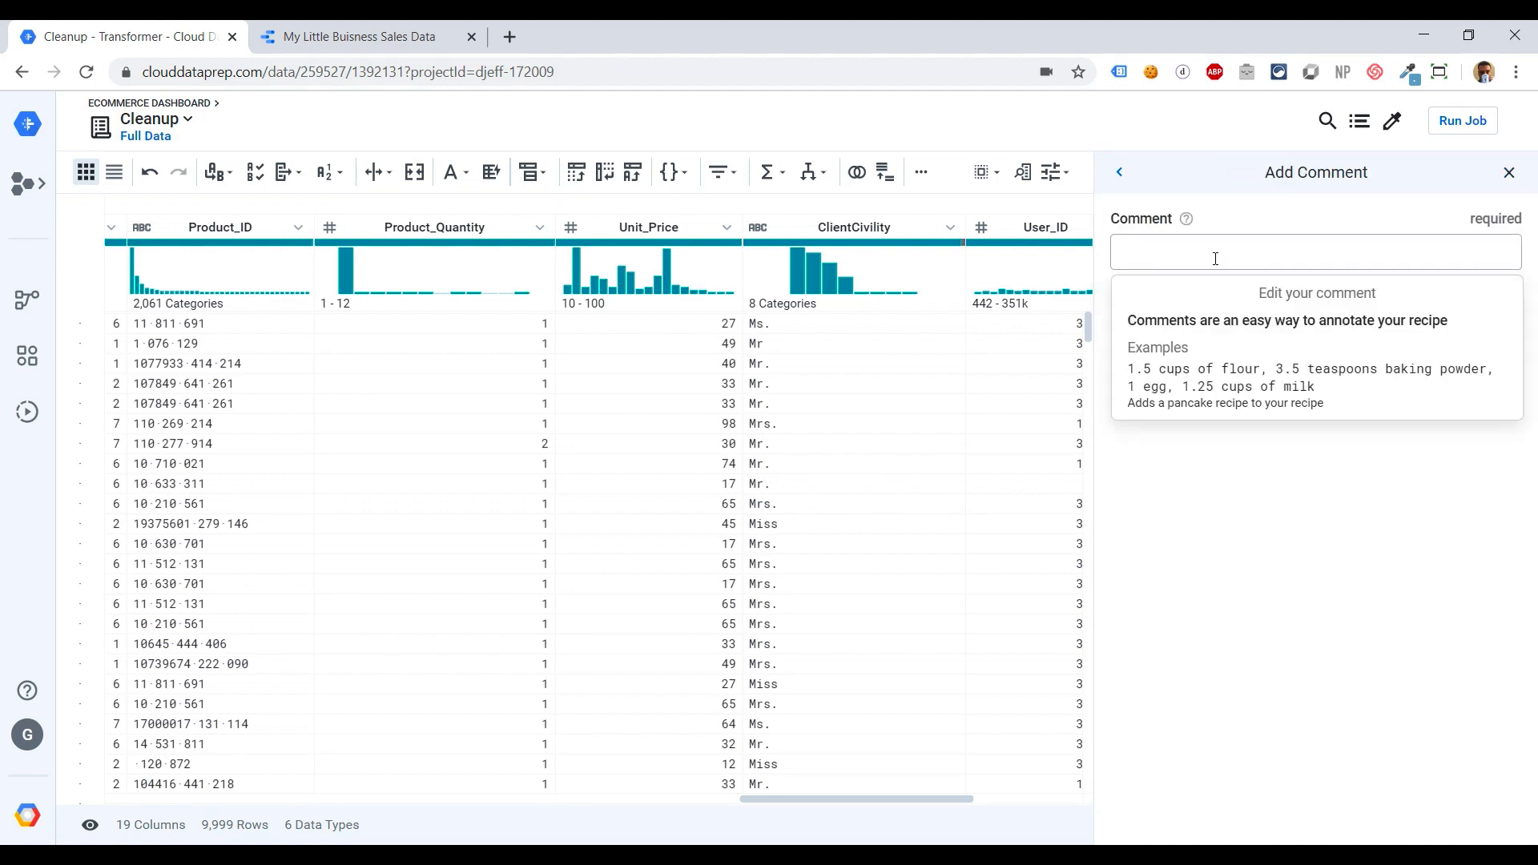
{"action": "type", "text": "Removed"}
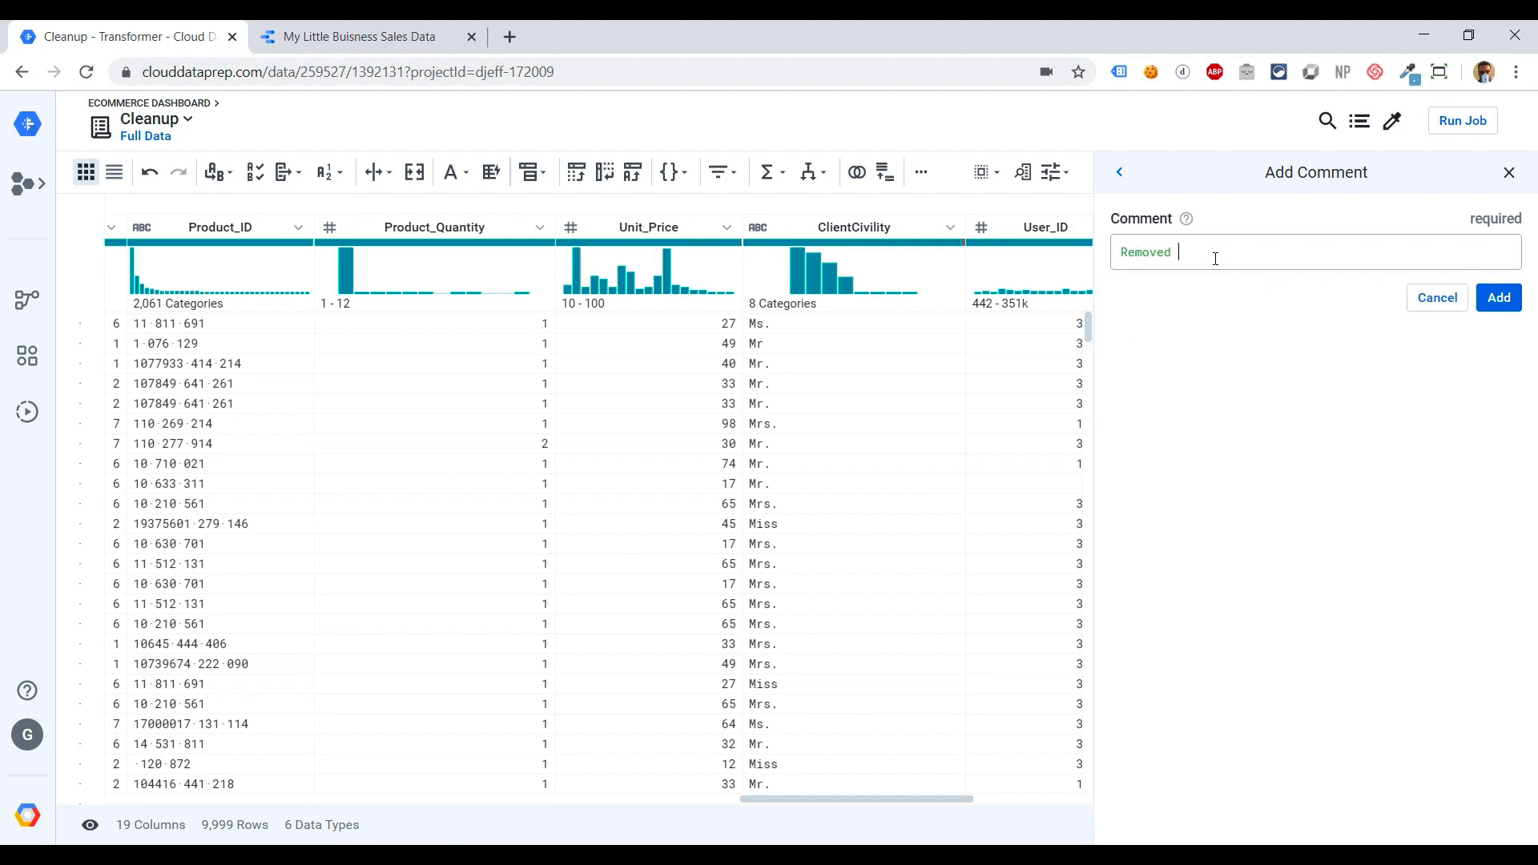
{"action": "type", "text": " column 2&. I"}
{"action": "key", "text": "BackSpace"}
{"action": "key", "text": "BackSpace"}
{"action": "type", "text": "1. It was empty"}
{"action": "left_click", "coordinate": [1495, 298]}
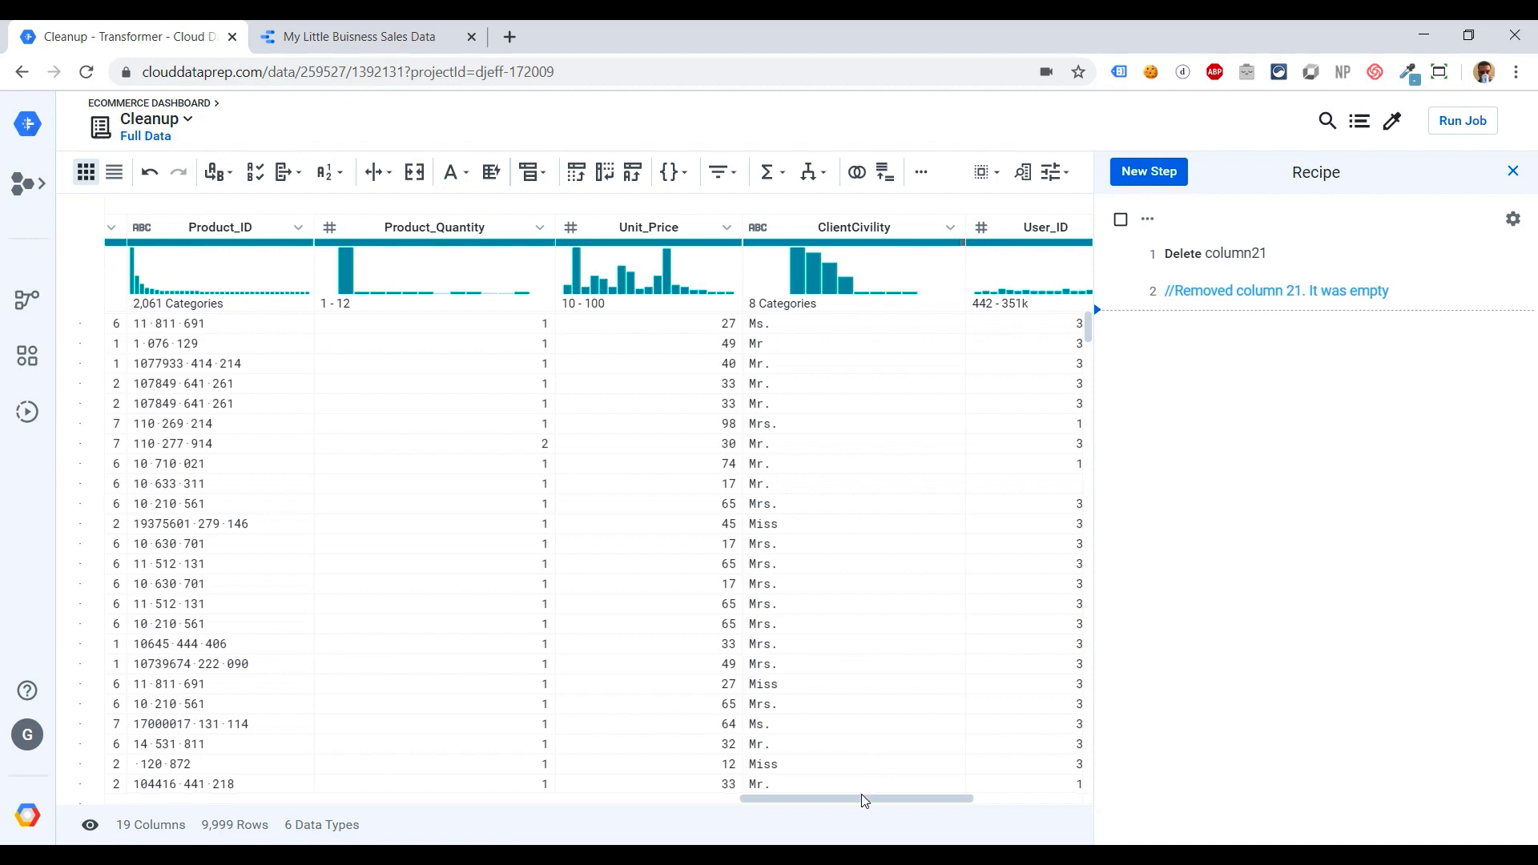
Move the Purchase_ID column to the beginning of the dataset, before Purchase_Device, and add this as a recipe step
{"action": "left_click_drag", "start_coordinate": [859, 796], "coordinate": [175, 796]}
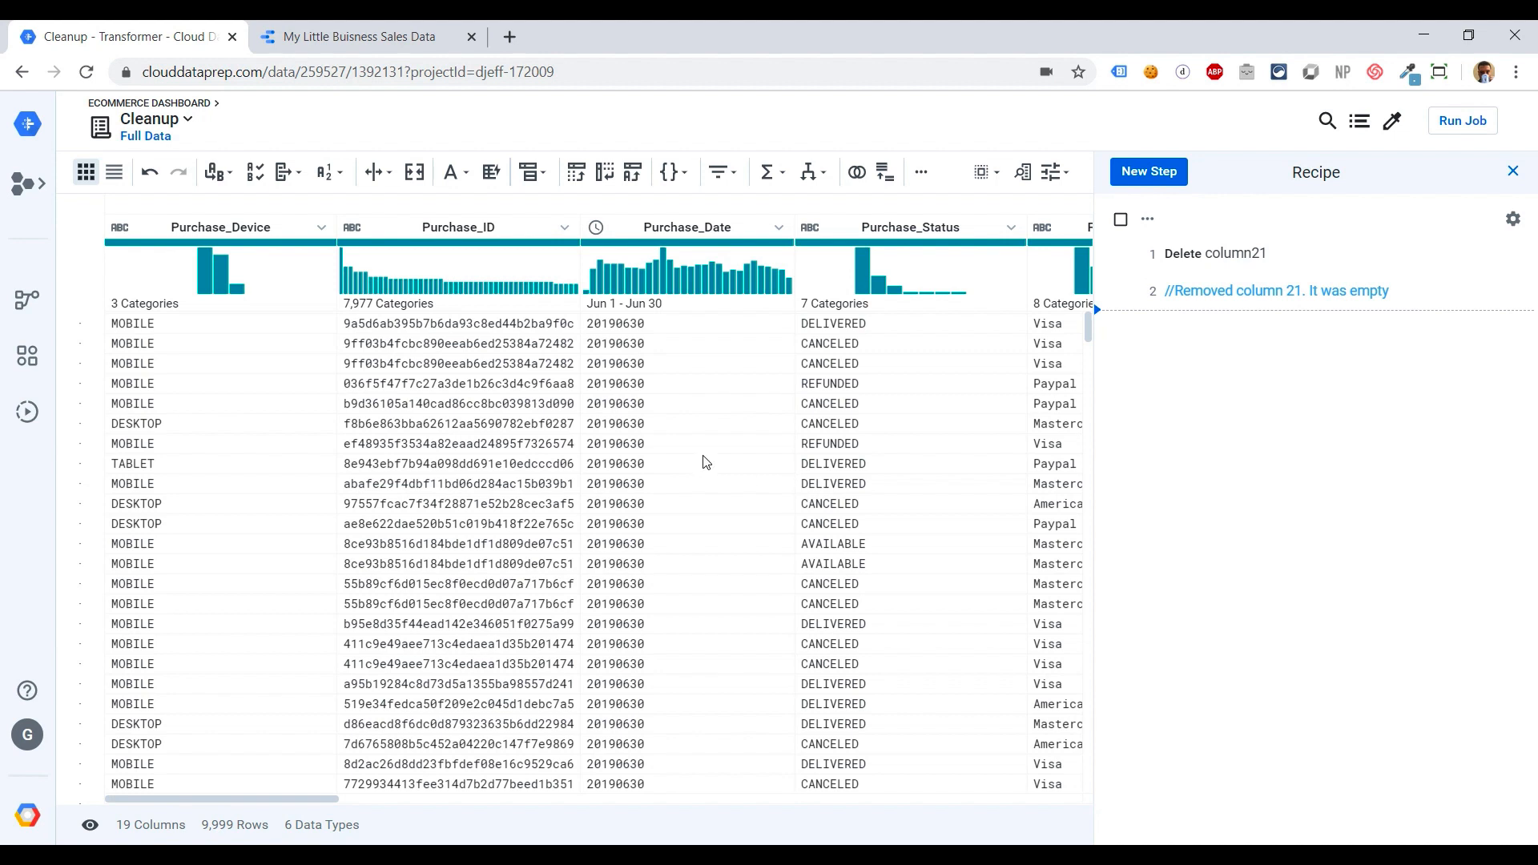
{"action": "left_click", "coordinate": [565, 230]}
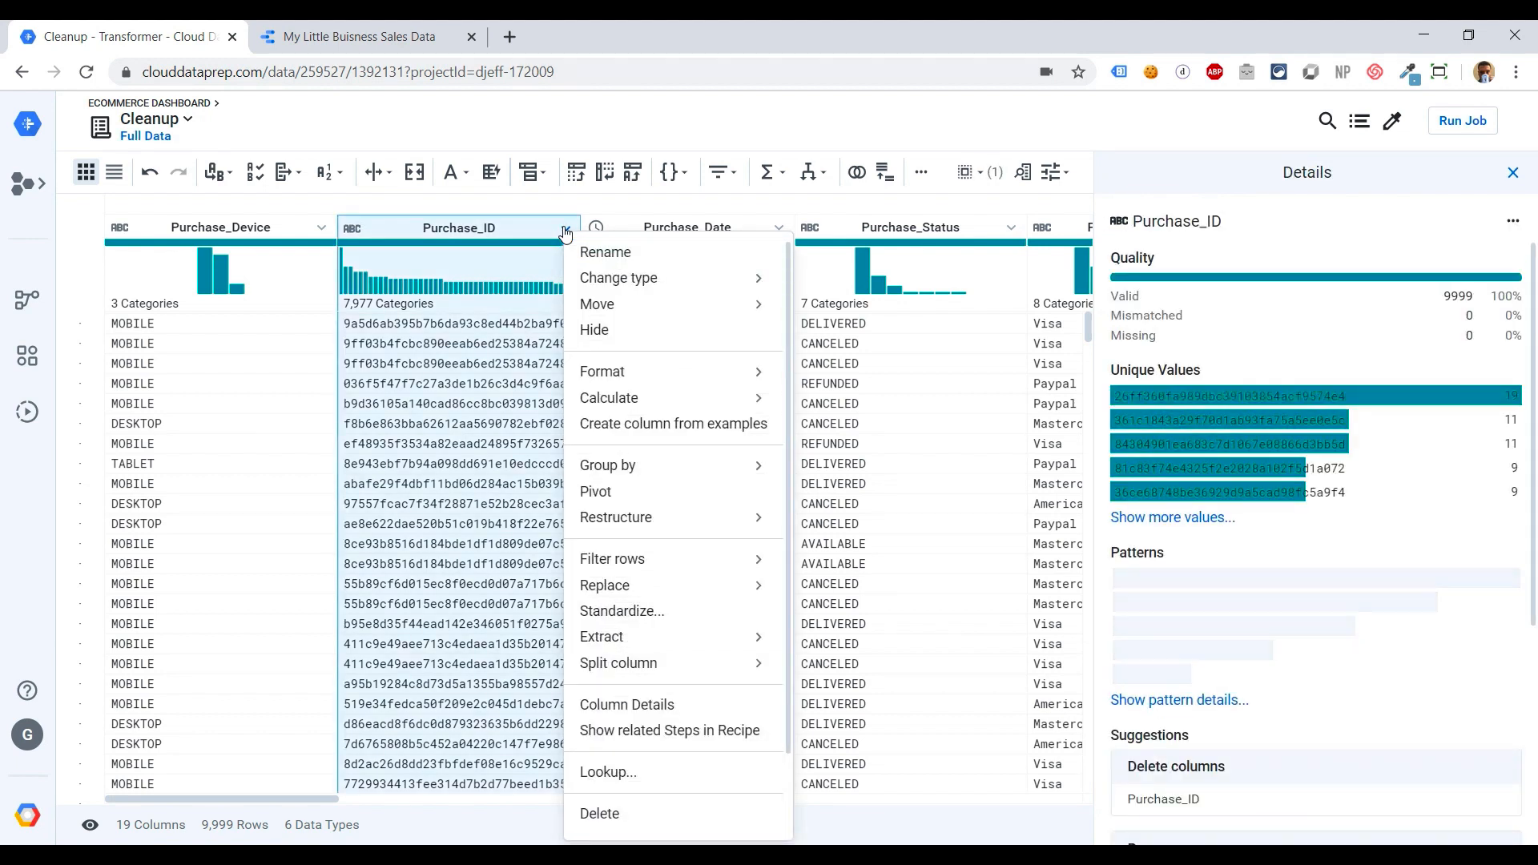
{"action": "mouse_move", "coordinate": [609, 313]}
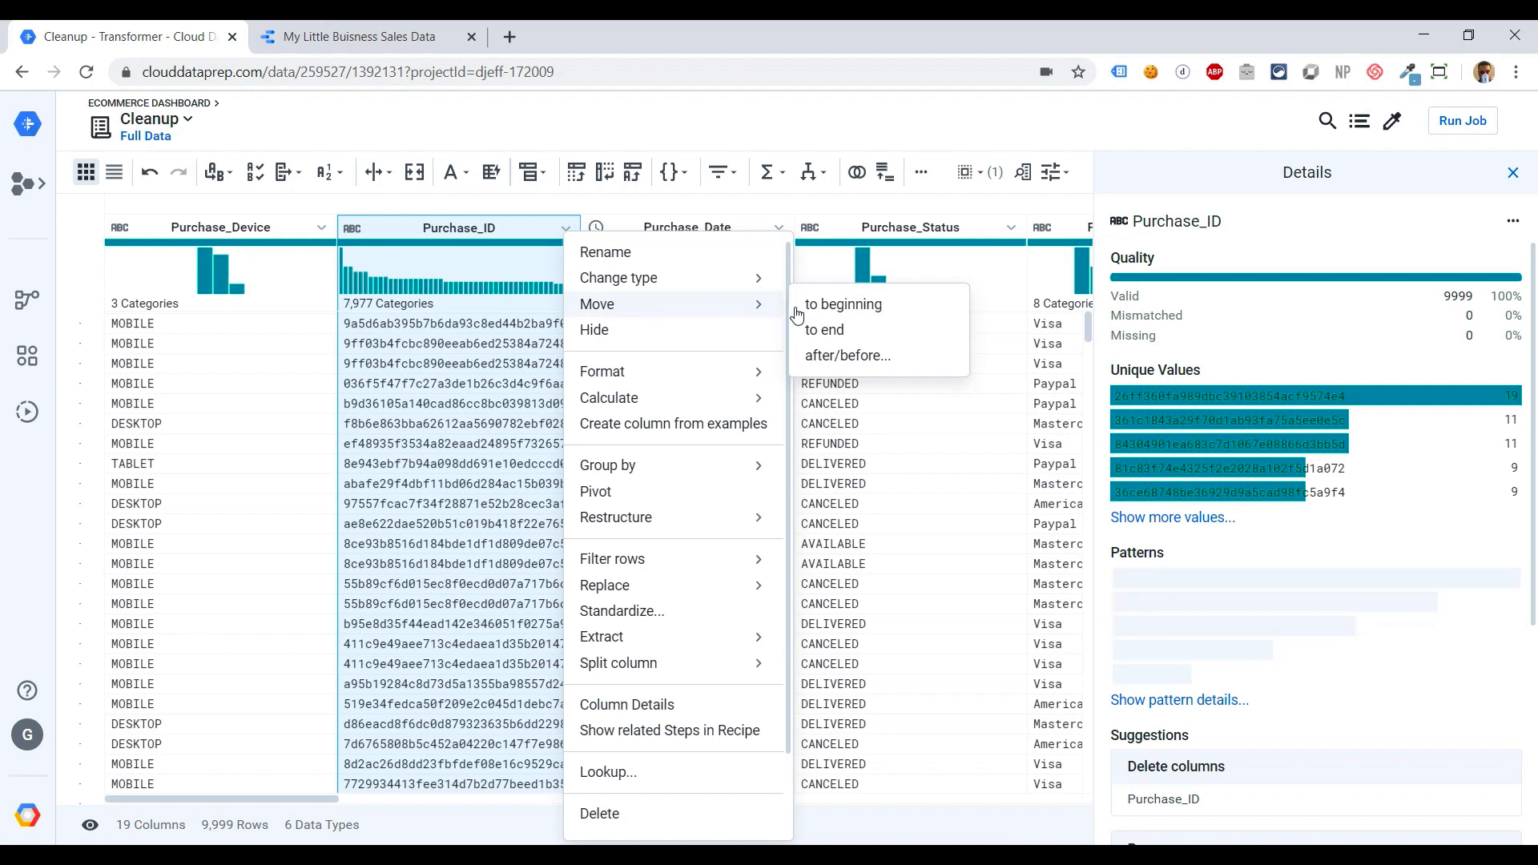
{"action": "left_click", "coordinate": [851, 305]}
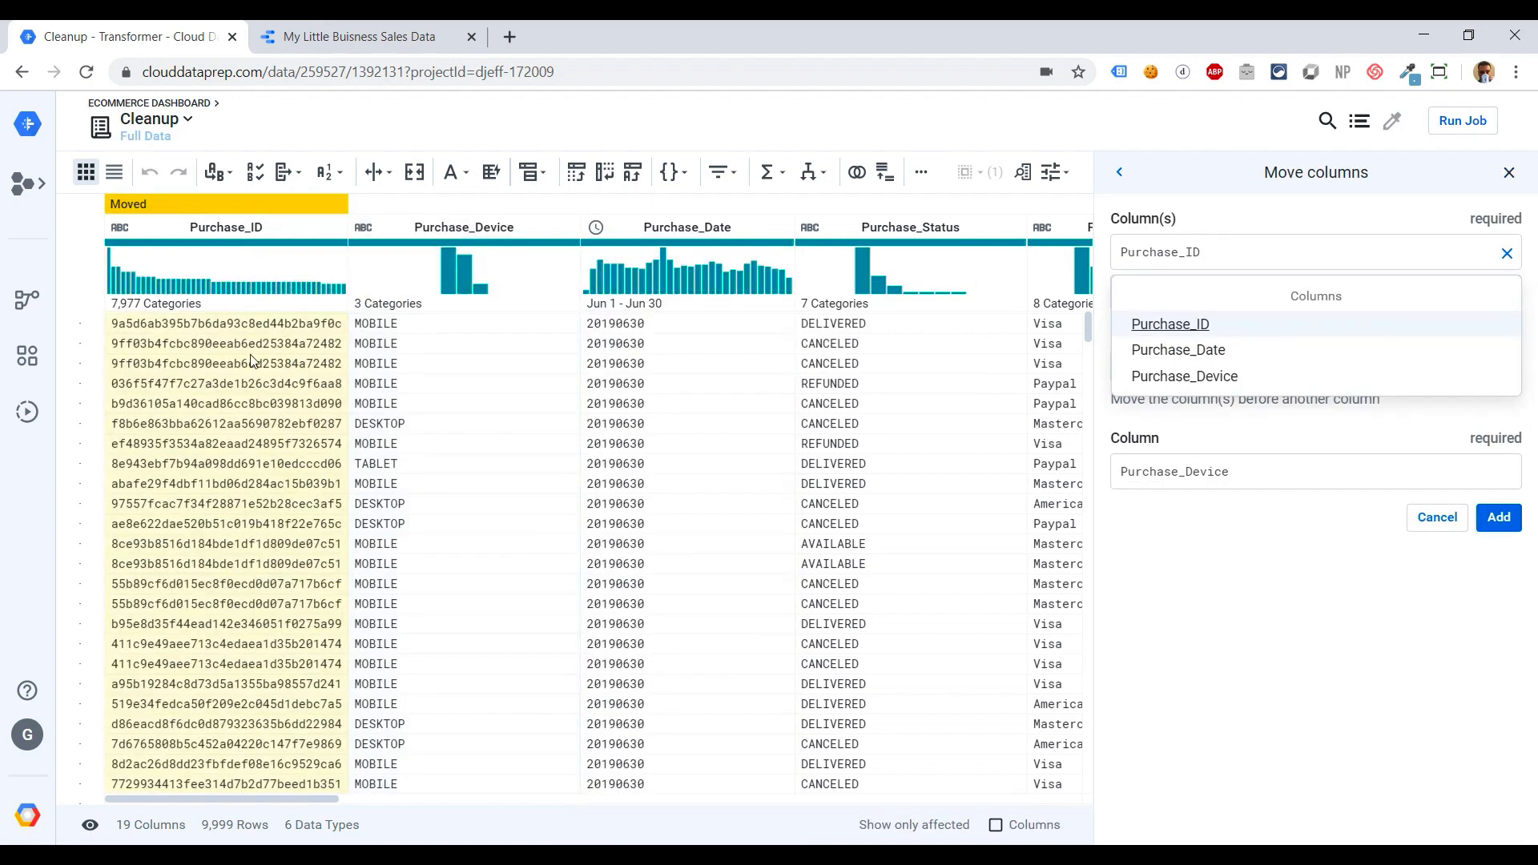
{"action": "left_click", "coordinate": [1287, 664]}
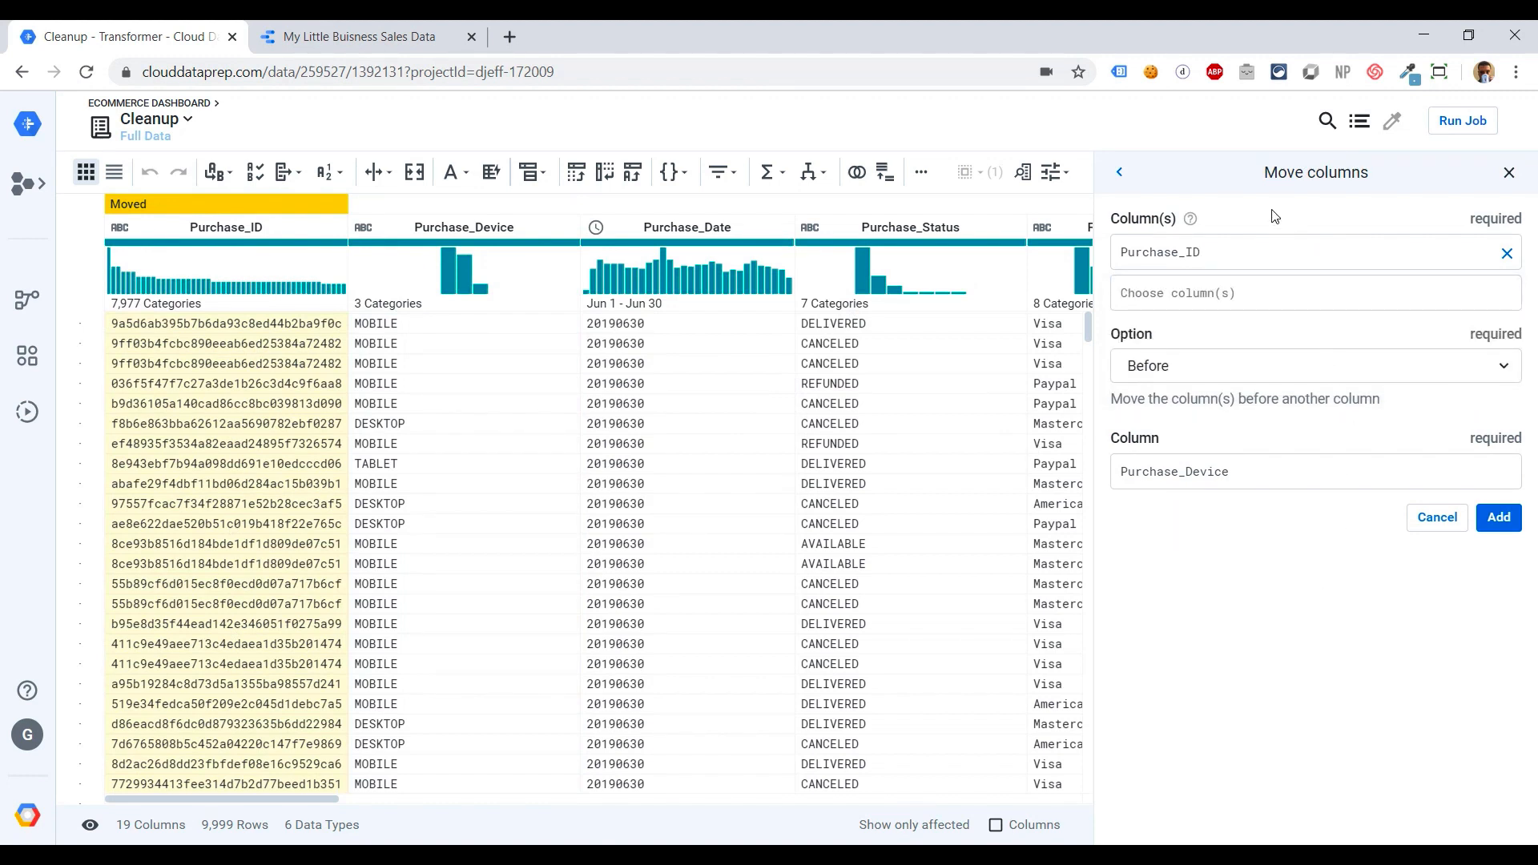
{"action": "left_click", "coordinate": [1499, 518]}
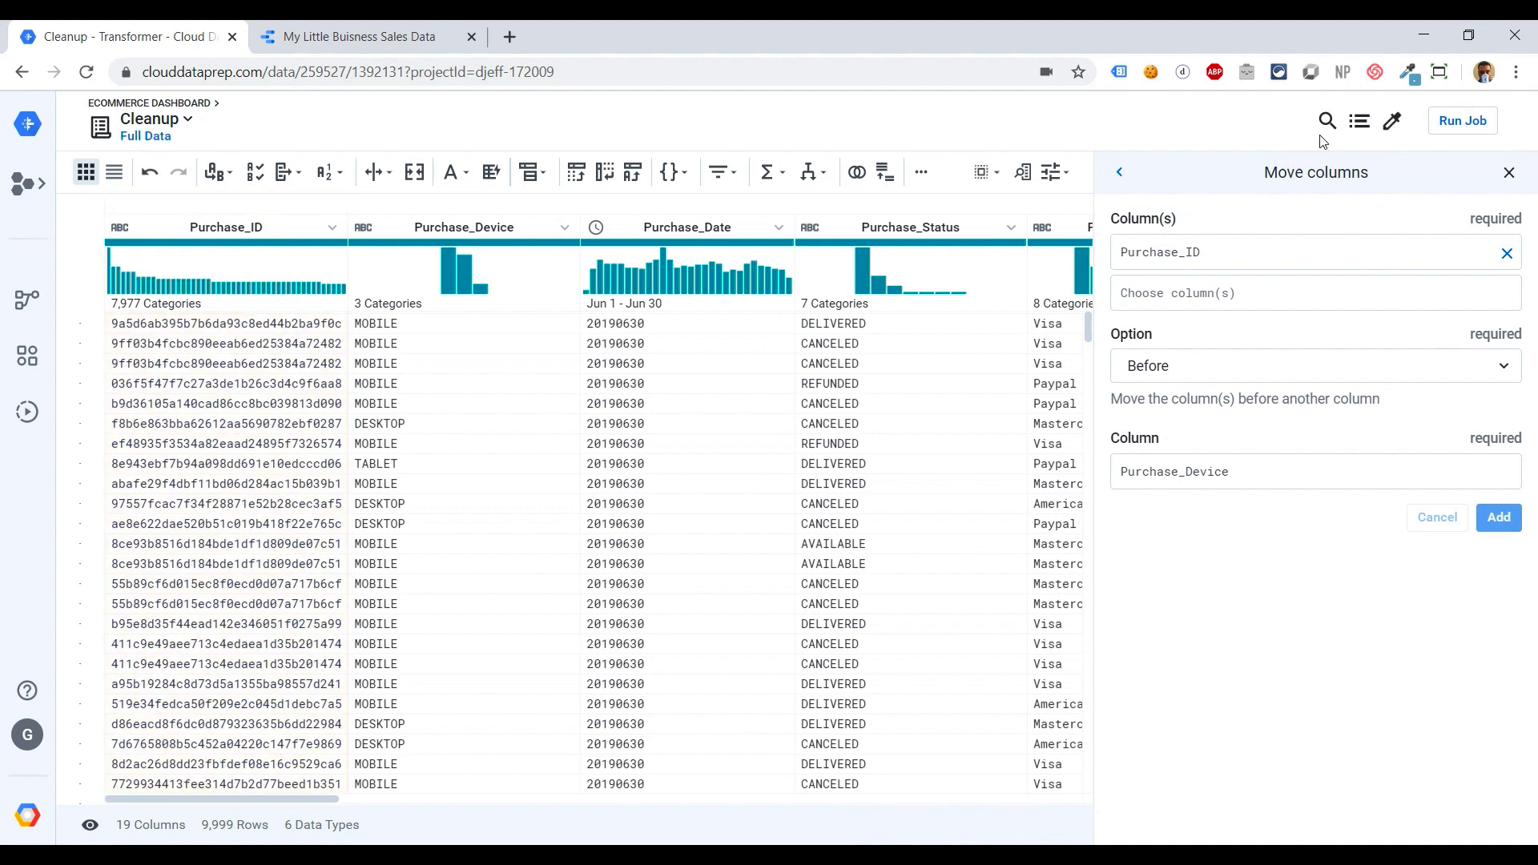
Start a new Edit with formula step in the Cleanup recipe for the Purchase_Device column
{"action": "left_click", "coordinate": [1360, 121]}
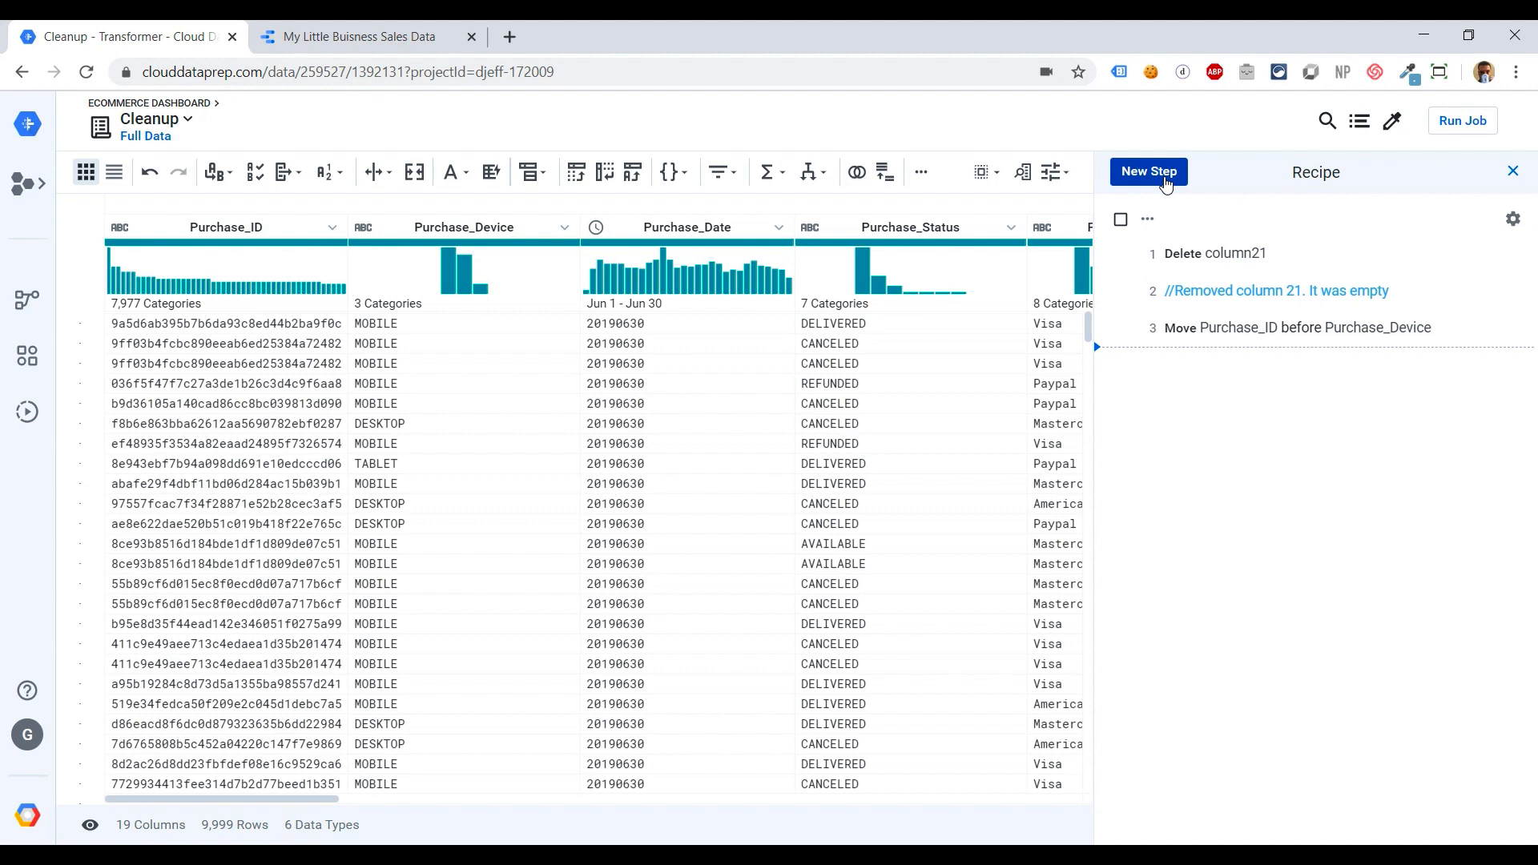
{"action": "left_click", "coordinate": [1167, 183]}
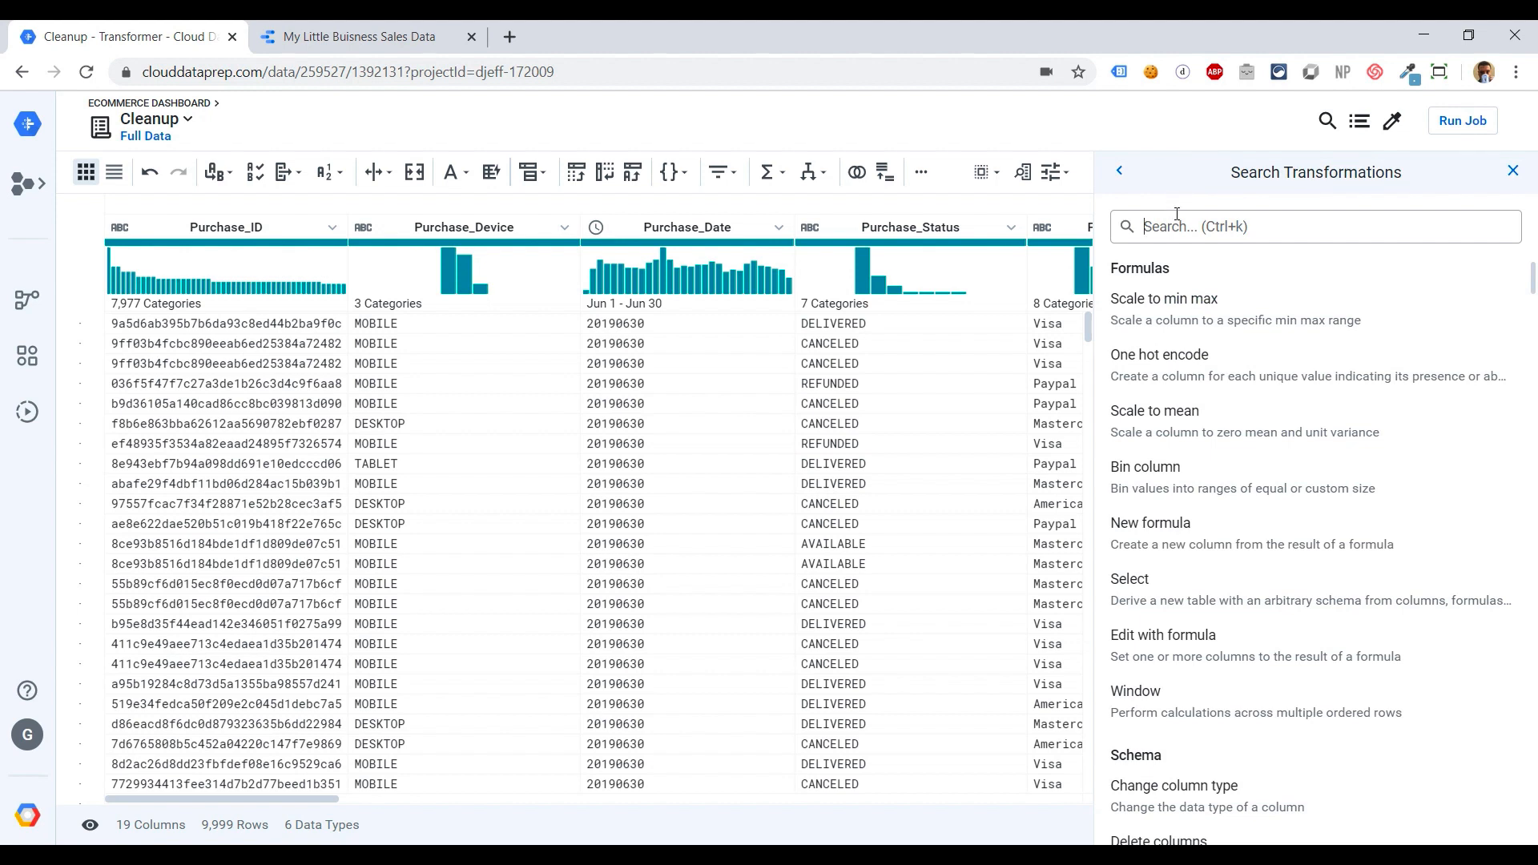
{"action": "left_click", "coordinate": [1178, 214]}
{"action": "type", "text": "form"}
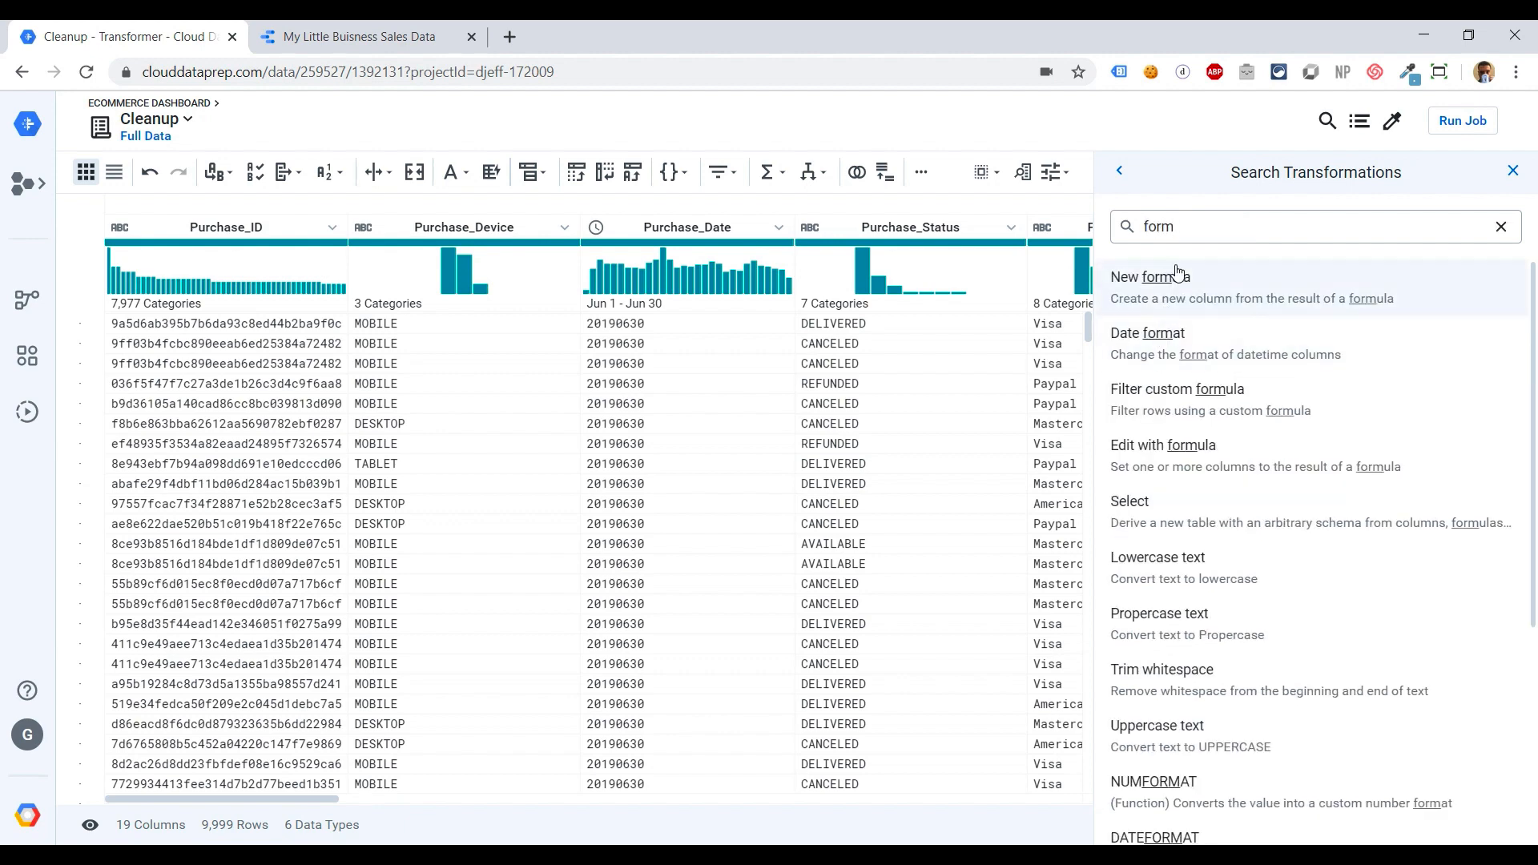
{"action": "double_click", "coordinate": [1167, 227]}
{"action": "type", "text": "edit"}
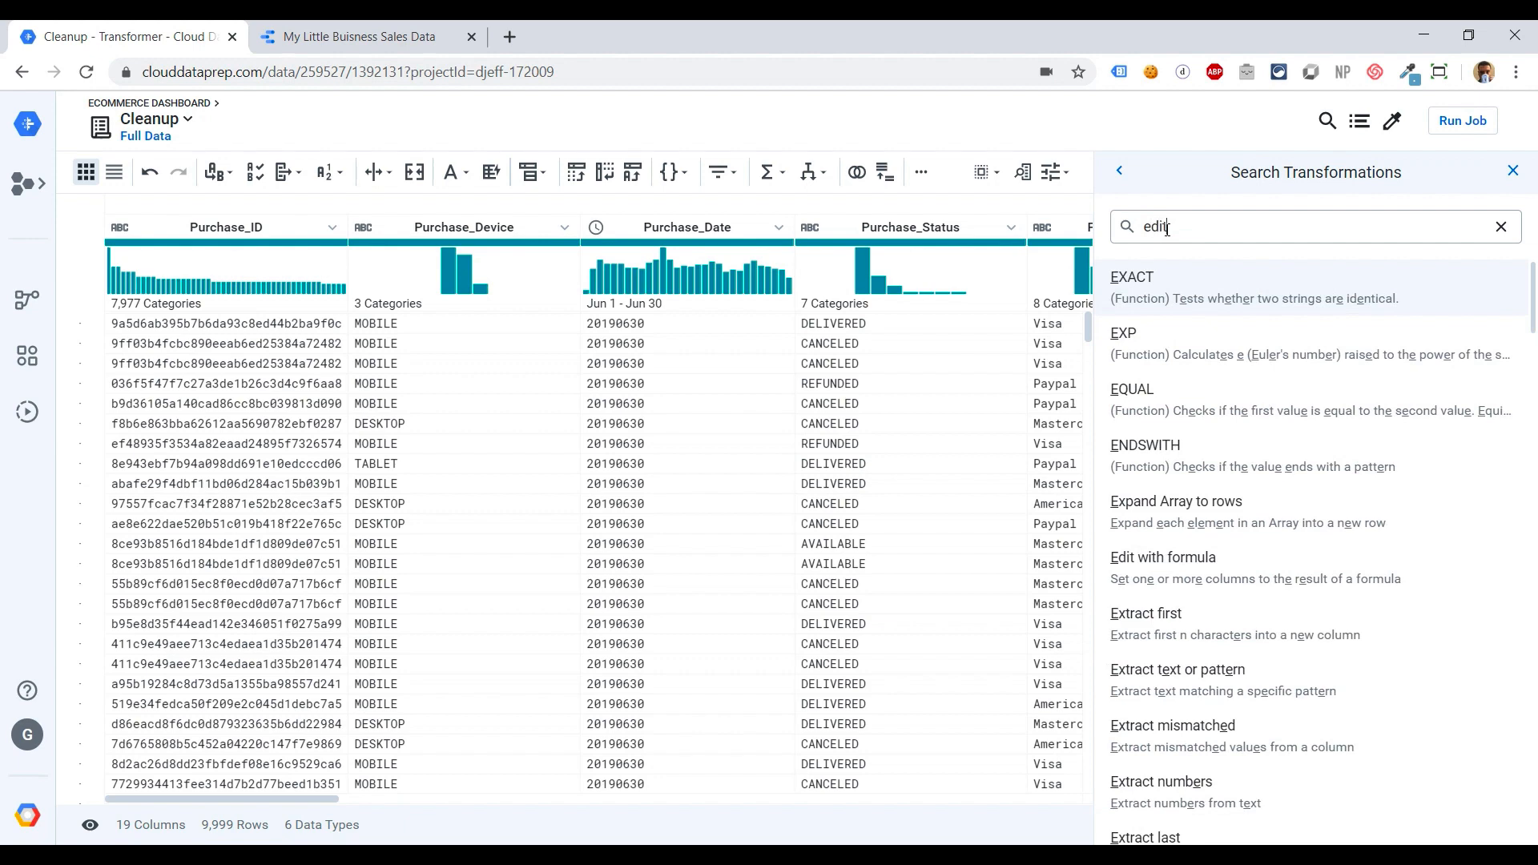
{"action": "left_click", "coordinate": [1170, 289]}
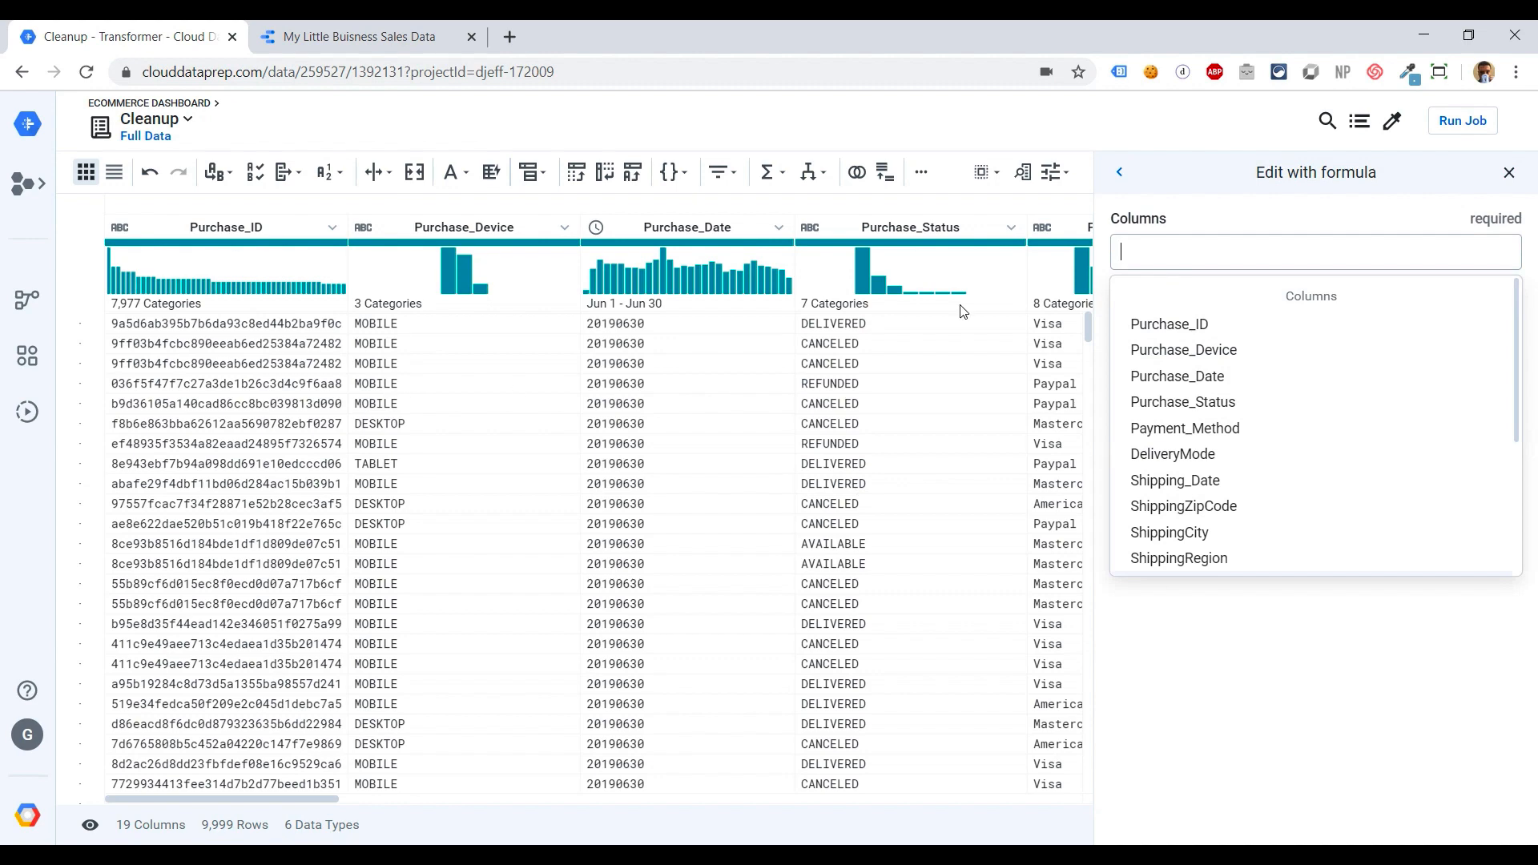
{"action": "type", "text": "Pu"}
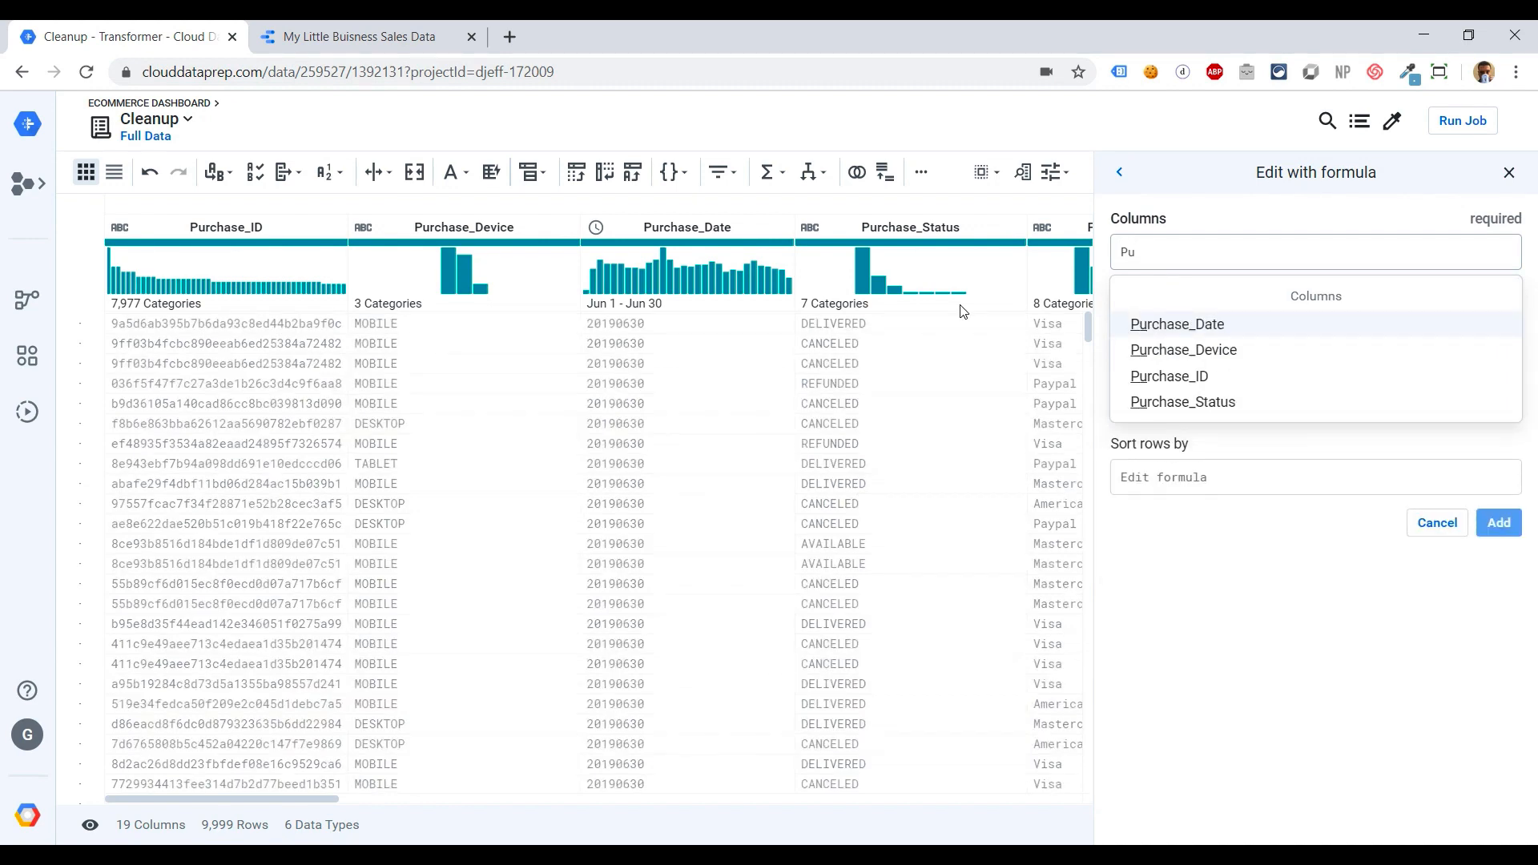
{"action": "left_click", "coordinate": [1178, 353]}
{"action": "left_click", "coordinate": [1314, 701]}
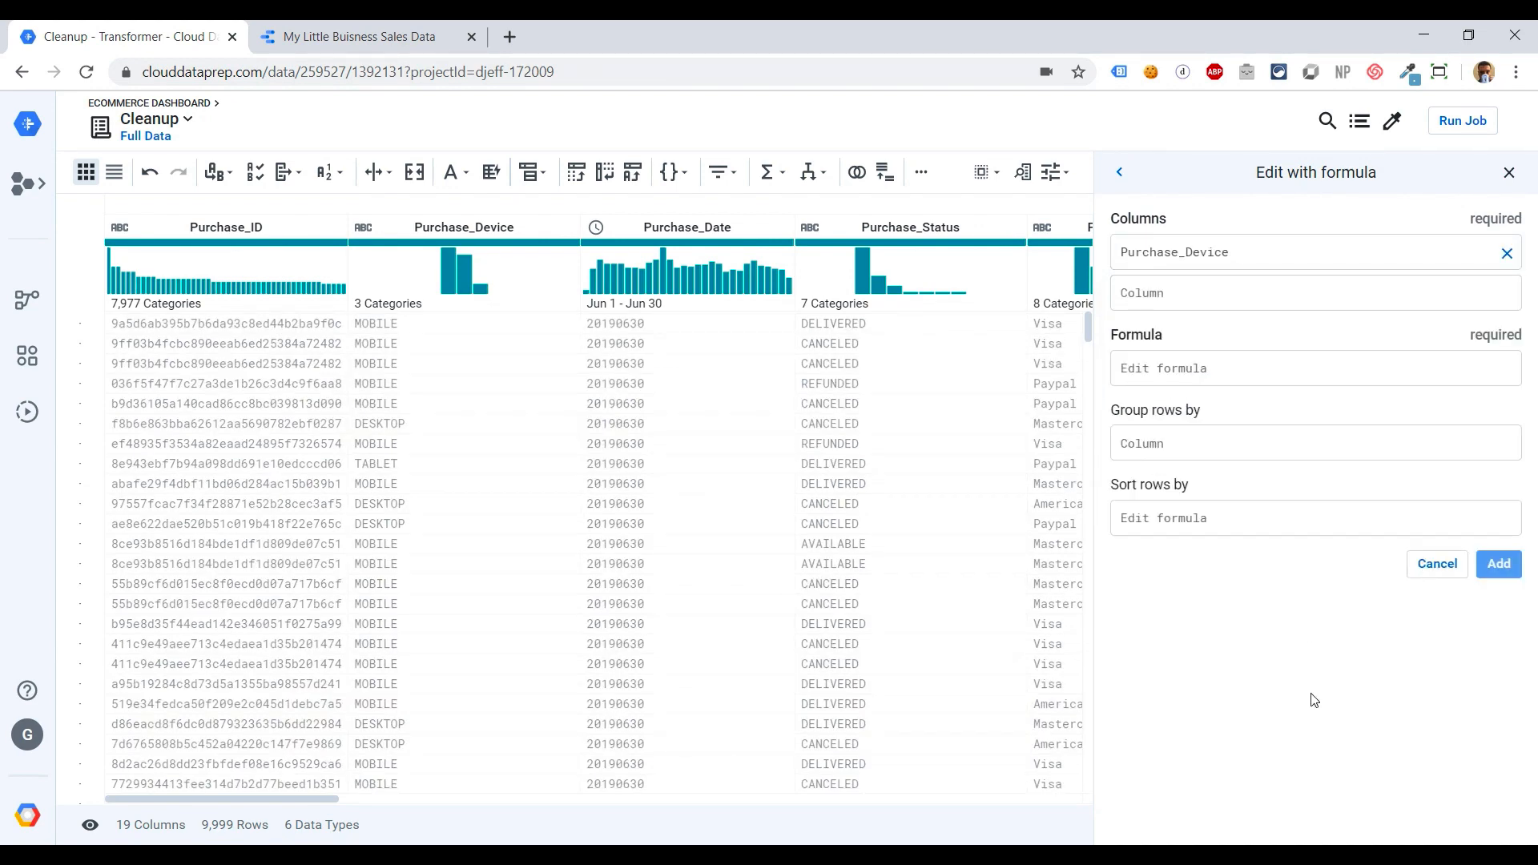
Set the formula for Purchase_Device to LOWER($col)
{"action": "left_click", "coordinate": [1161, 375]}
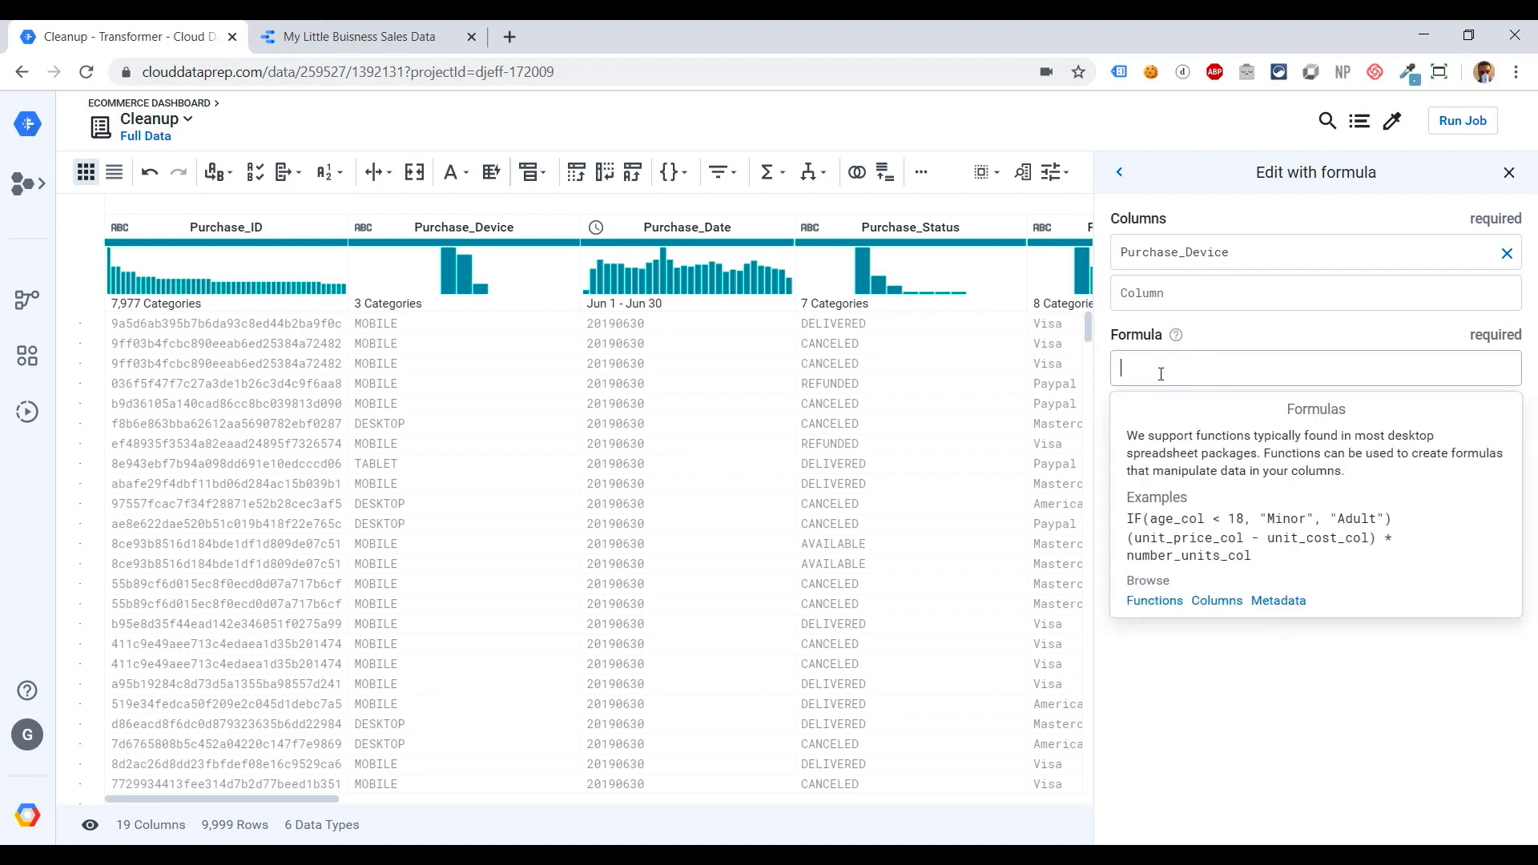
{"action": "type", "text": "lower"}
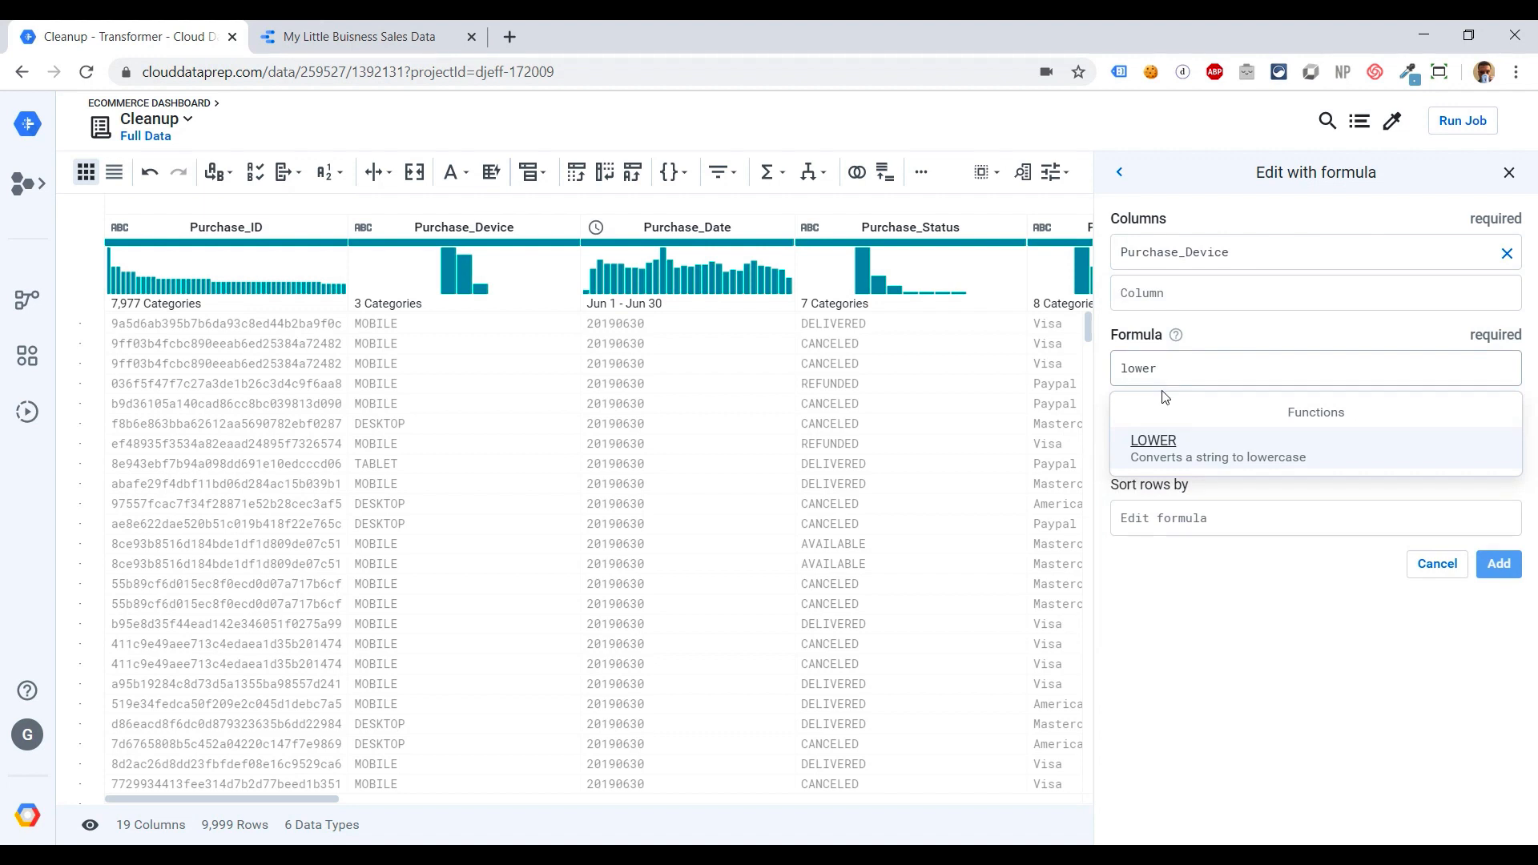
{"action": "left_click", "coordinate": [1172, 455]}
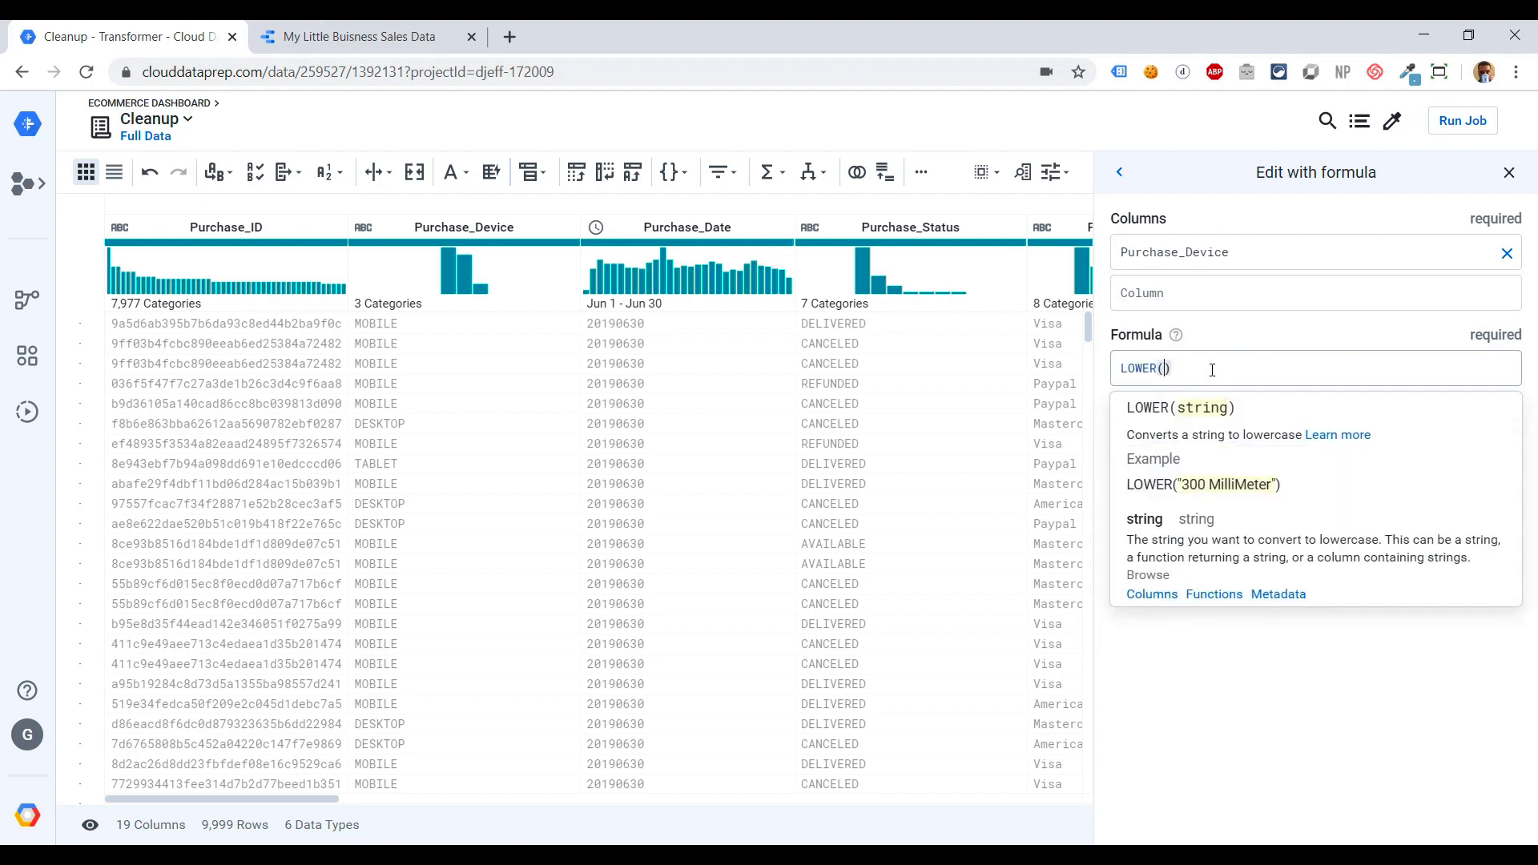
{"action": "type", "text": "$col"}
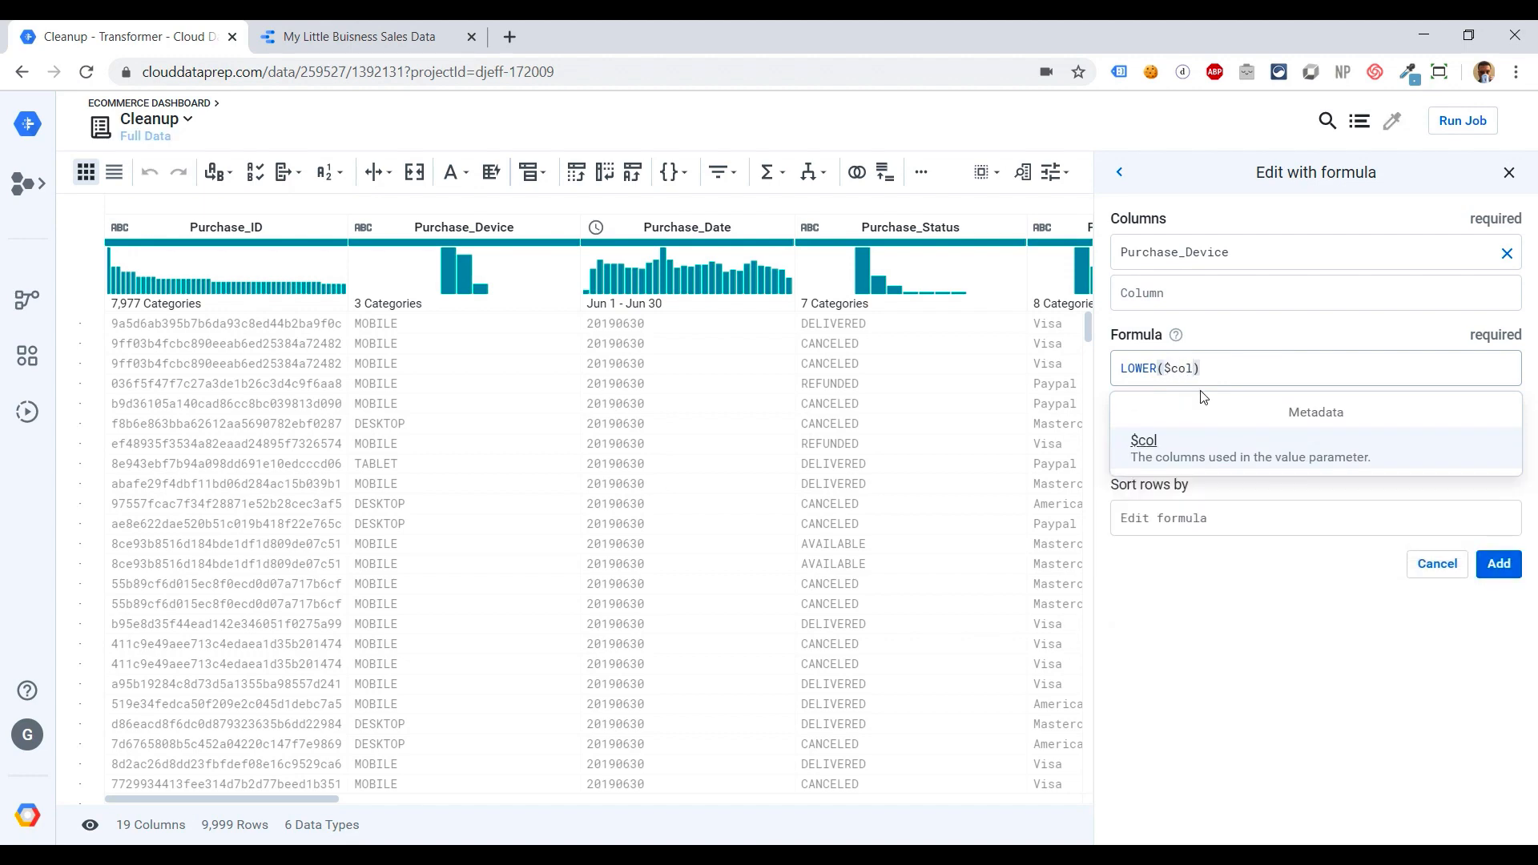
{"action": "left_click", "coordinate": [1146, 442]}
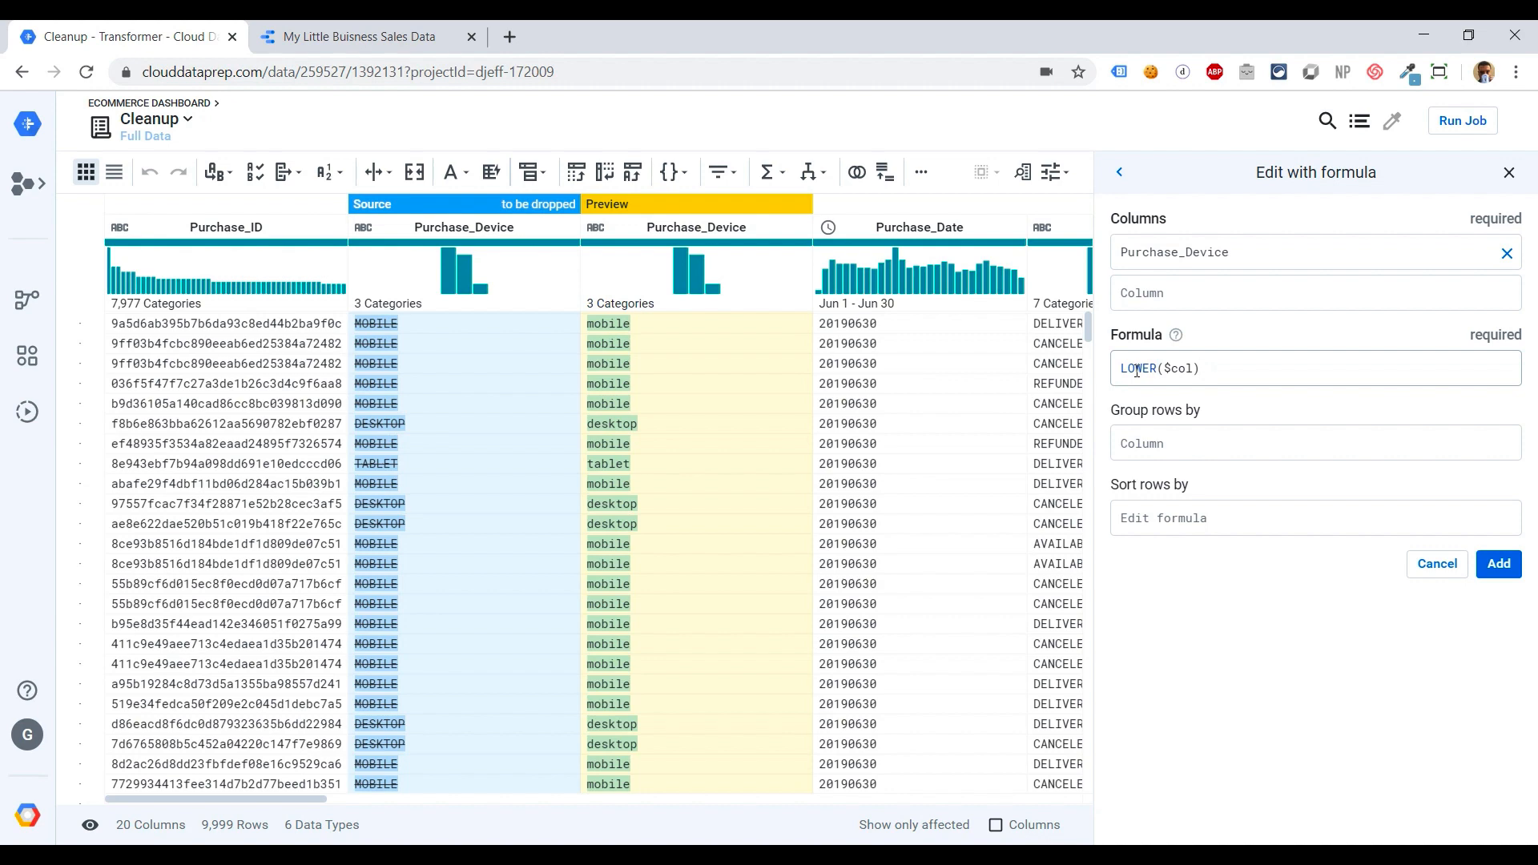
Replace the LOWER function with PROPER so the formula reads PROPER($col)
{"action": "double_click", "coordinate": [1137, 371]}
{"action": "type", "text": "Po"}
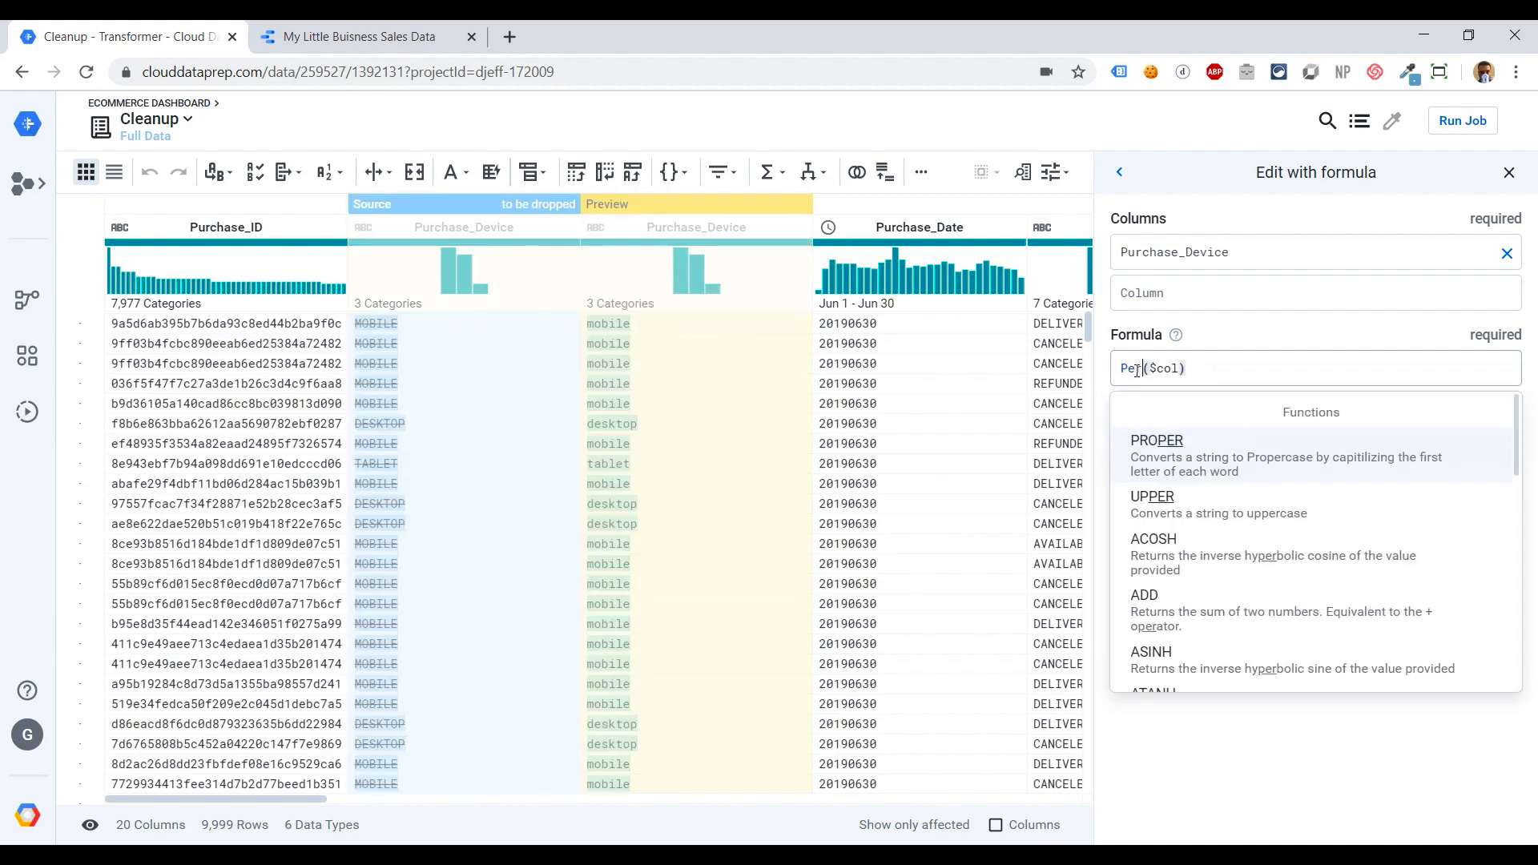
{"action": "key", "text": "BackSpace"}
{"action": "type", "text": "ro"}
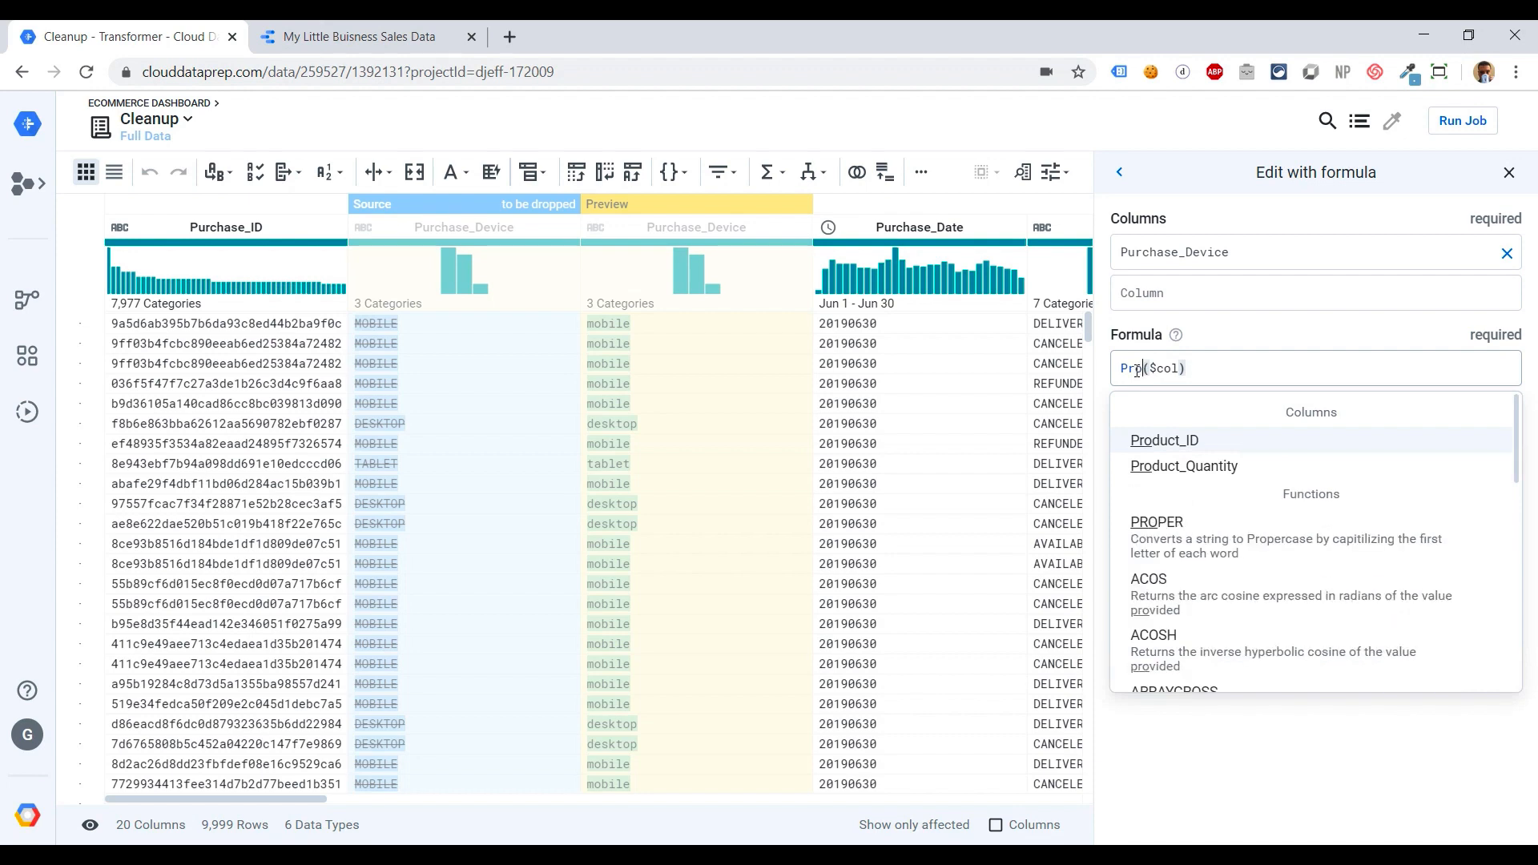
{"action": "left_click", "coordinate": [1170, 545]}
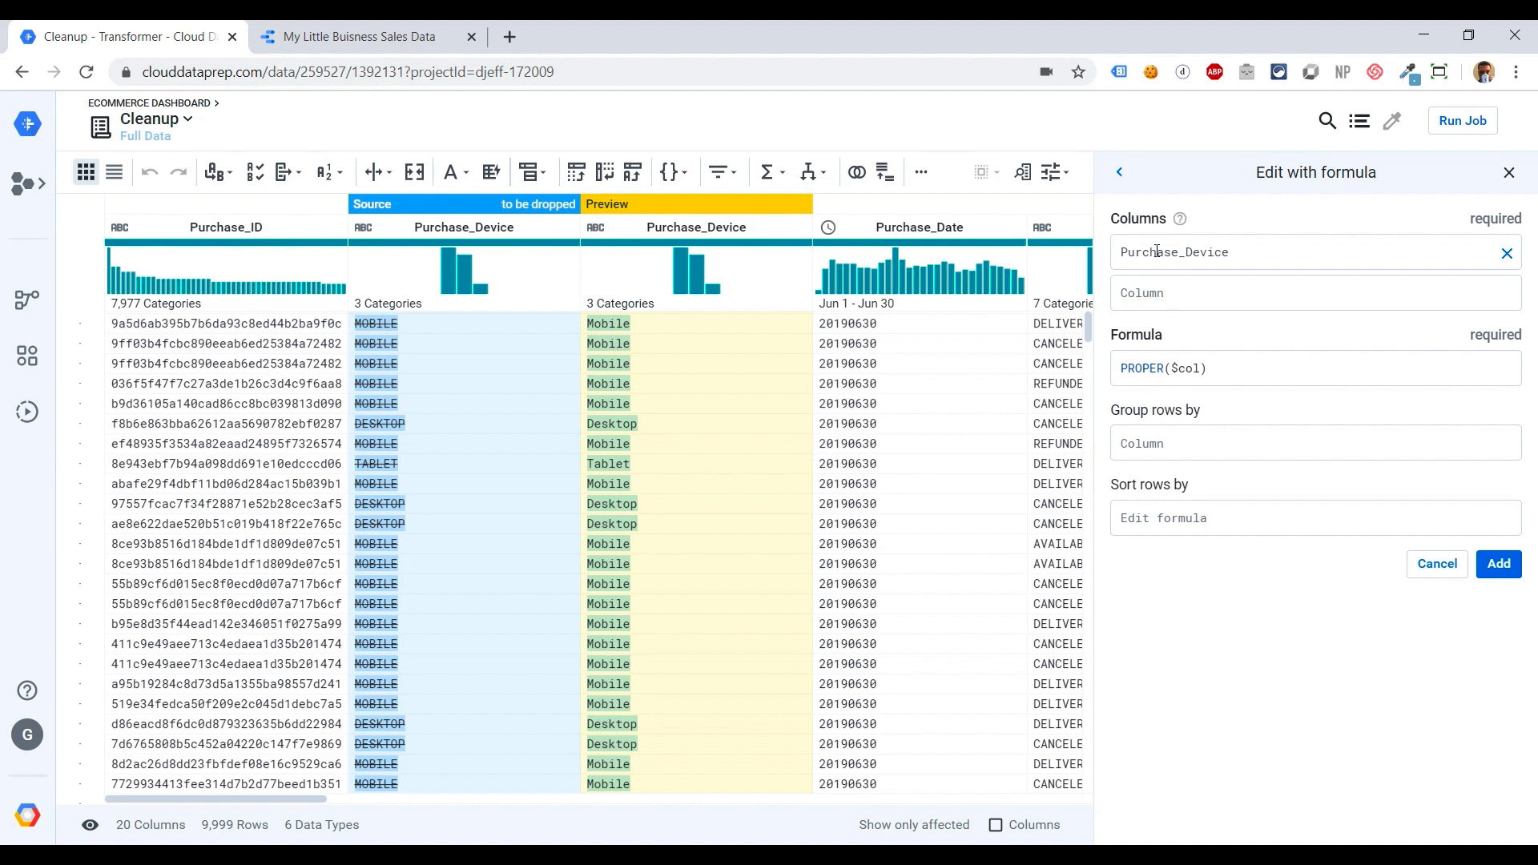
Add Payment_Method to the columns edited by the formula and compare its source and preview values
{"action": "left_click", "coordinate": [1162, 299]}
{"action": "type", "text": "P"}
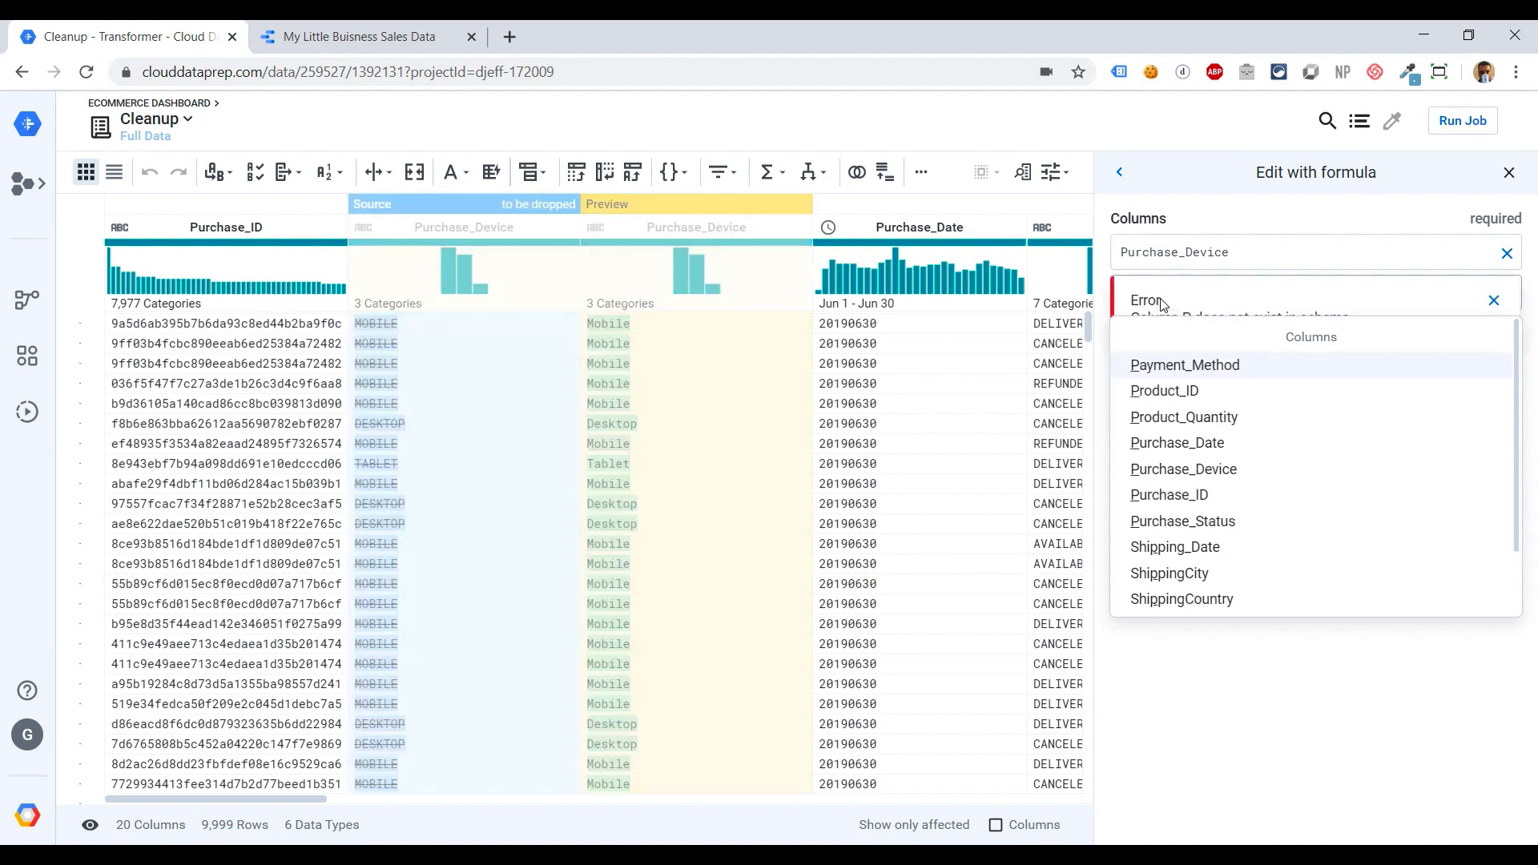
{"action": "type", "text": "a"}
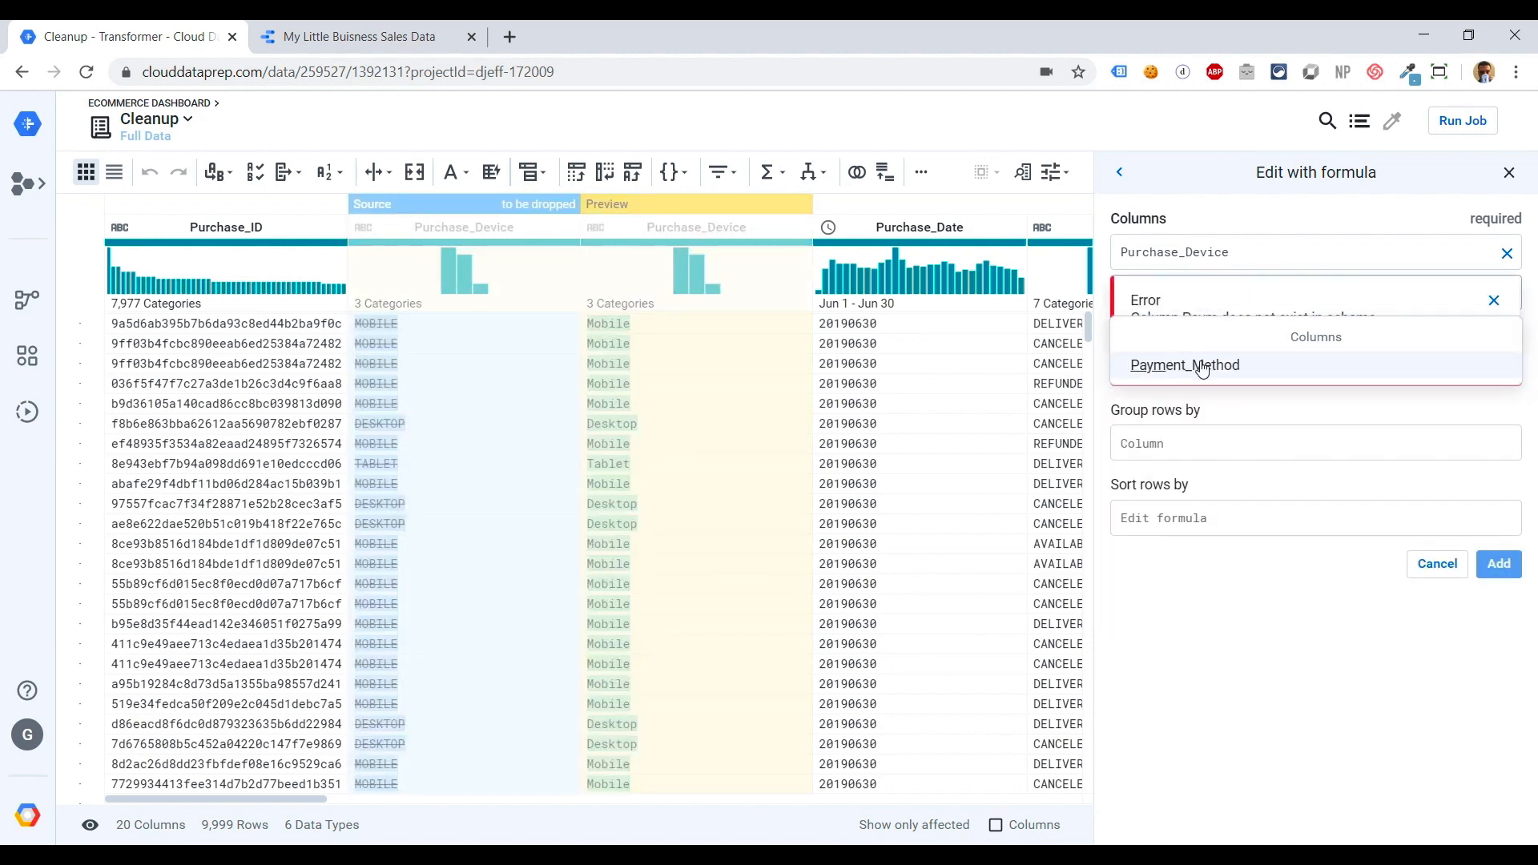
{"action": "left_click", "coordinate": [1202, 367]}
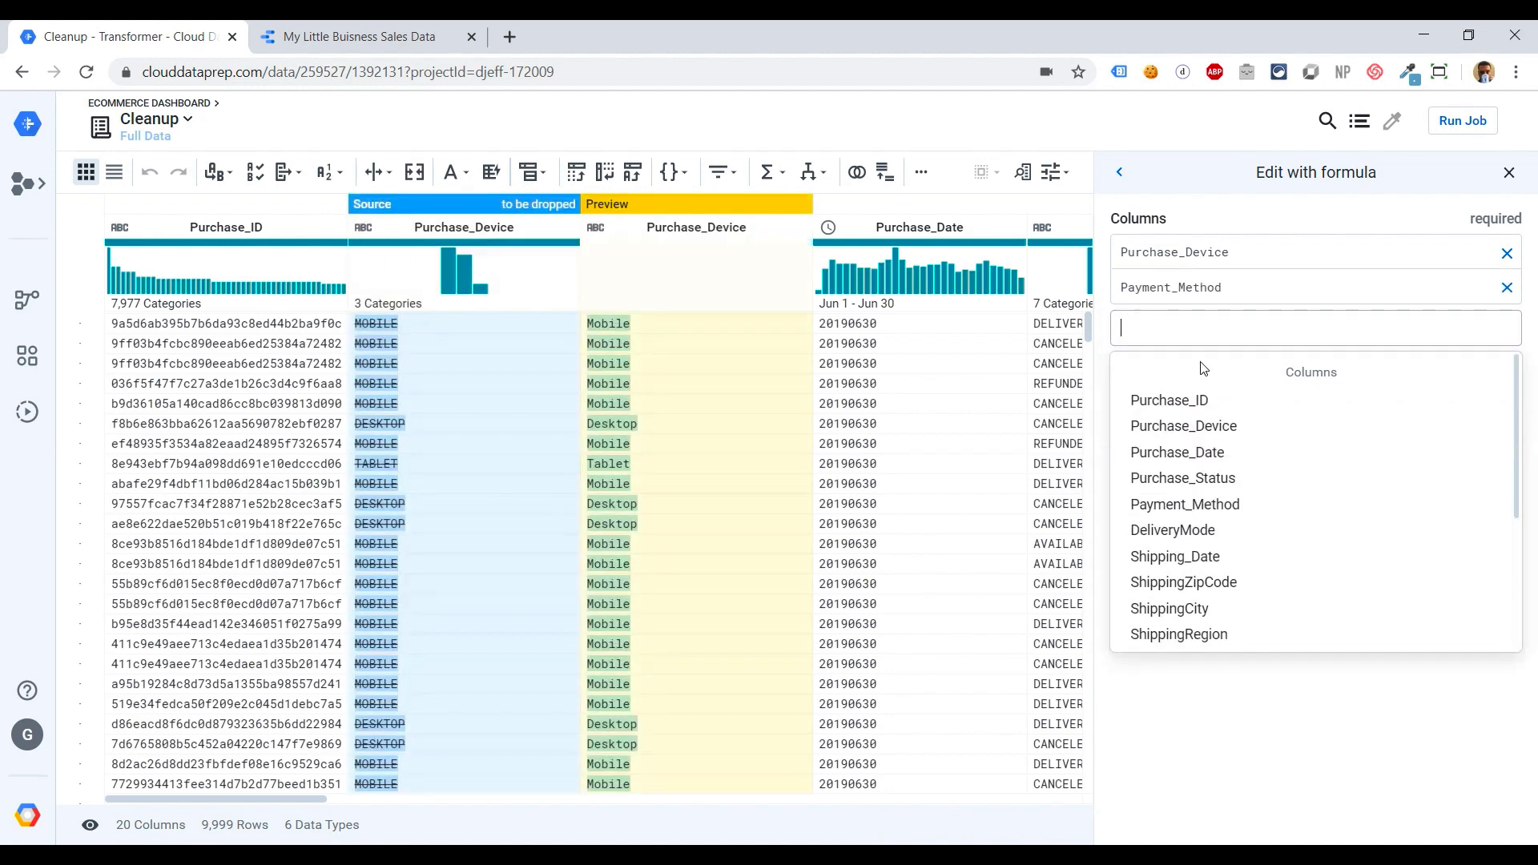
{"action": "left_click", "coordinate": [1228, 703]}
{"action": "left_click_drag", "start_coordinate": [279, 802], "coordinate": [460, 782]}
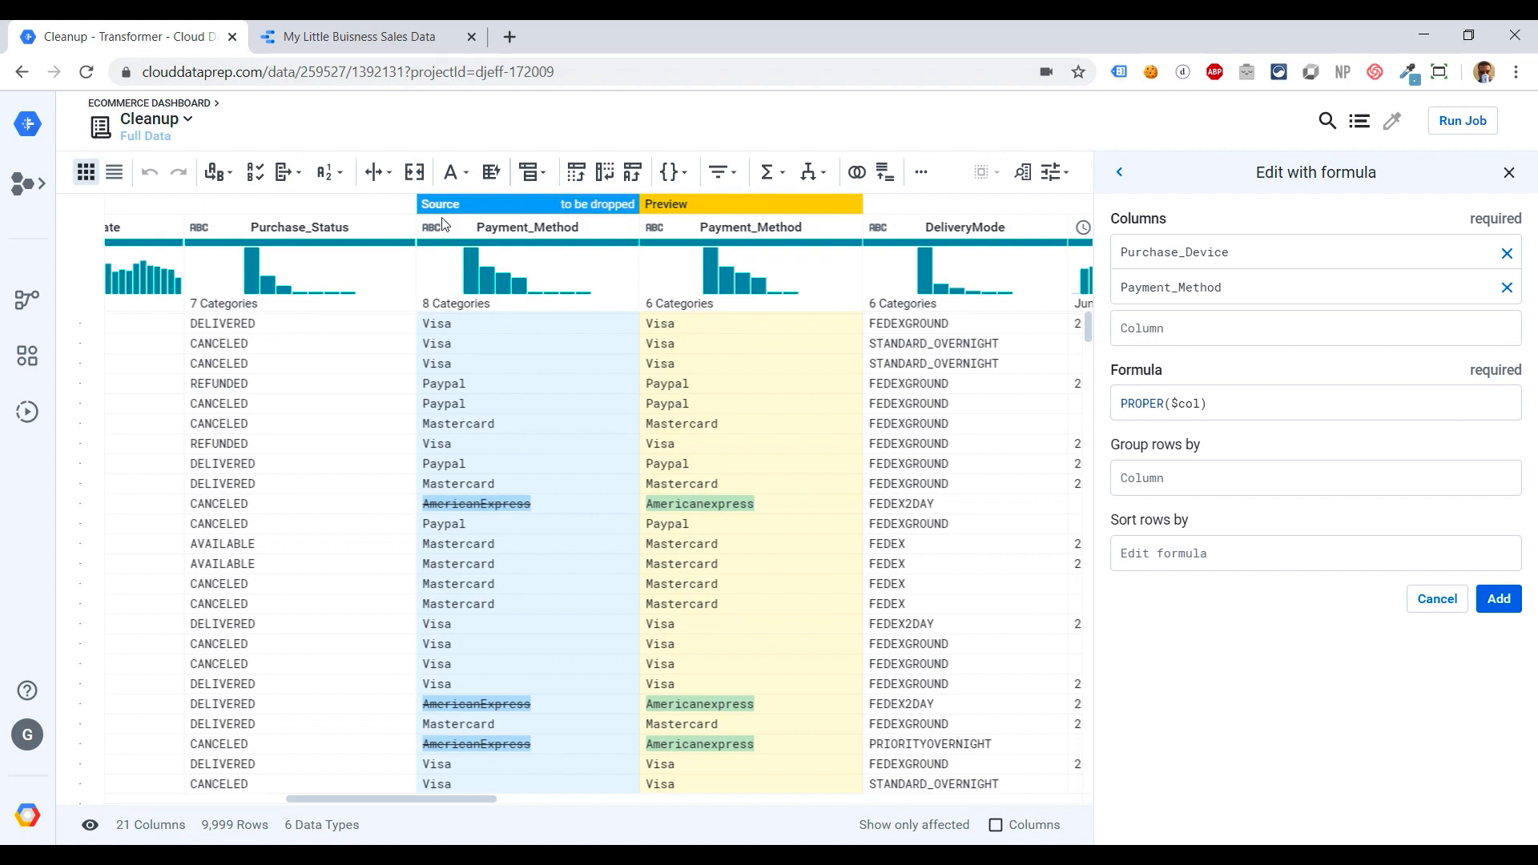
{"action": "mouse_move", "coordinate": [476, 287]}
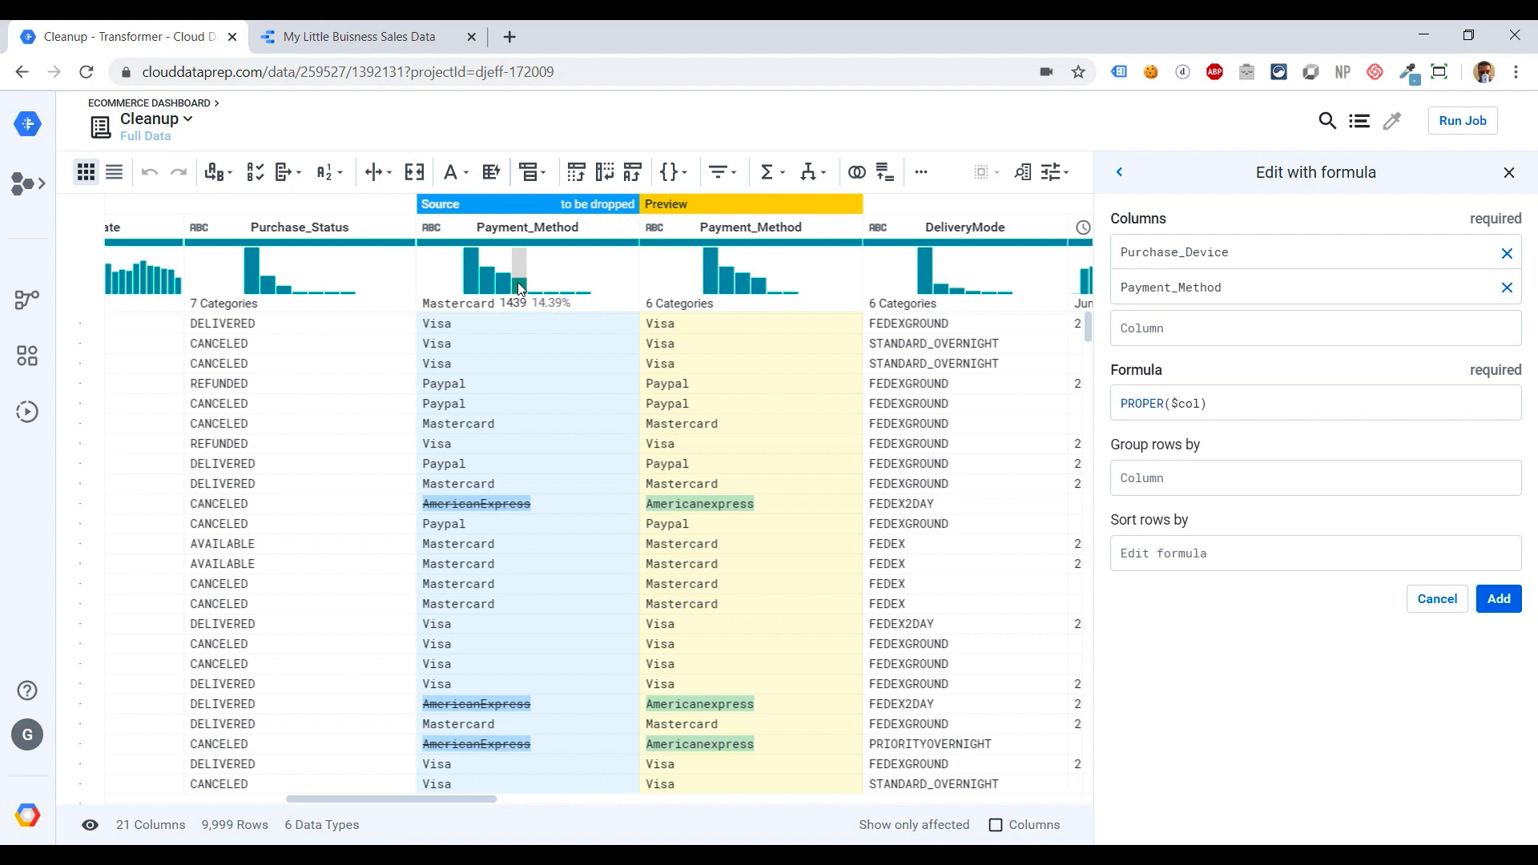
{"action": "mouse_move", "coordinate": [707, 287]}
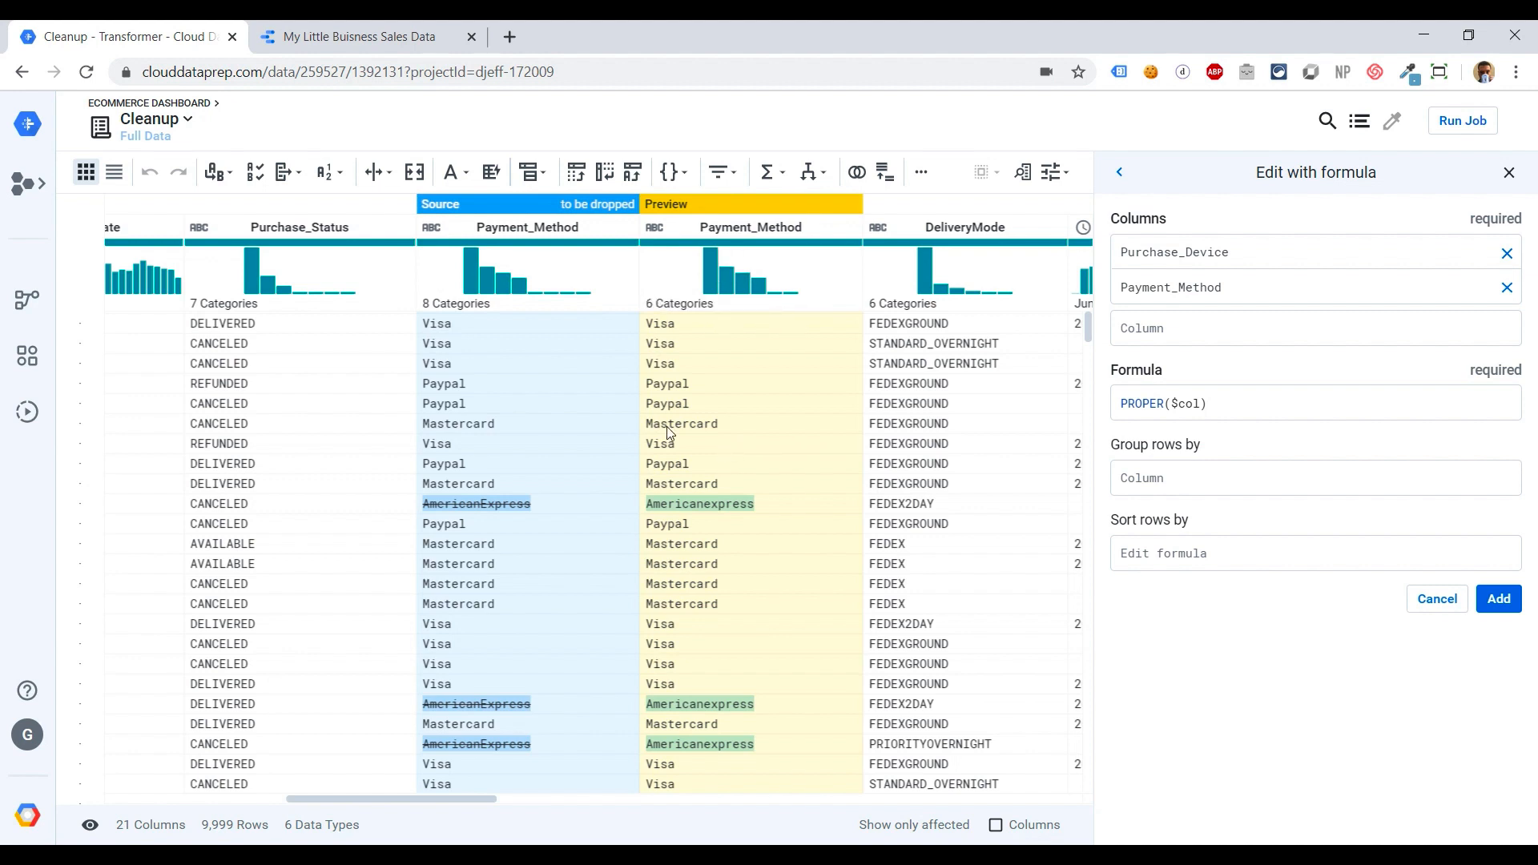
{"action": "scroll", "coordinate": [588, 601], "scroll_direction": "down", "scroll_amount": 3}
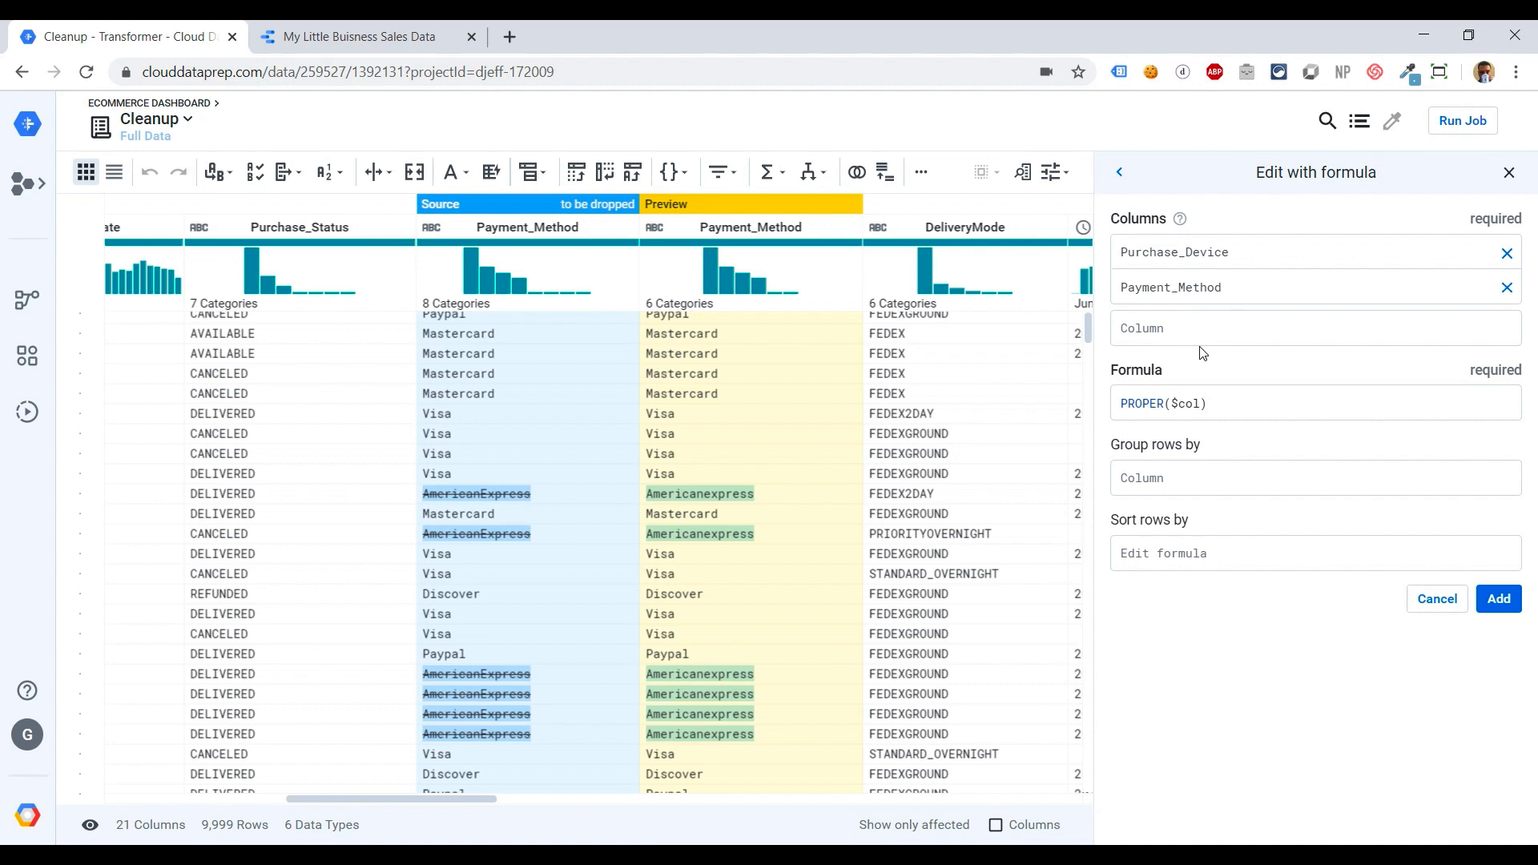
{"action": "left_click", "coordinate": [1173, 329]}
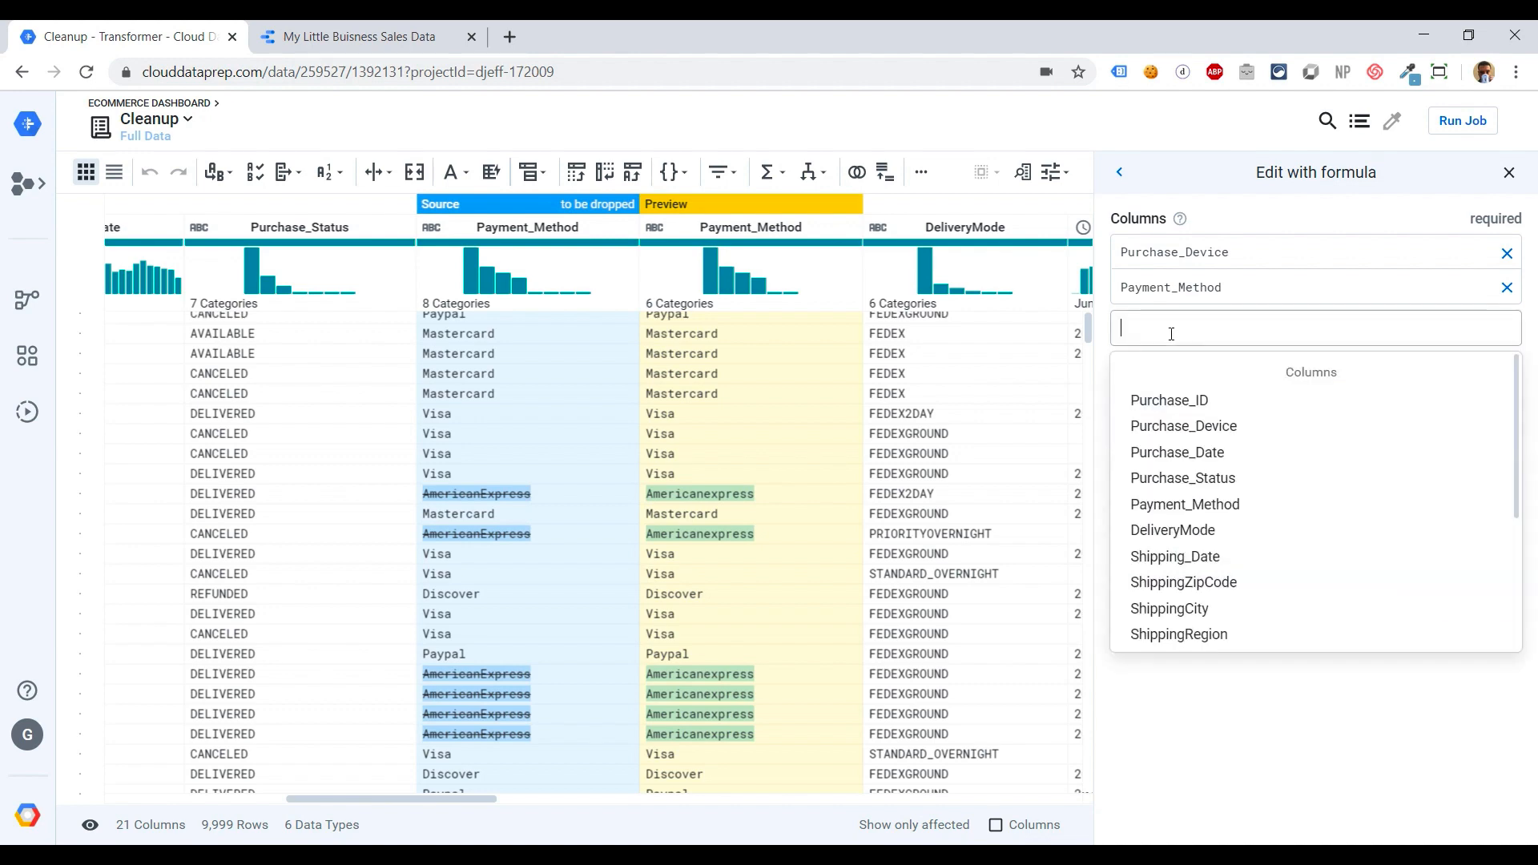
{"action": "type", "text": "St"}
{"action": "key", "text": "BackSpace"}
{"action": "key", "text": "BackSpace"}
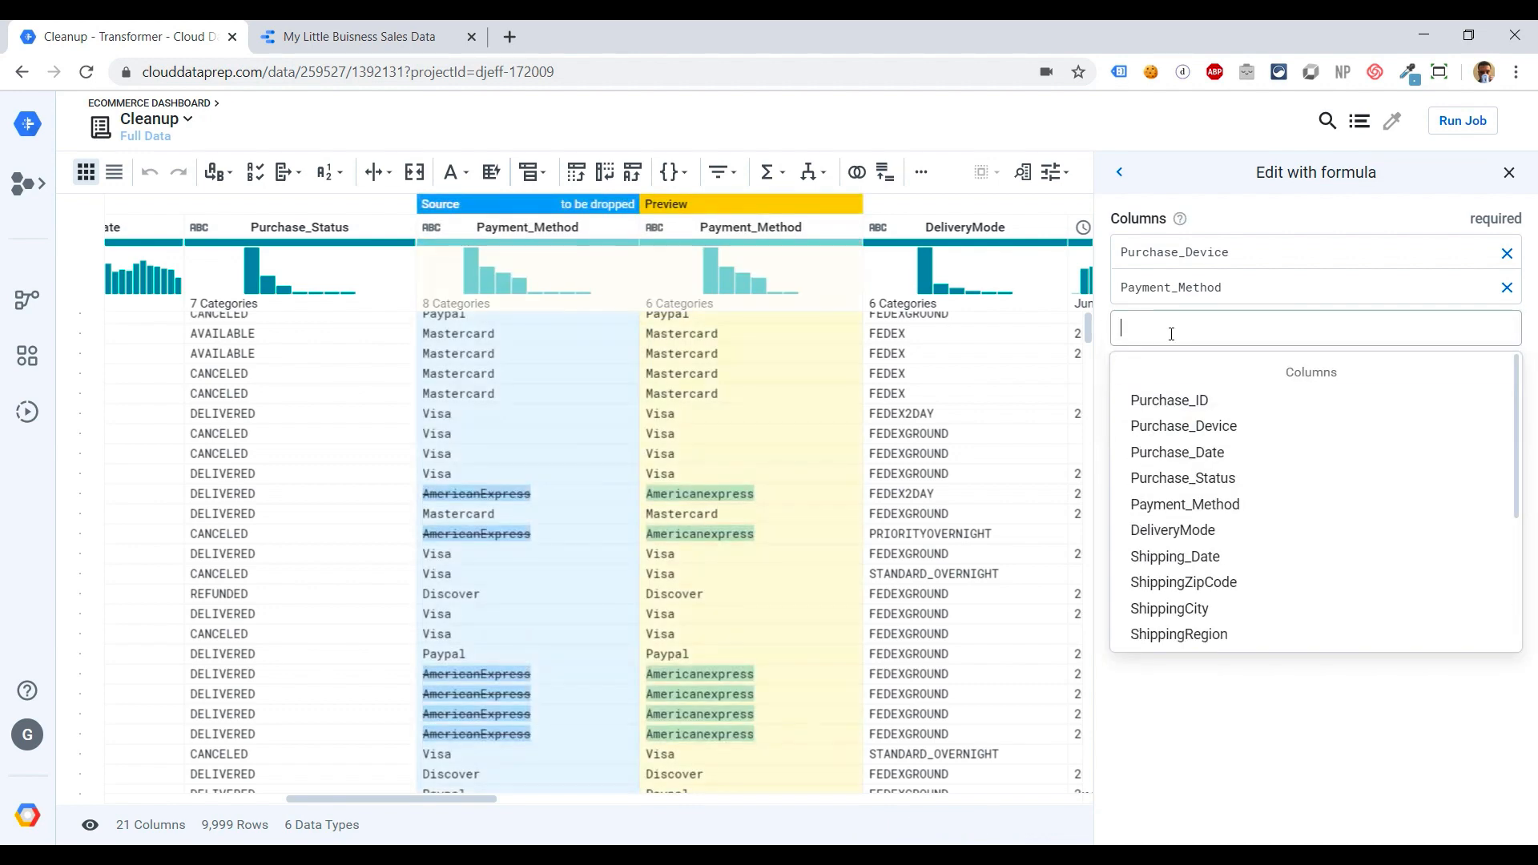
{"action": "type", "text": "Stu"}
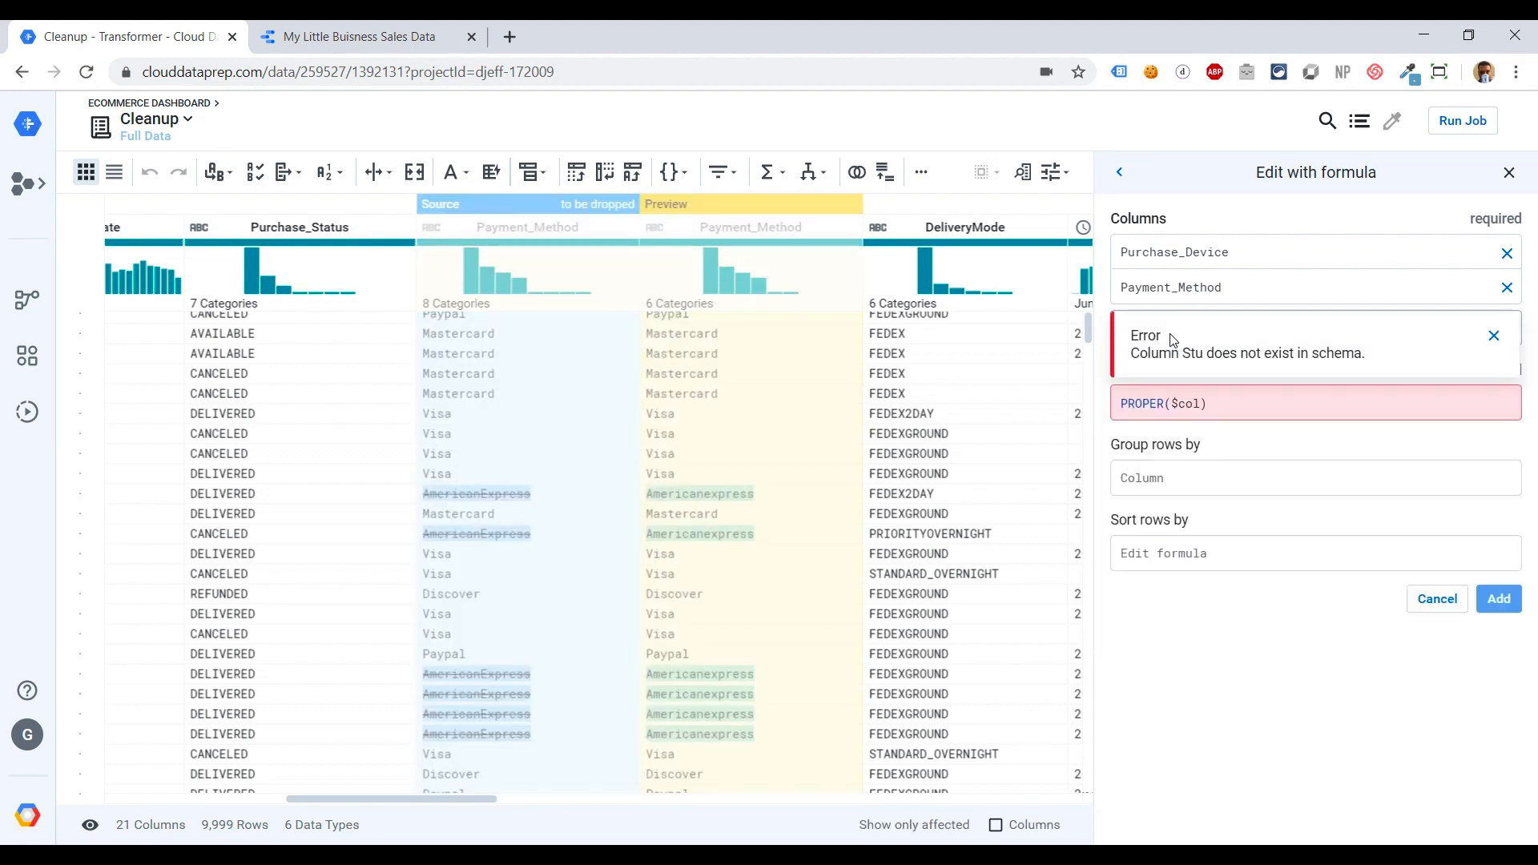
{"action": "left_click", "coordinate": [1494, 336]}
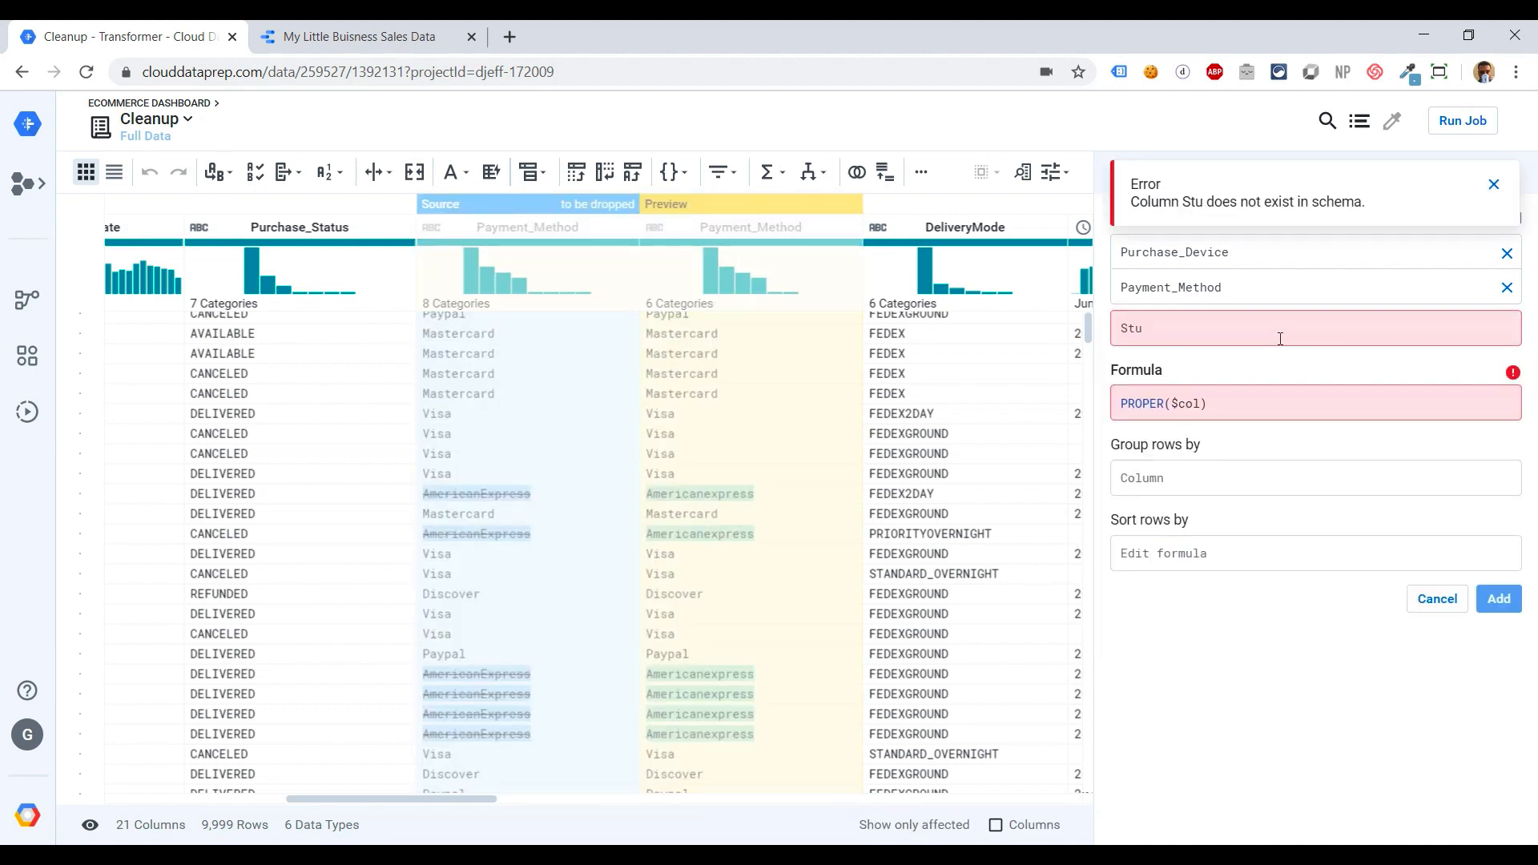
{"action": "left_click", "coordinate": [1268, 331]}
{"action": "key", "text": "BackSpace"}
{"action": "key", "text": "BackSpace"}
{"action": "key", "text": "BackSpace"}
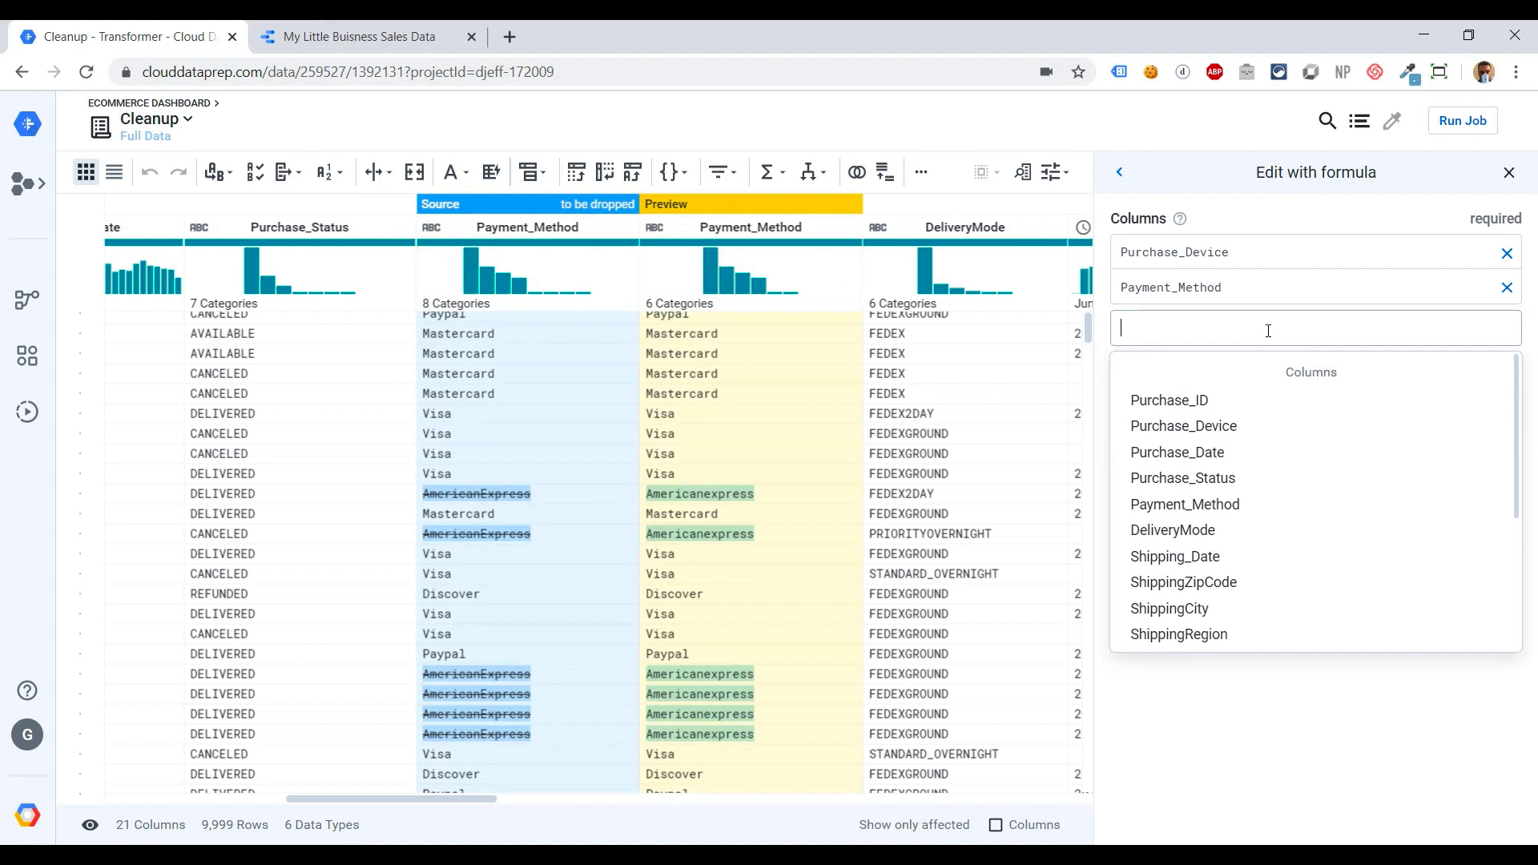
Include DeliveryMode as the third column of the PROPER($col) formula, check its preview, and add the step to the recipe
{"action": "type", "text": "Delive"}
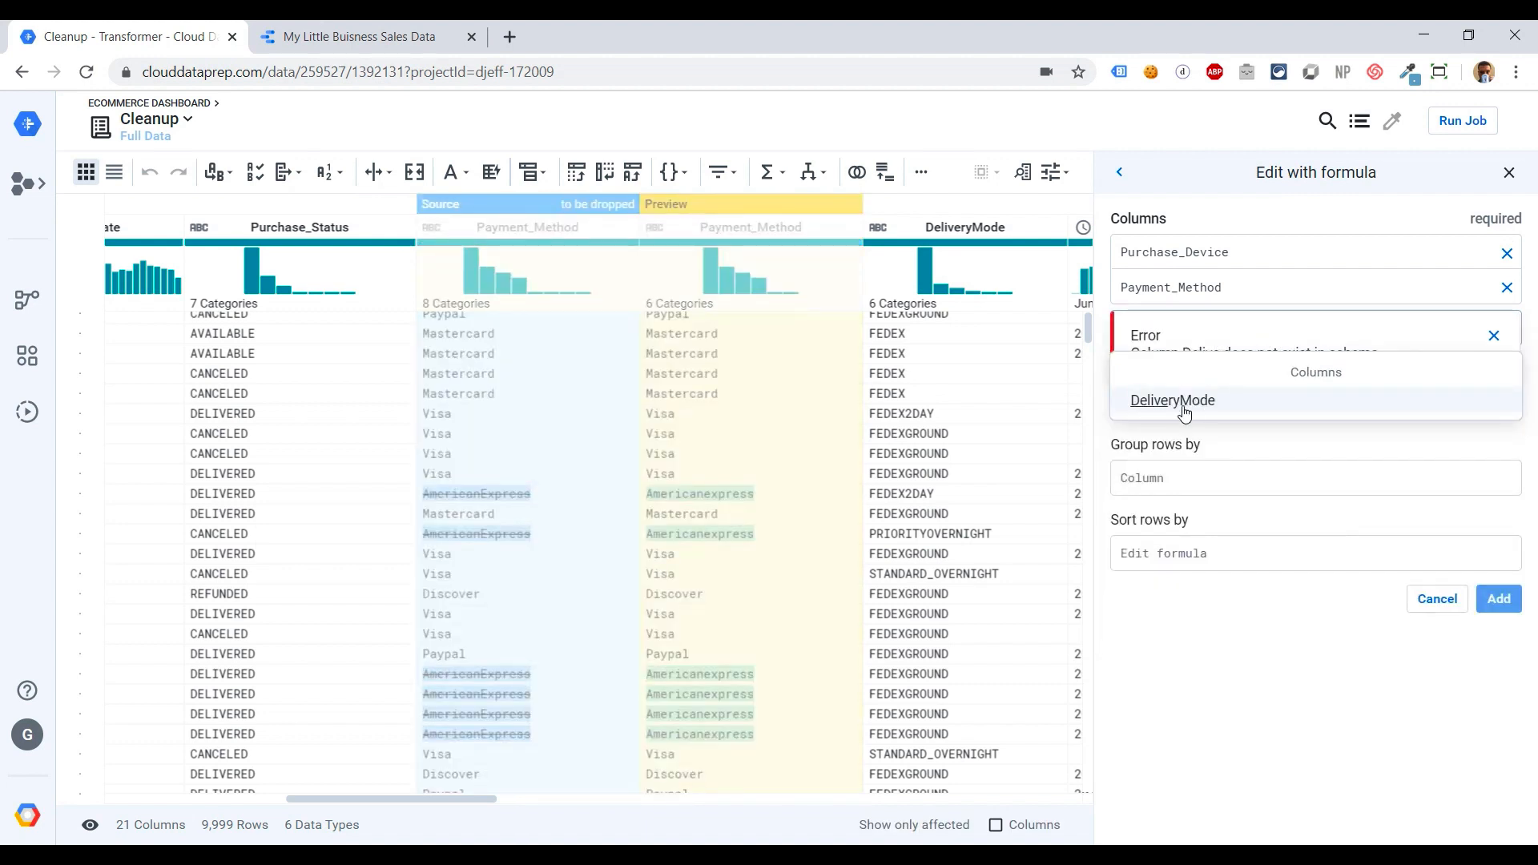
{"action": "left_click", "coordinate": [1186, 402]}
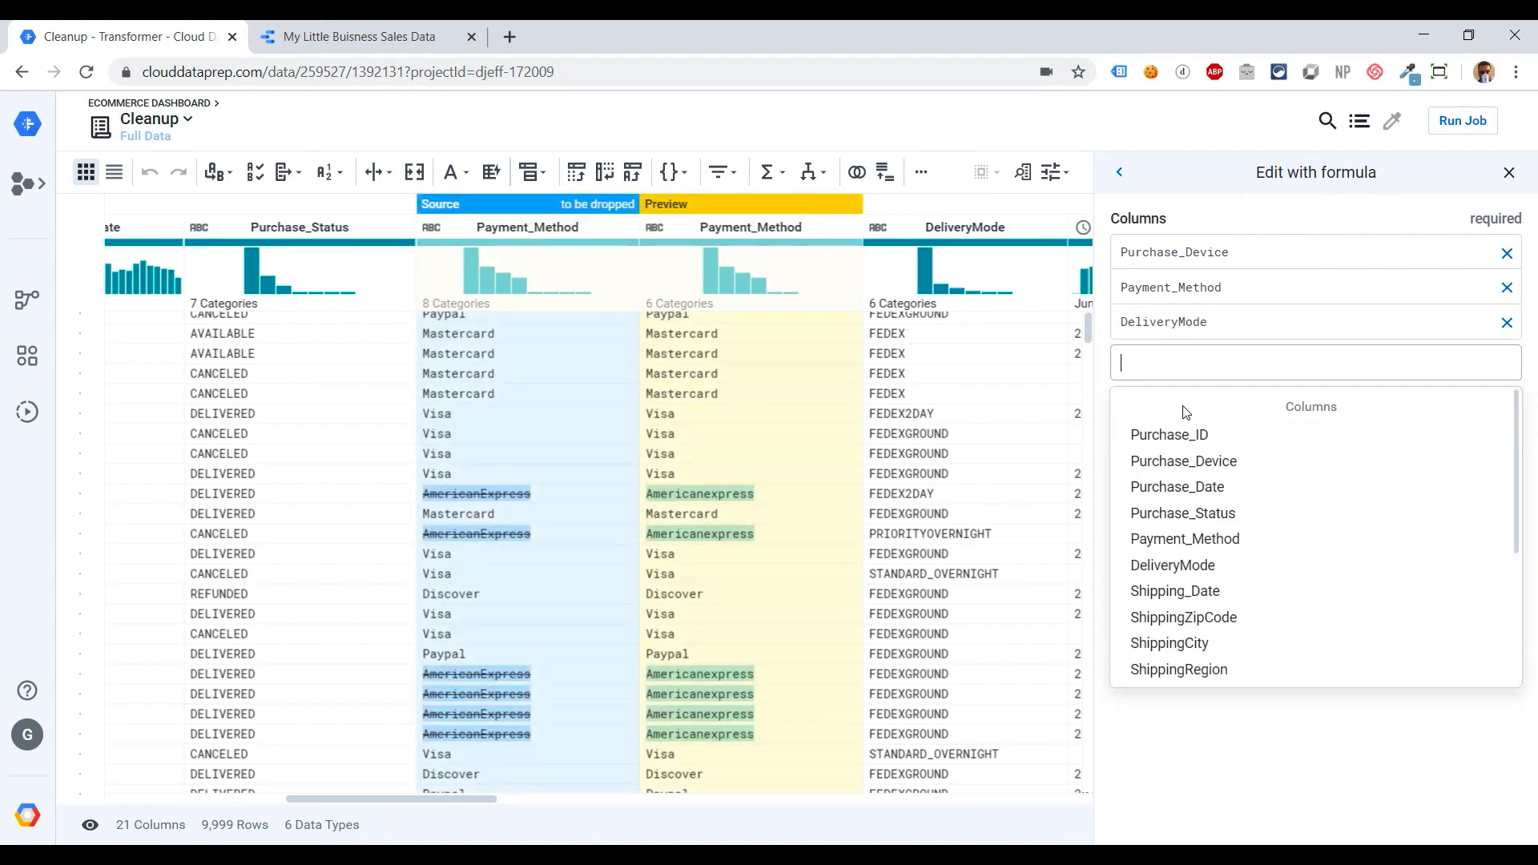
{"action": "left_click", "coordinate": [1217, 728]}
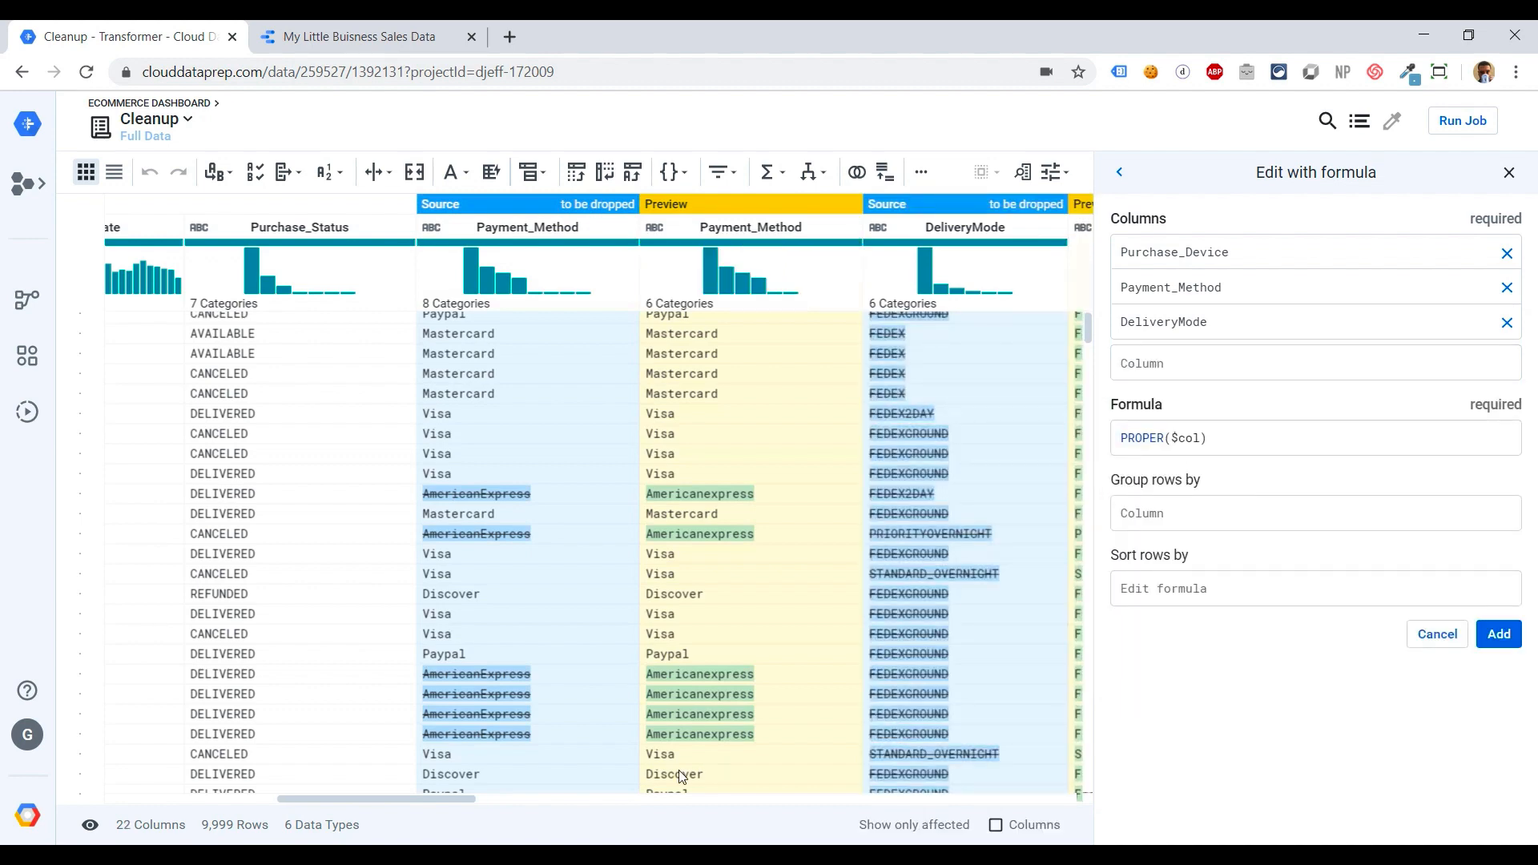
{"action": "left_click_drag", "start_coordinate": [426, 795], "coordinate": [483, 786]}
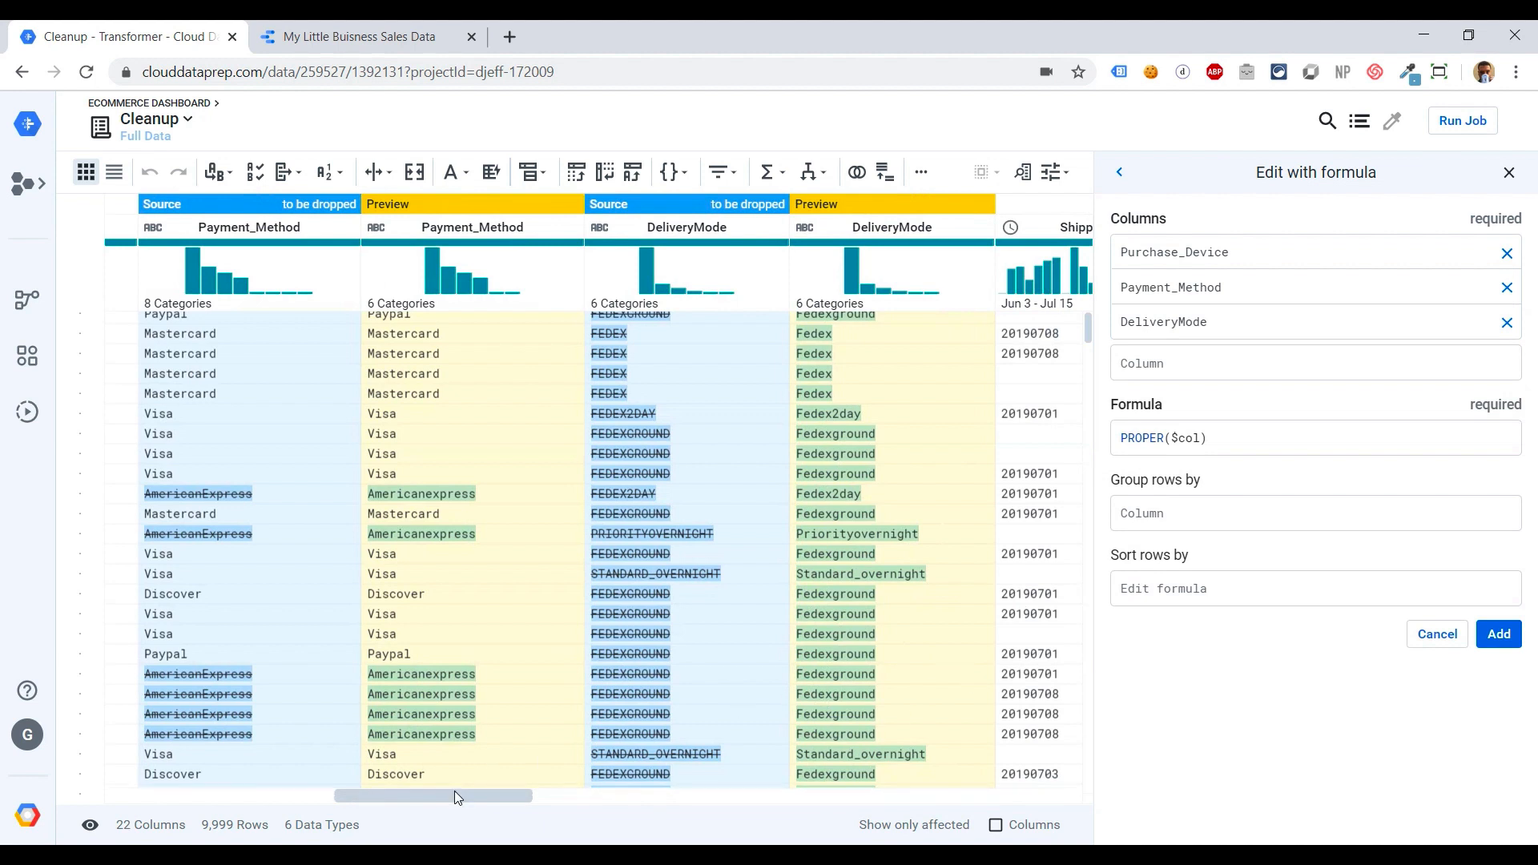
{"action": "left_click_drag", "start_coordinate": [455, 791], "coordinate": [483, 790]}
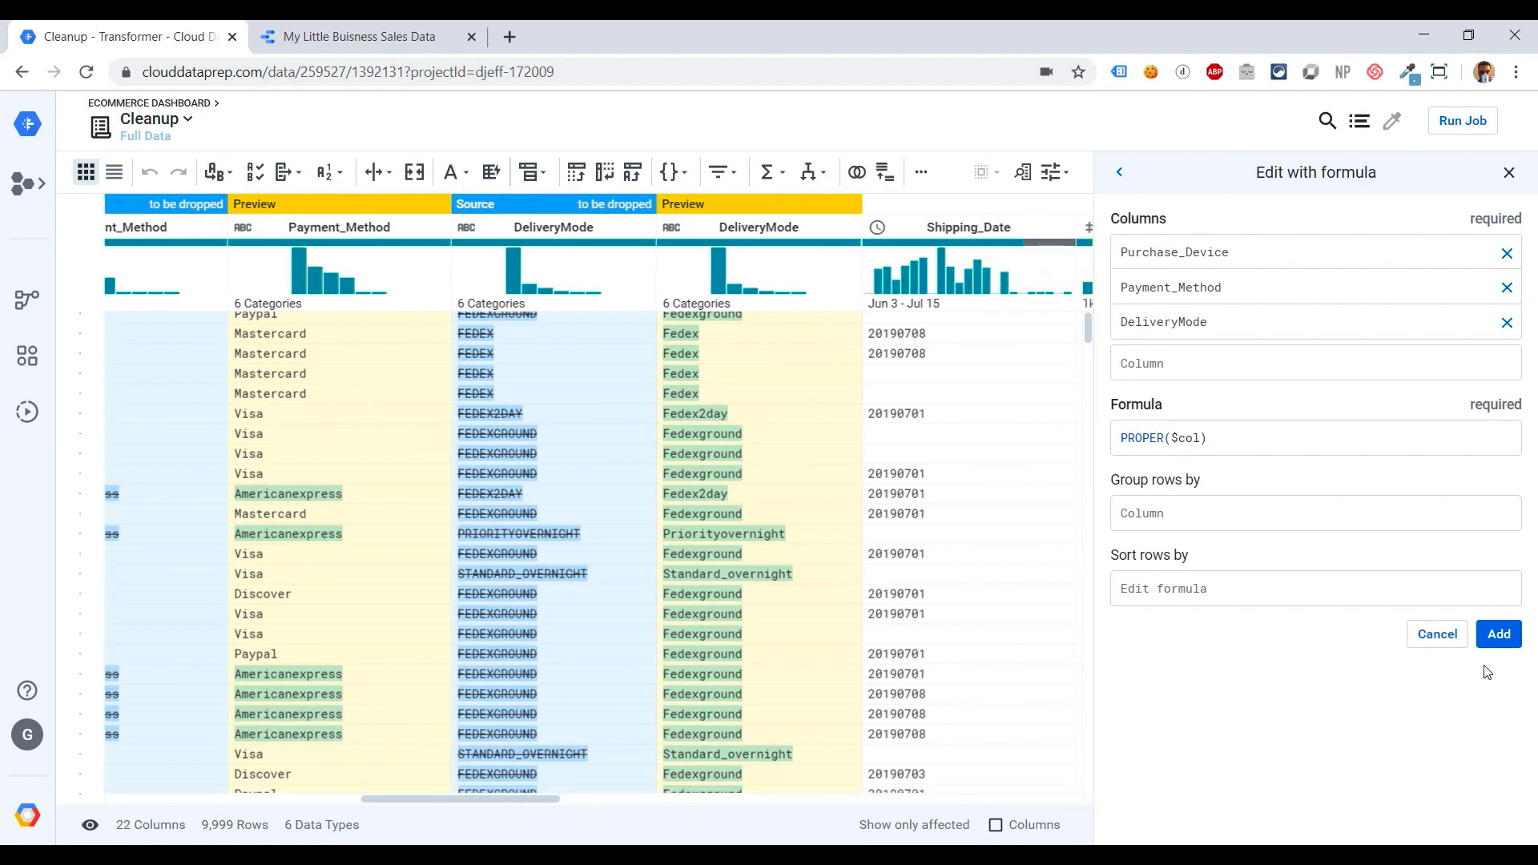
{"action": "left_click", "coordinate": [1500, 633]}
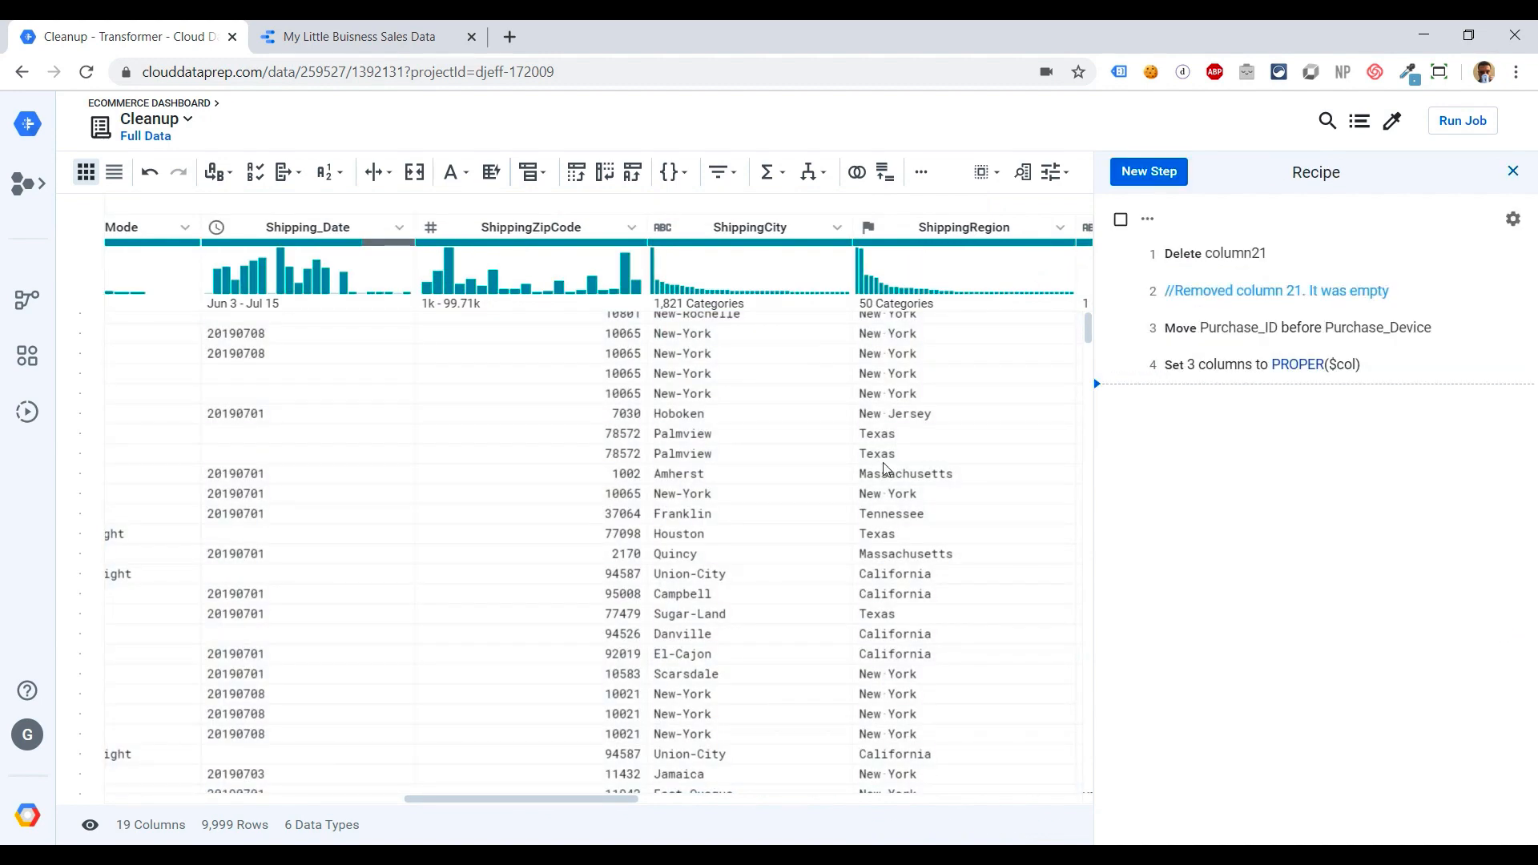
Convert the text in the Email_host_domain column to lowercase and add the conversion to the recipe
{"action": "scroll", "coordinate": [765, 469], "scroll_direction": "right", "scroll_amount": 5}
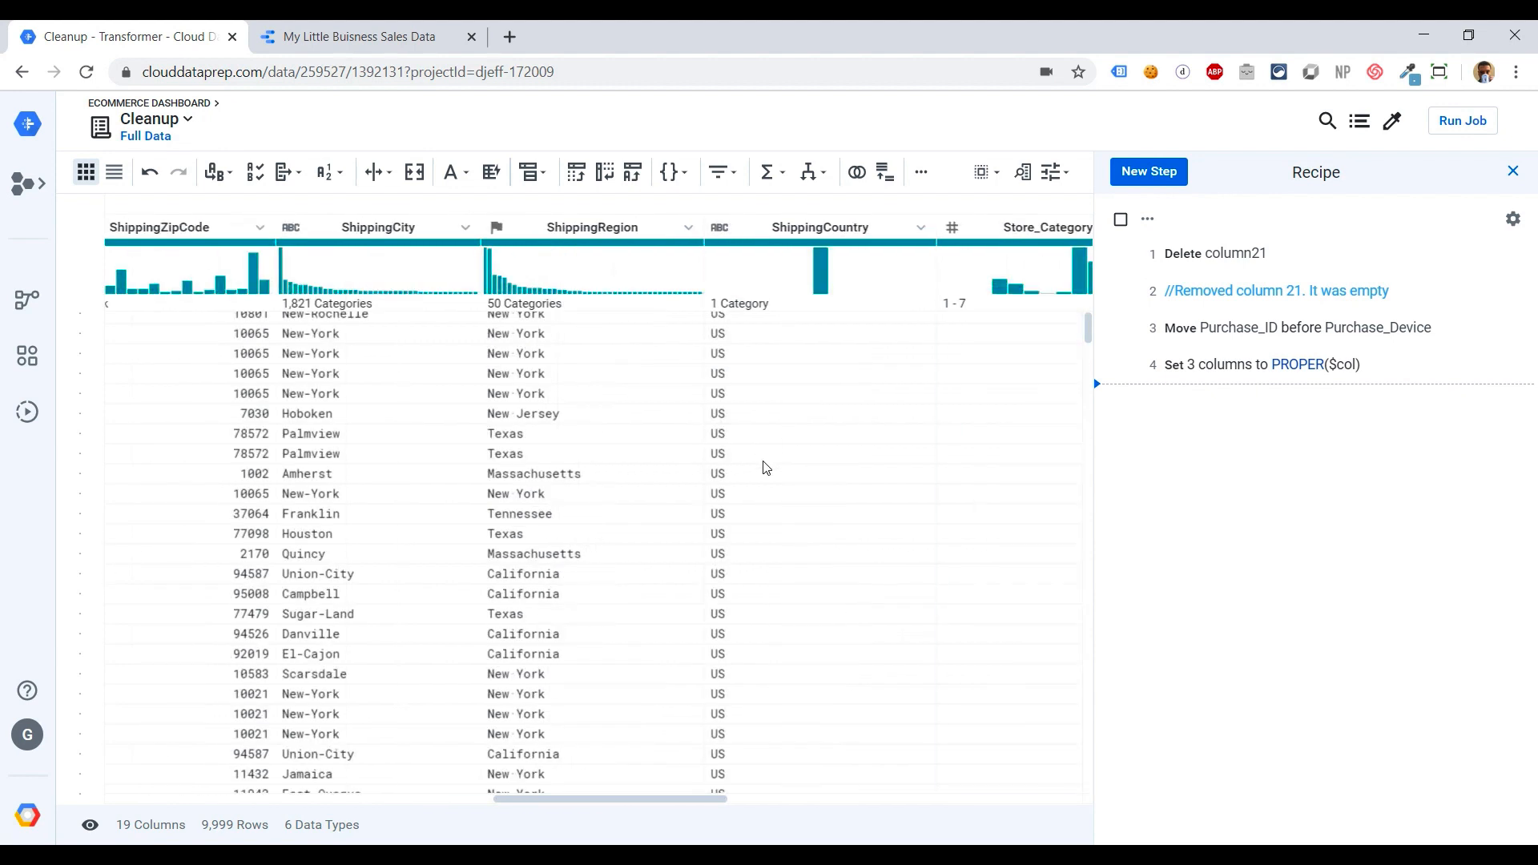
{"action": "scroll", "coordinate": [766, 469], "scroll_direction": "right", "scroll_amount": 4}
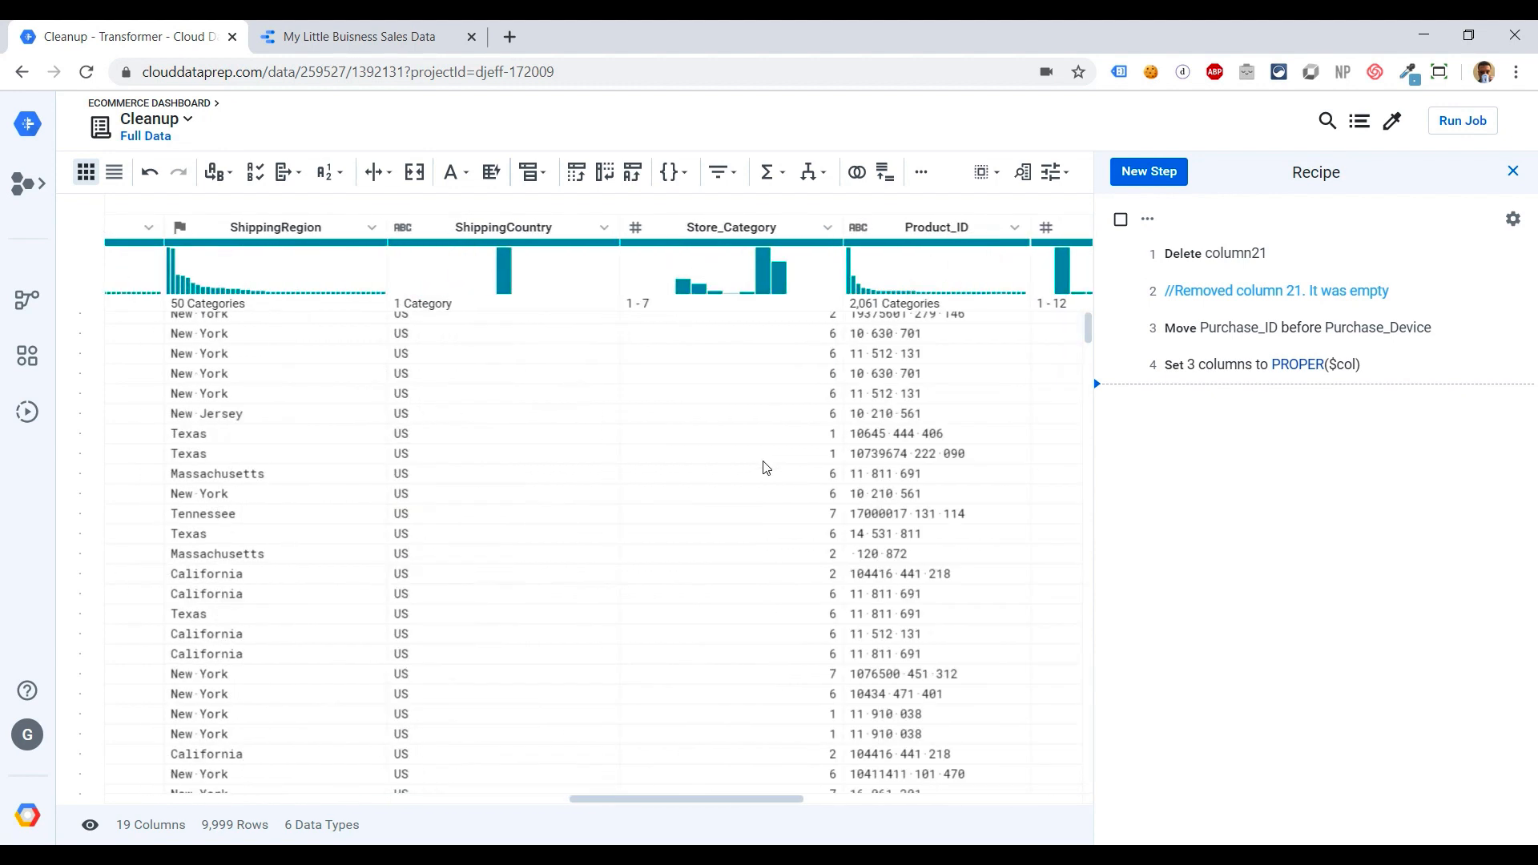
{"action": "scroll", "coordinate": [764, 469], "scroll_direction": "right", "scroll_amount": 5}
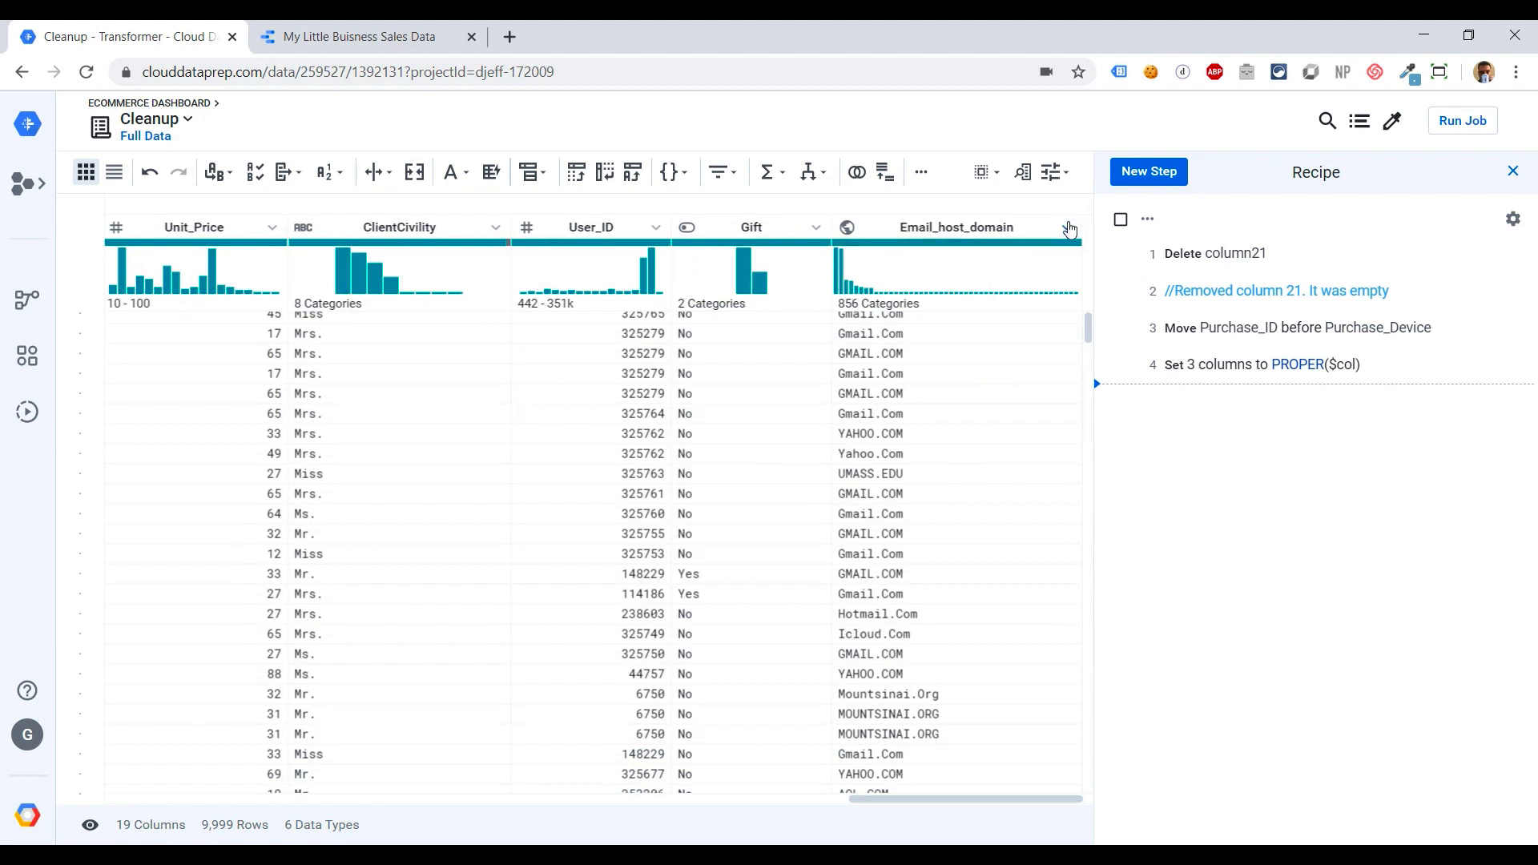
{"action": "left_click", "coordinate": [1070, 229]}
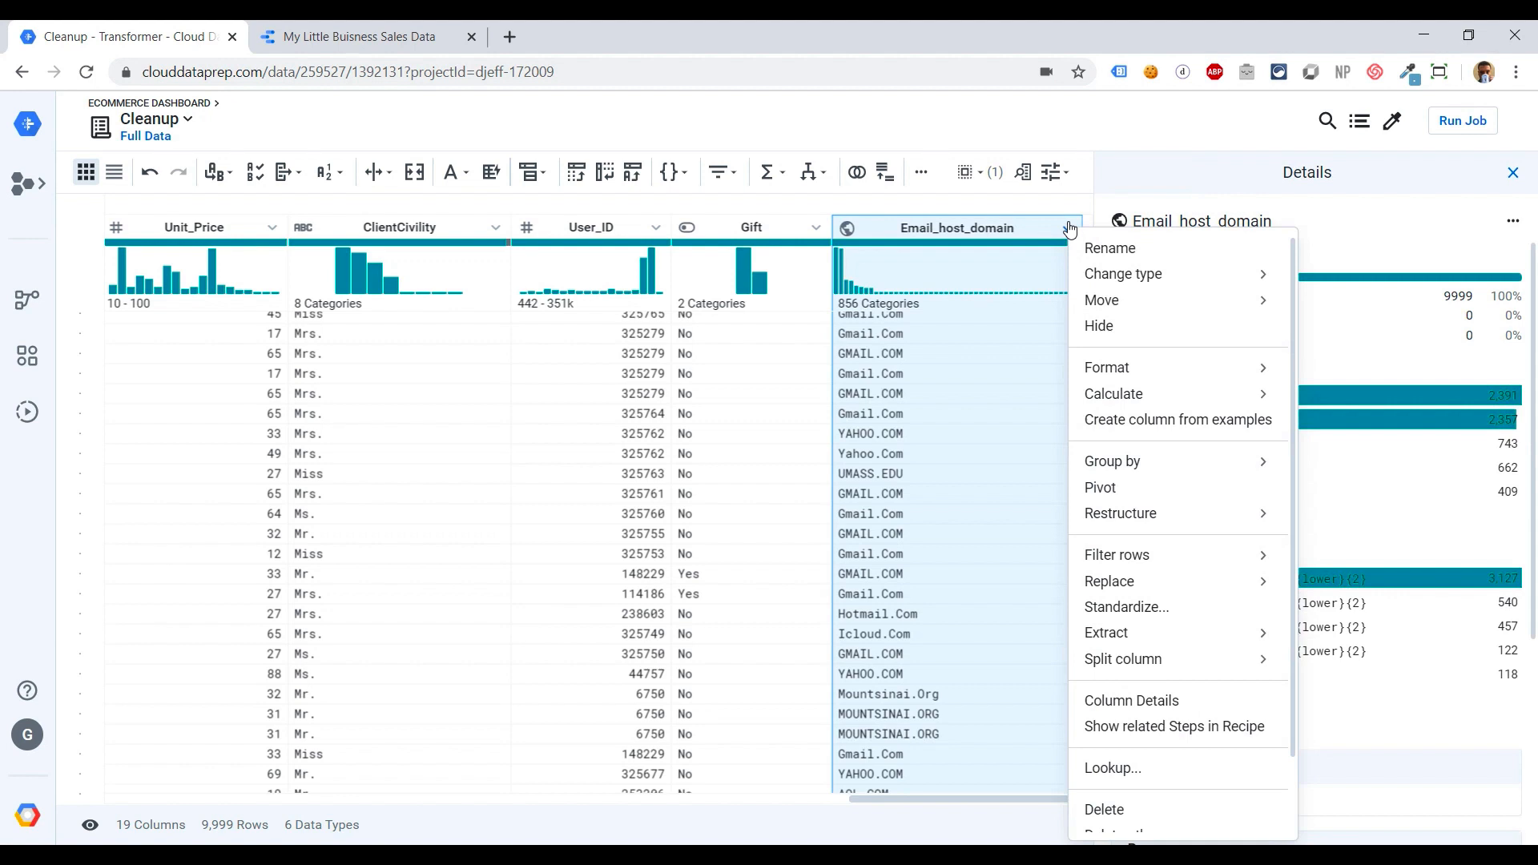
{"action": "mouse_move", "coordinate": [1154, 368]}
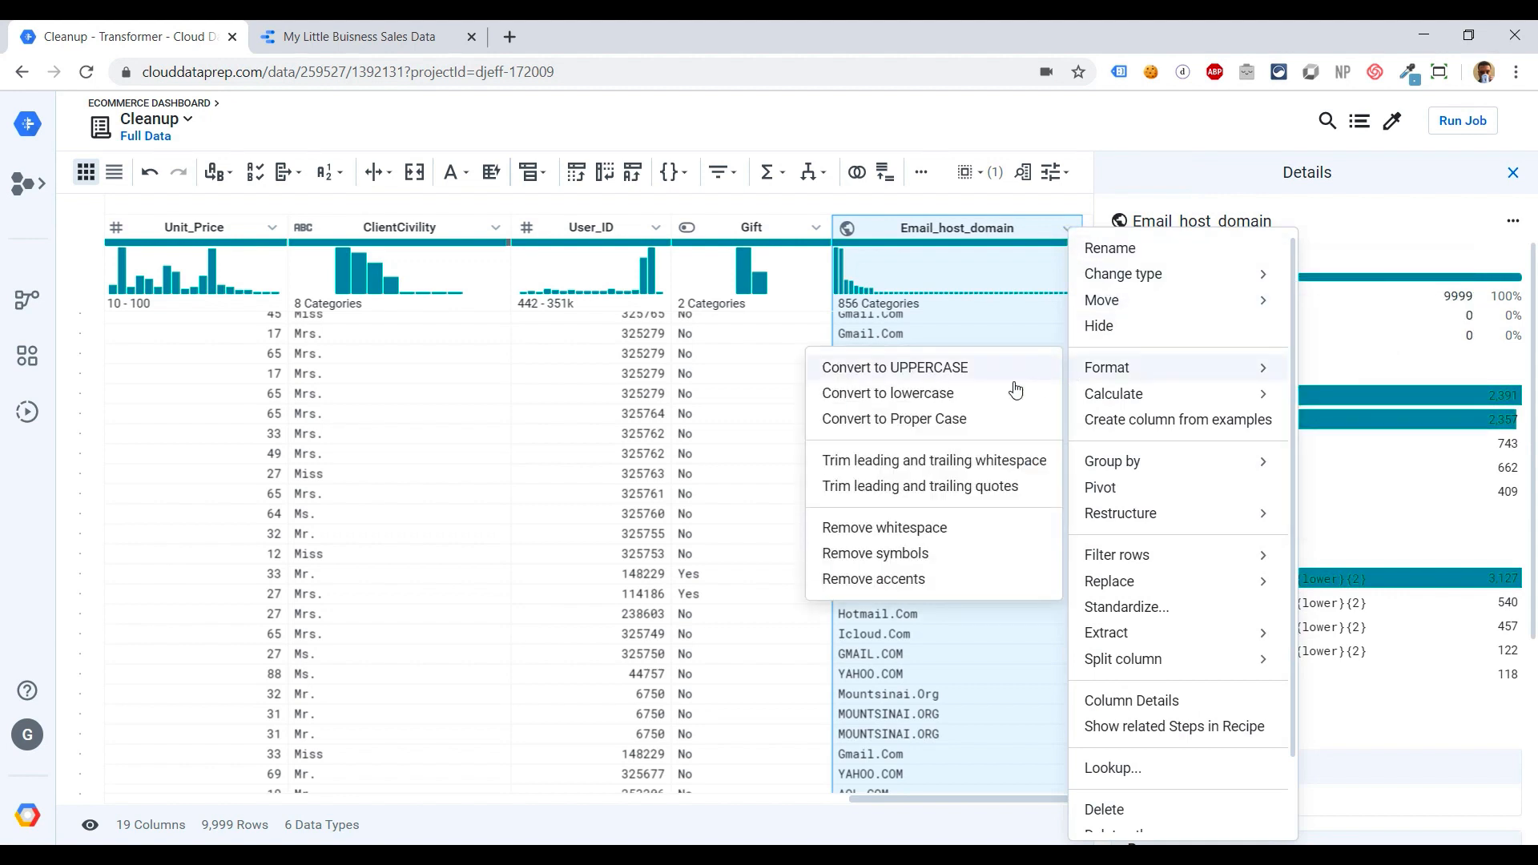
{"action": "left_click", "coordinate": [944, 395]}
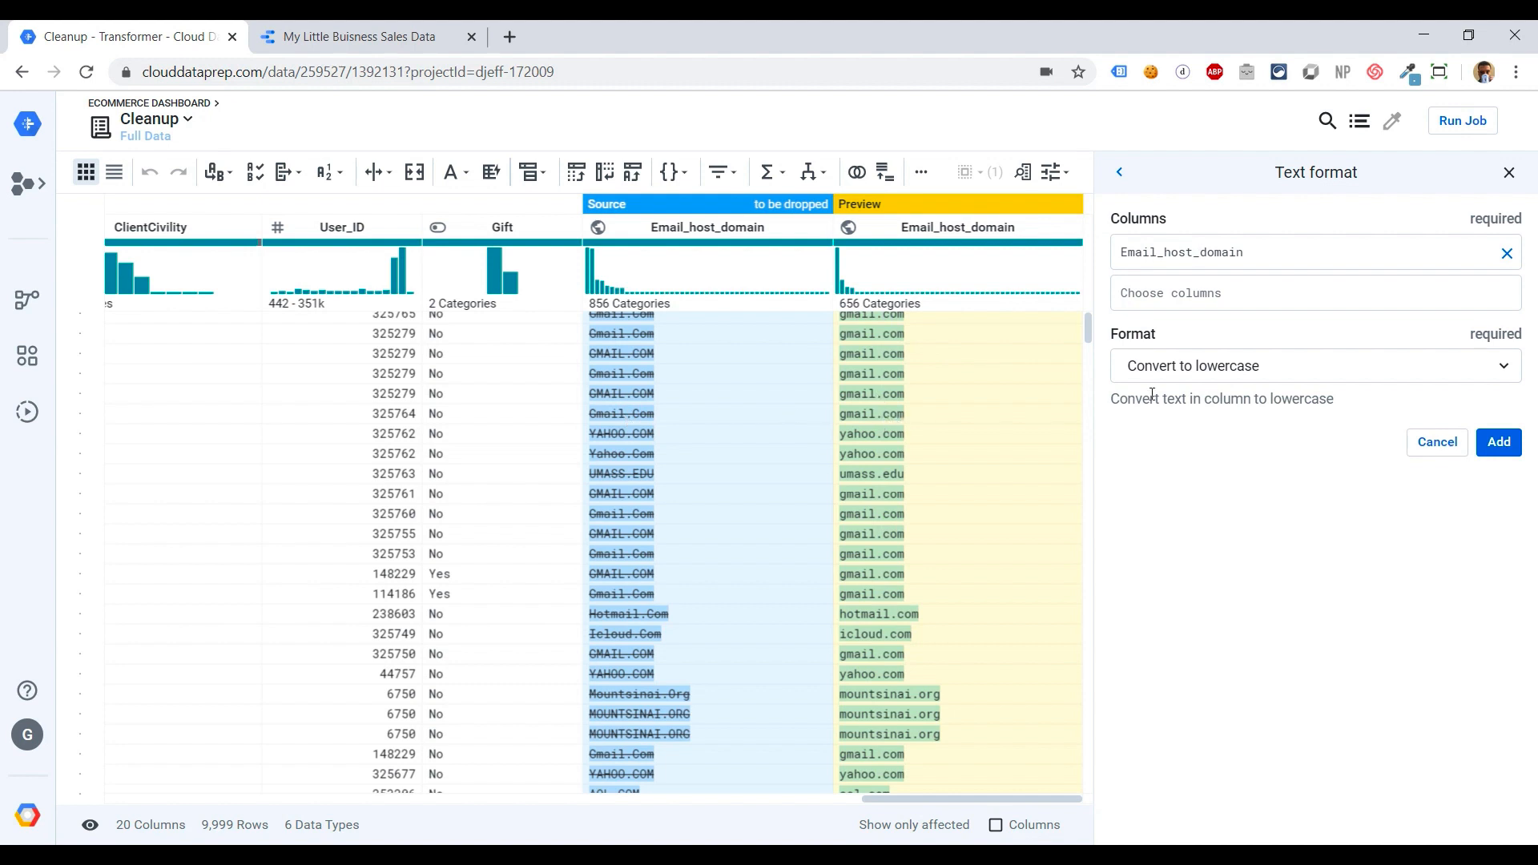
{"action": "left_click", "coordinate": [1499, 449]}
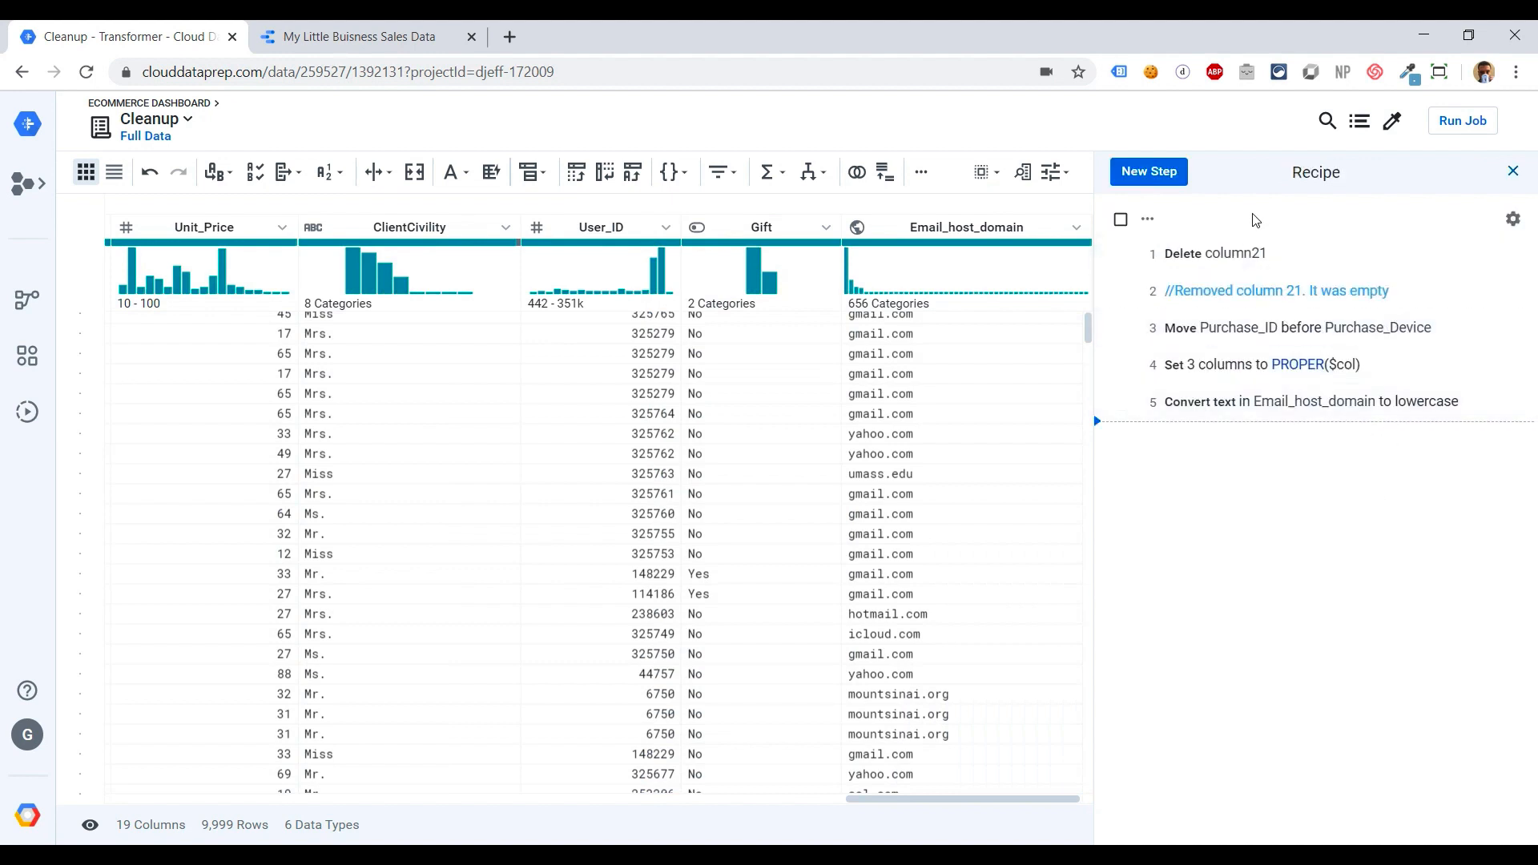
{"action": "scroll", "coordinate": [703, 415], "scroll_direction": "left", "scroll_amount": 5}
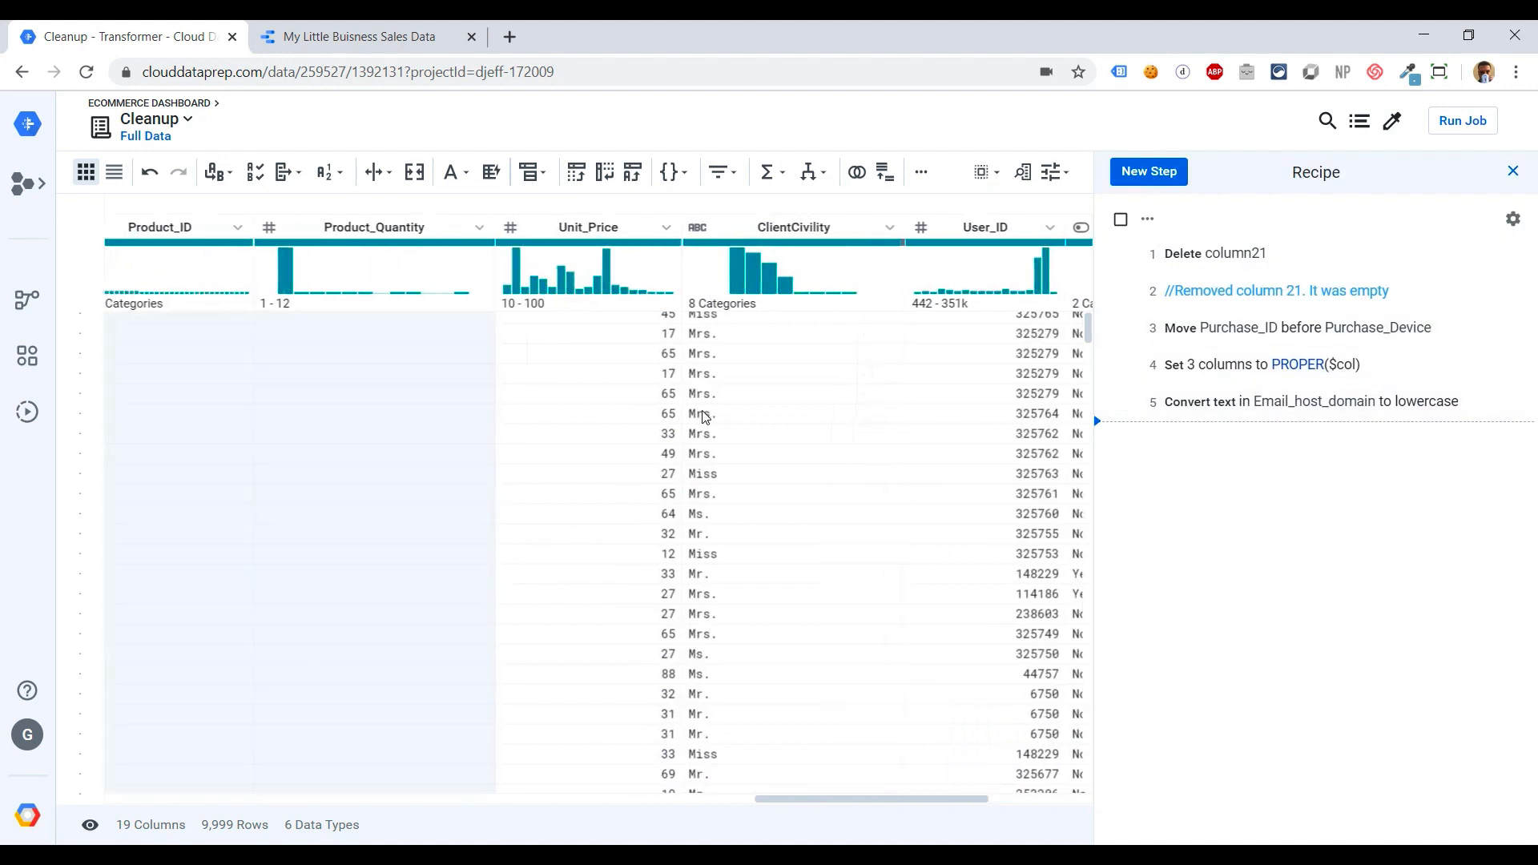
{"action": "scroll", "coordinate": [457, 453], "scroll_direction": "left", "scroll_amount": 5}
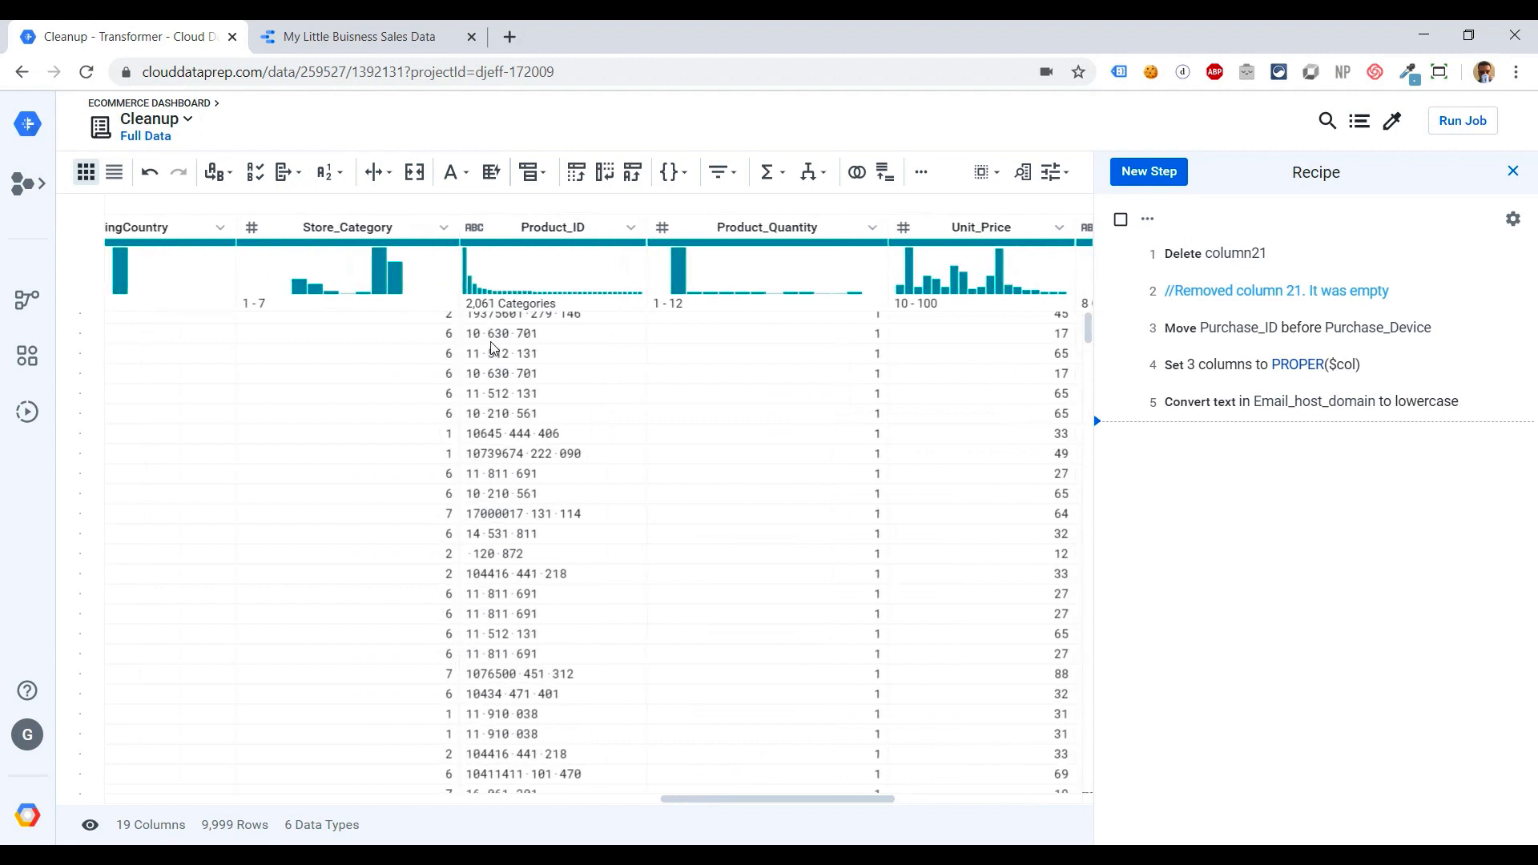
{"action": "left_click", "coordinate": [1177, 183]}
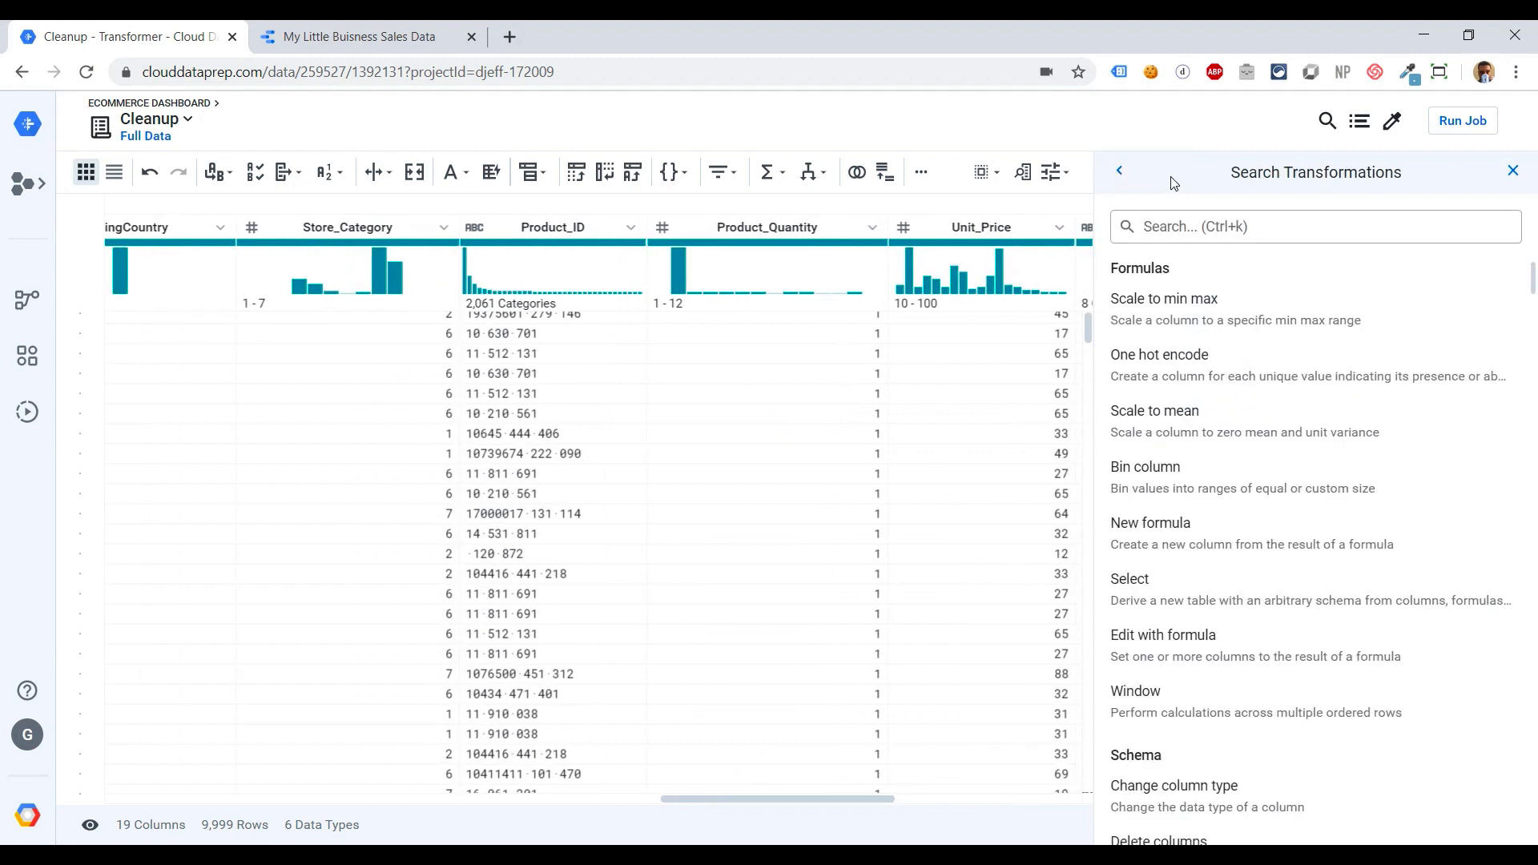
{"action": "type", "text": "eidt"}
{"action": "key", "text": "BackSpace"}
{"action": "key", "text": "BackSpace"}
{"action": "key", "text": "BackSpace"}
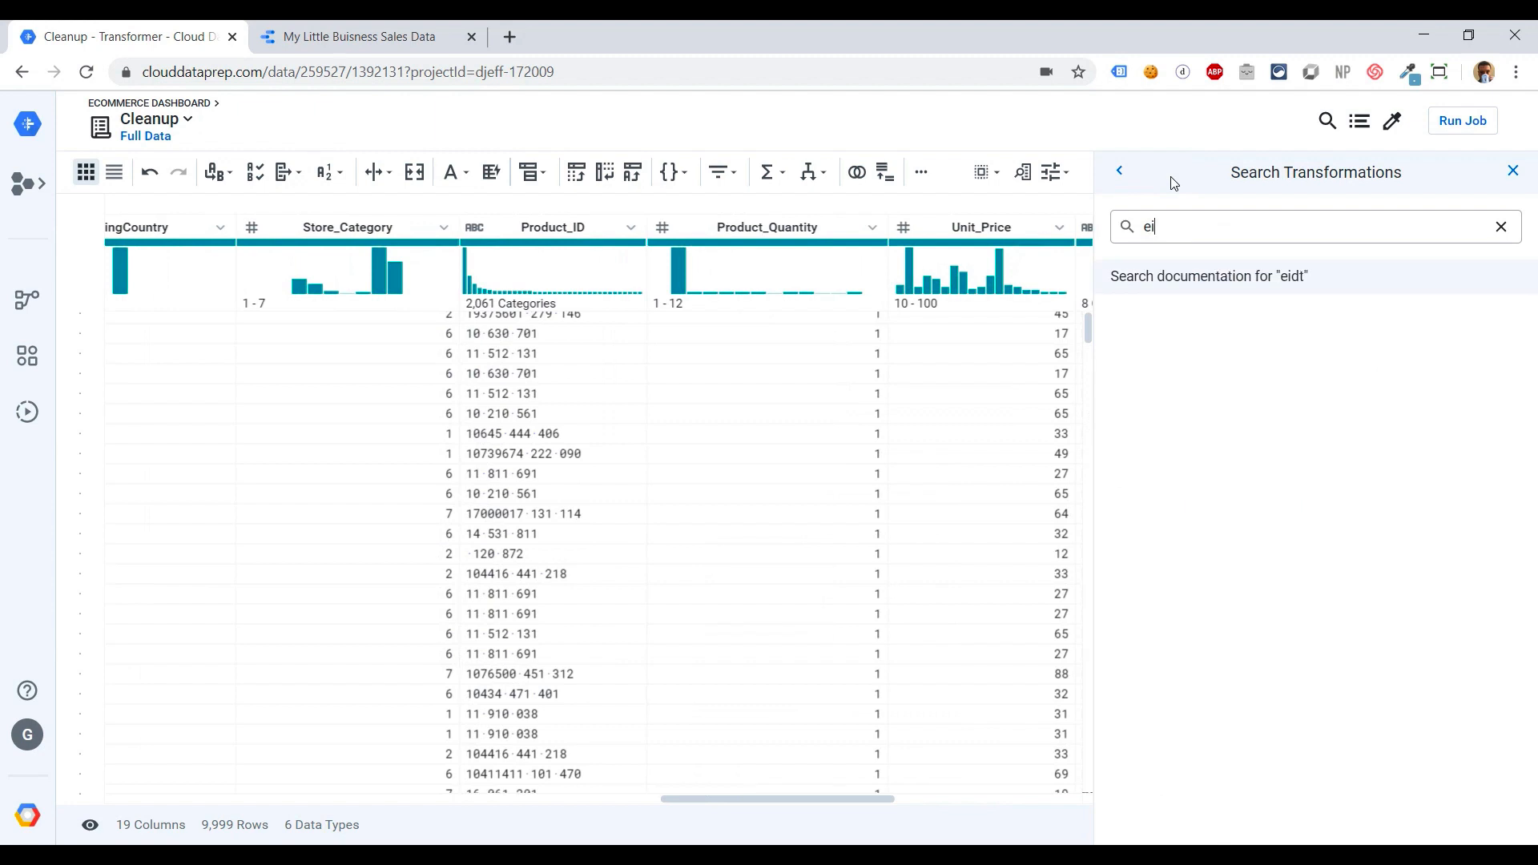
{"action": "type", "text": "dit"}
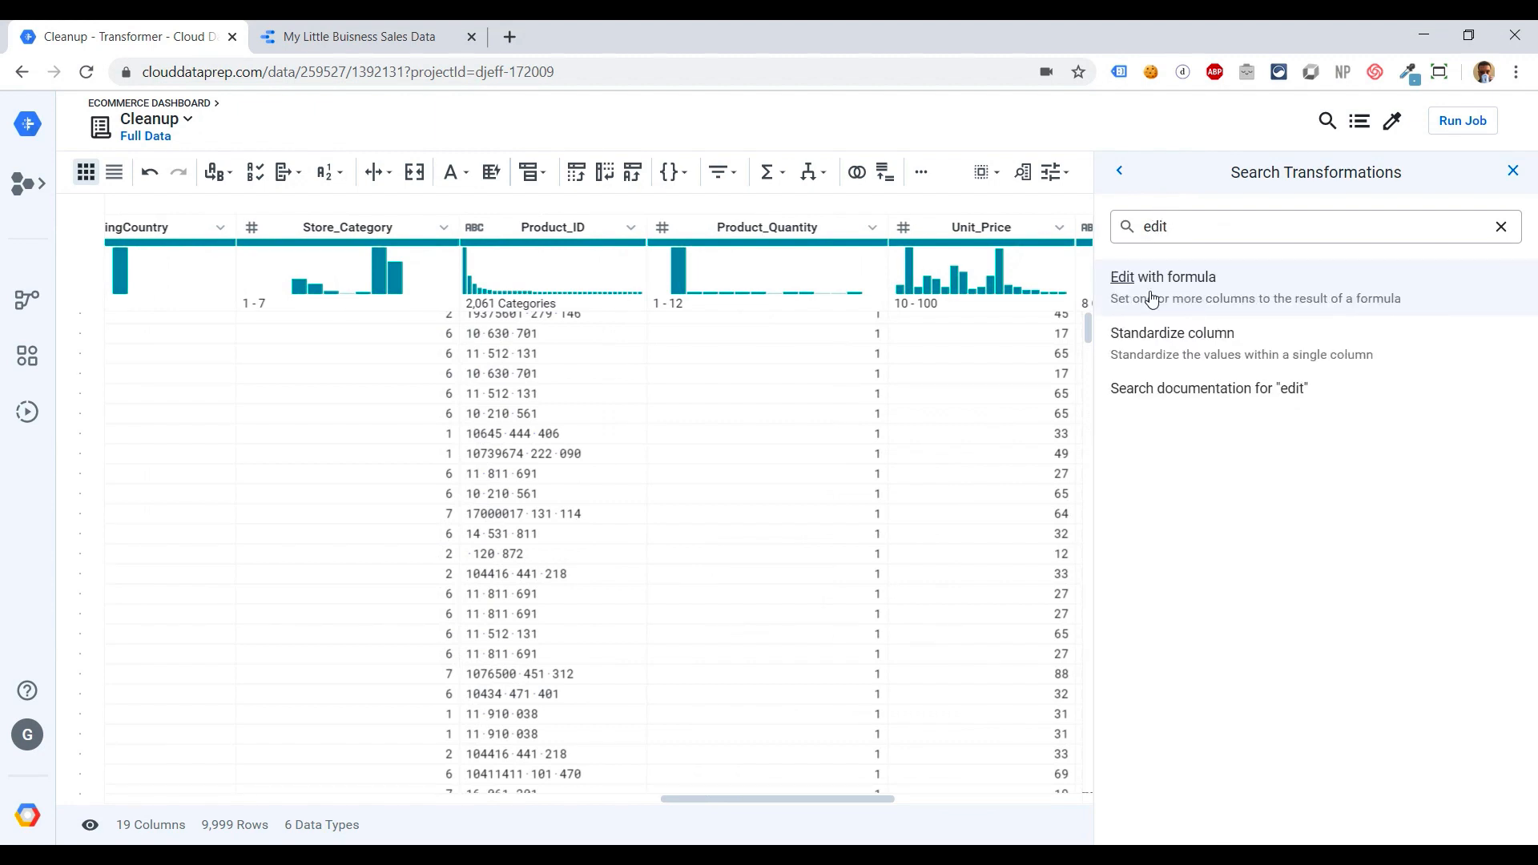
{"action": "left_click", "coordinate": [1151, 300]}
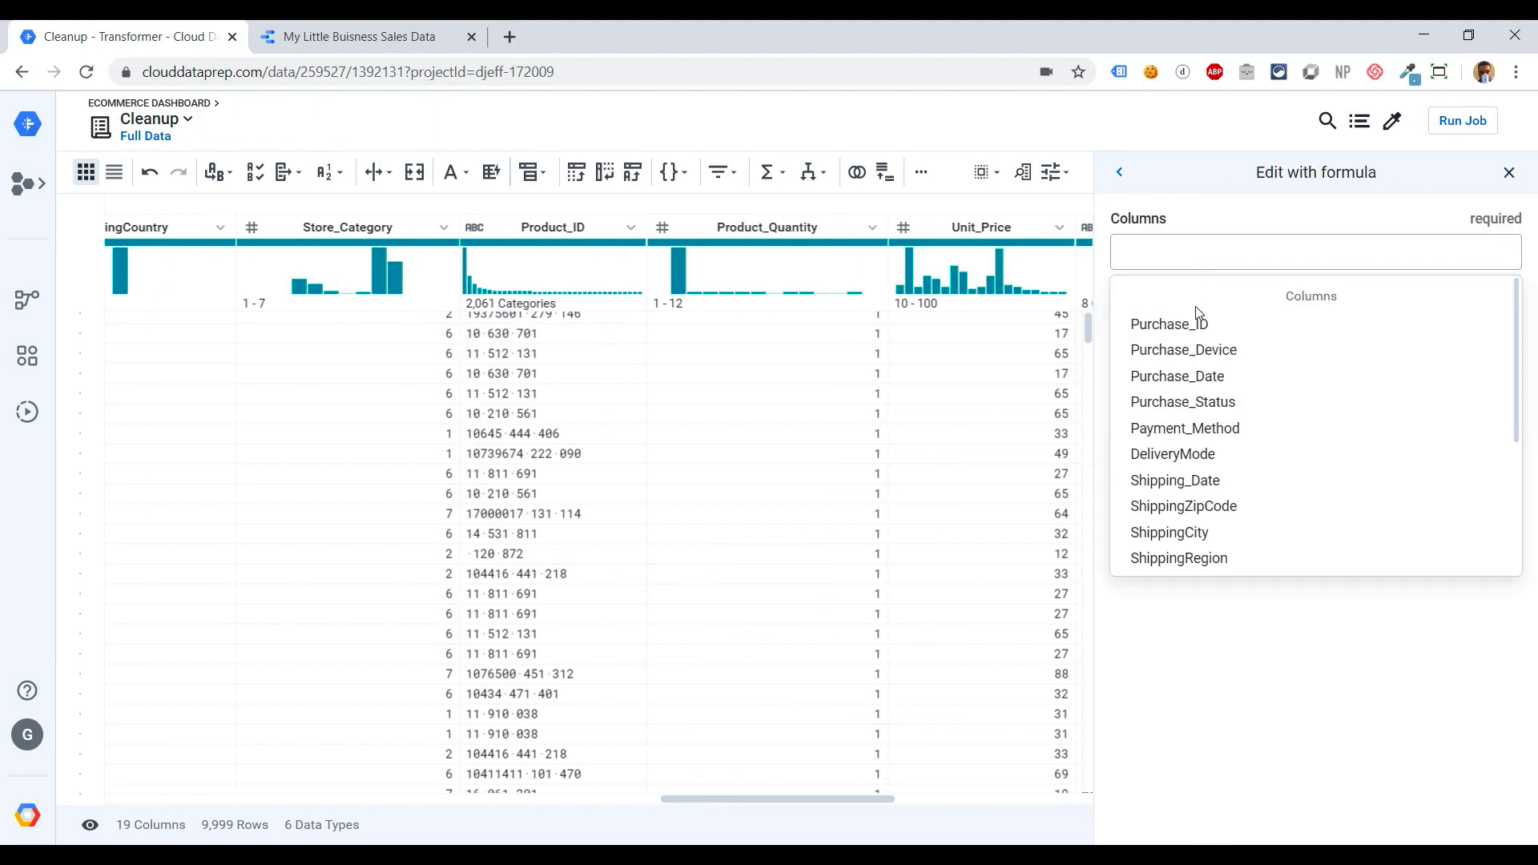
{"action": "type", "text": "Pr"}
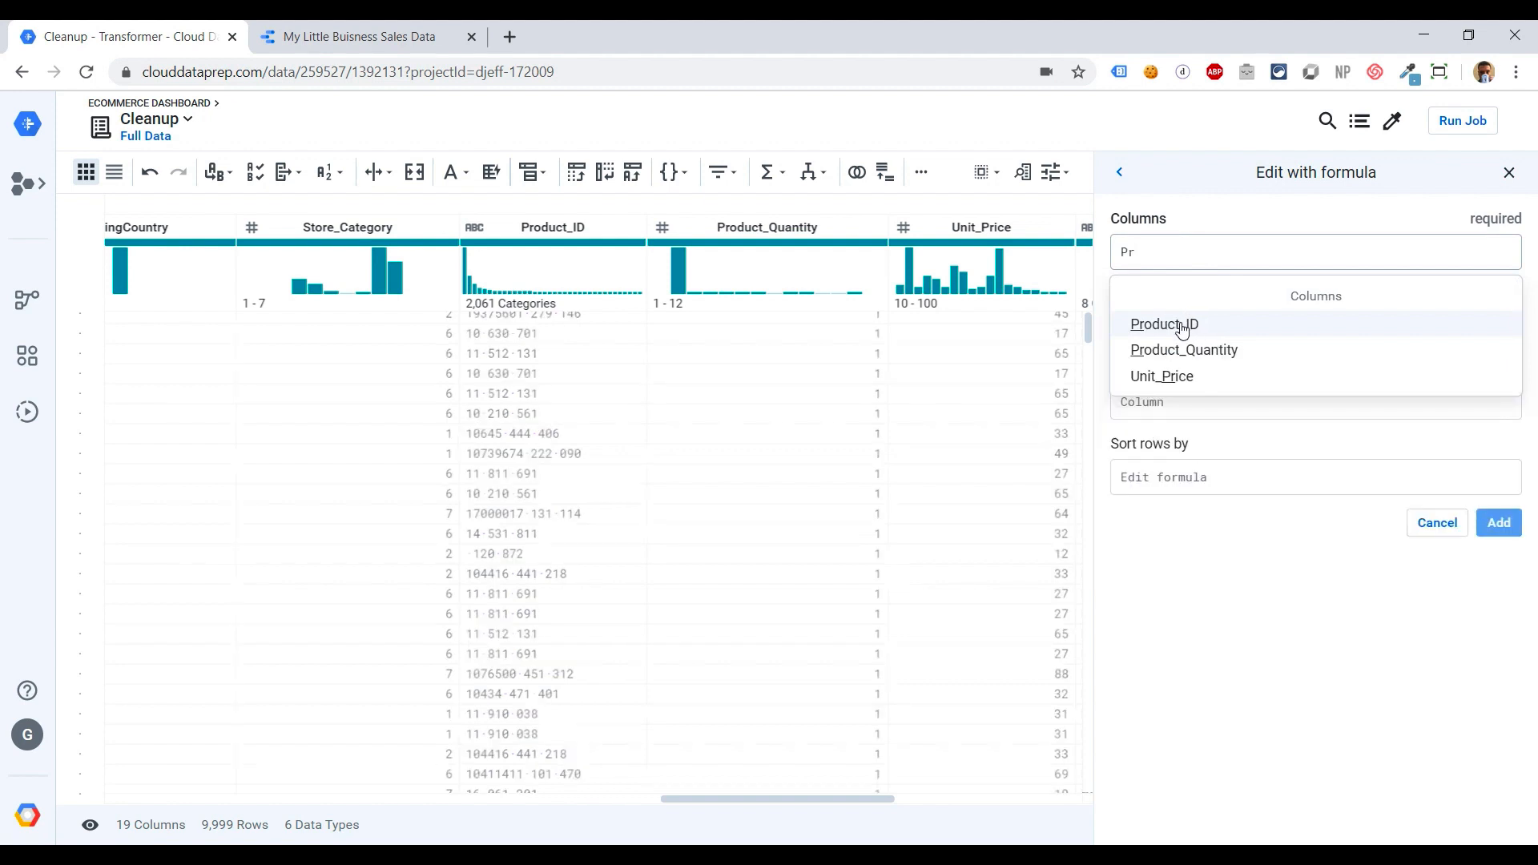
{"action": "left_click", "coordinate": [1183, 328]}
{"action": "left_click", "coordinate": [1267, 723]}
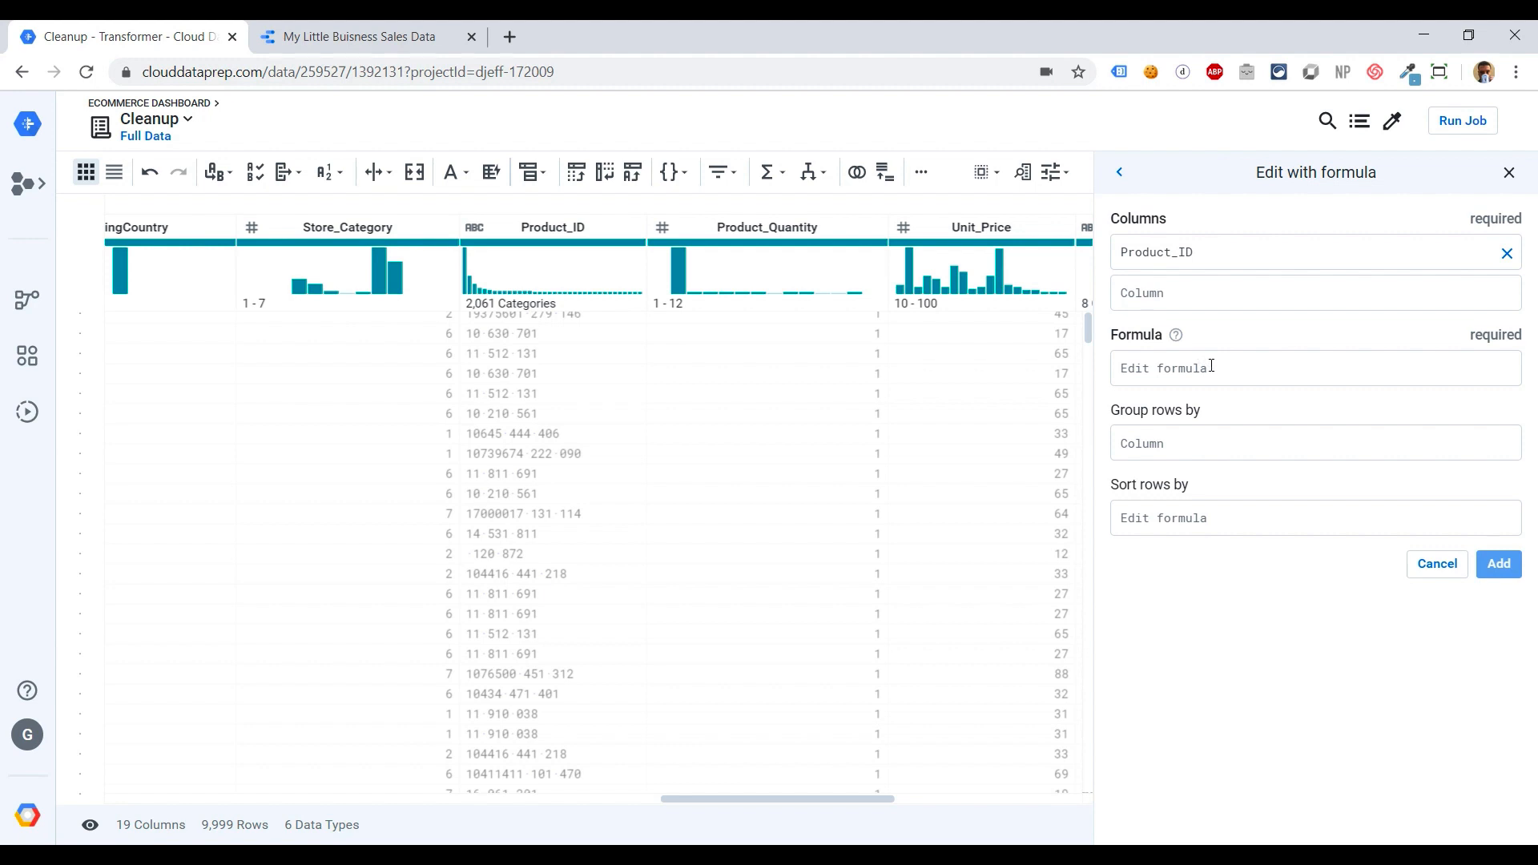
{"action": "left_click", "coordinate": [1214, 367]}
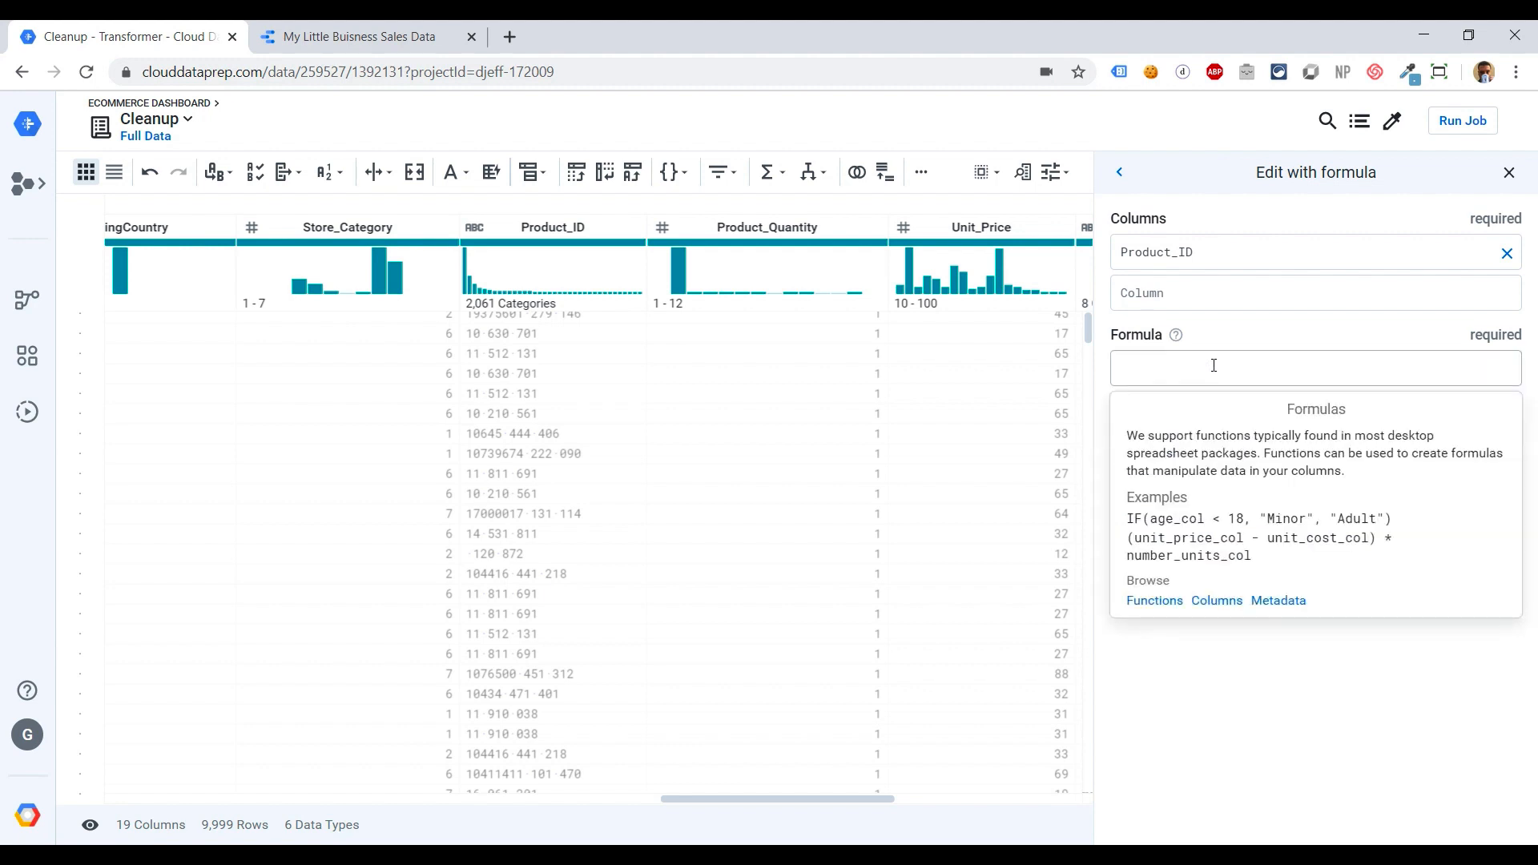
{"action": "type", "text": "repl"}
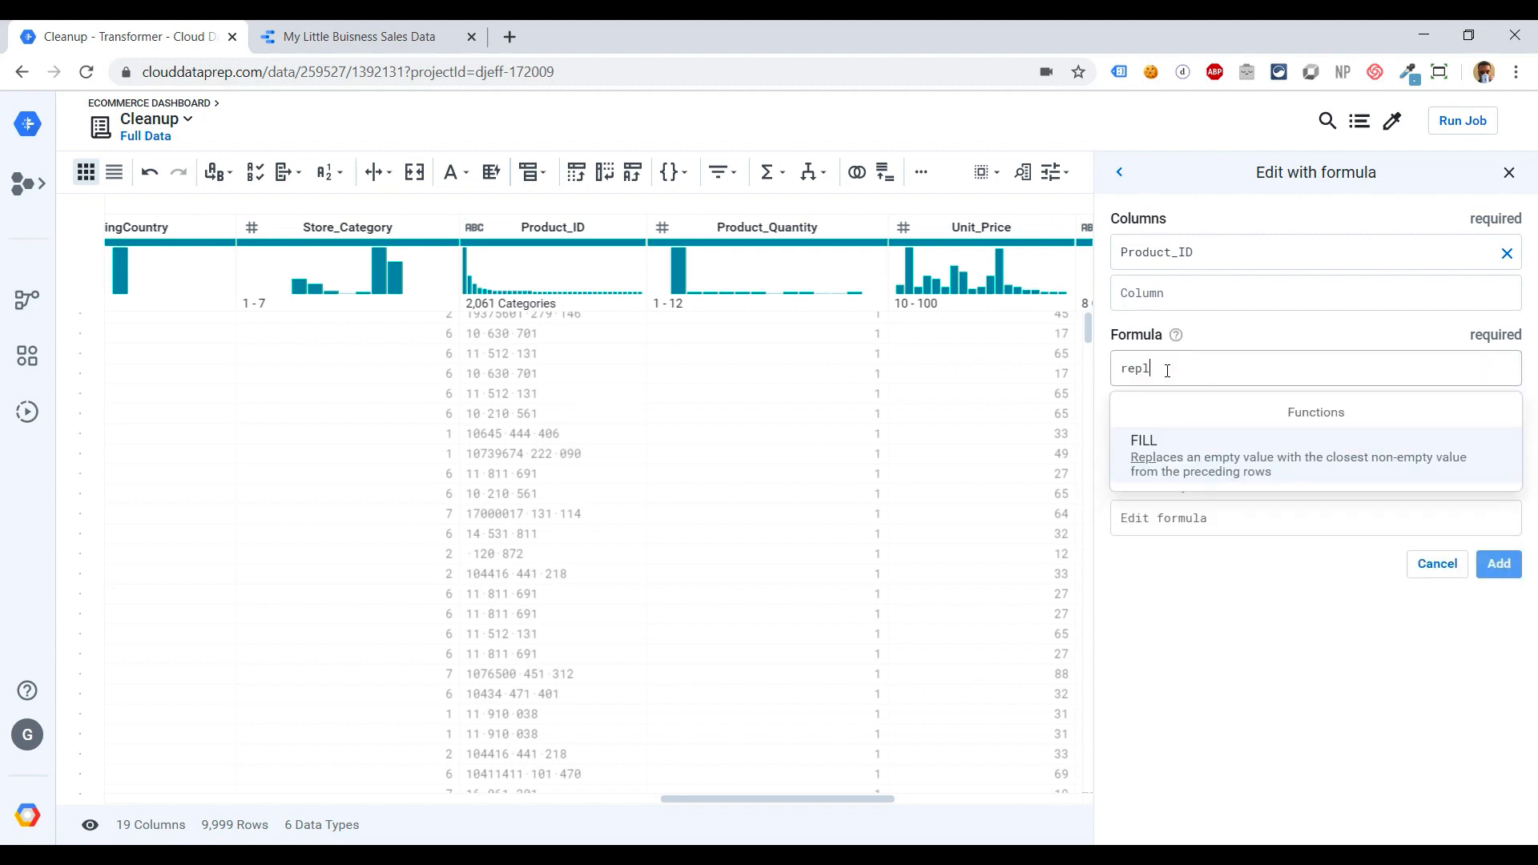
{"action": "key", "text": "BackSpace"}
{"action": "key", "text": "BackSpace"}
{"action": "key", "text": "BackSpace"}
{"action": "key", "text": "BackSpace"}
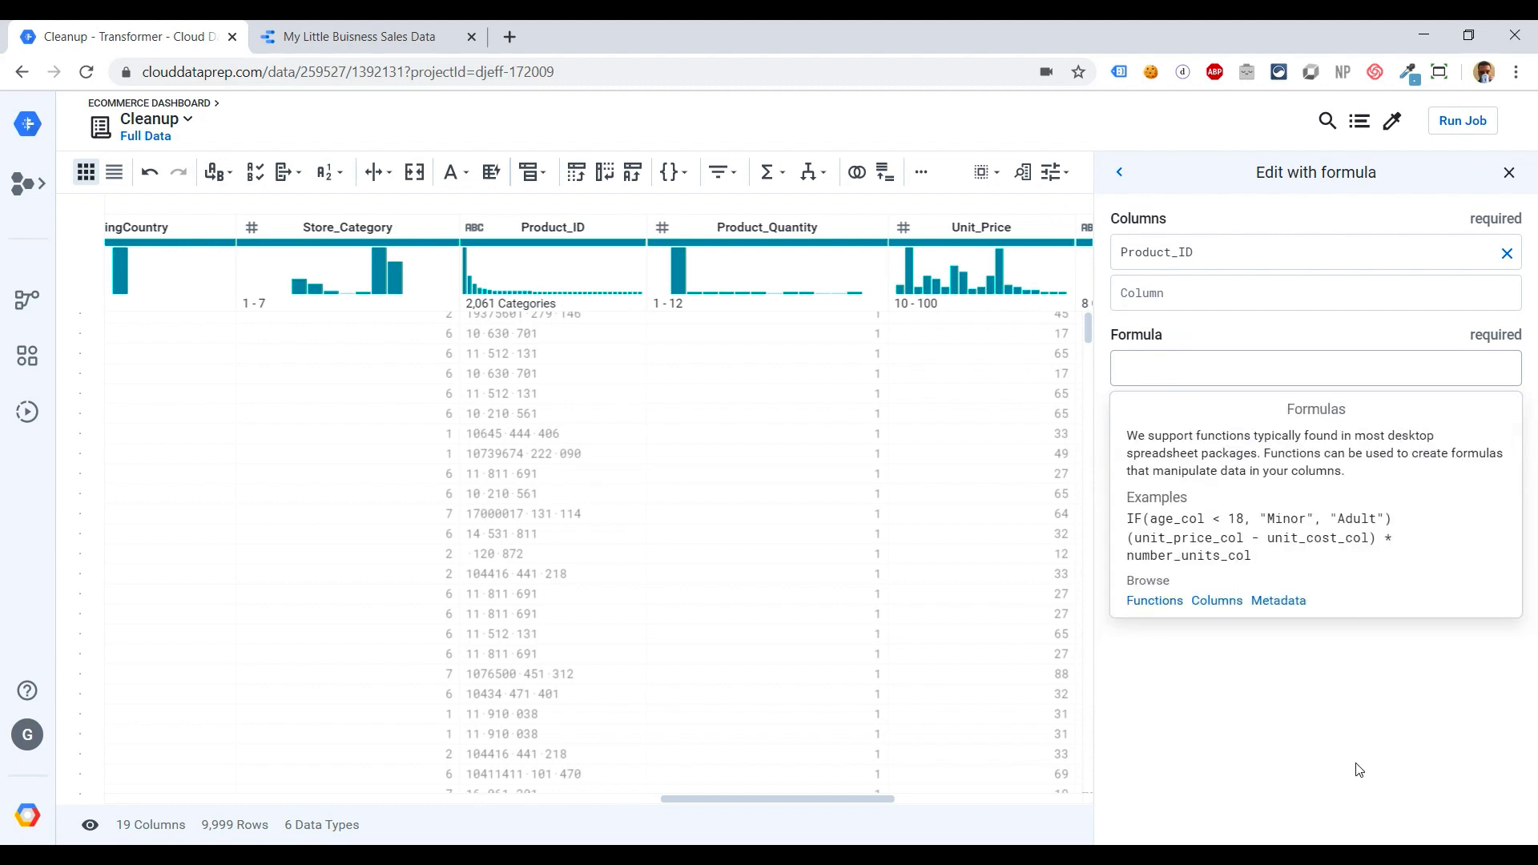
{"action": "left_click", "coordinate": [1360, 769]}
{"action": "left_click", "coordinate": [1431, 564]}
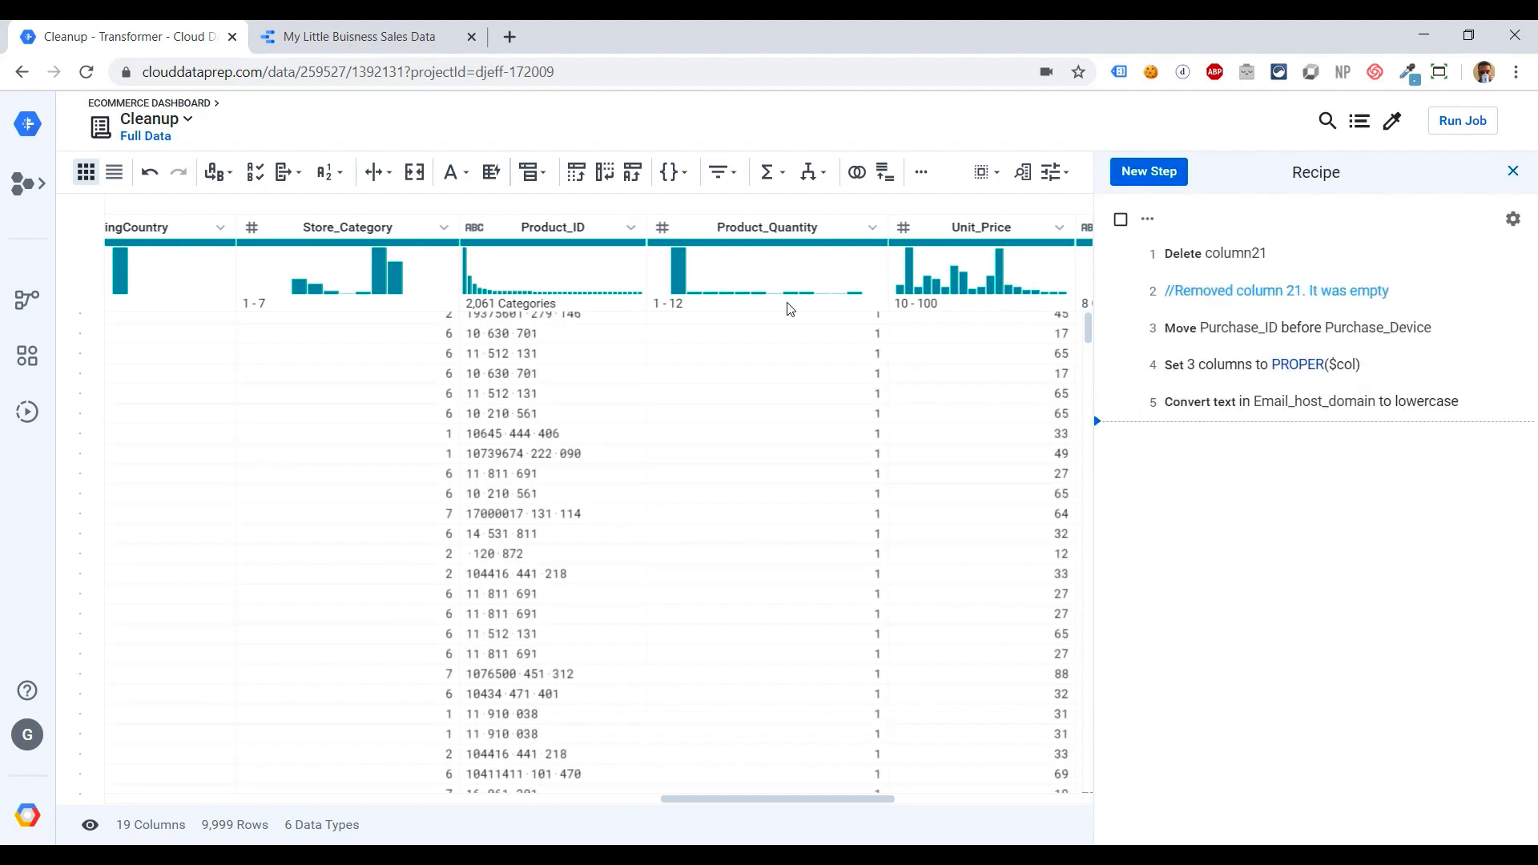
Set up a text replacement on the Product_ID column that finds a single space and replaces it with an empty string
{"action": "left_click", "coordinate": [632, 229]}
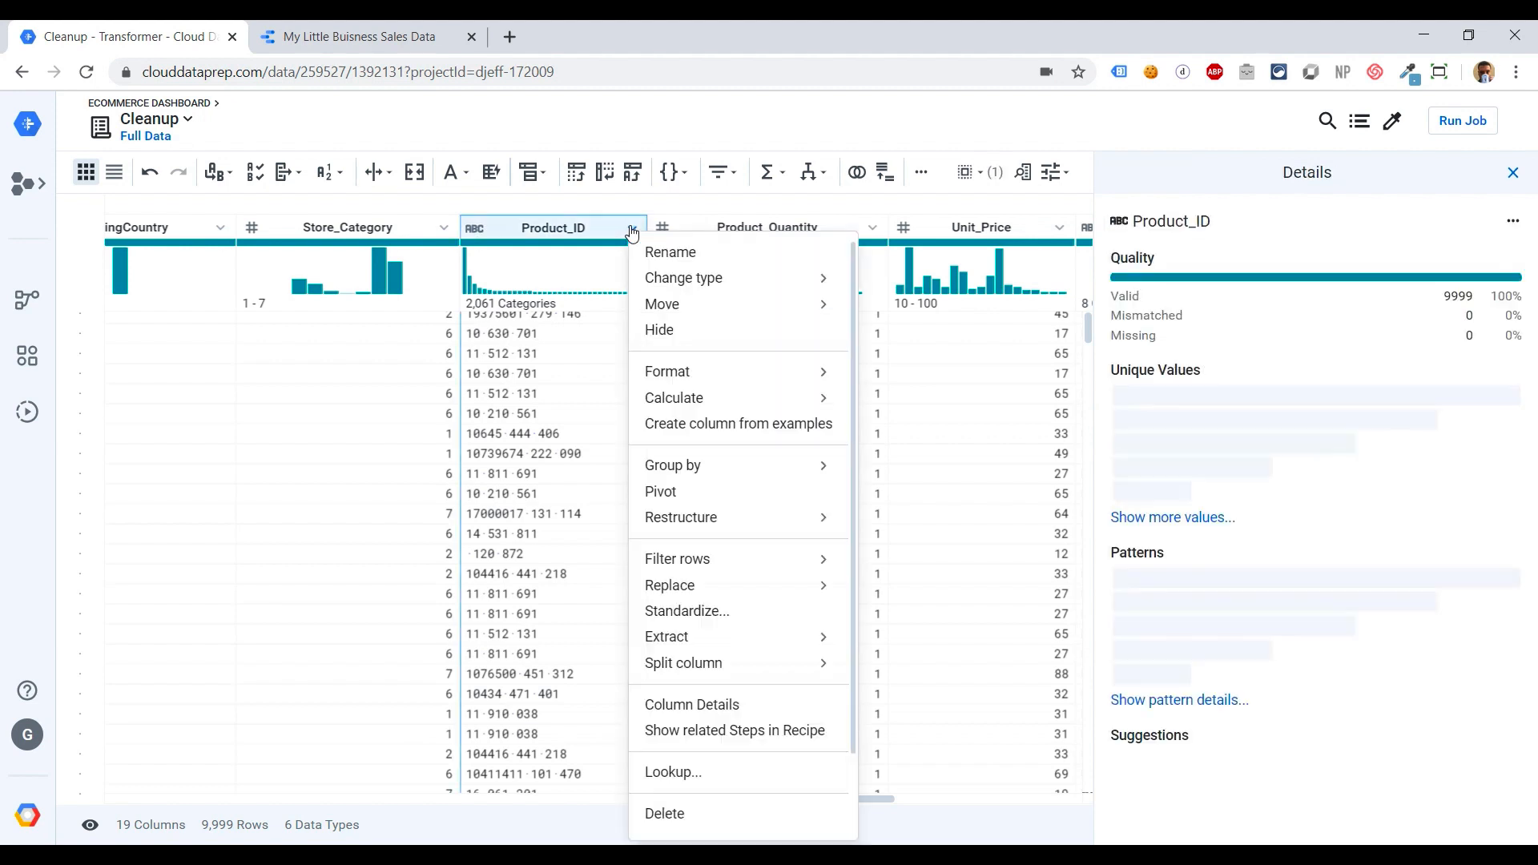
{"action": "mouse_move", "coordinate": [721, 586]}
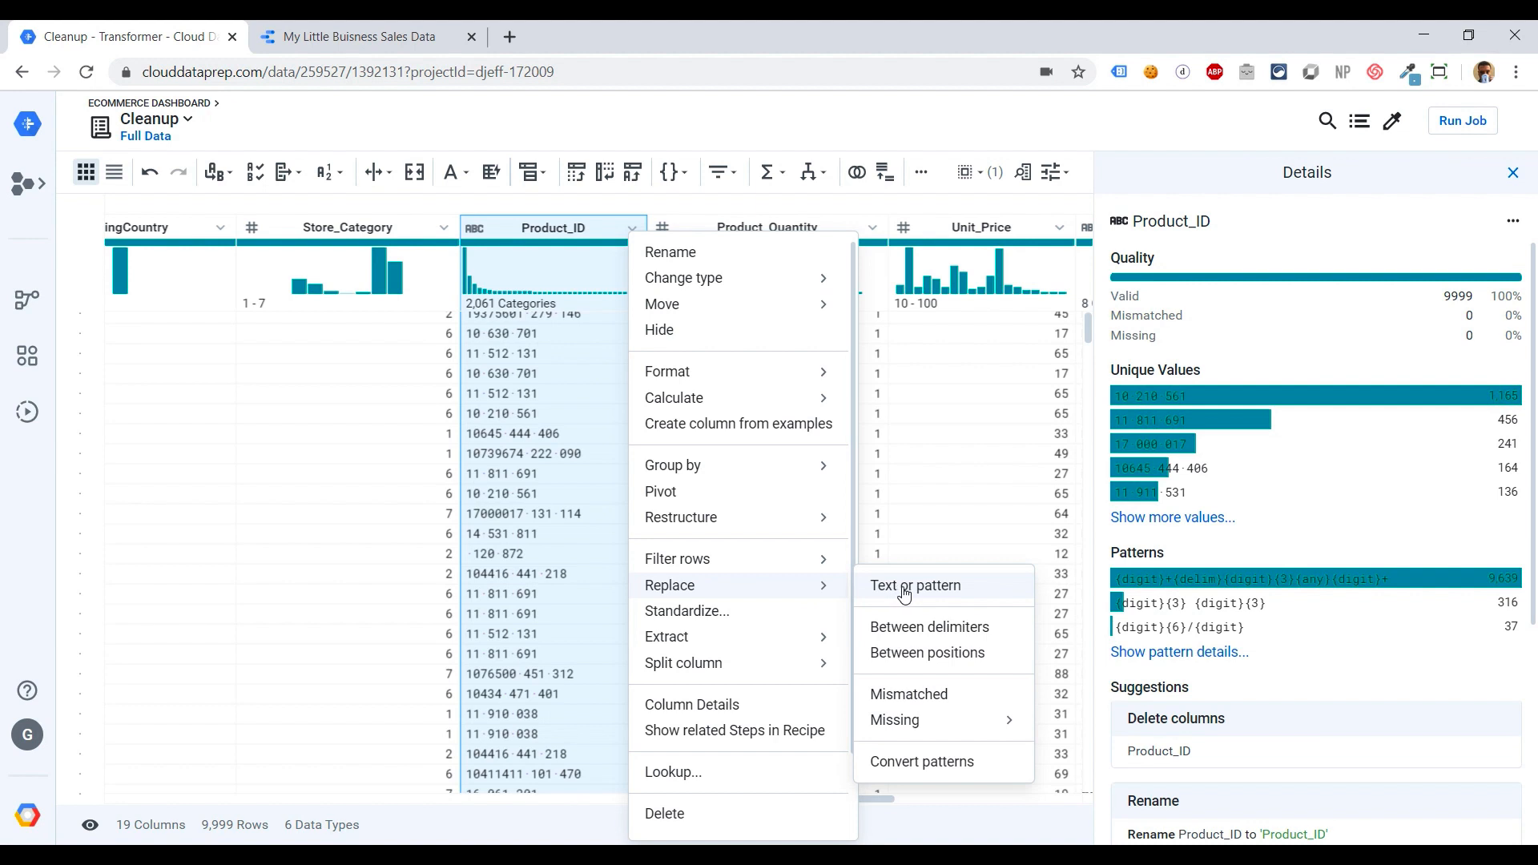
{"action": "left_click", "coordinate": [904, 593]}
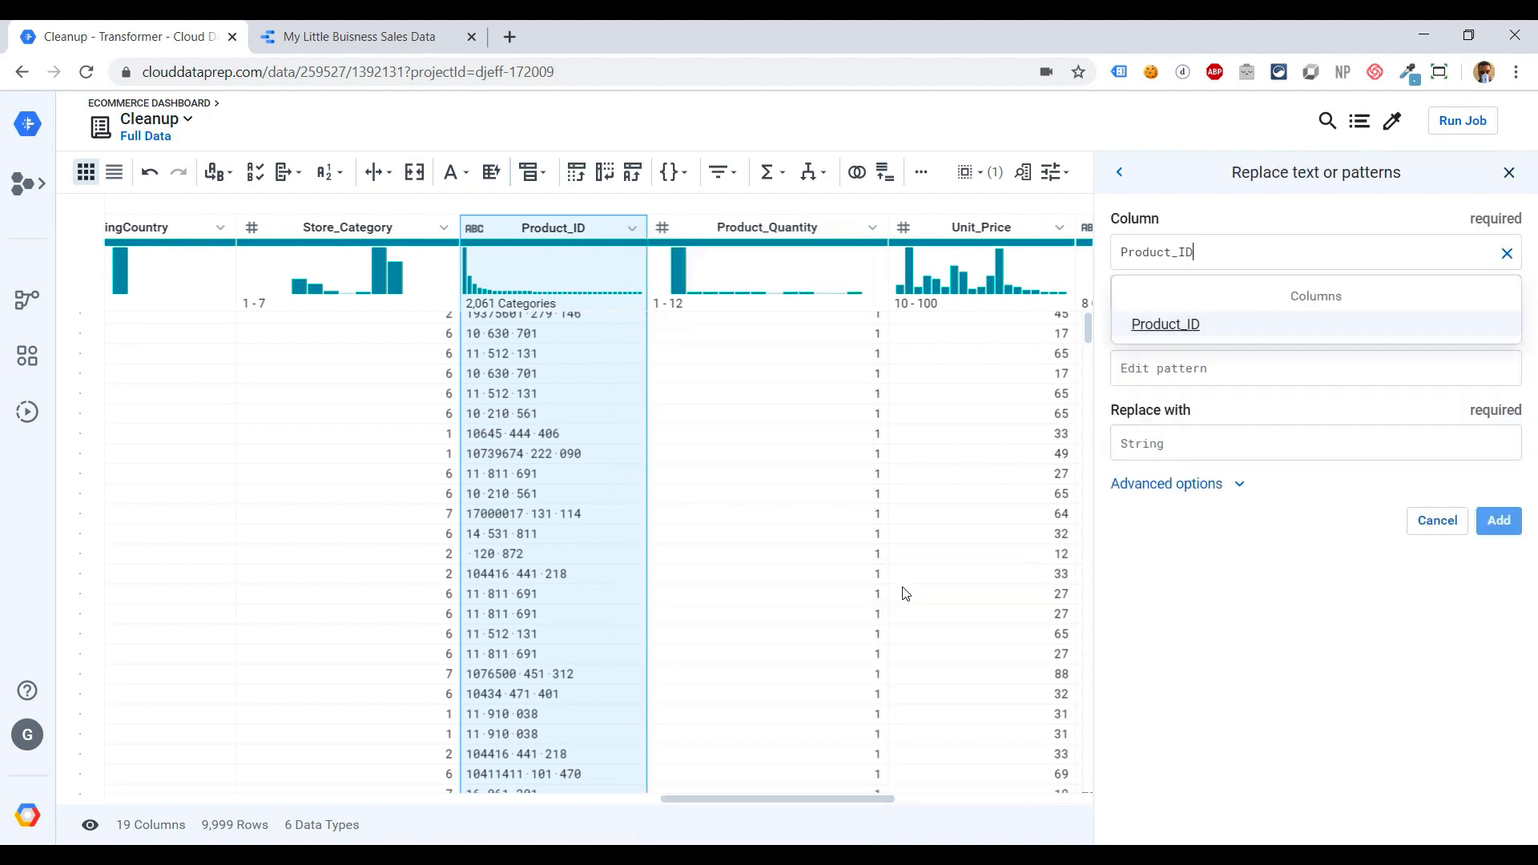
{"action": "left_click", "coordinate": [1299, 540]}
{"action": "left_click", "coordinate": [1159, 374]}
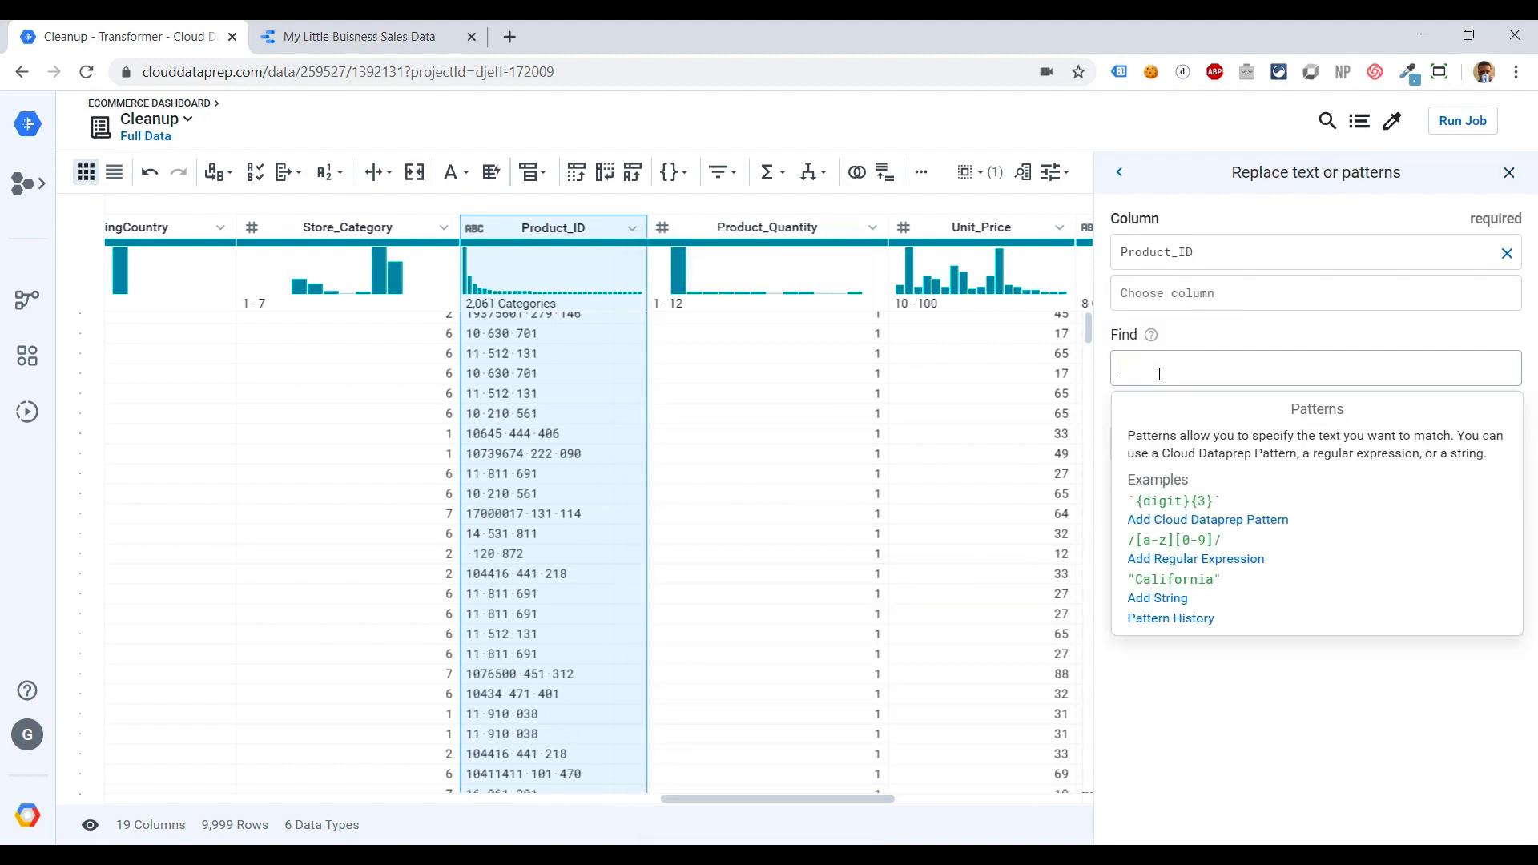
{"action": "type", "text": "\" \""}
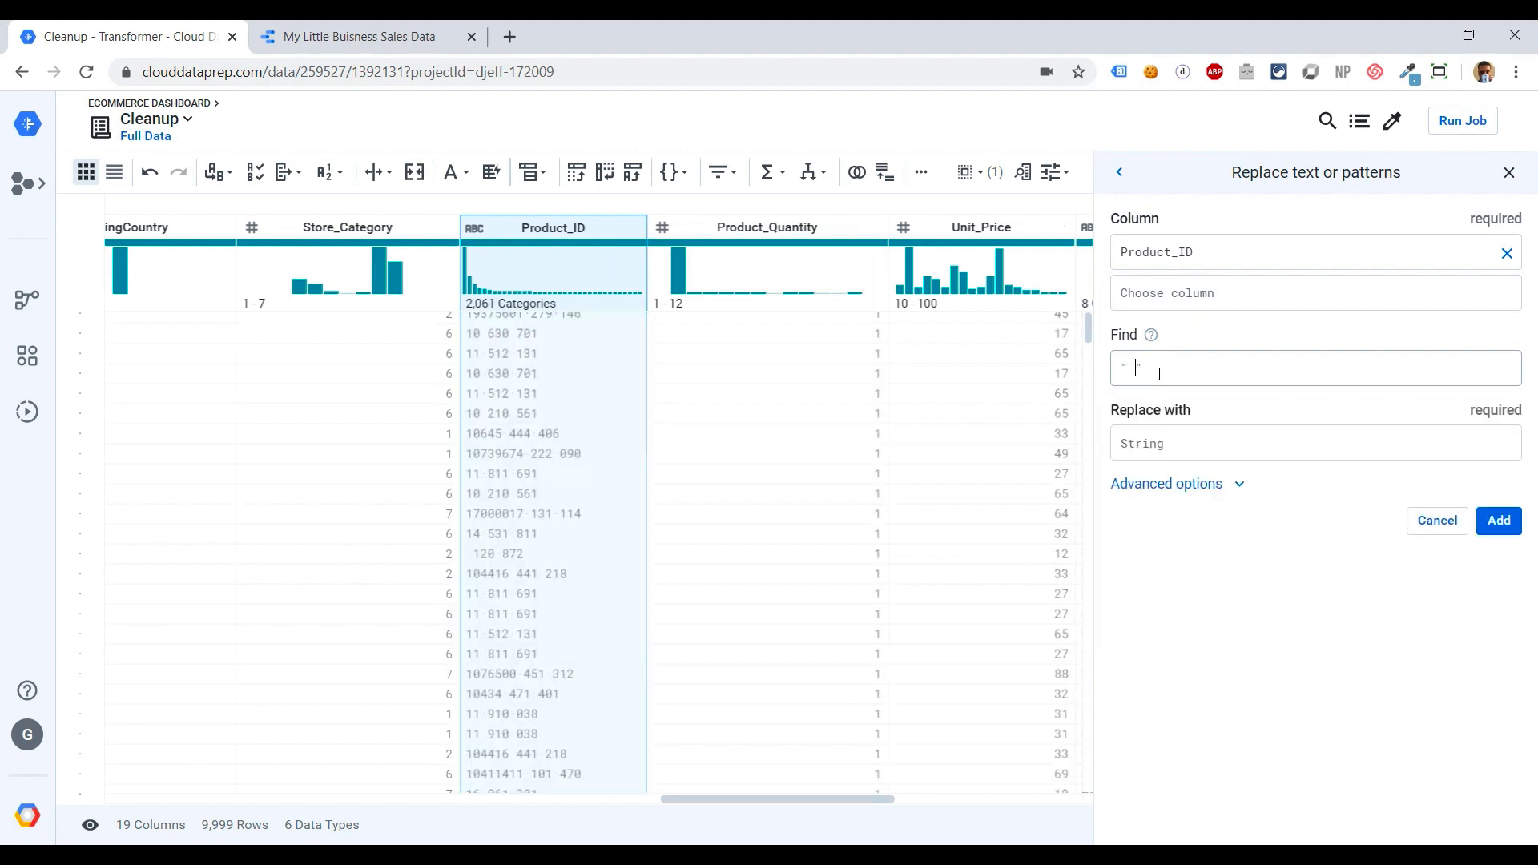
{"action": "left_click", "coordinate": [1149, 437]}
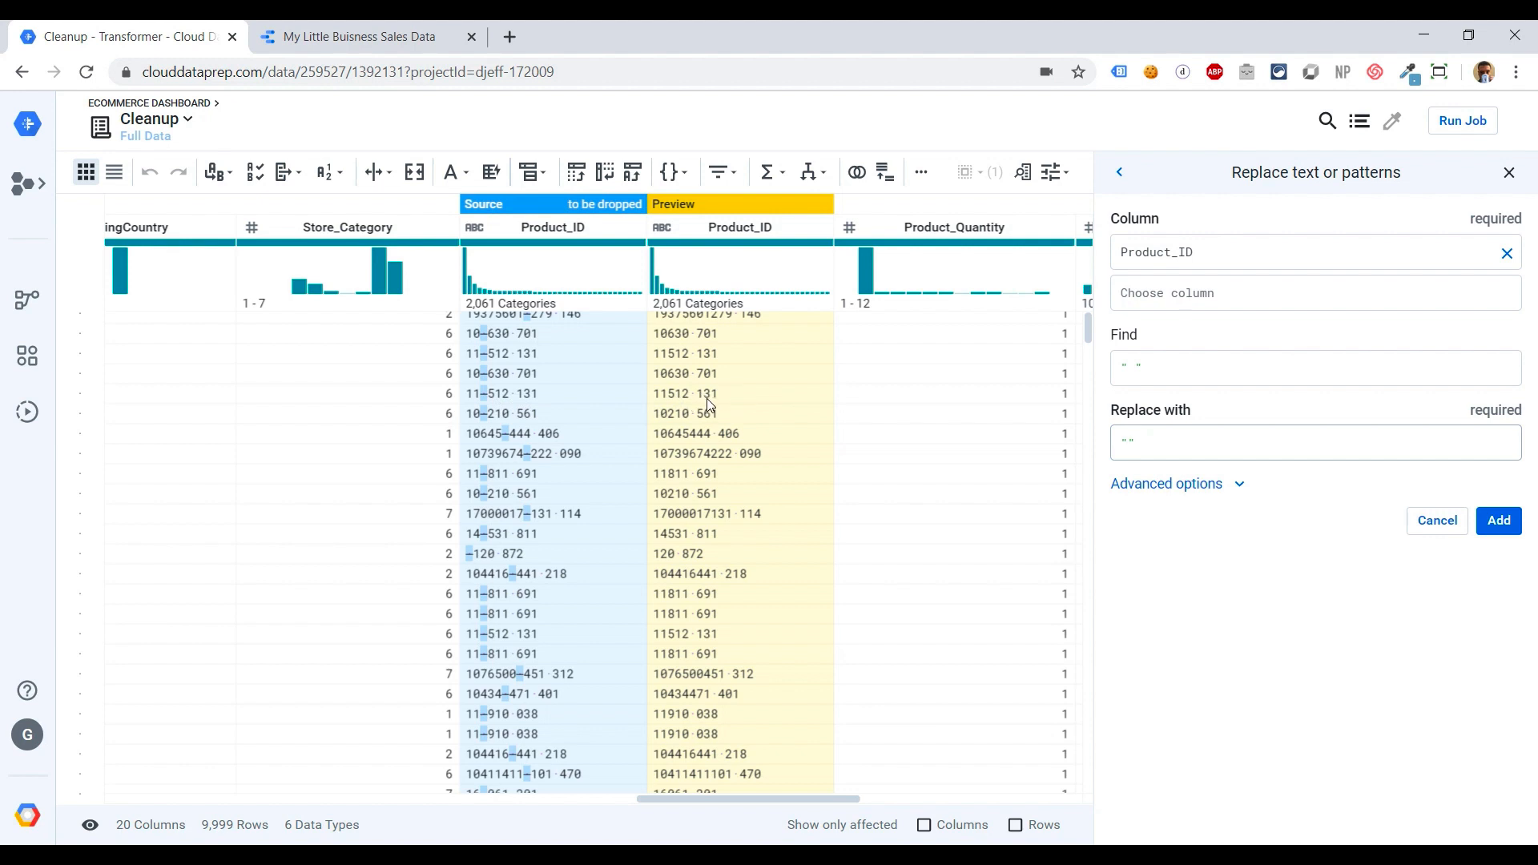
Make the Product_ID replacement match all occurrences and add it to the recipe
{"action": "left_click", "coordinate": [1243, 488]}
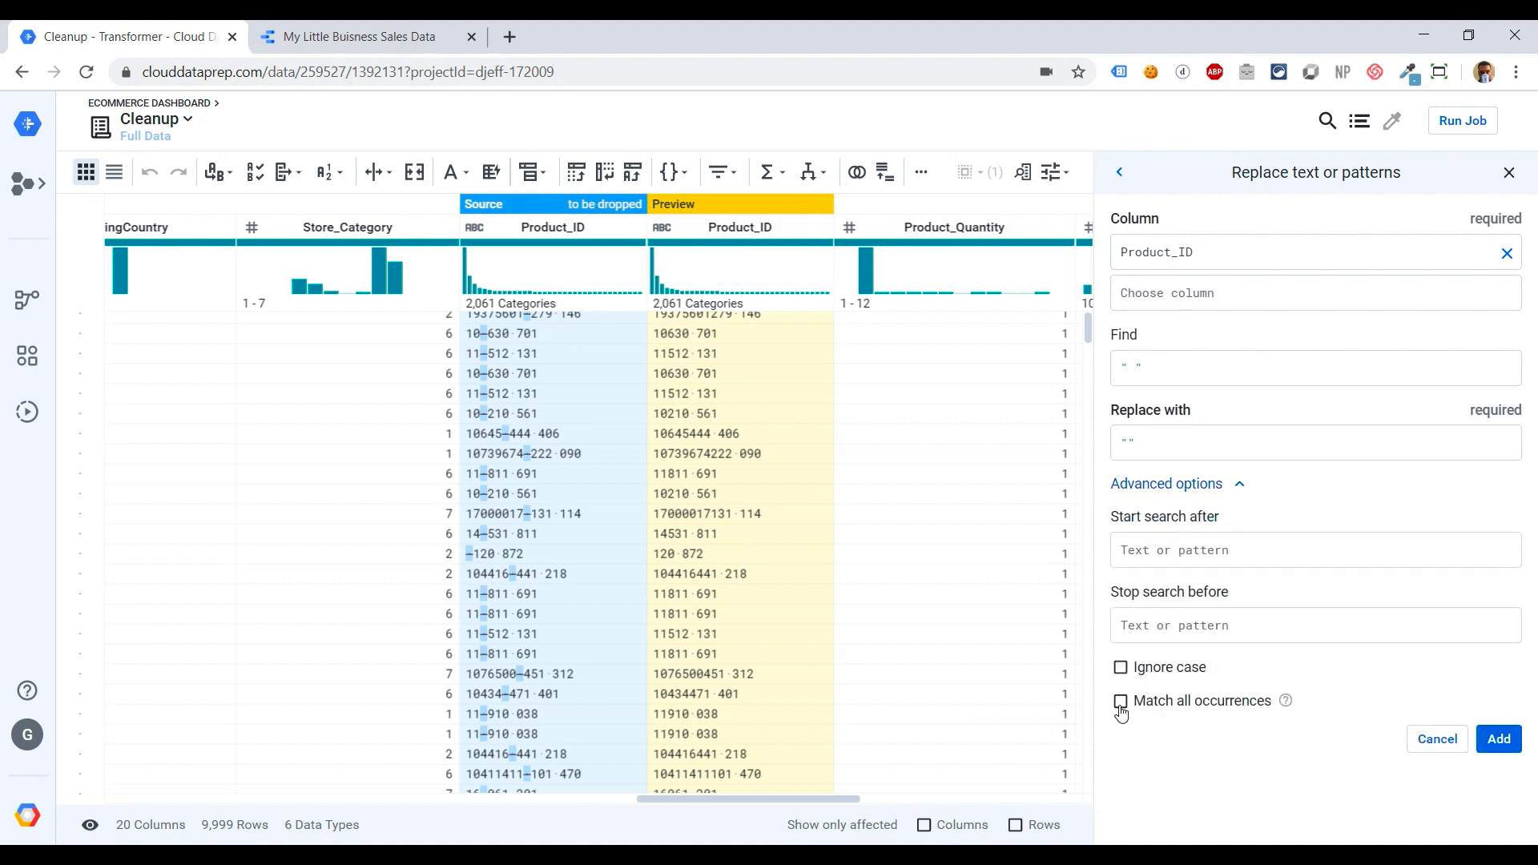
{"action": "left_click", "coordinate": [1121, 703]}
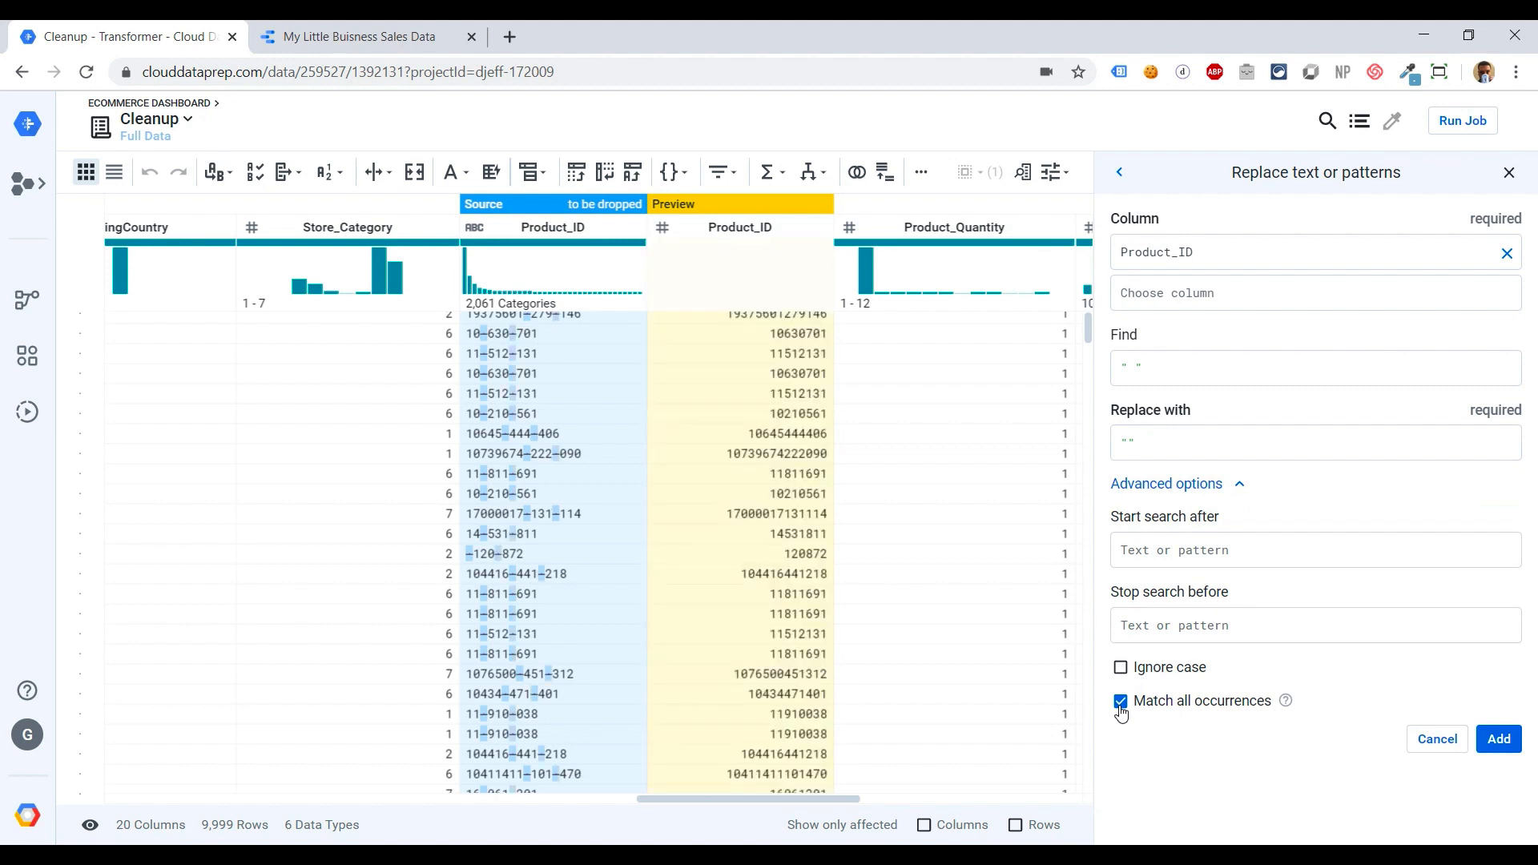
{"action": "left_click", "coordinate": [1498, 750]}
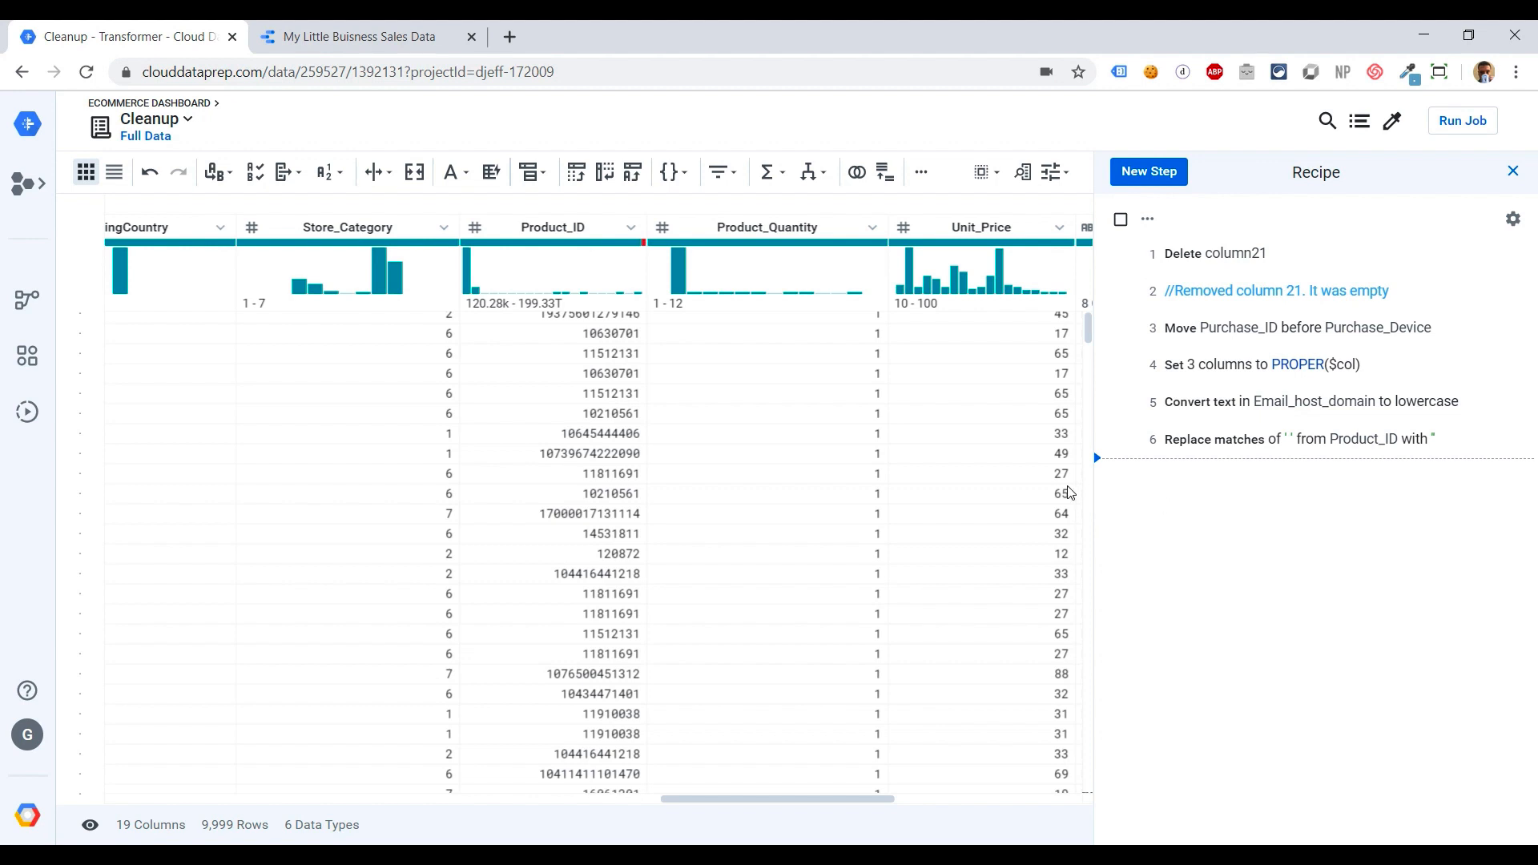
Add a new recipe step that creates a column from a single row formula
{"action": "scroll", "coordinate": [894, 471], "scroll_direction": "right", "scroll_amount": 3}
{"action": "scroll", "coordinate": [893, 471], "scroll_direction": "right", "scroll_amount": 3}
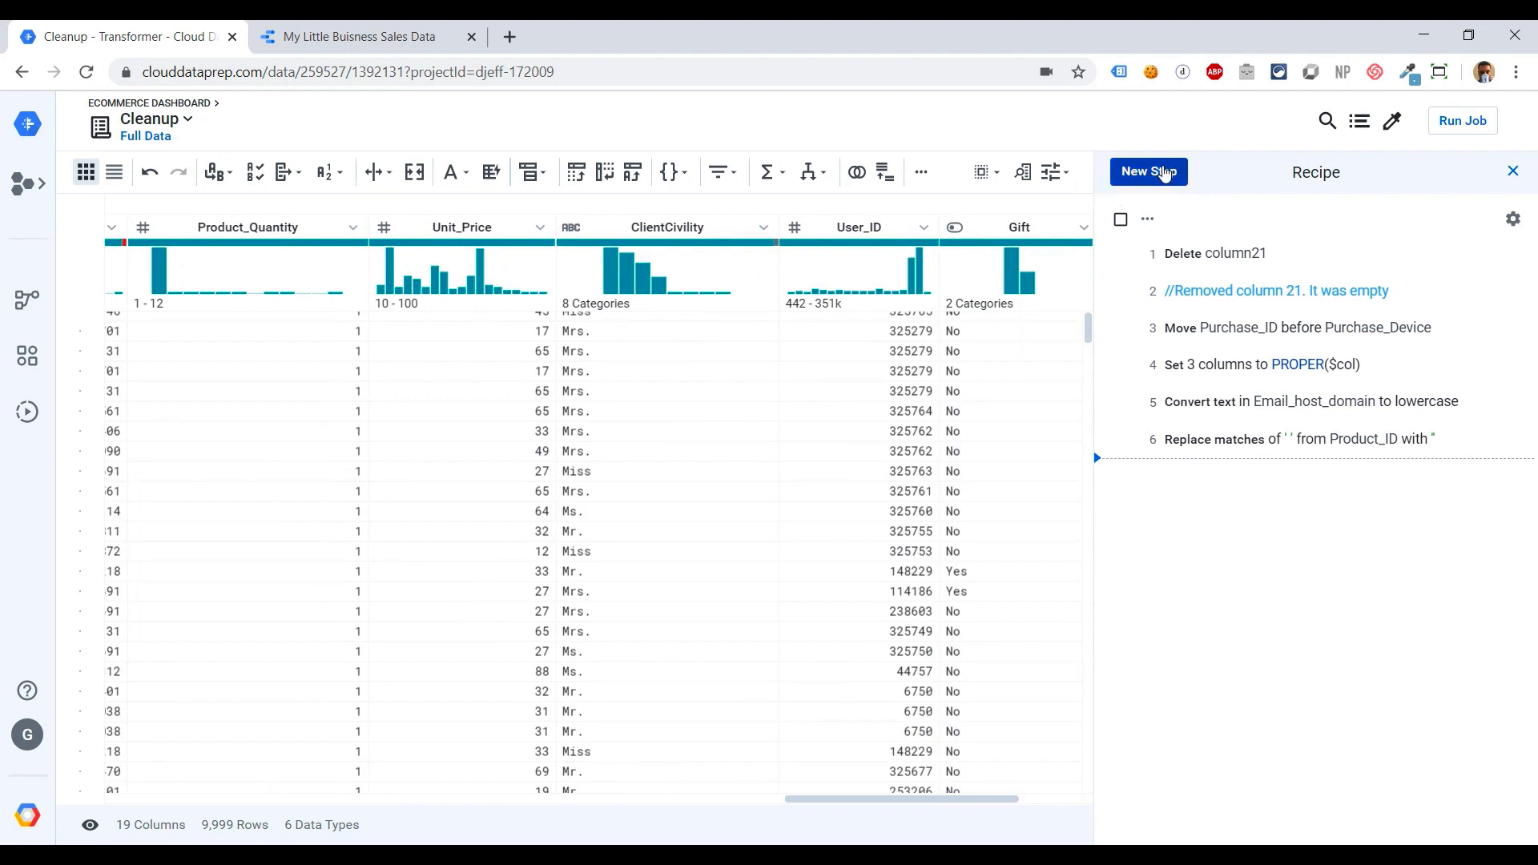
{"action": "left_click", "coordinate": [1165, 172]}
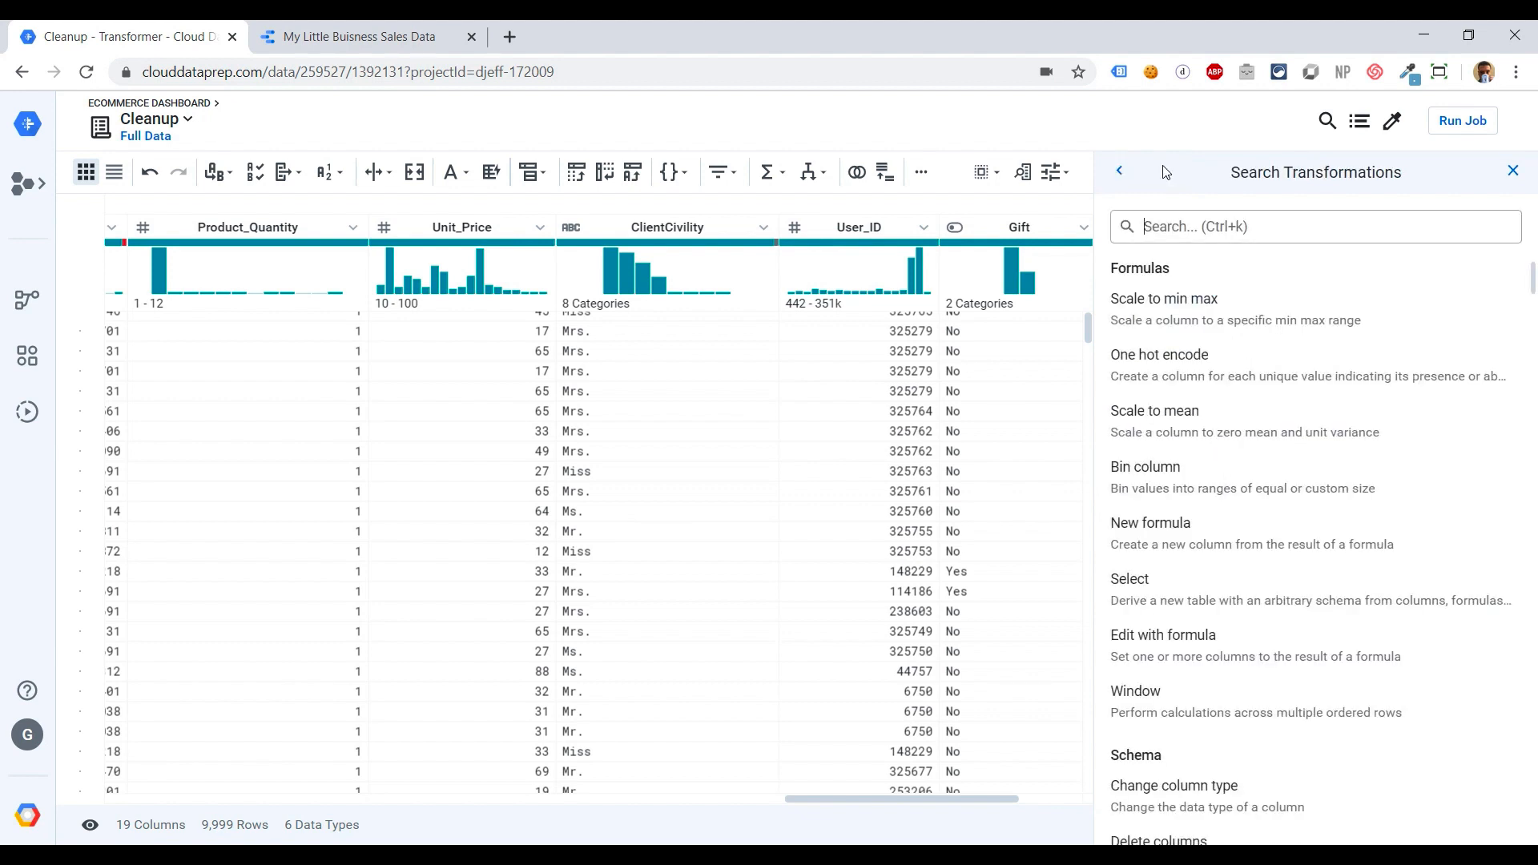
{"action": "type", "text": "new"}
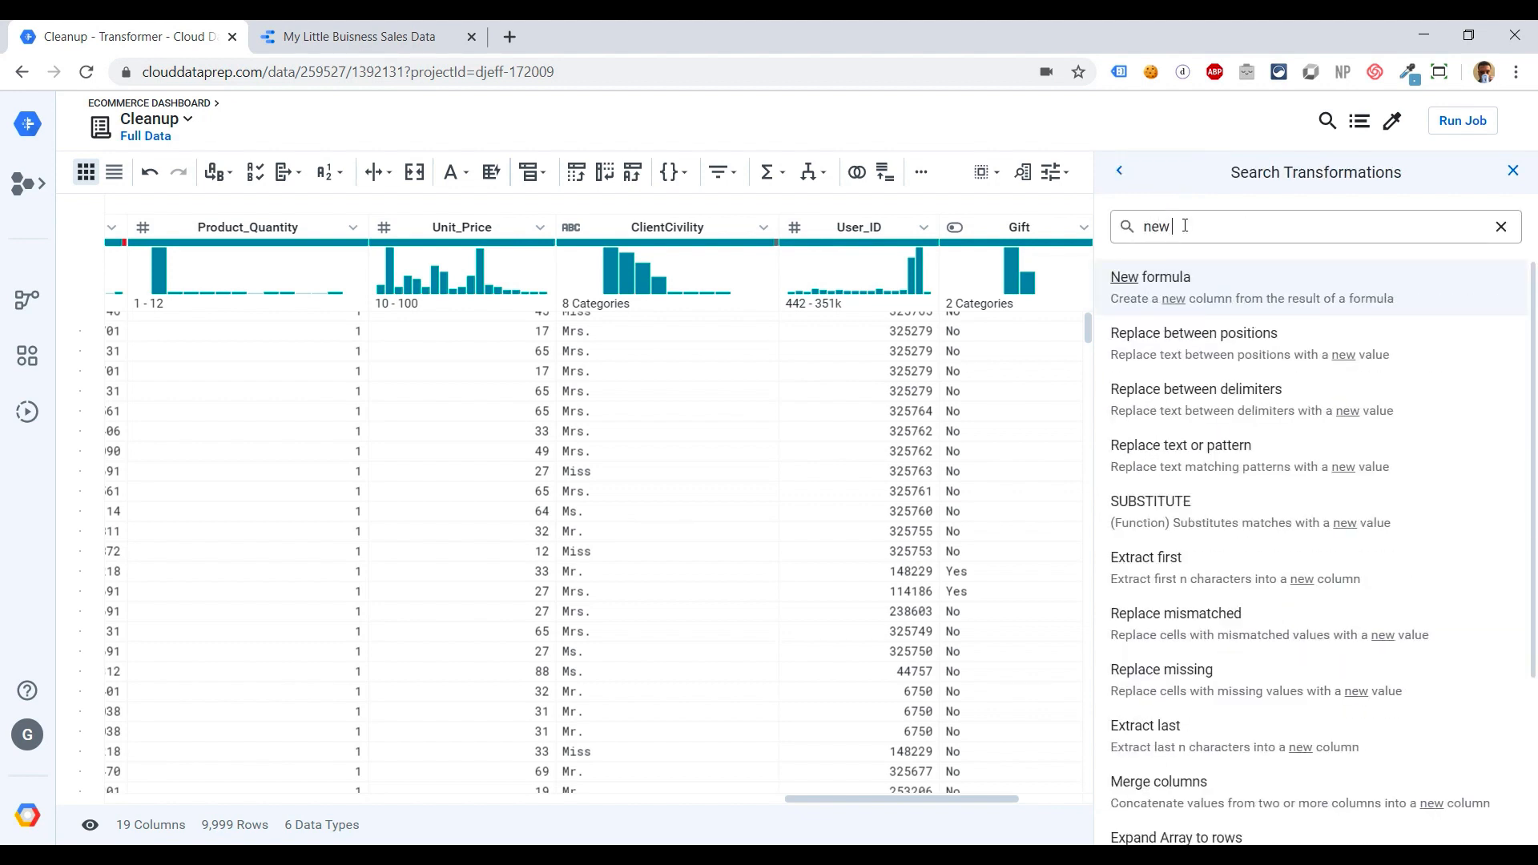
{"action": "left_click", "coordinate": [1164, 290]}
{"action": "left_click", "coordinate": [1209, 357]}
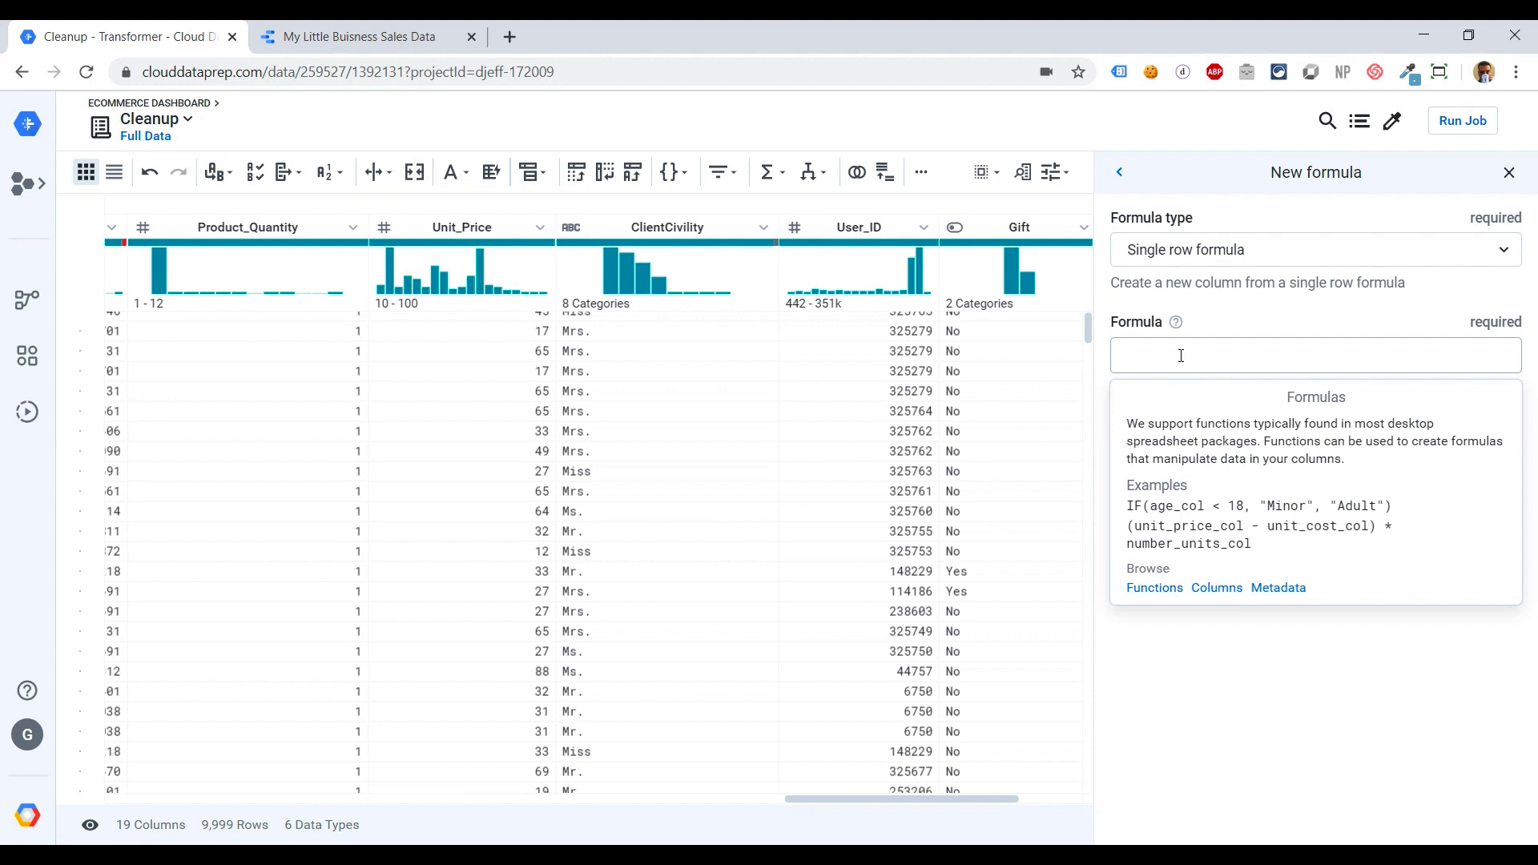
Enter an IF formula that returns "Female" when ClientCivility == Miss and "Male" otherwise
{"action": "type", "text": "IF5"}
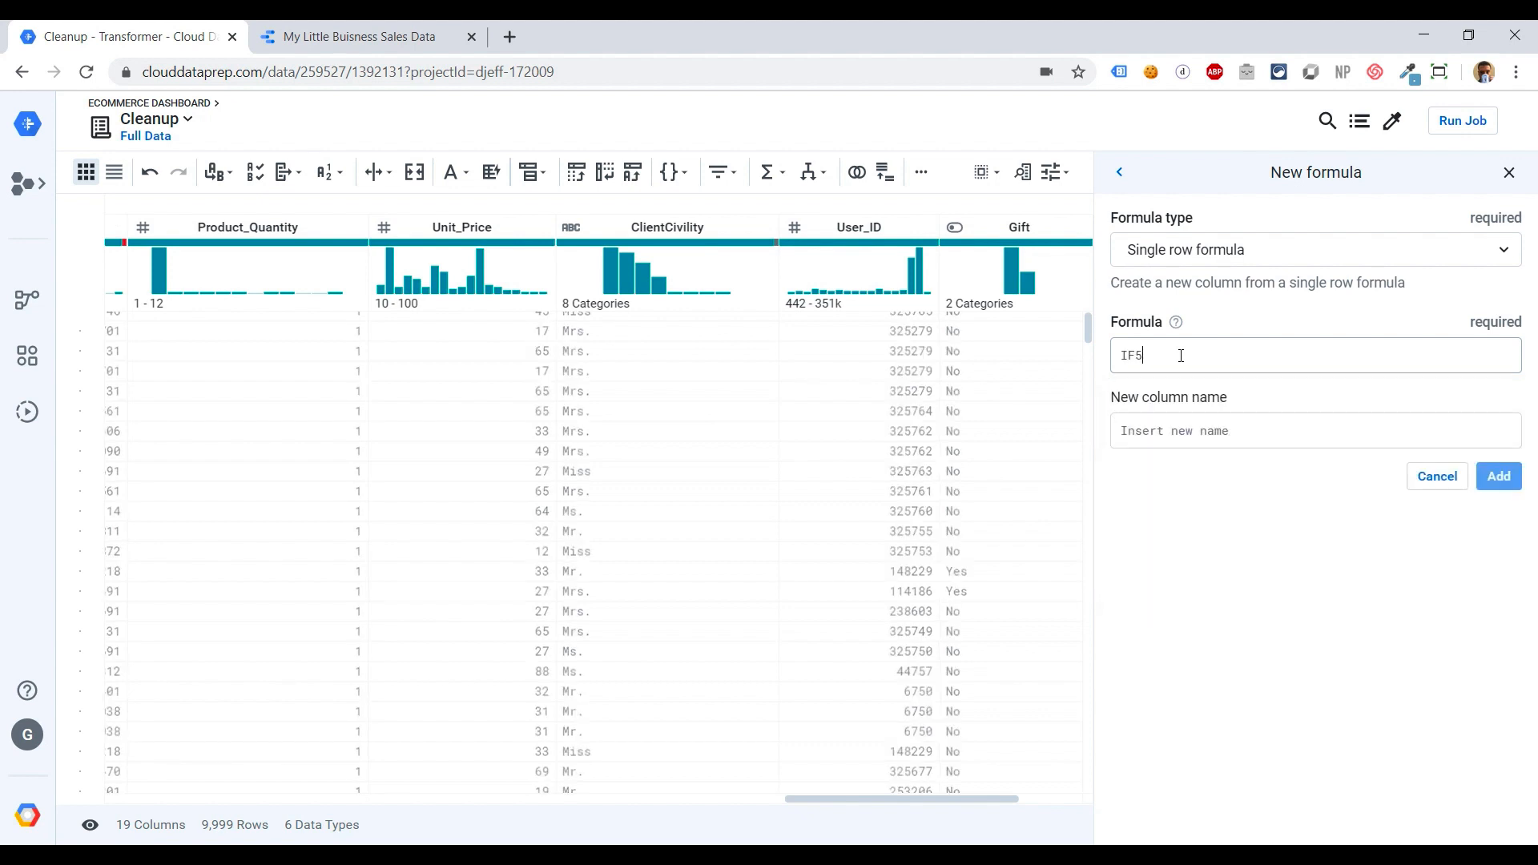
{"action": "key", "text": "BackSpace"}
{"action": "type", "text": "("}
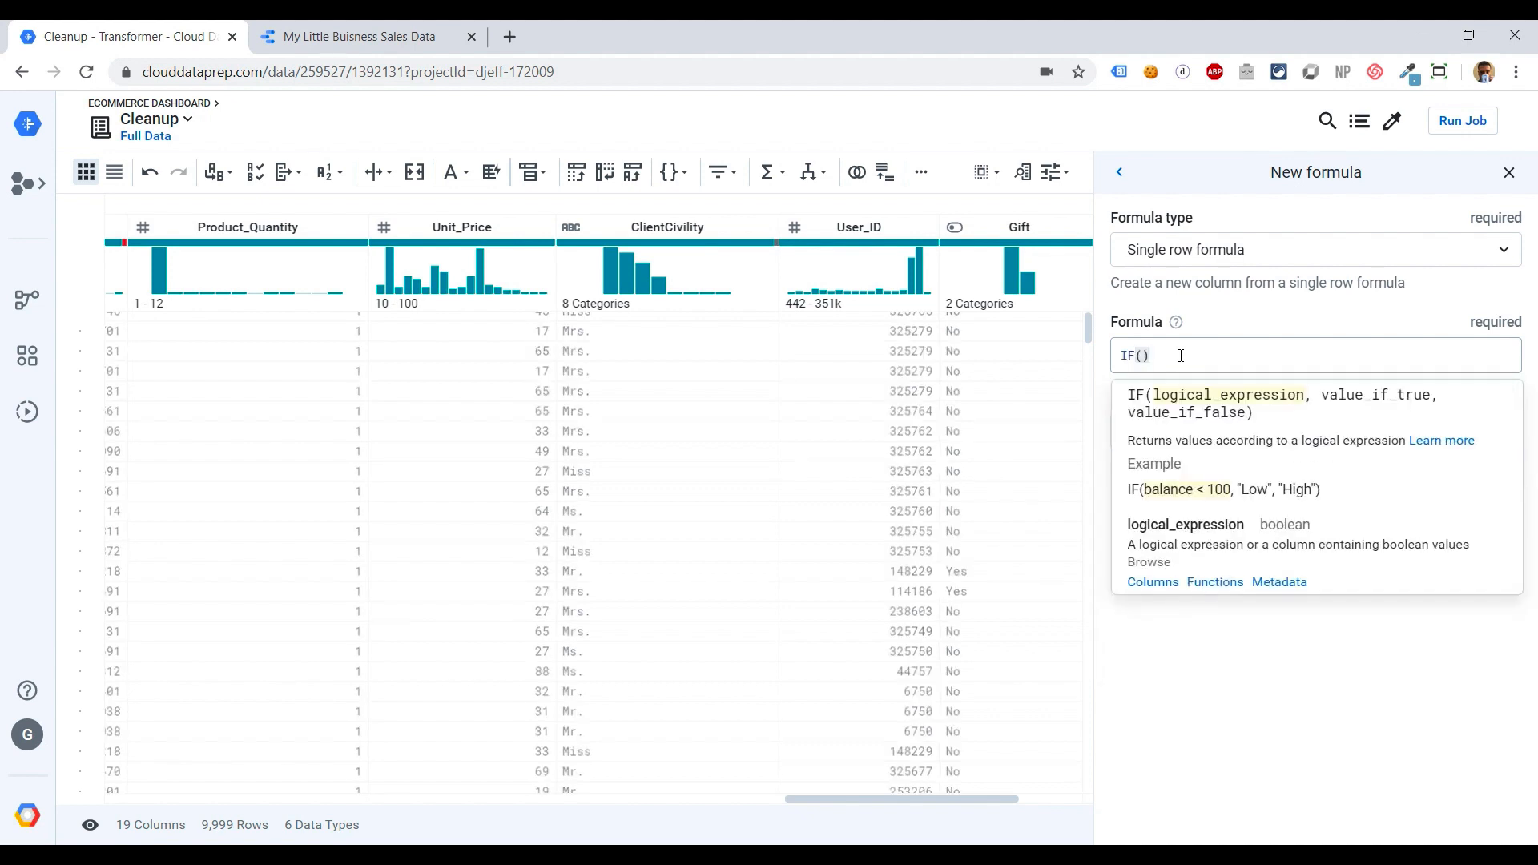
{"action": "type", "text": "Cliv"}
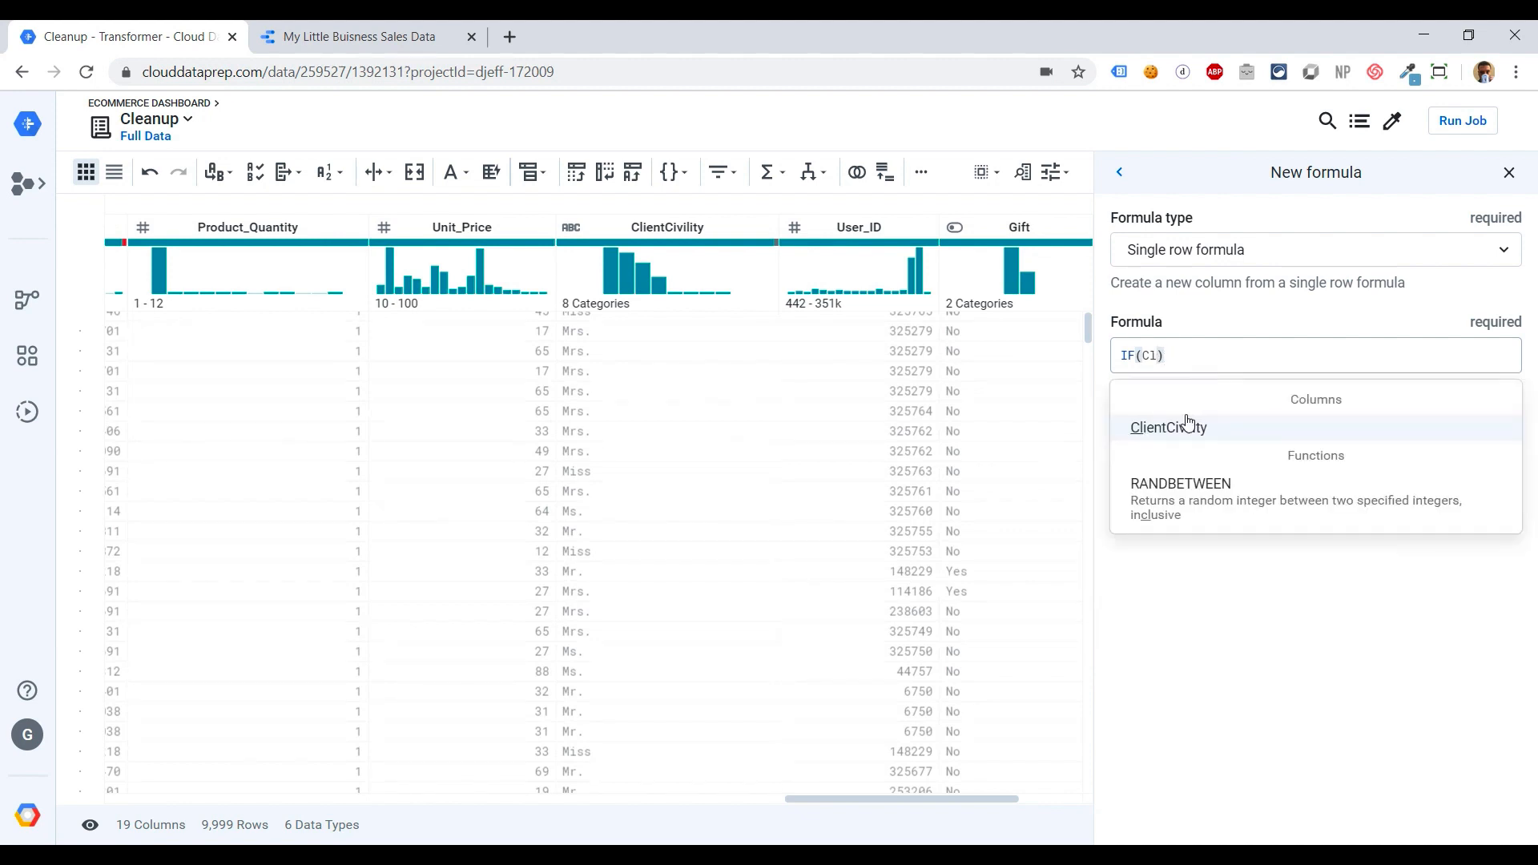
{"action": "left_click", "coordinate": [1184, 425]}
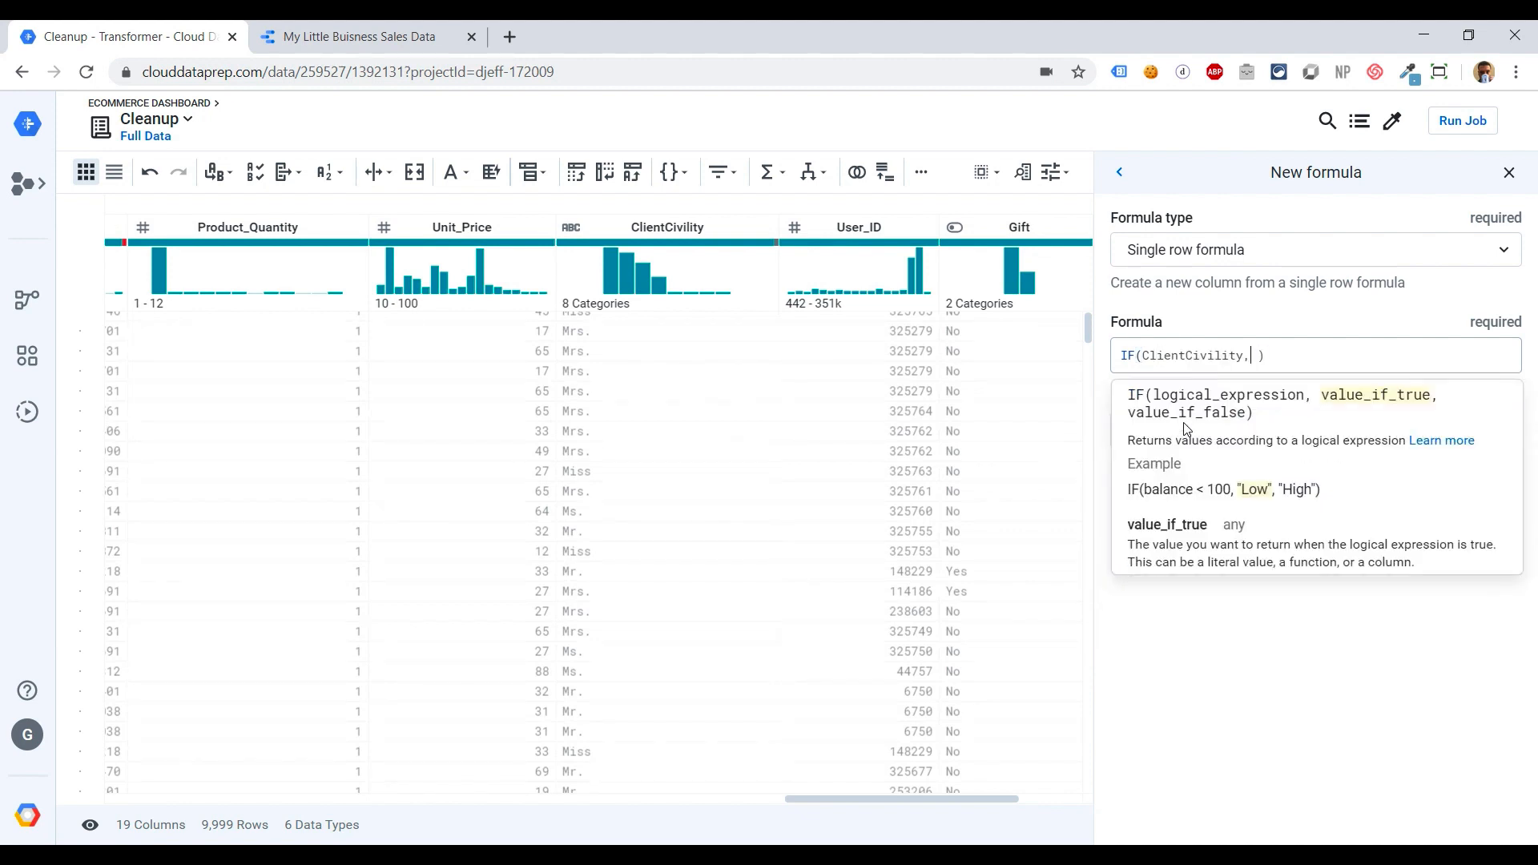
{"action": "type", "text": "== "}
{"action": "type", "text": "Miss"}
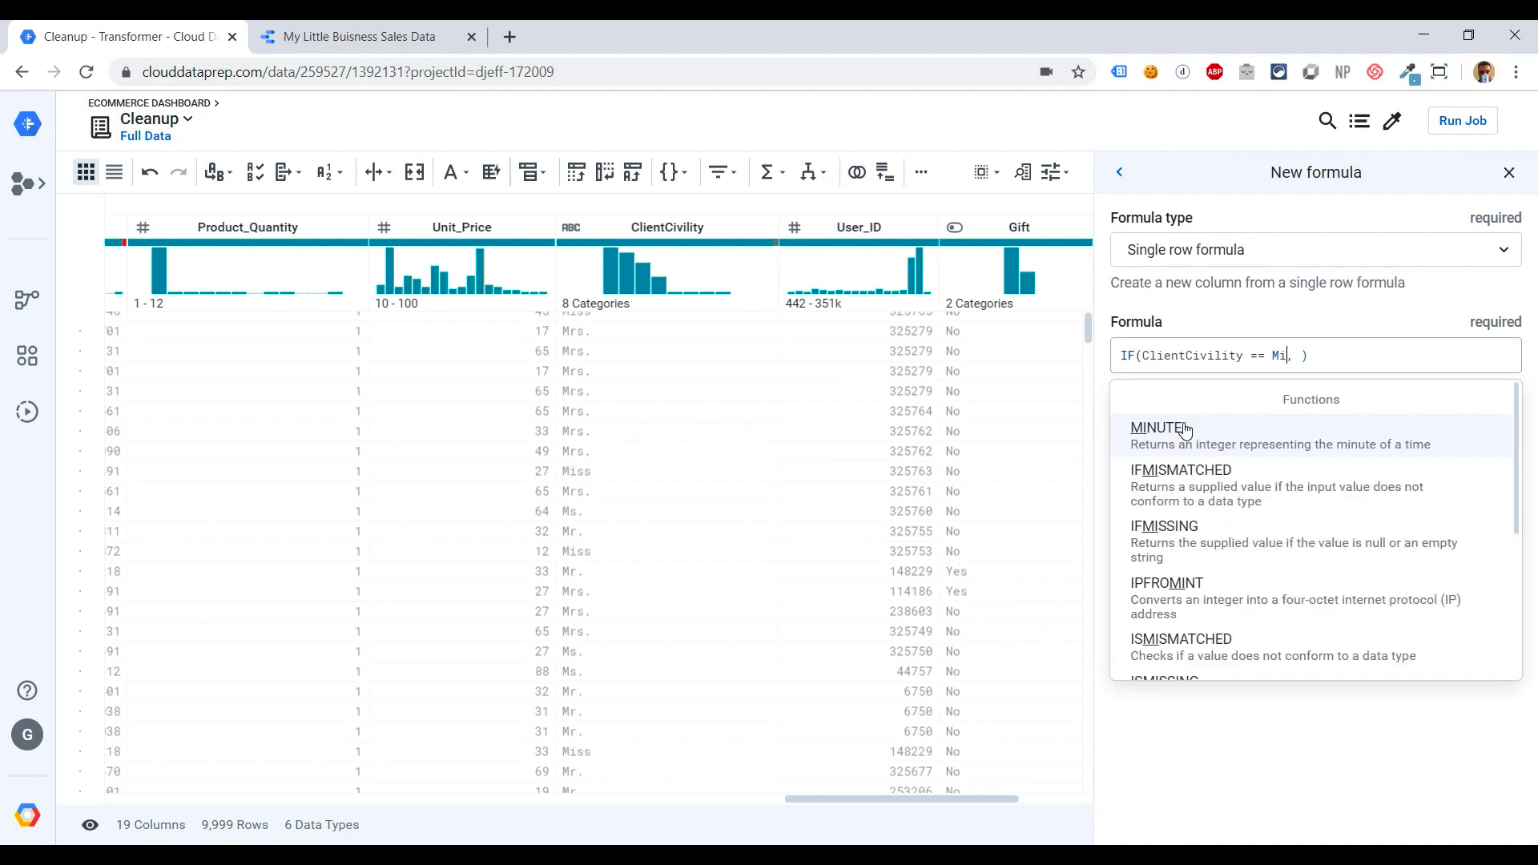
{"action": "key", "text": "Right"}
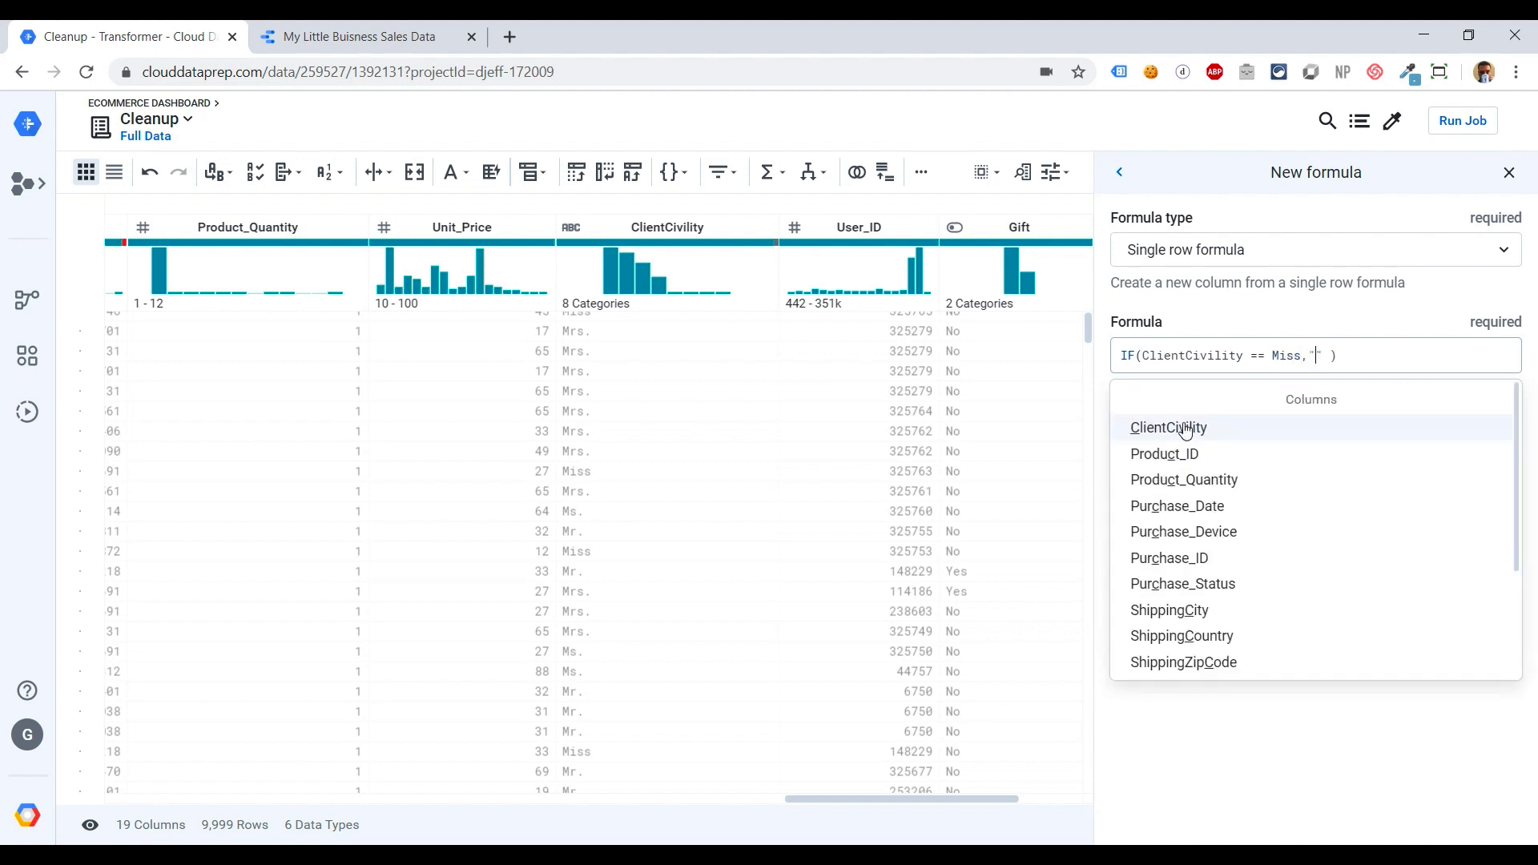
{"action": "type", "text": "\"Female\""}
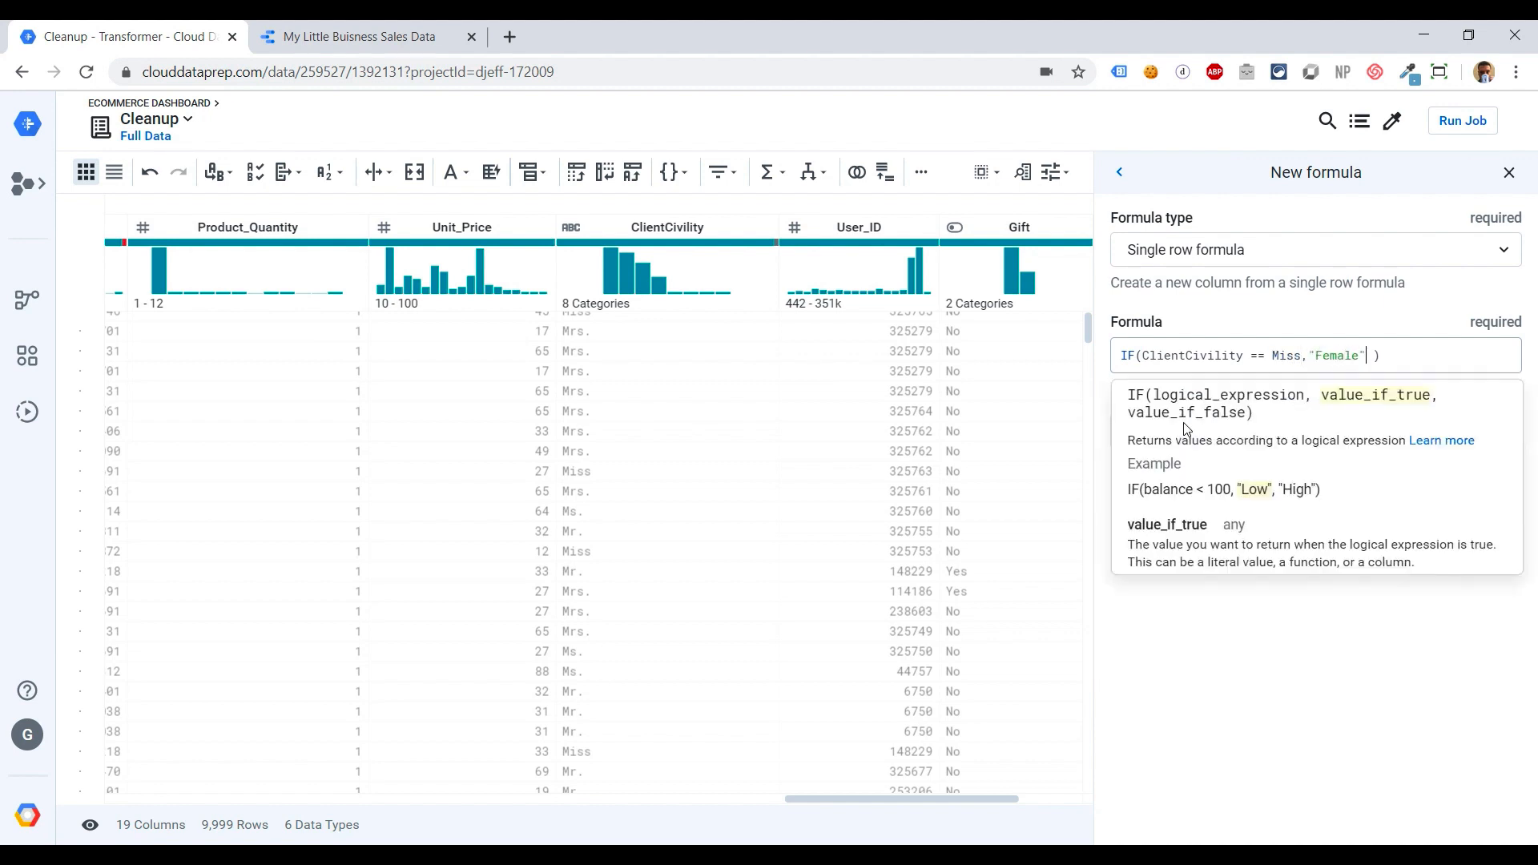
{"action": "type", "text": ",\"Male"}
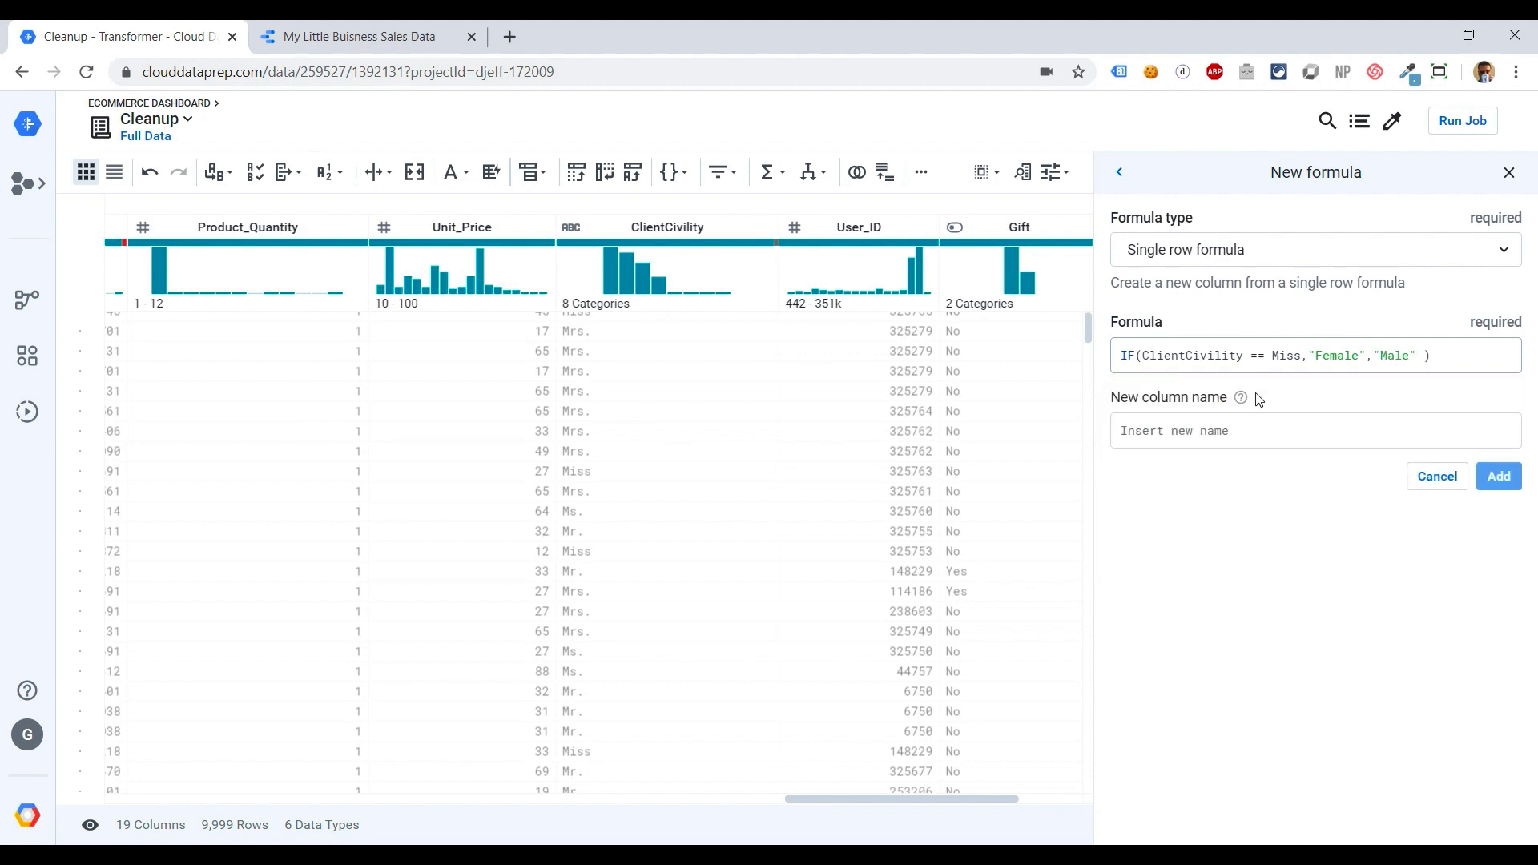
Enclose the value Miss in double quotes in the formula's ClientCivility condition
{"action": "left_click", "coordinate": [1302, 359]}
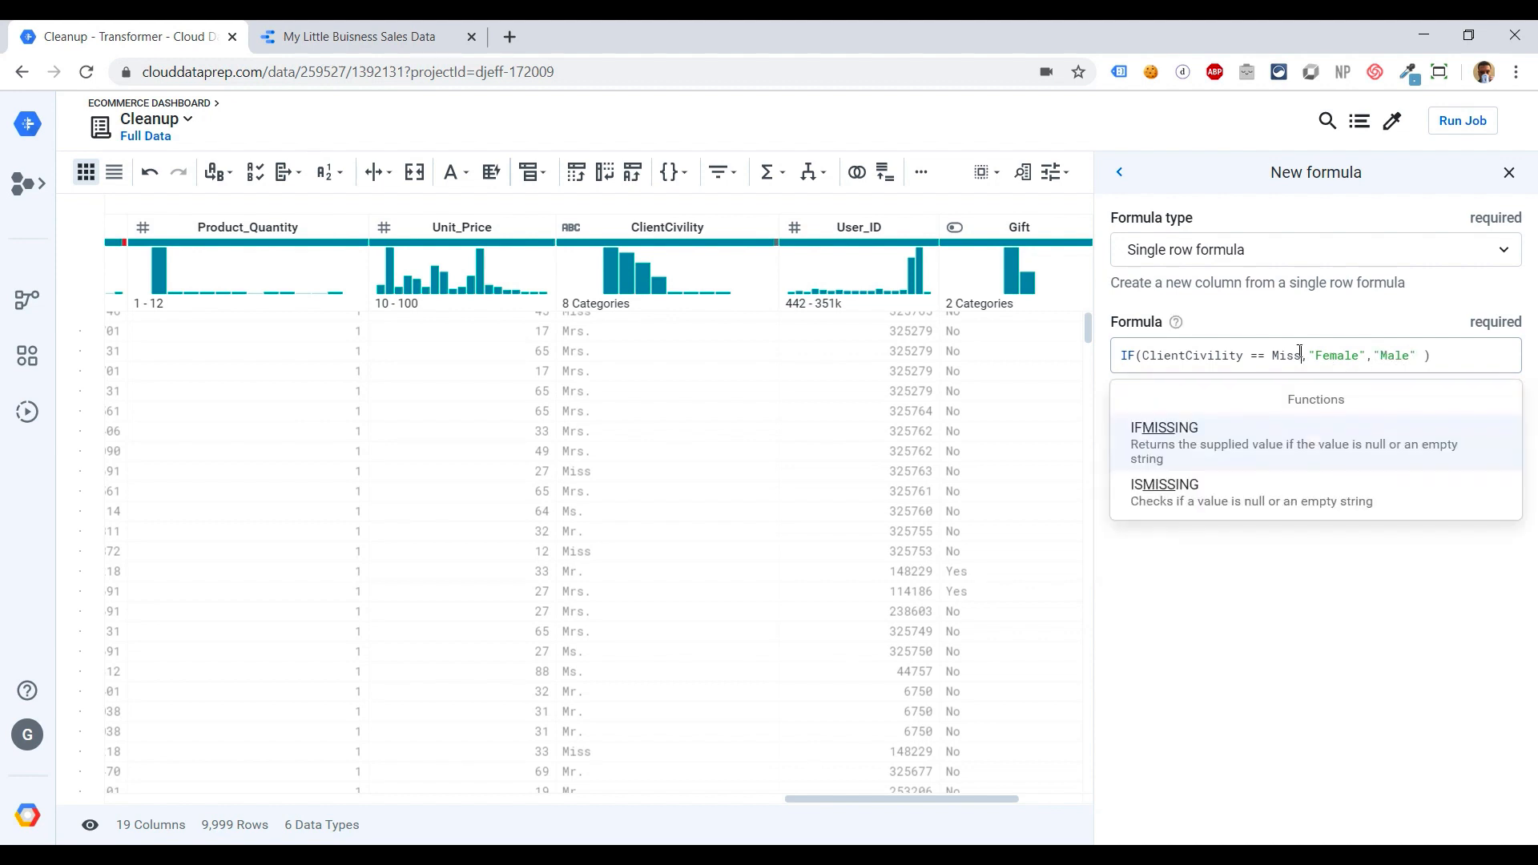
{"action": "type", "text": "\""}
{"action": "key", "text": "Left"}
{"action": "key", "text": "Left"}
{"action": "key", "text": "Left"}
{"action": "key", "text": "Left"}
{"action": "key", "text": "Left"}
{"action": "type", "text": "\""}
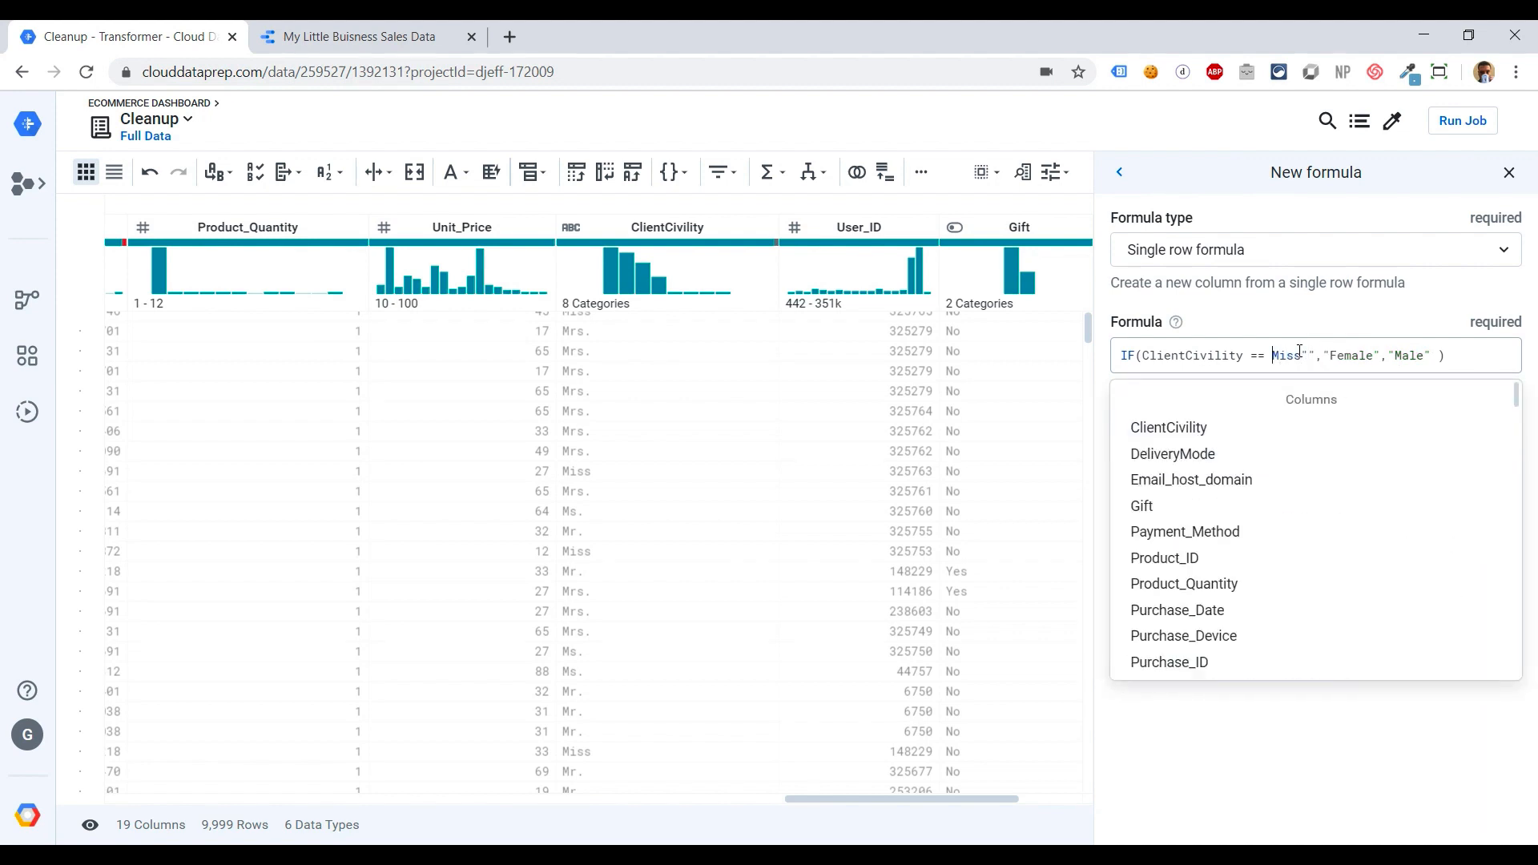
{"action": "left_click", "coordinate": [1317, 356]}
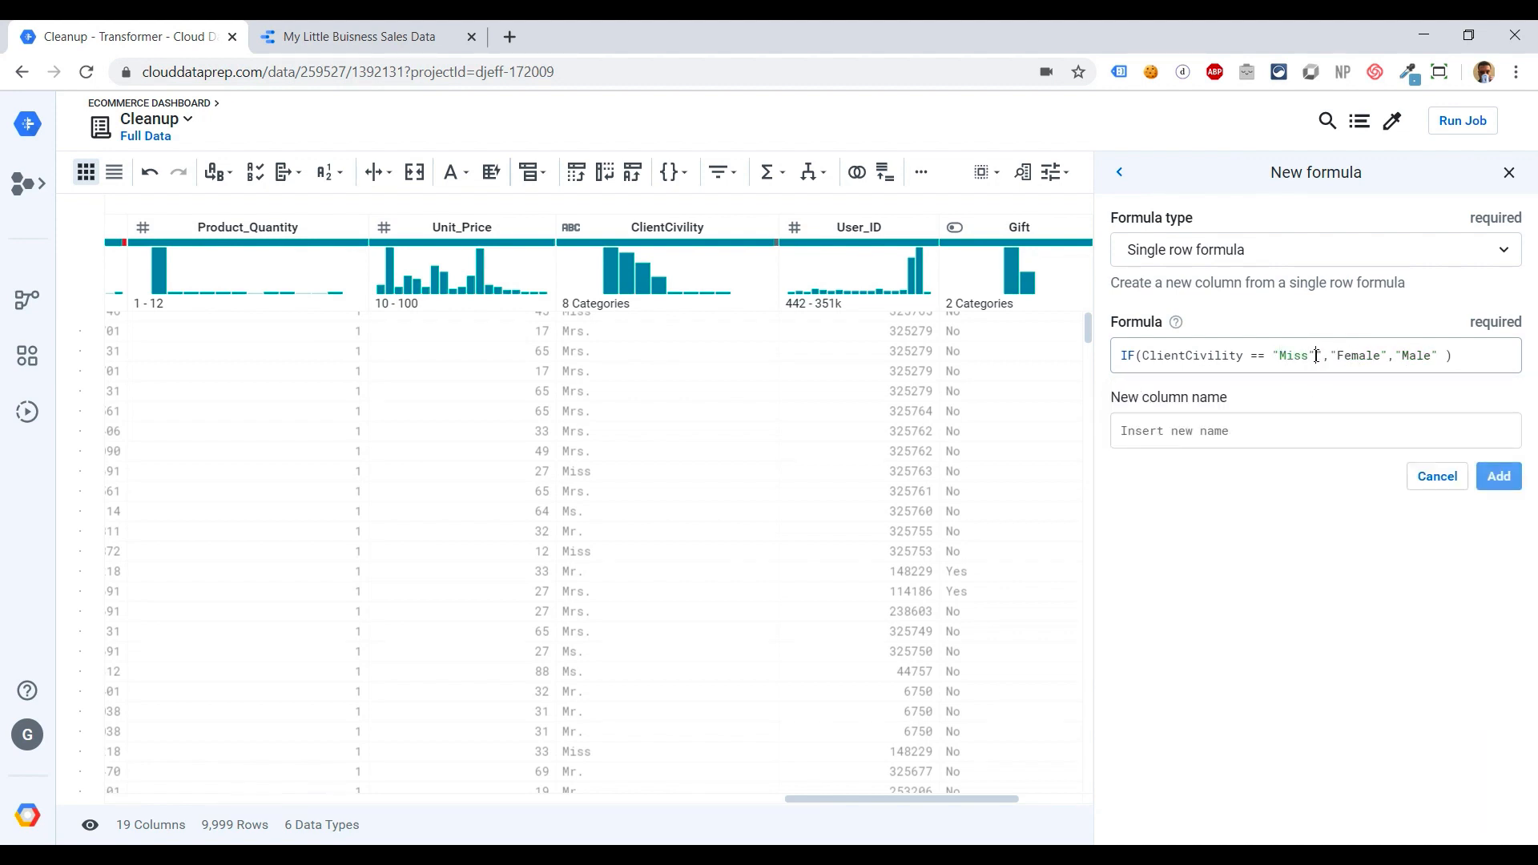
{"action": "key", "text": "BackSpace"}
{"action": "type", "text": "\""}
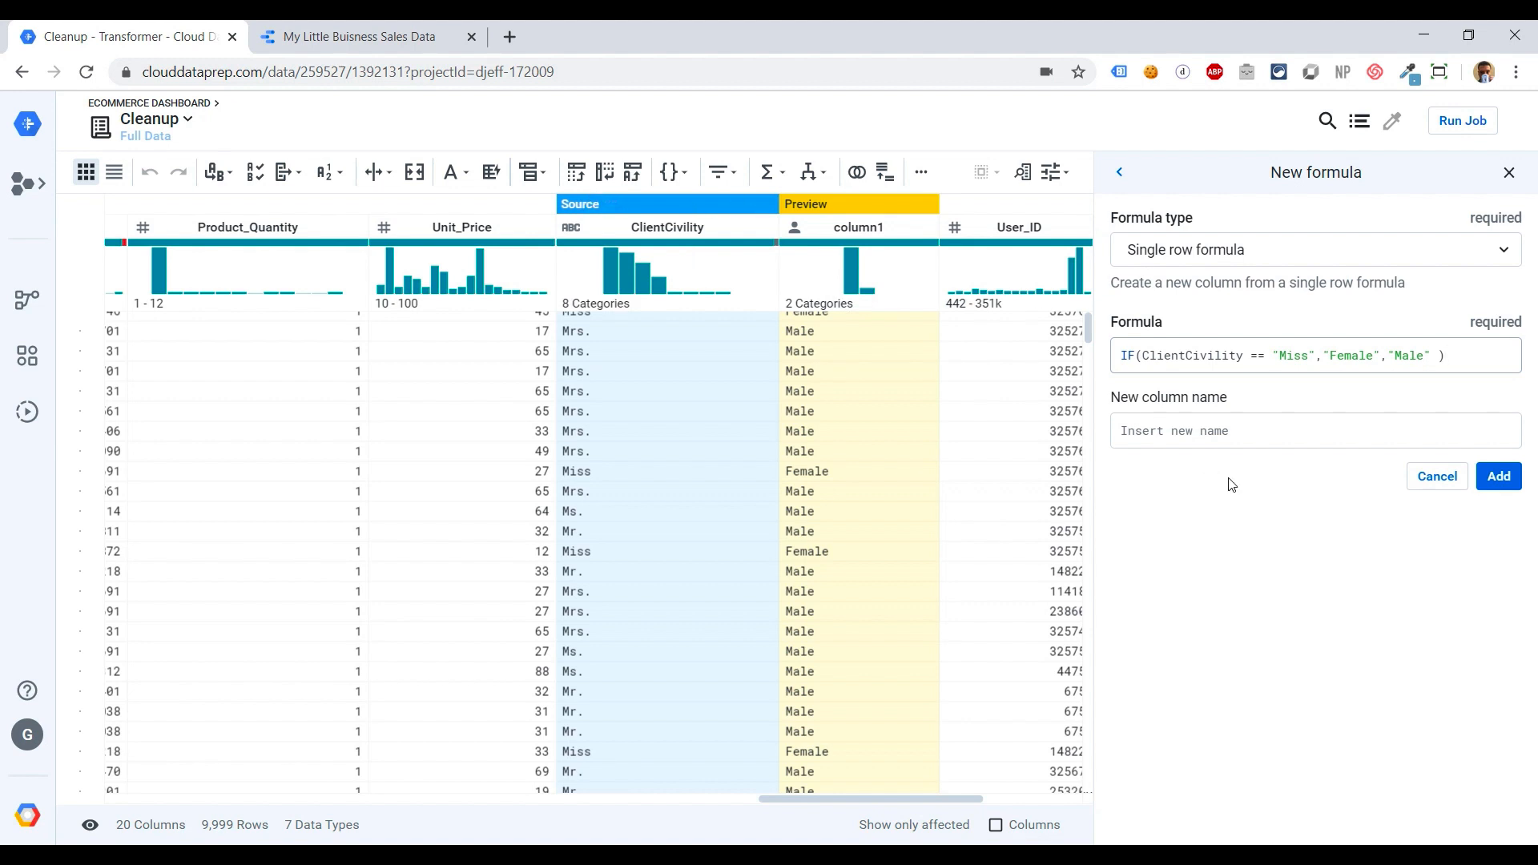
Name the new formula column ClientGender
{"action": "left_click", "coordinate": [1177, 422]}
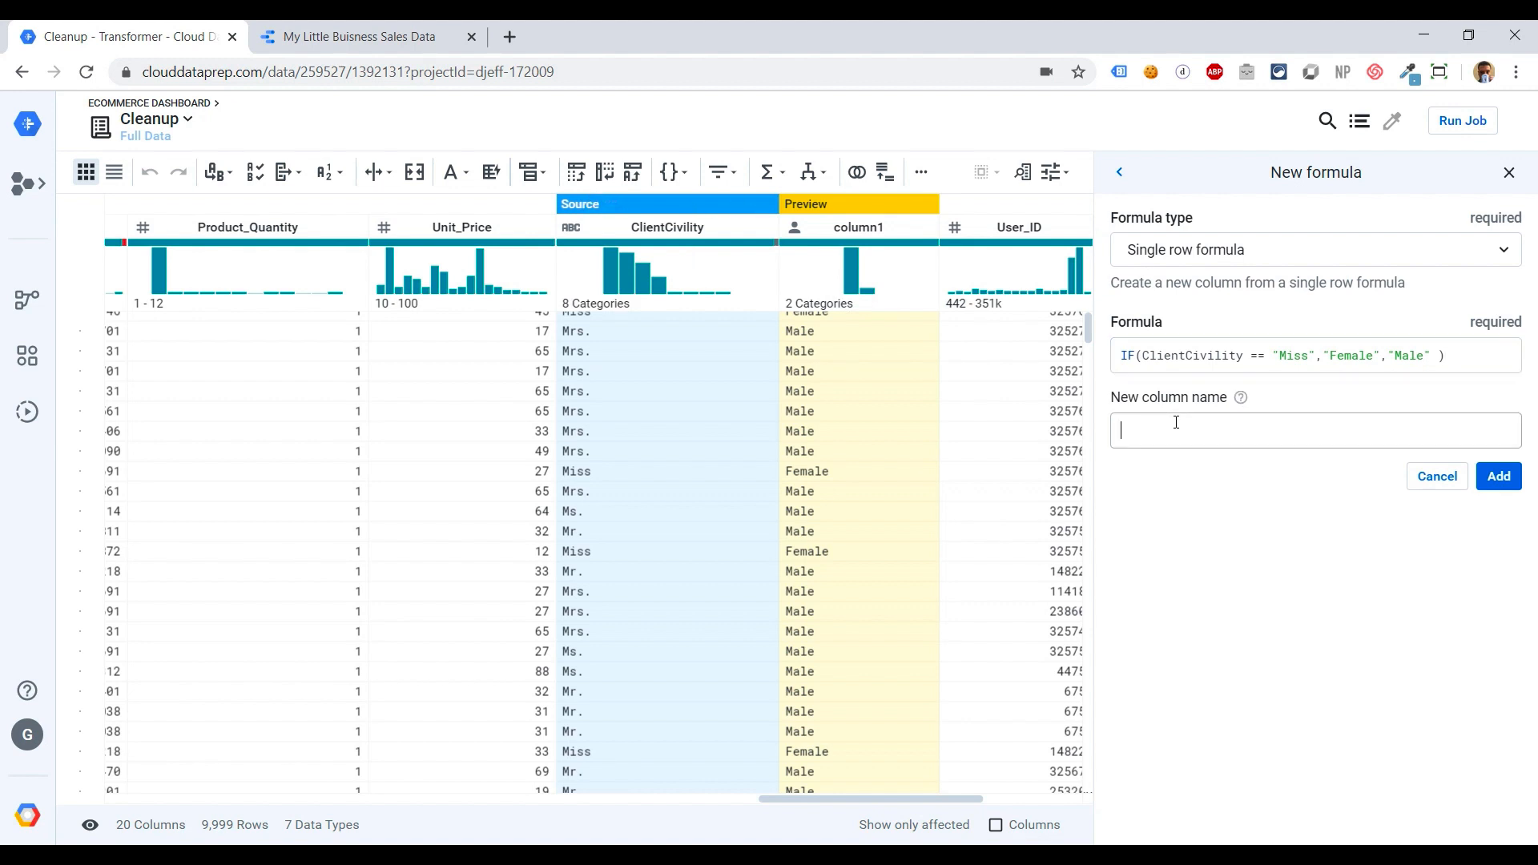
{"action": "type", "text": "Client"}
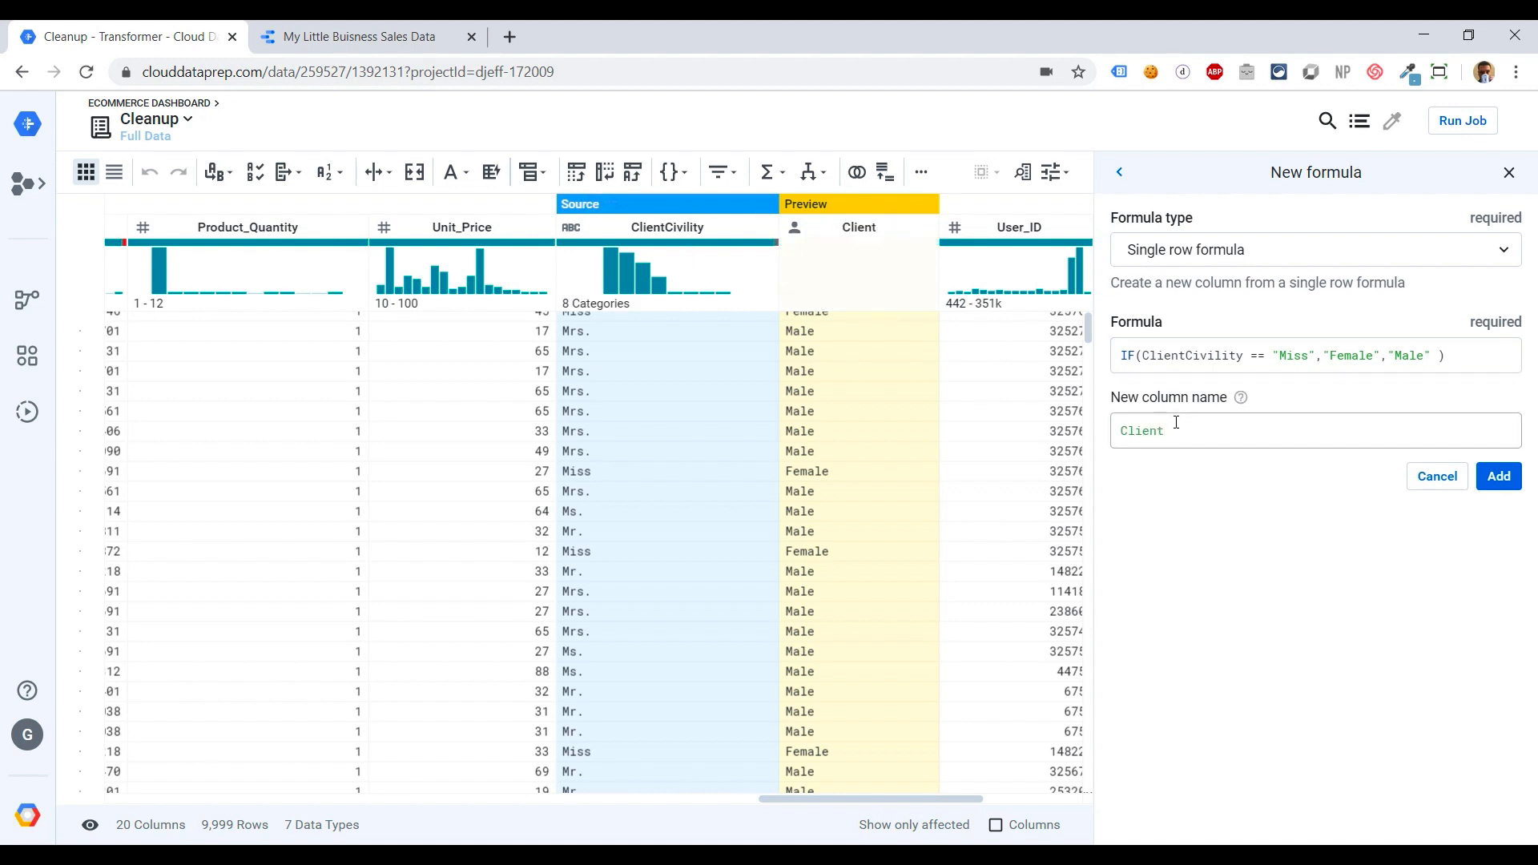
{"action": "type", "text": "Gender"}
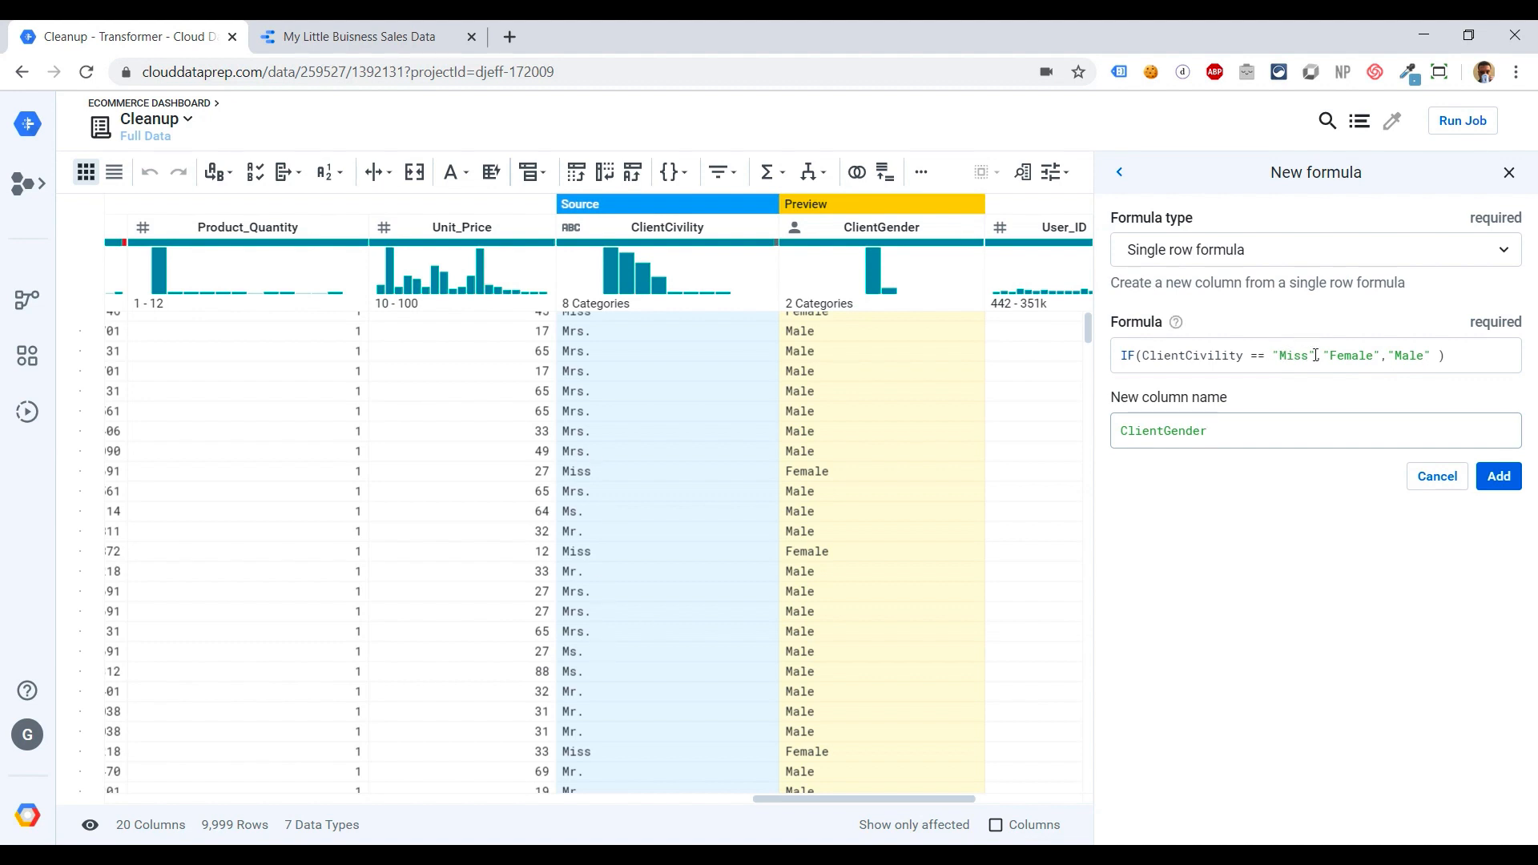
Replace the IF formula's equality condition with a MATCHES function that checks the ClientCivility column
{"action": "left_click_drag", "start_coordinate": [1316, 355], "coordinate": [1145, 356]}
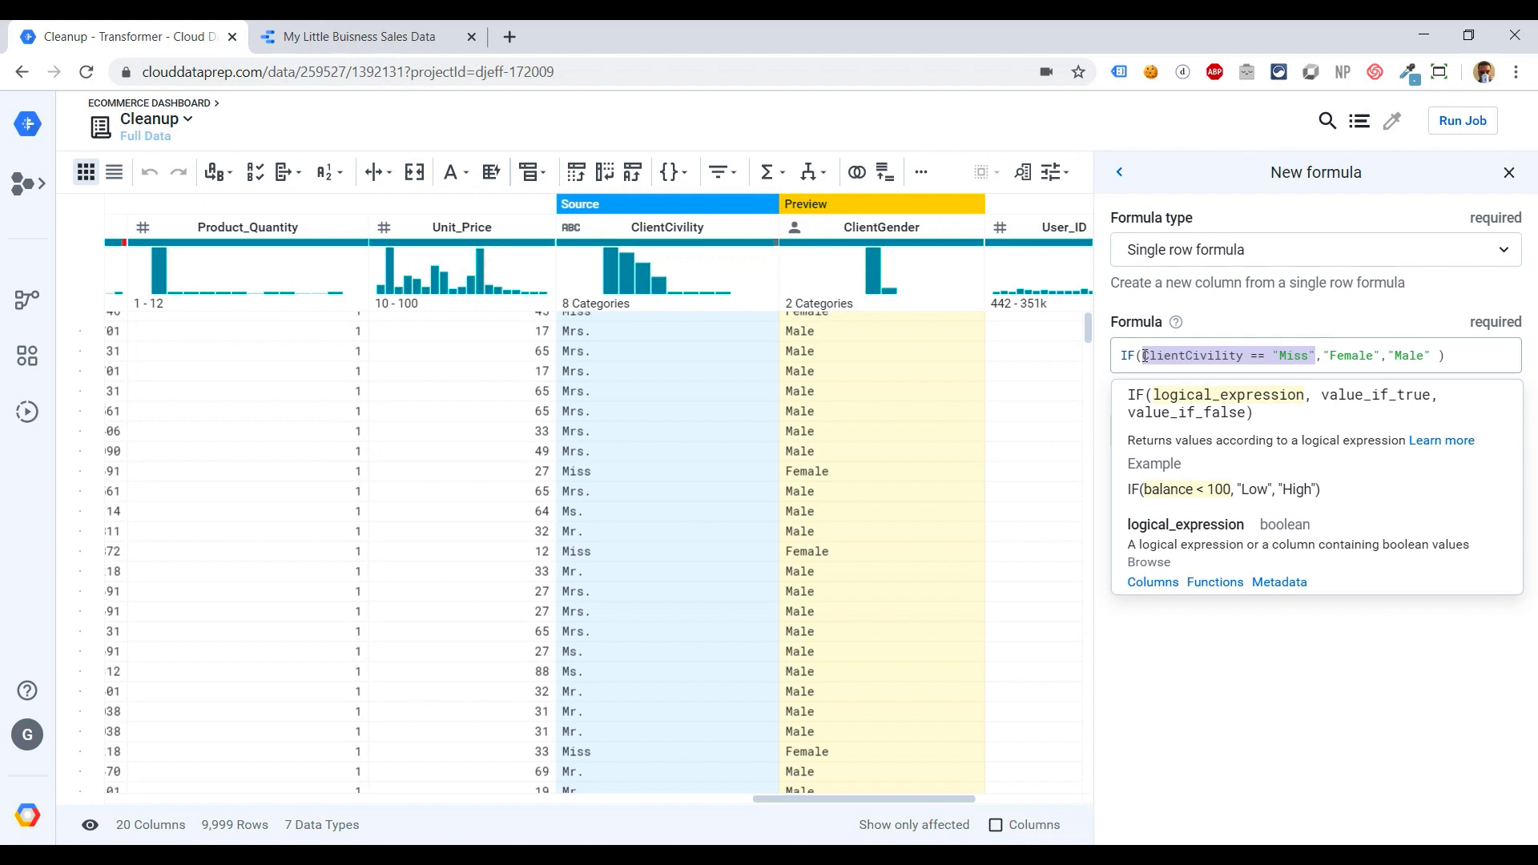
{"action": "type", "text": "Ma"}
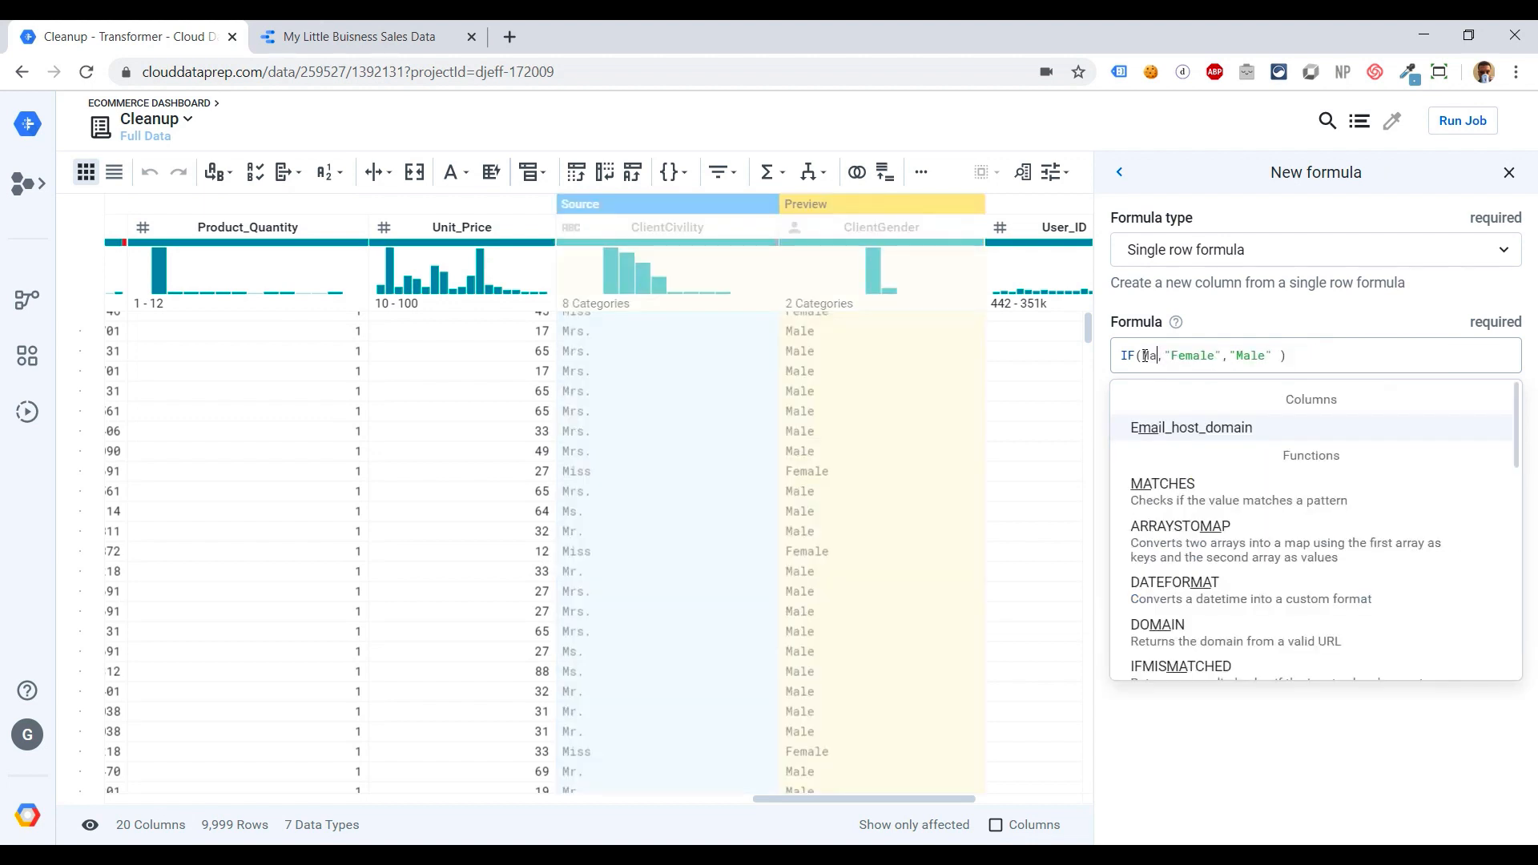
{"action": "left_click", "coordinate": [1178, 487]}
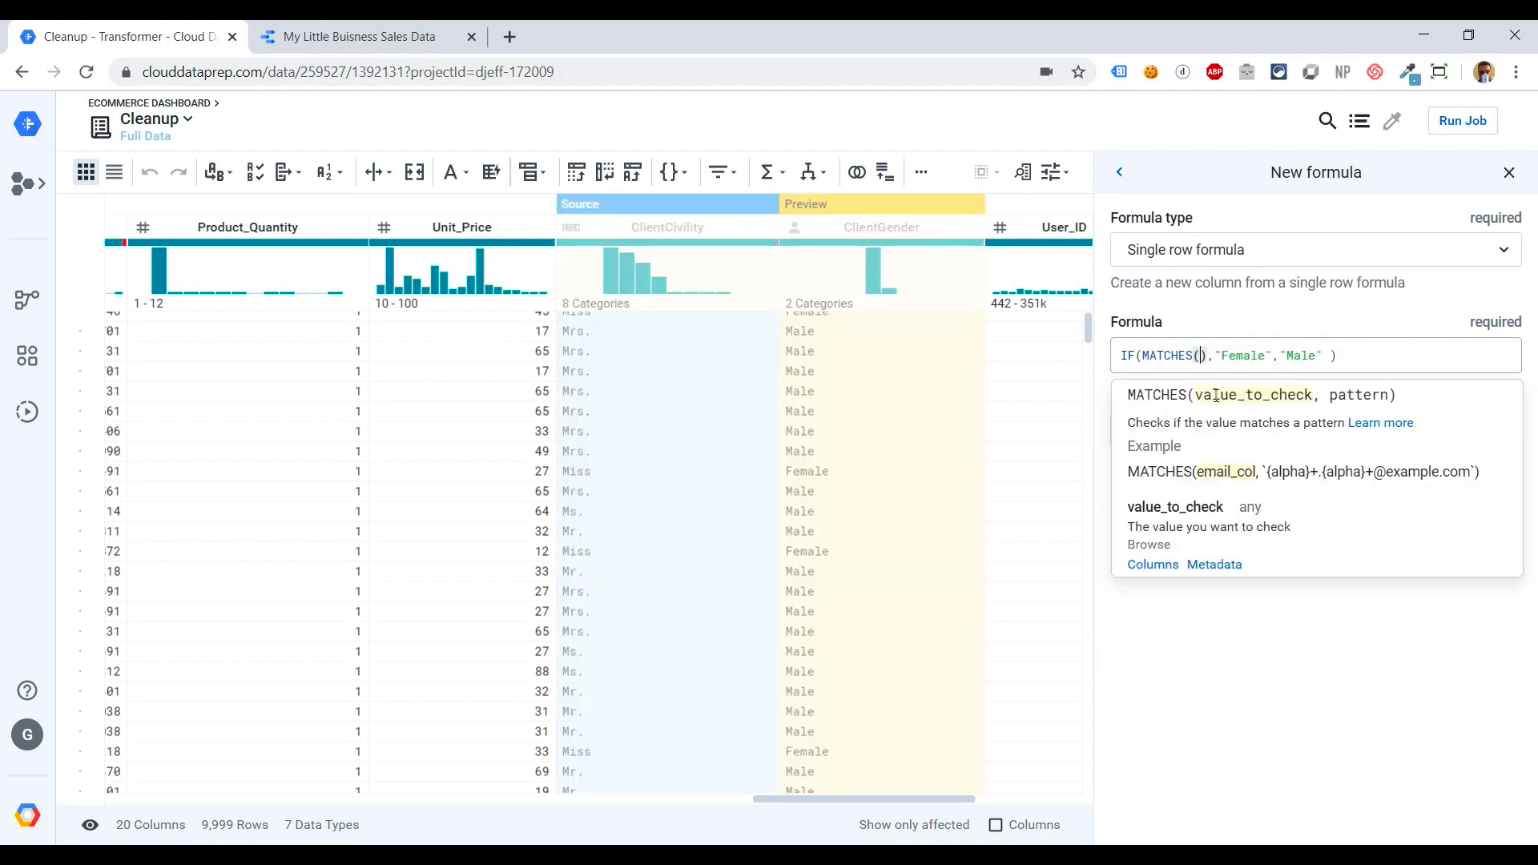
{"action": "type", "text": "Clien"}
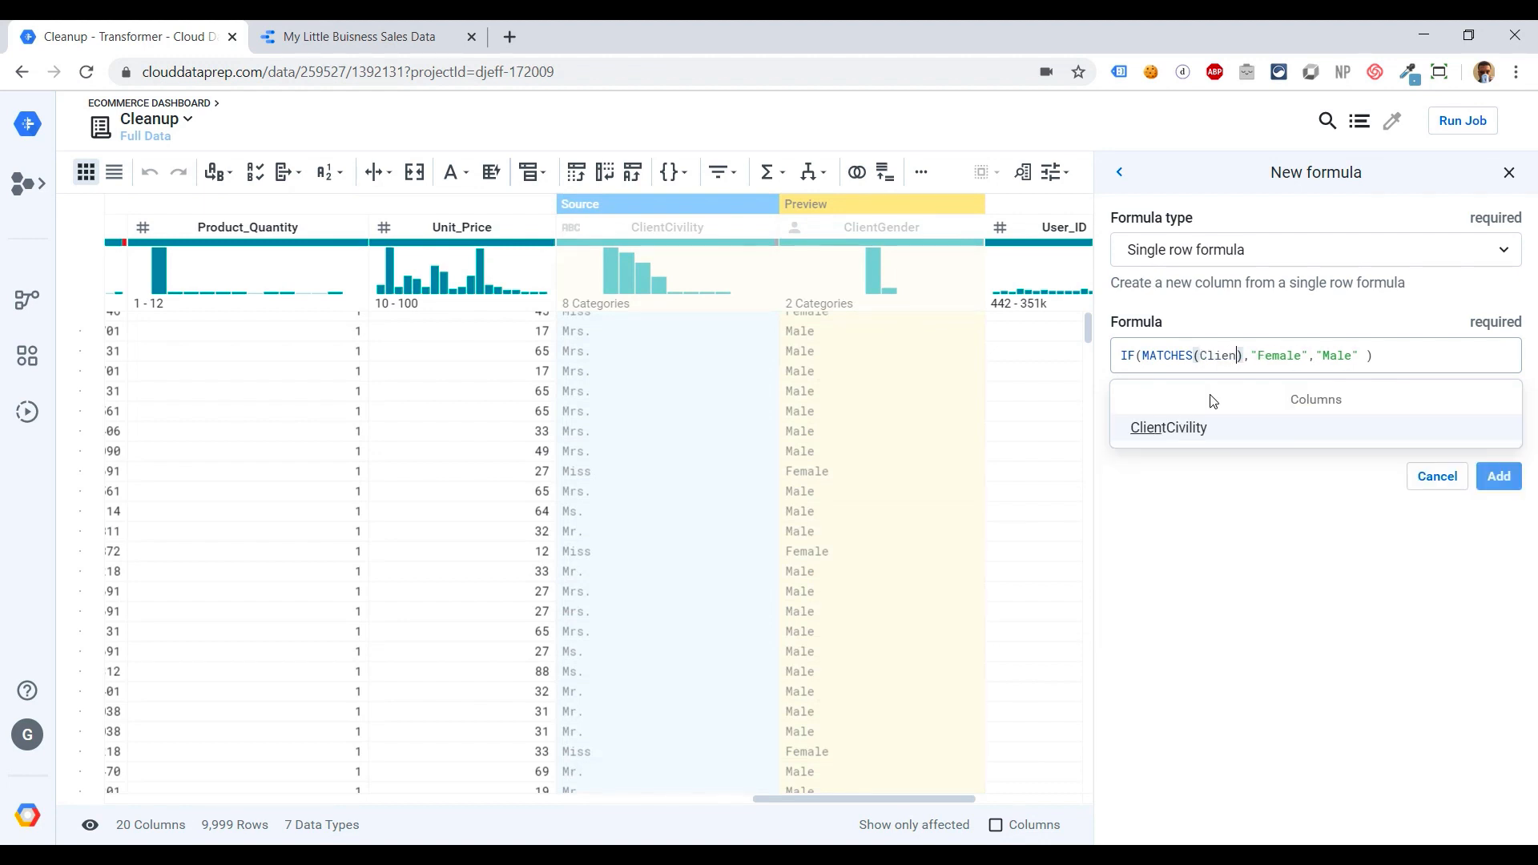
{"action": "left_click", "coordinate": [1178, 437]}
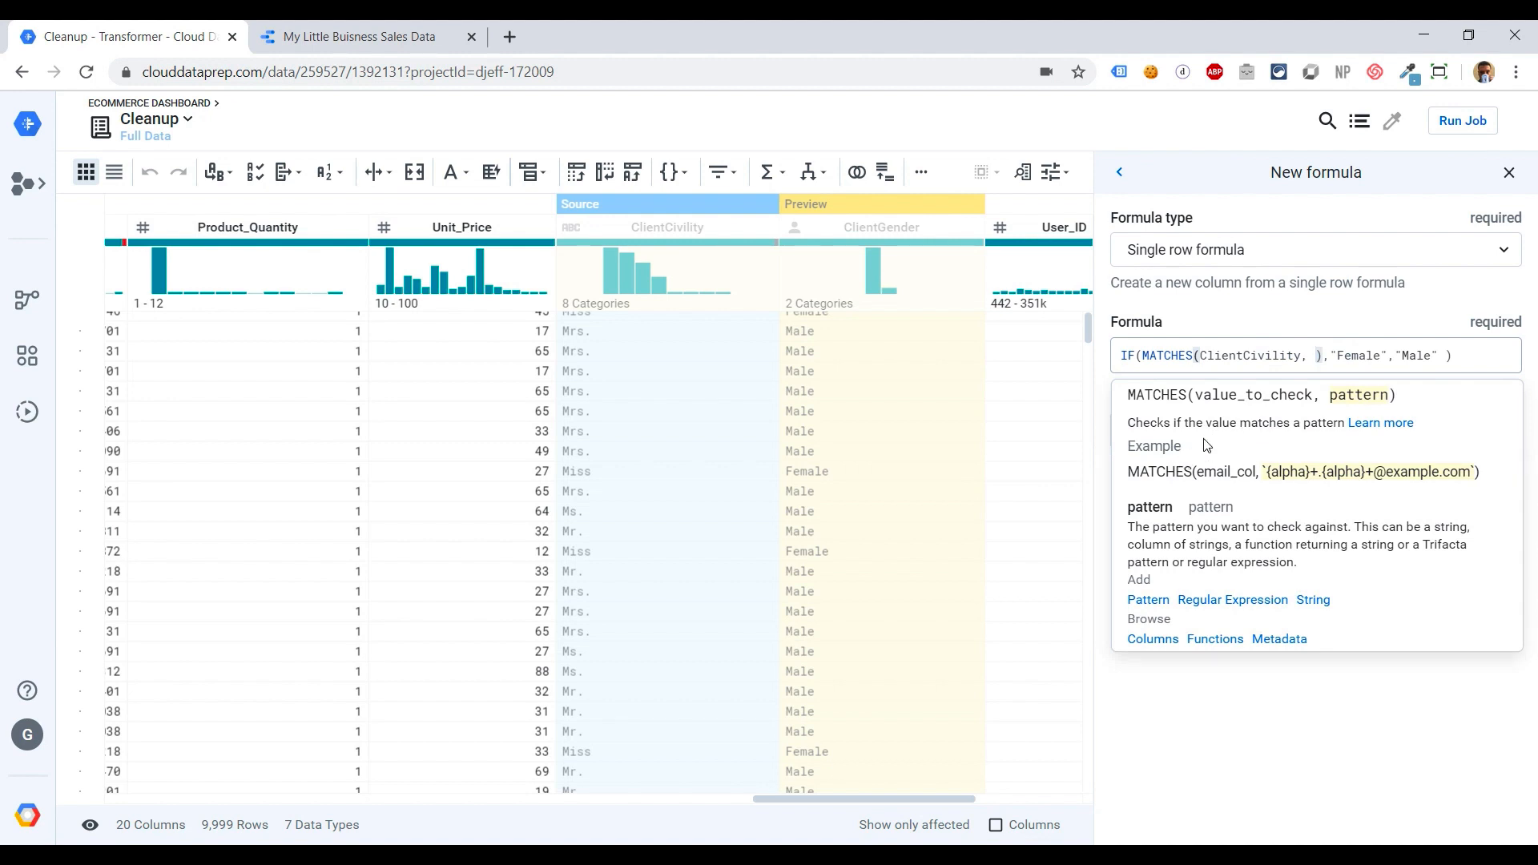
Use the regular expression /Miss|Mrs|Ms./ as the MATCHES pattern and add the ClientGender formula to the recipe
{"action": "key", "text": "BackSpace"}
{"action": "type", "text": "//"}
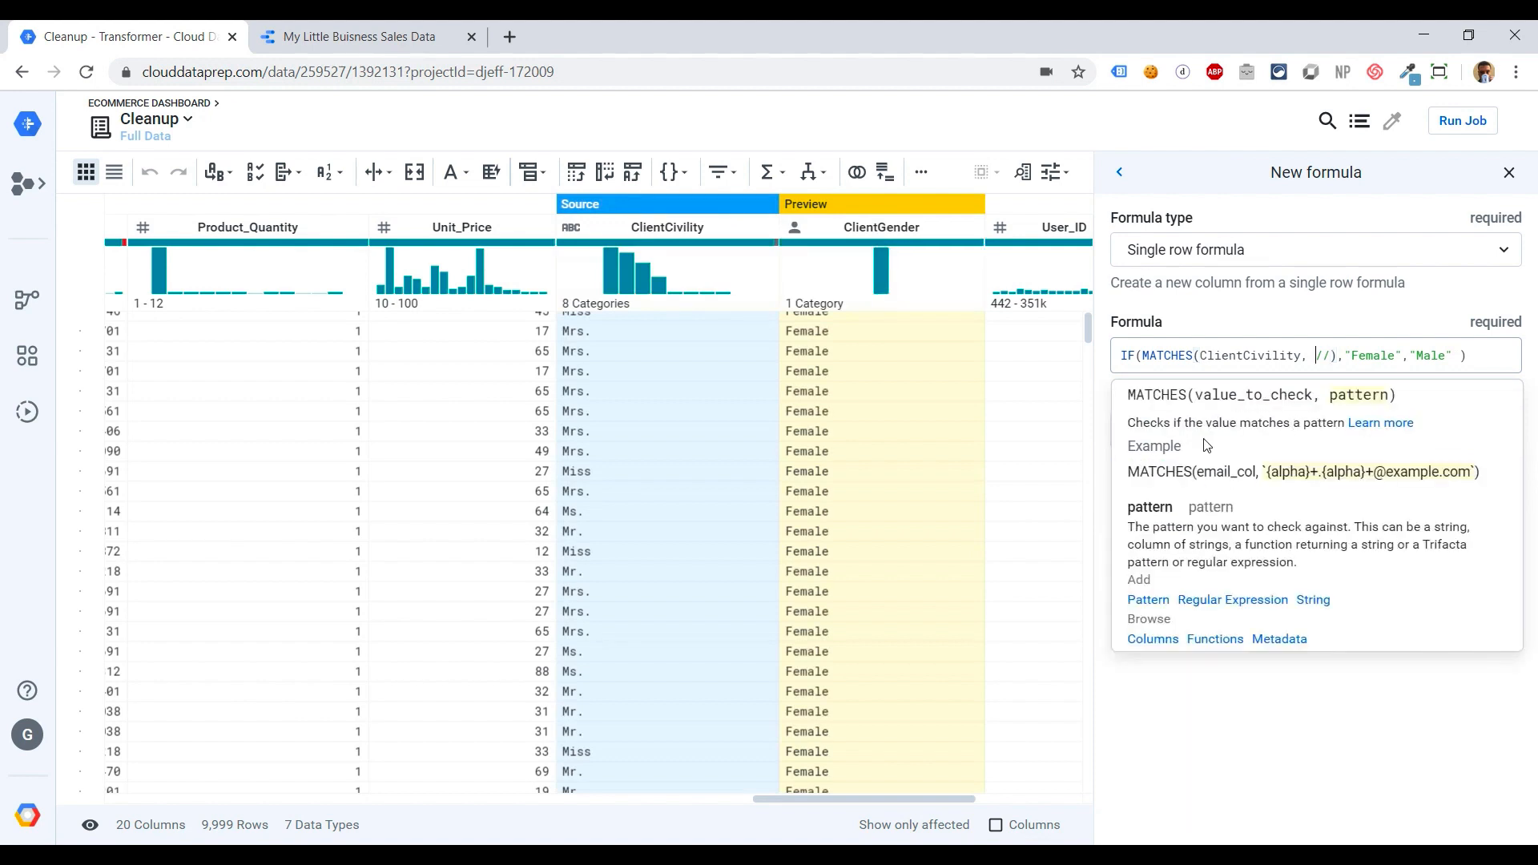
{"action": "key", "text": "Right"}
{"action": "type", "text": "Mis"}
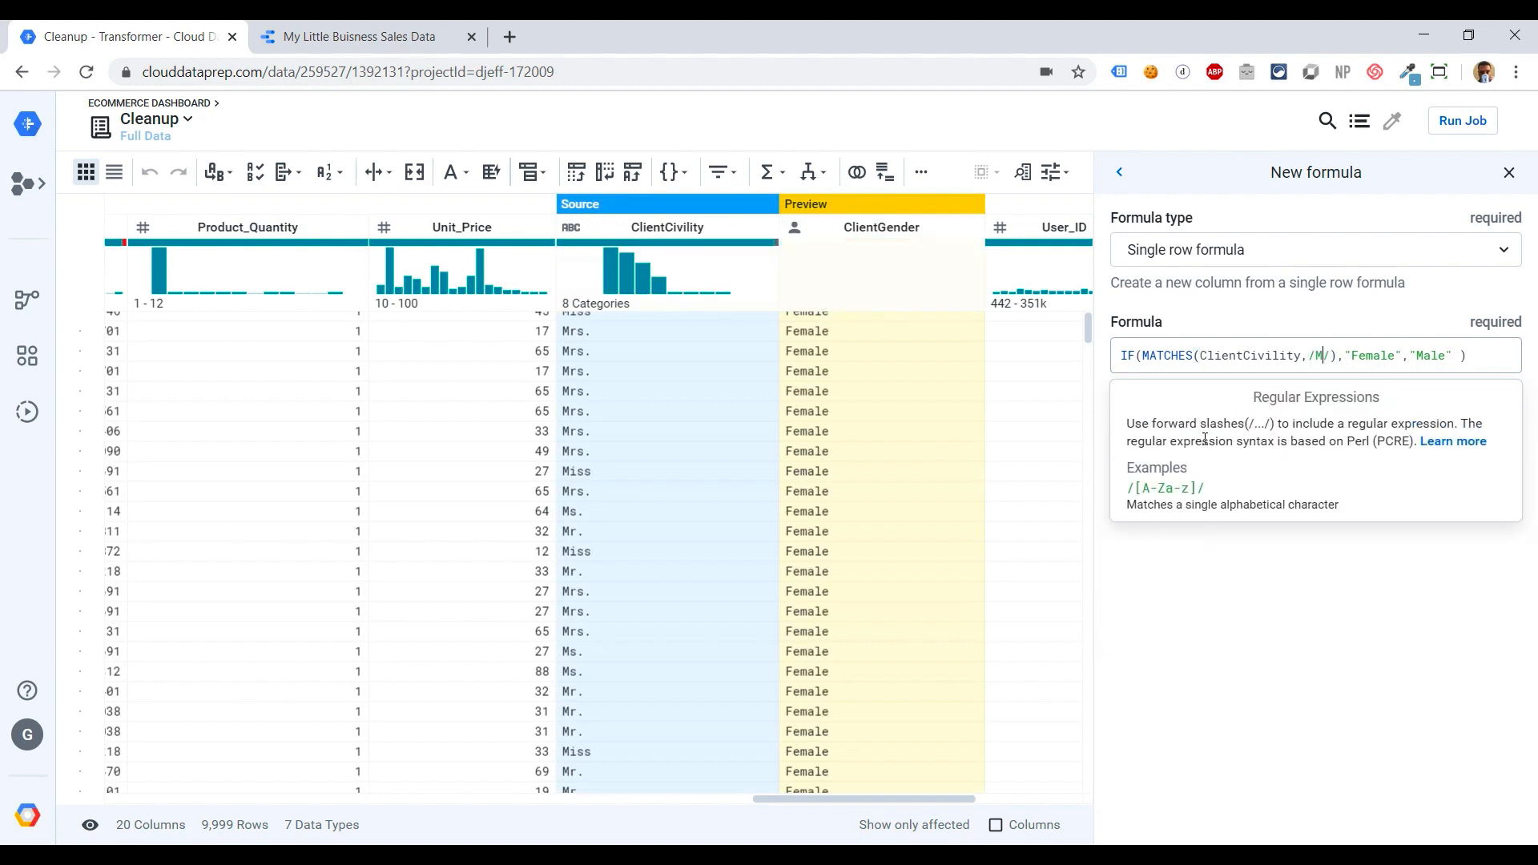
{"action": "type", "text": "s|"}
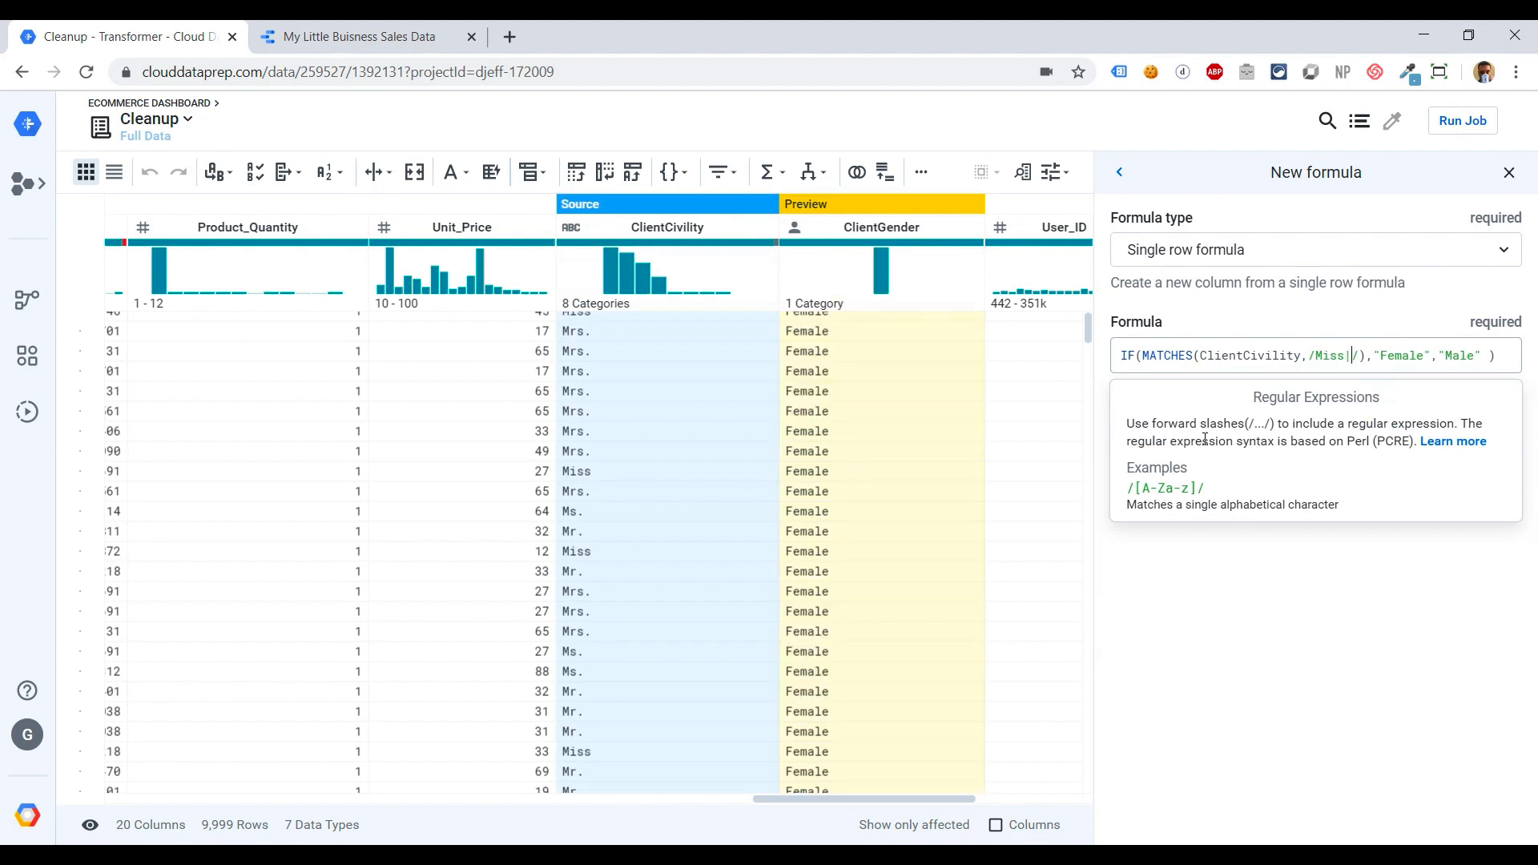
{"action": "type", "text": "Mrs"}
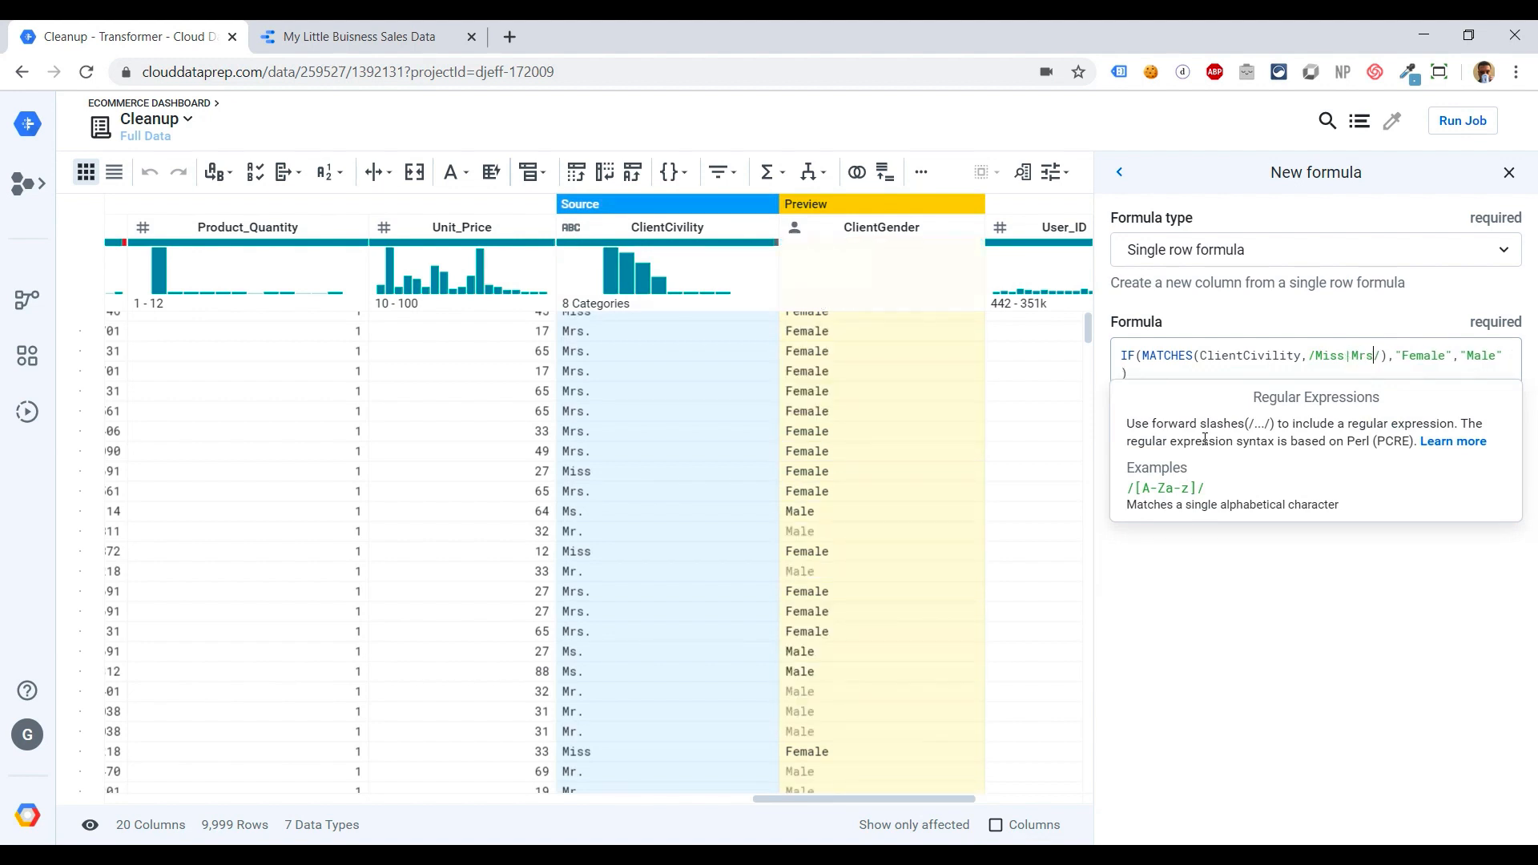
{"action": "type", "text": "|"}
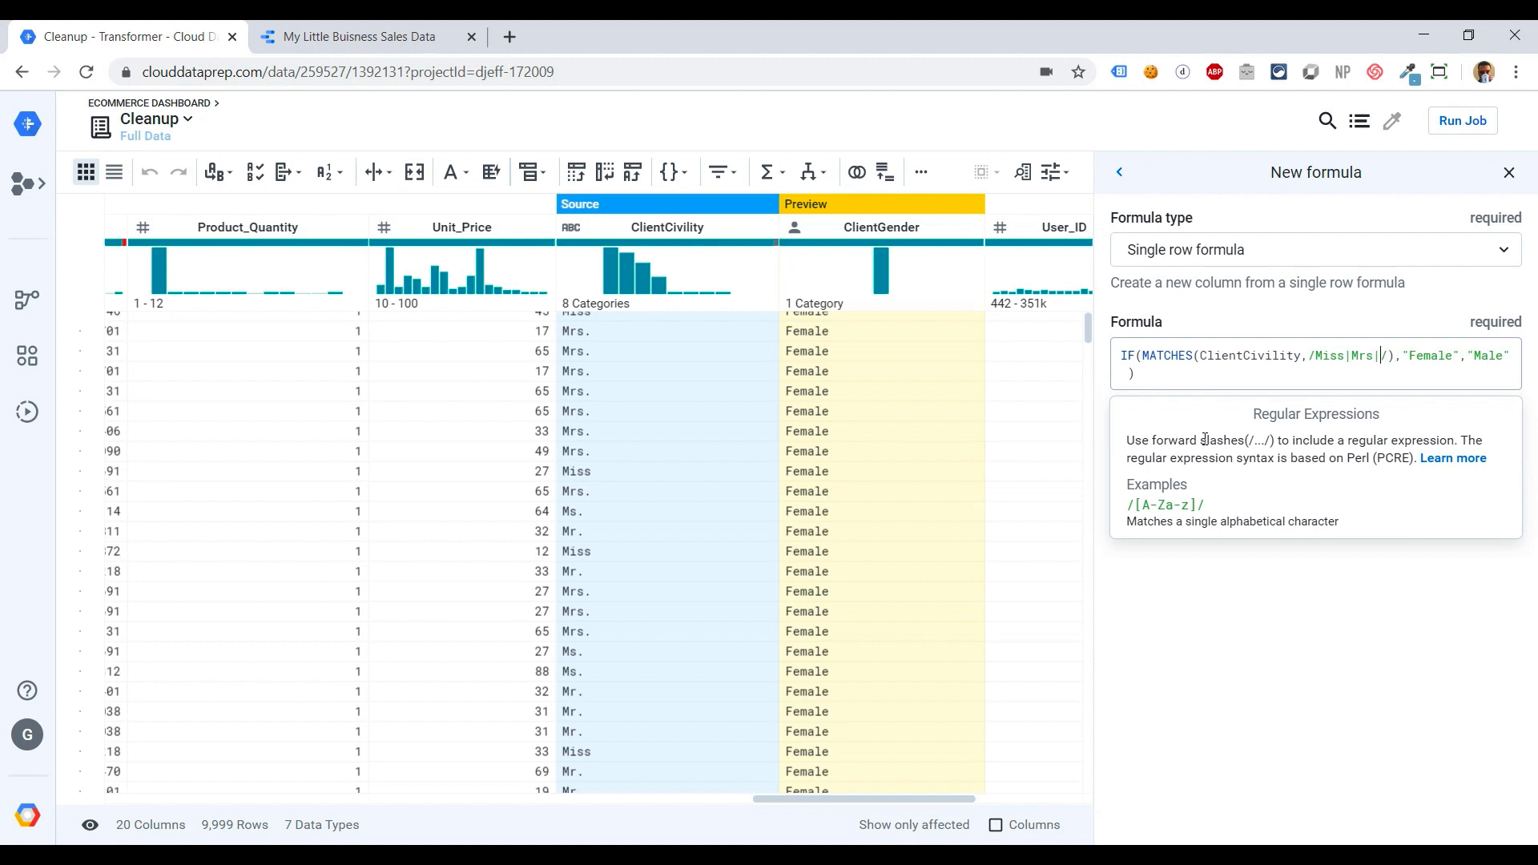
{"action": "type", "text": "Ms."}
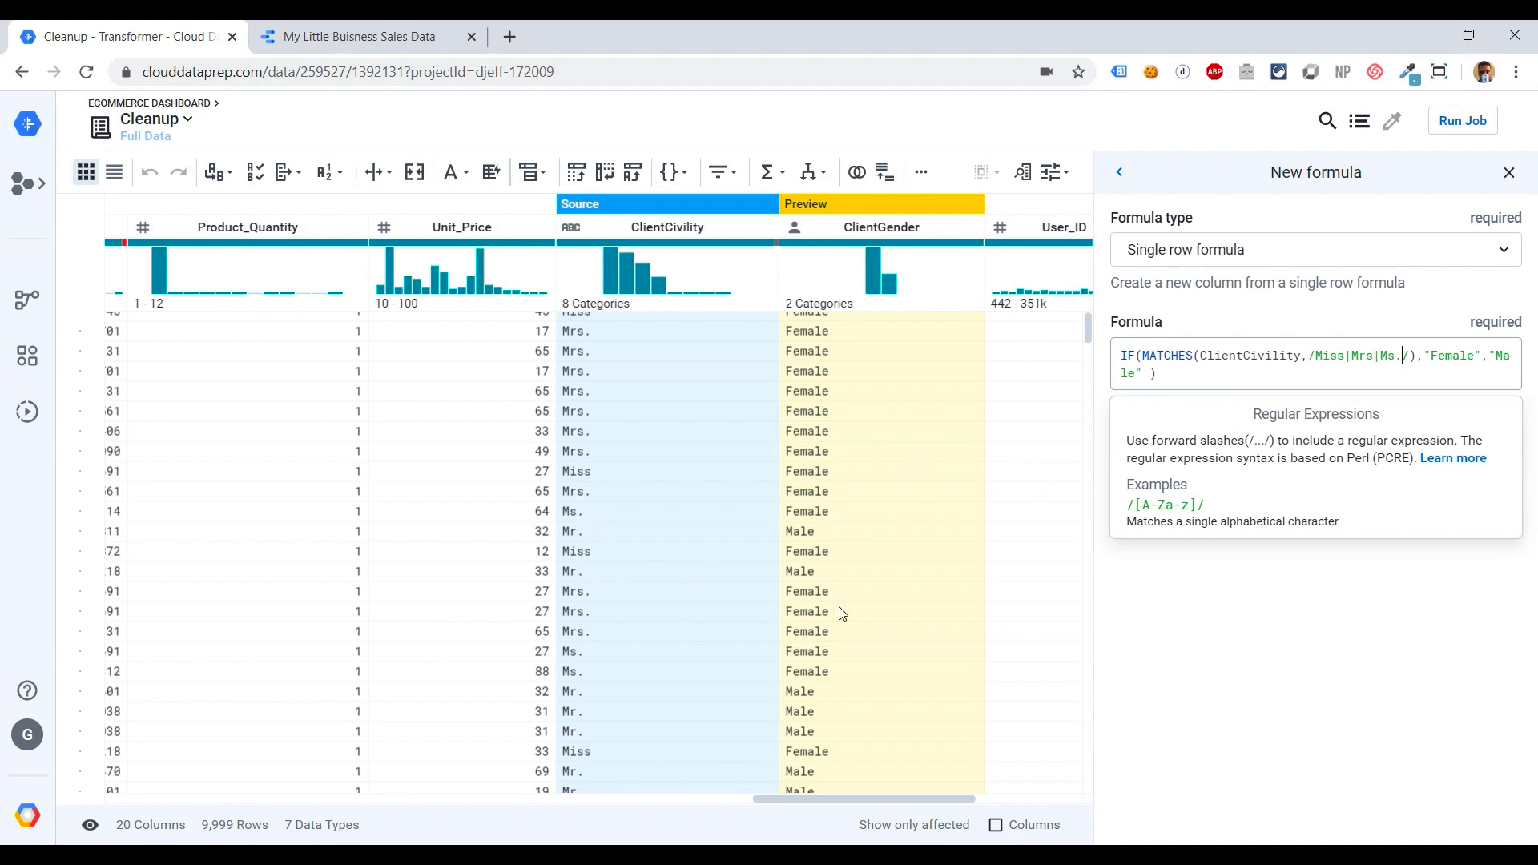
{"action": "left_click", "coordinate": [1404, 602]}
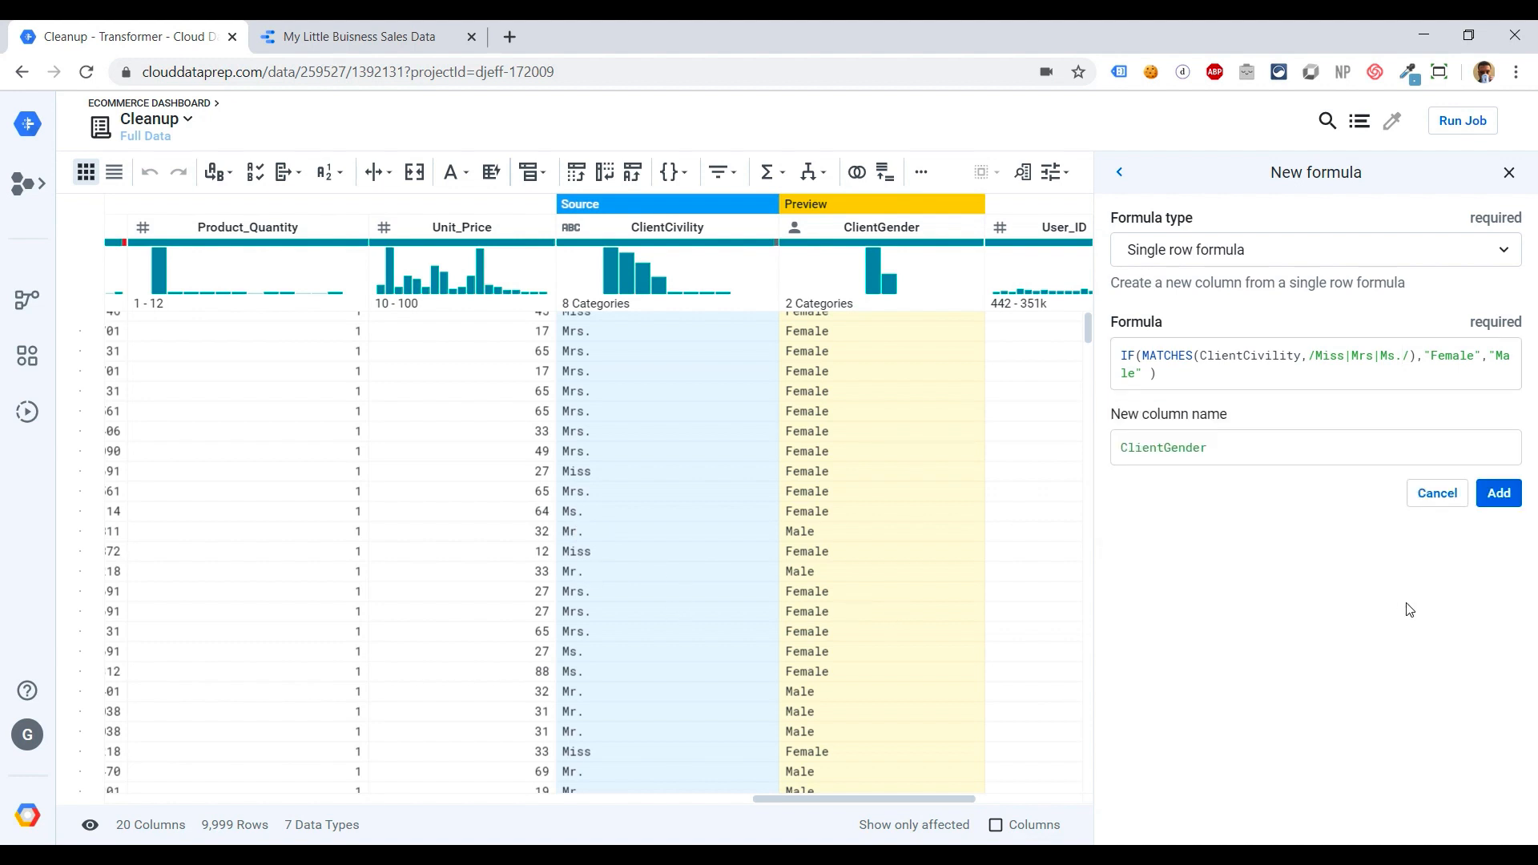
{"action": "left_click", "coordinate": [1500, 494]}
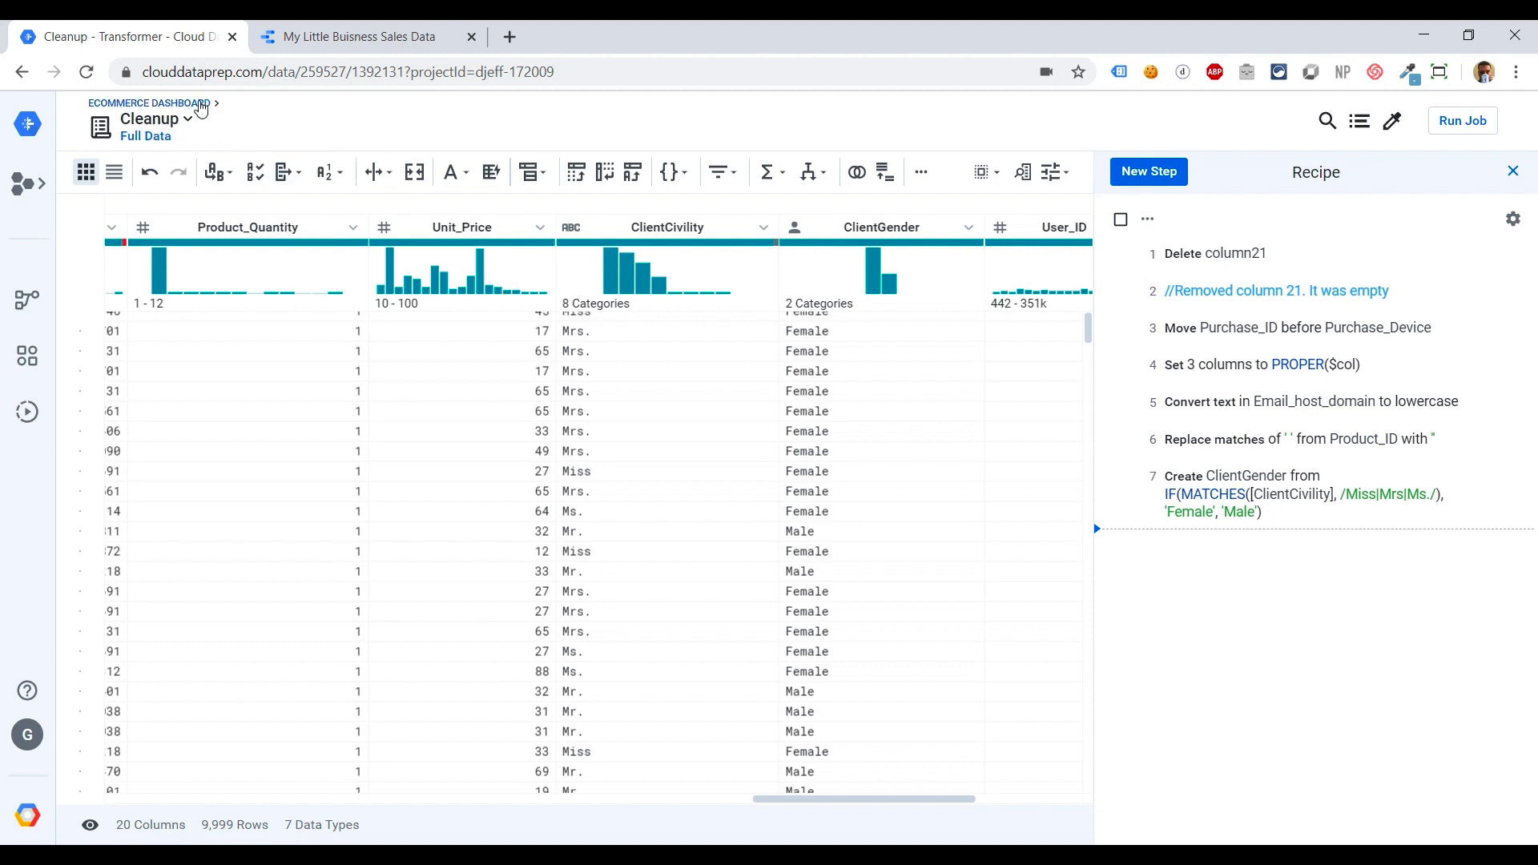
Return to the Ecommerce Dashboard flow and examine the frequency options for scheduling it, without saving a schedule
{"action": "left_click", "coordinate": [200, 109]}
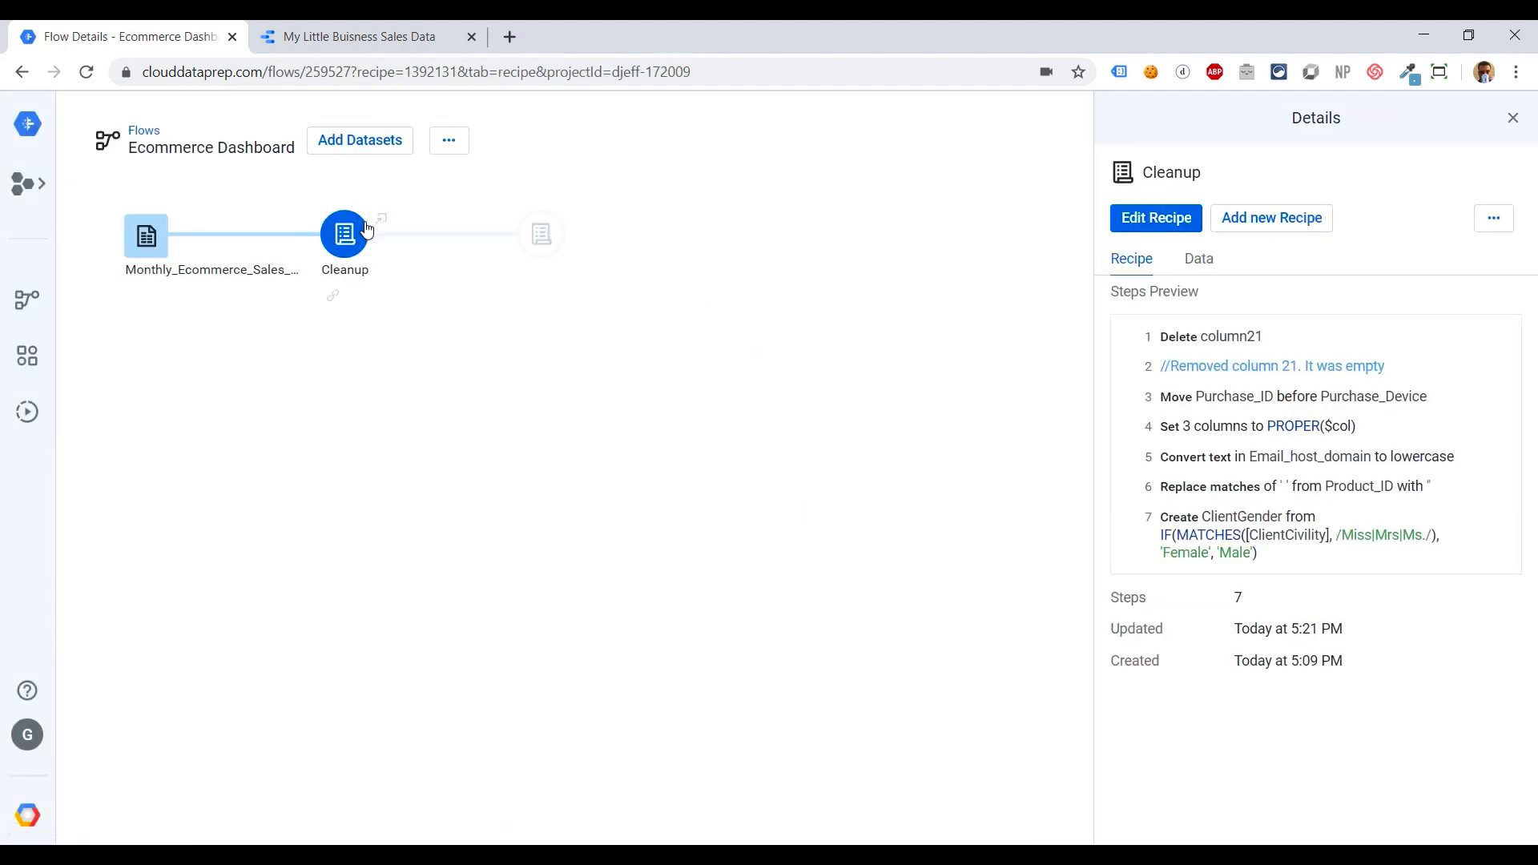
{"action": "left_click", "coordinate": [456, 149]}
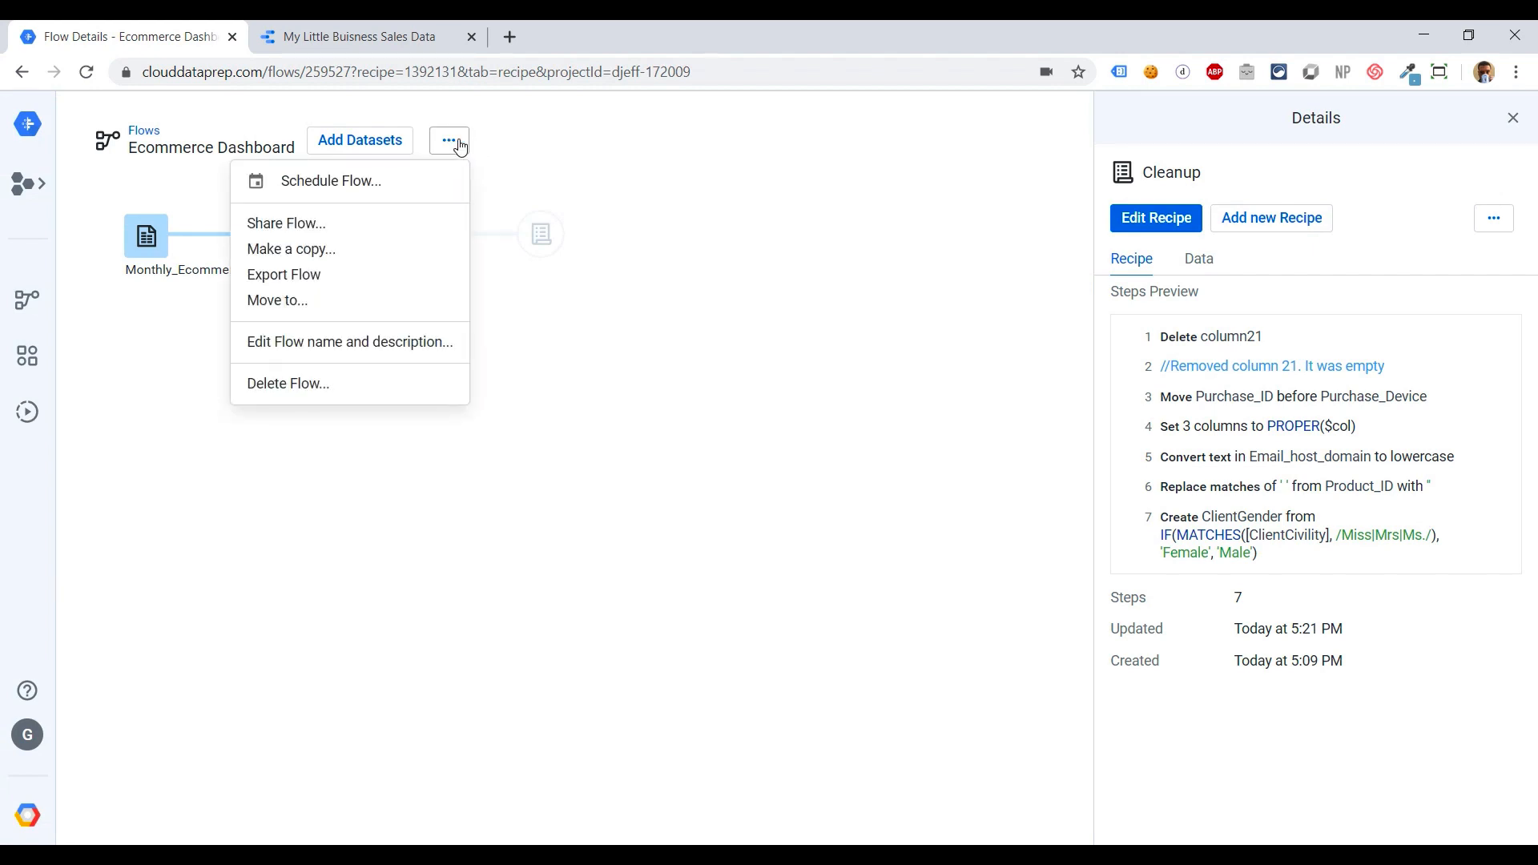
{"action": "left_click", "coordinate": [416, 184]}
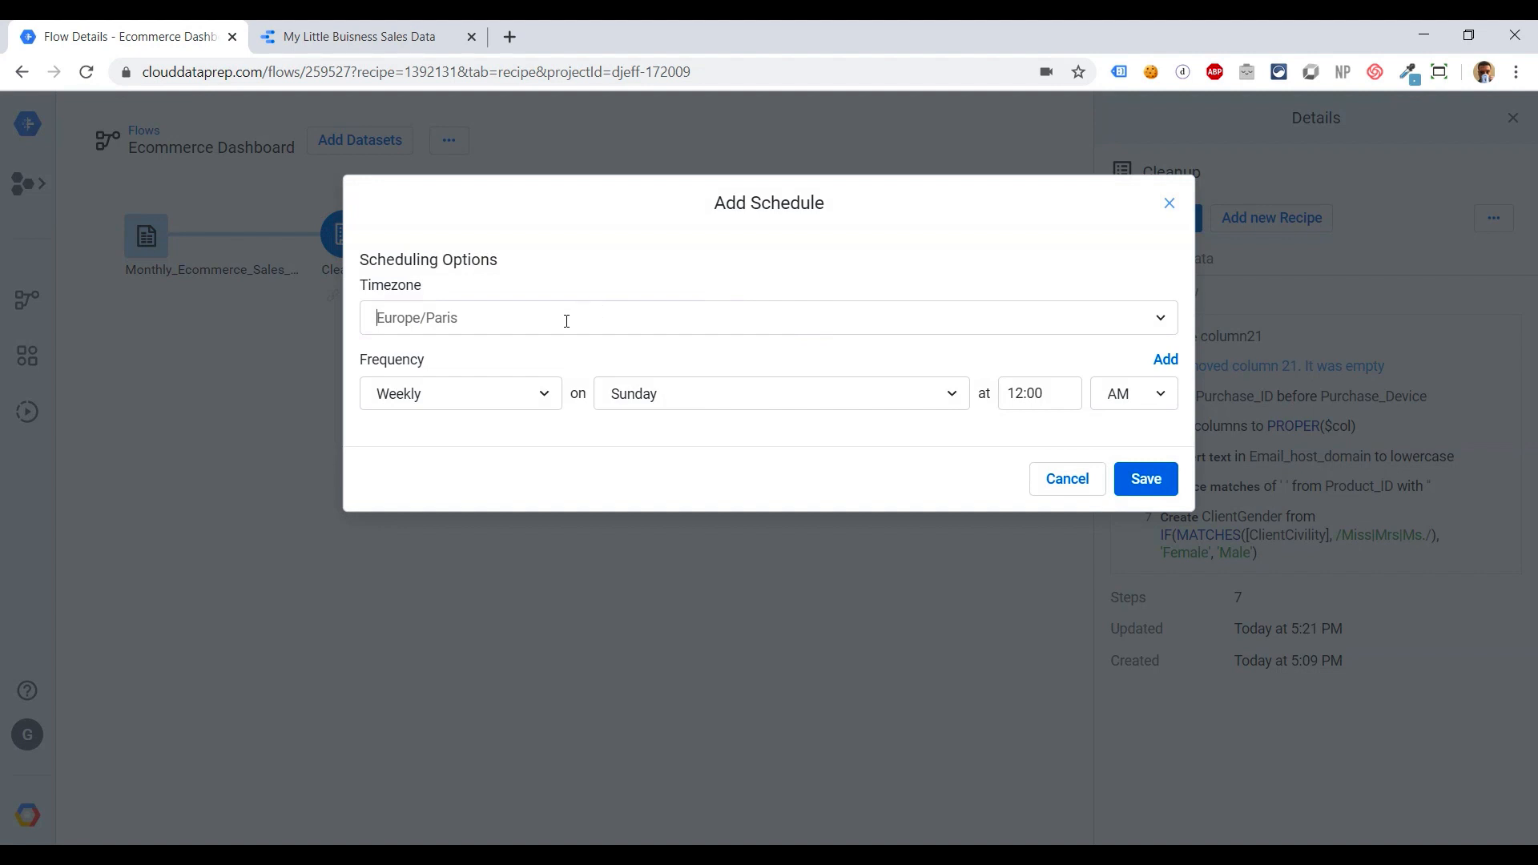
{"action": "left_click", "coordinate": [498, 403]}
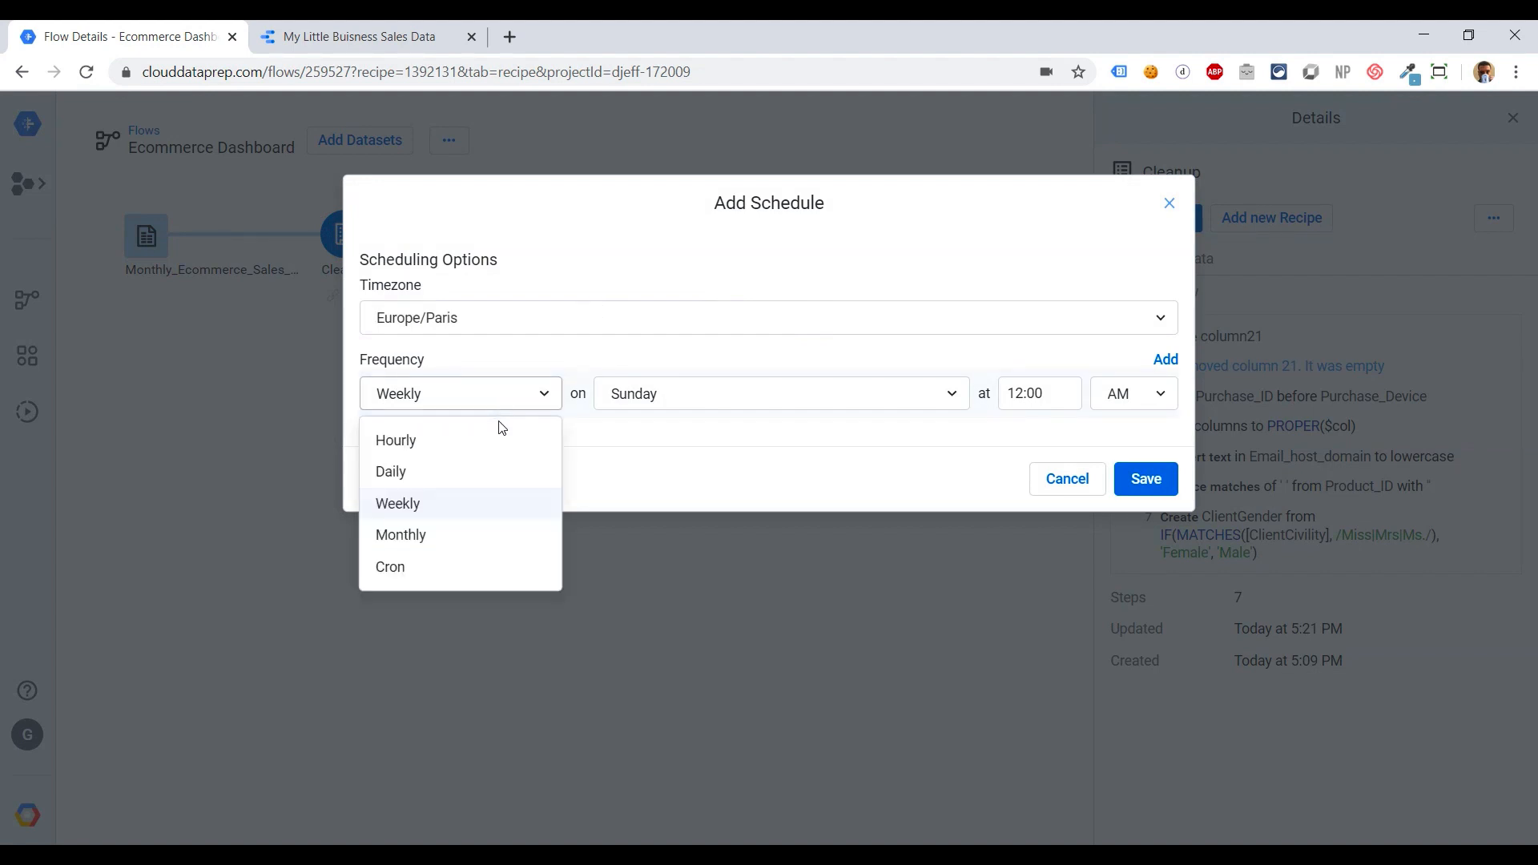
{"action": "left_click", "coordinate": [661, 478]}
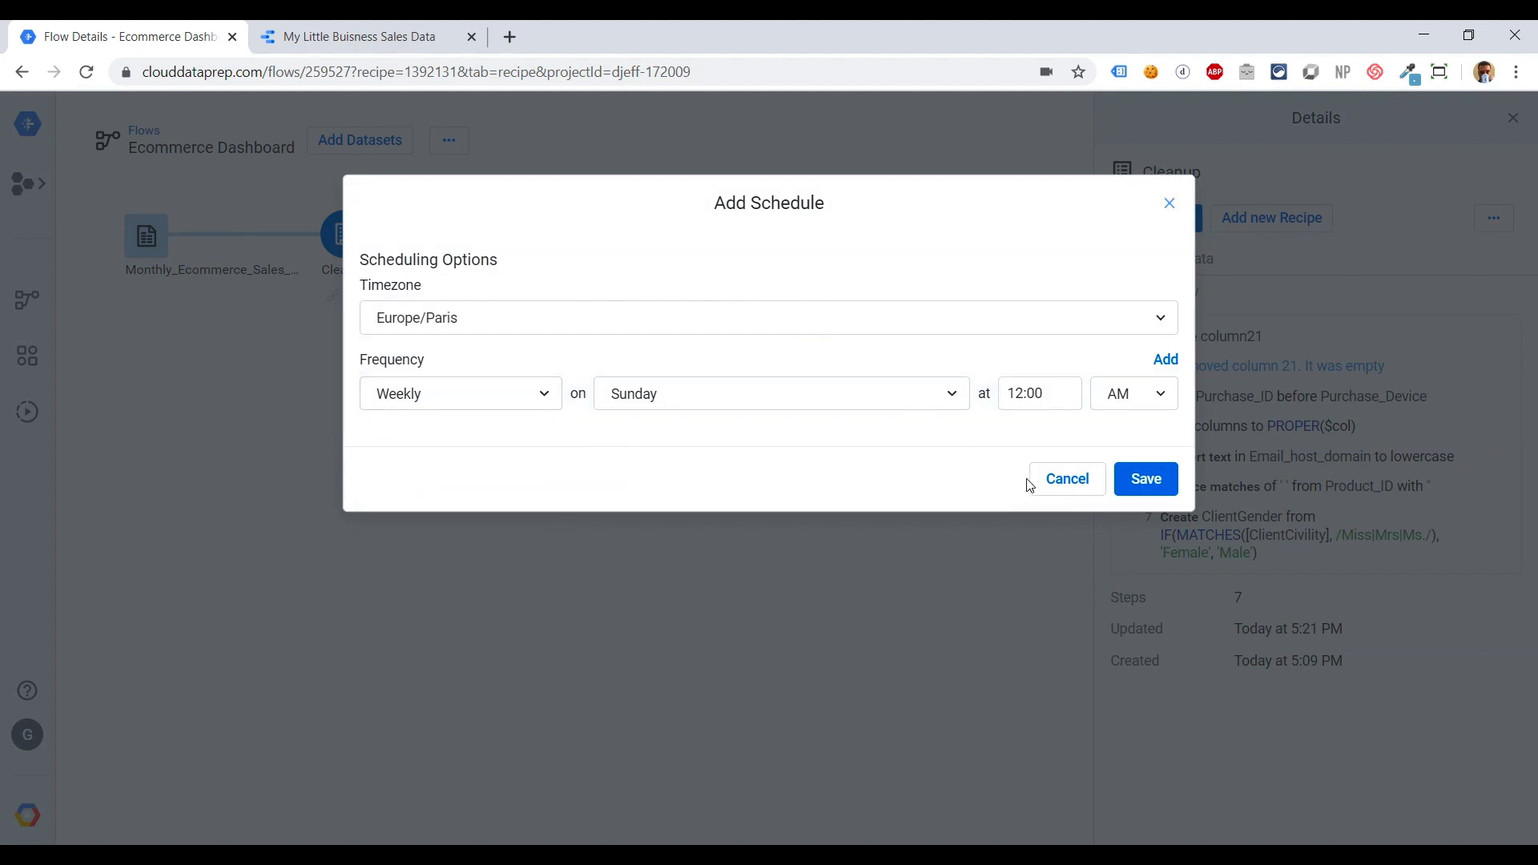
{"action": "left_click", "coordinate": [1050, 482]}
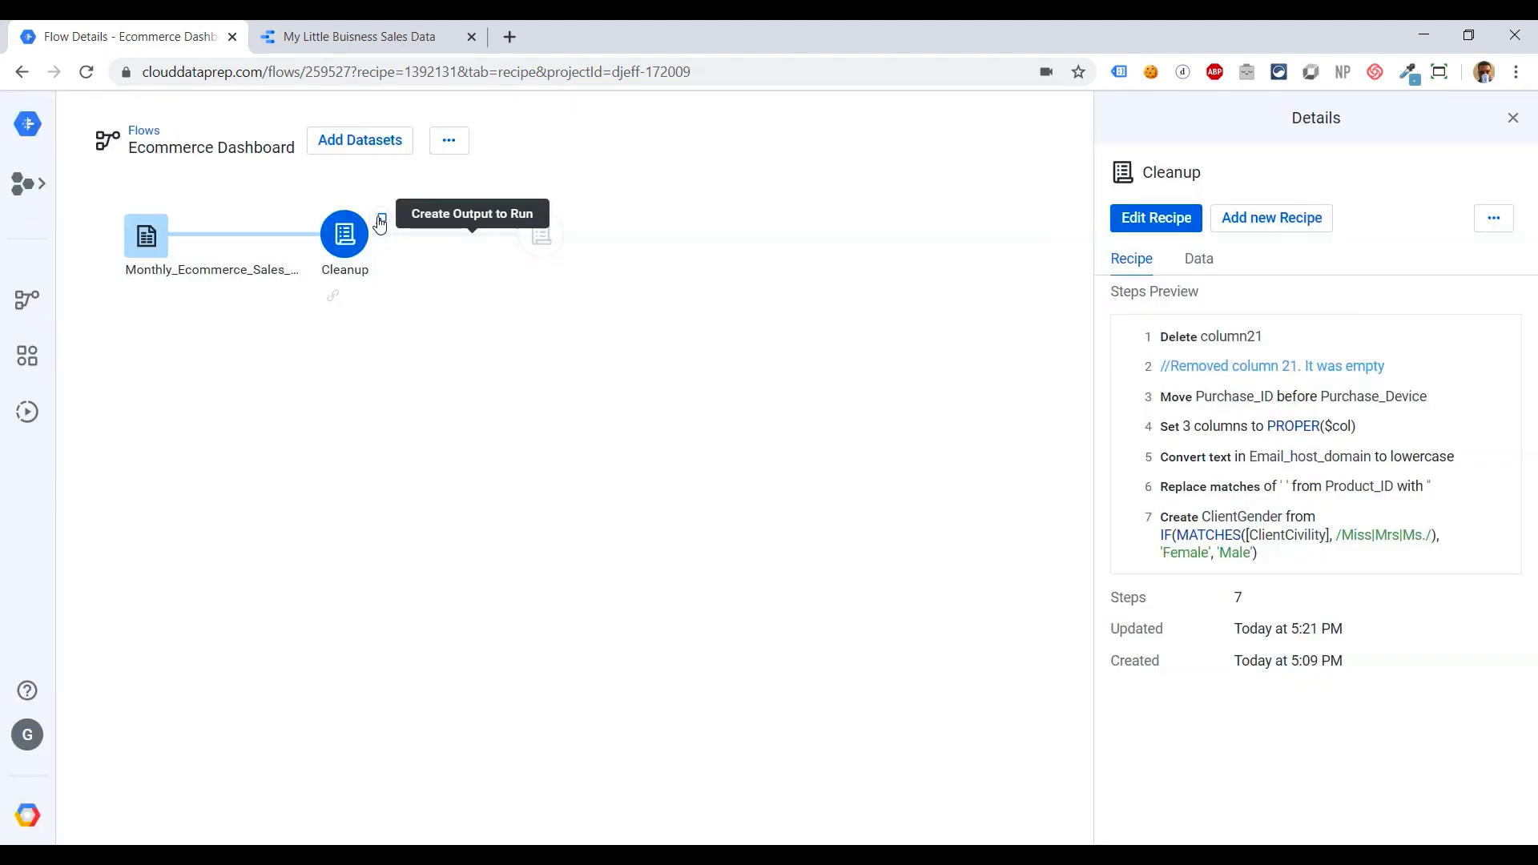
Create an output for the Cleanup recipe and open its manual destinations for editing
{"action": "left_click", "coordinate": [381, 221]}
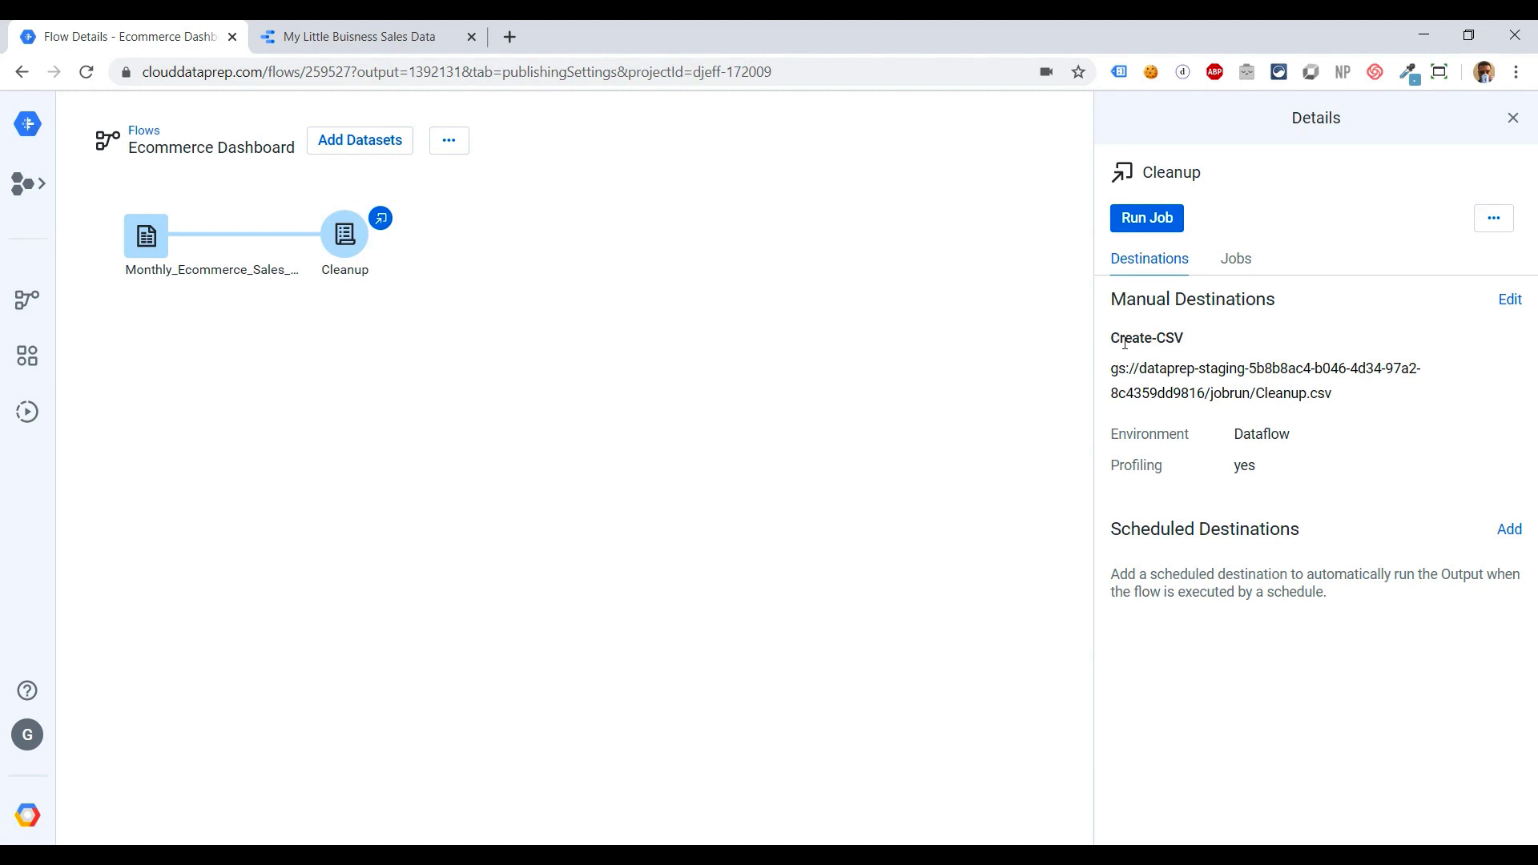
{"action": "left_click", "coordinate": [1511, 301]}
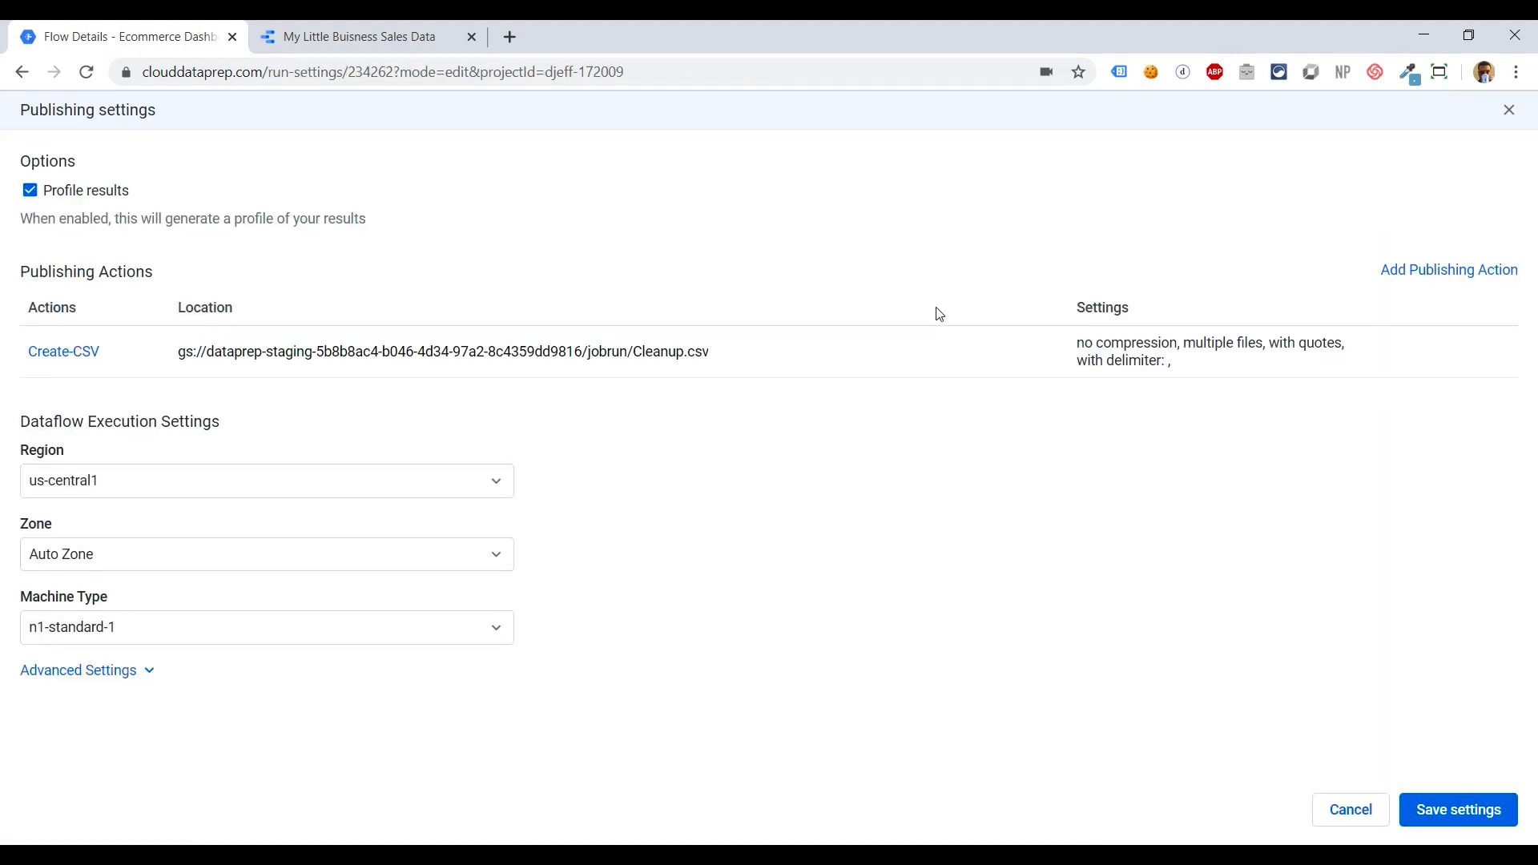
{"action": "mouse_move", "coordinate": [603, 367]}
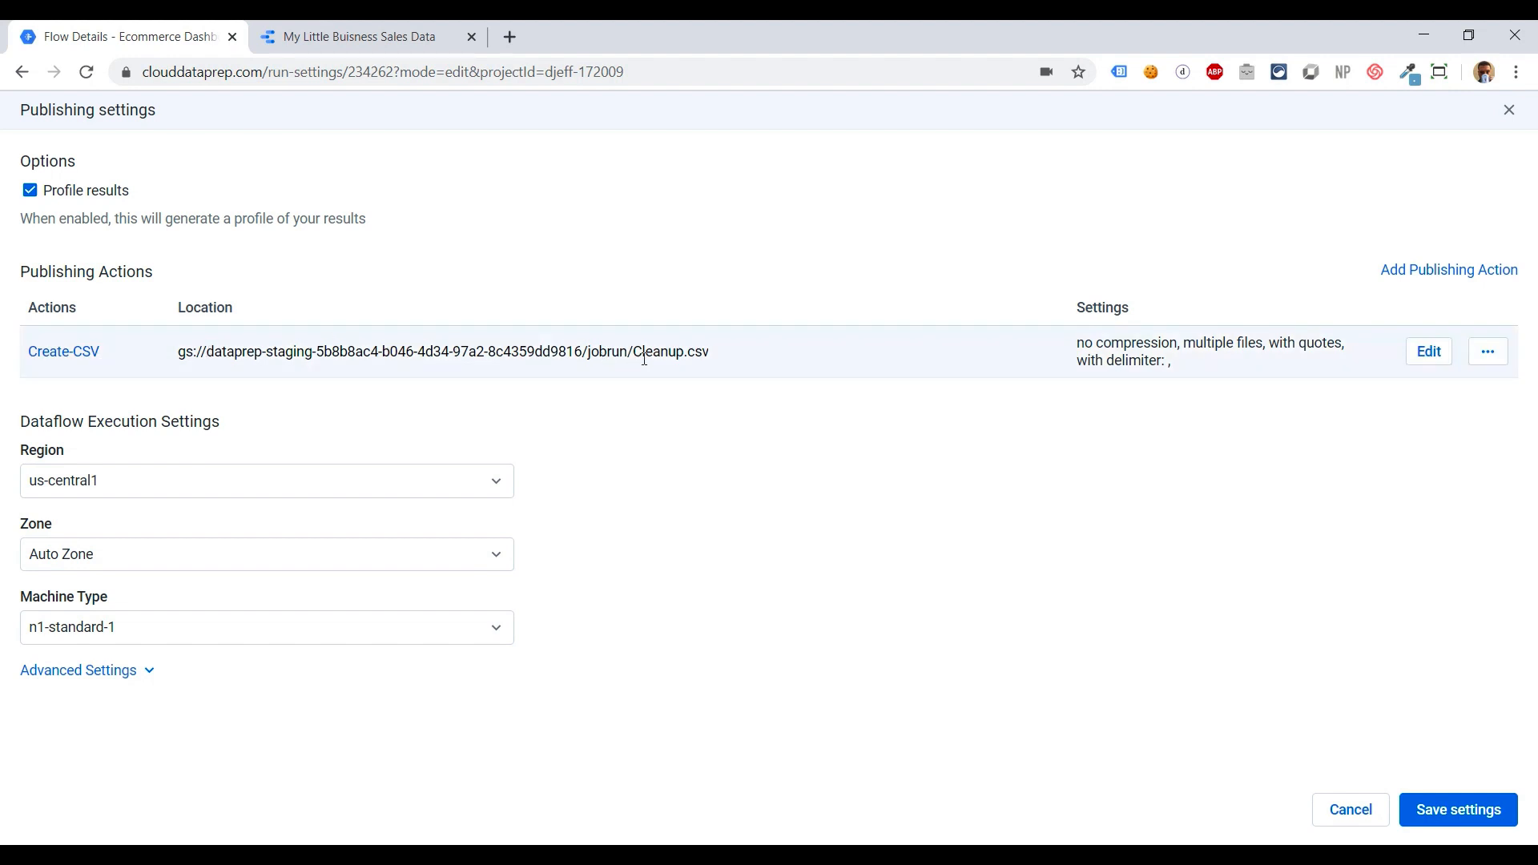
Add a BigQuery publishing action that targets a new table named Ecommerce_Data in the Webinar dataset
{"action": "left_click", "coordinate": [1431, 274]}
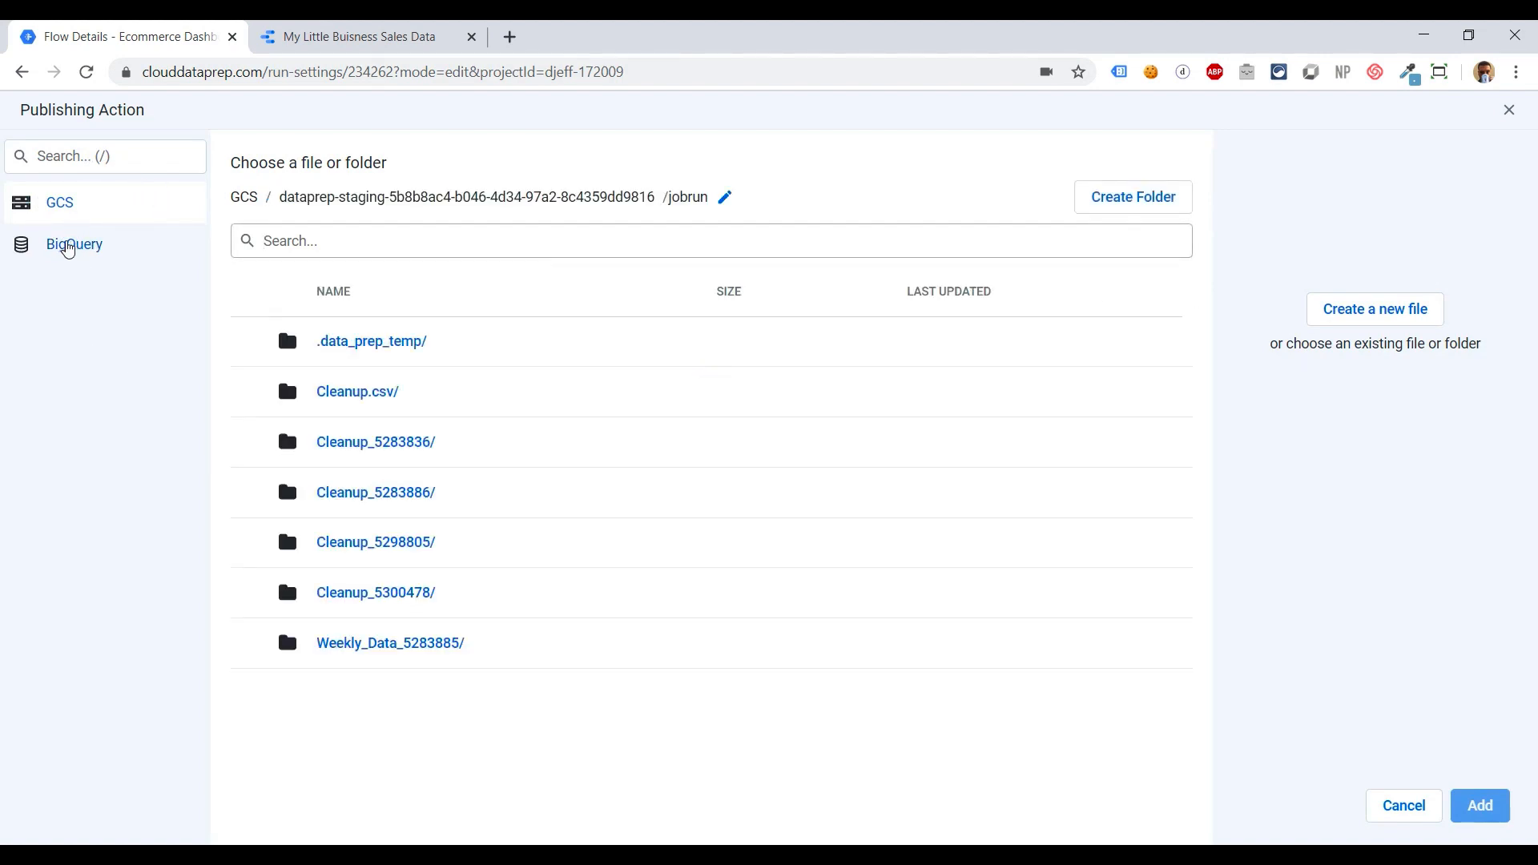
{"action": "left_click", "coordinate": [84, 248]}
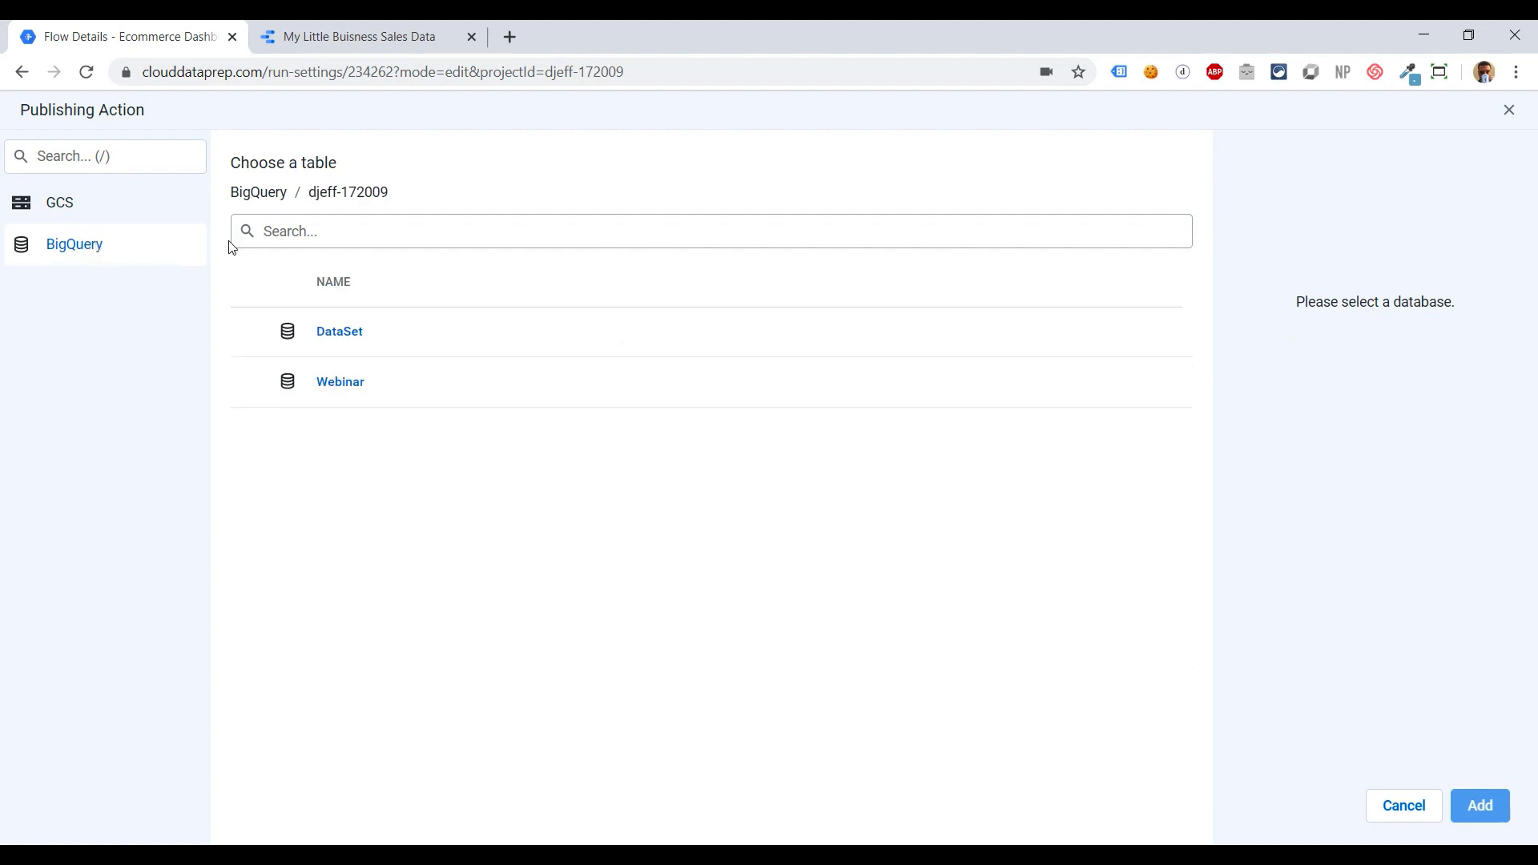
{"action": "left_click", "coordinate": [336, 388]}
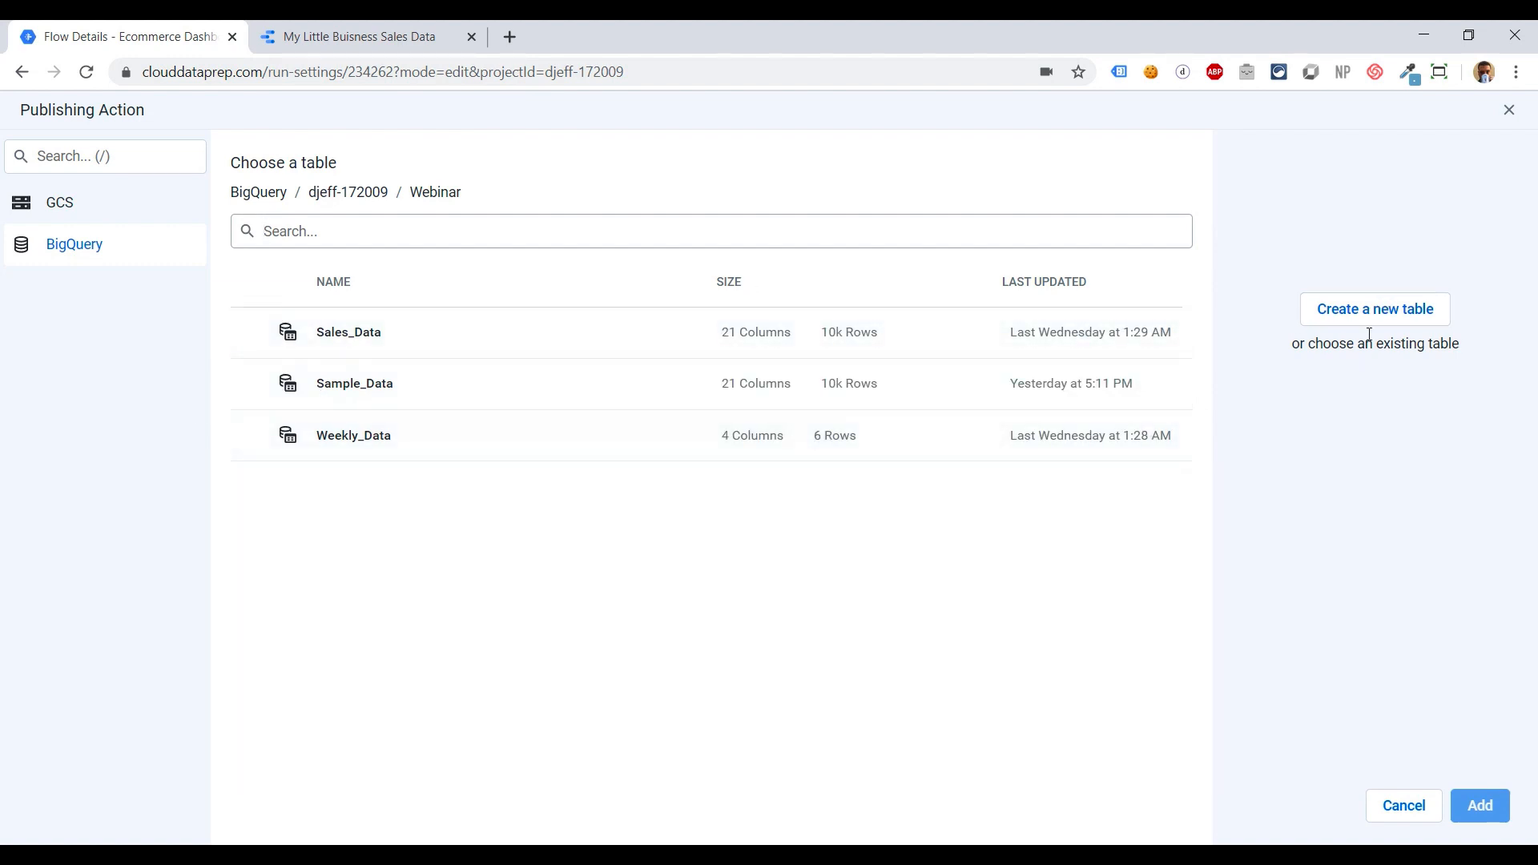
{"action": "left_click", "coordinate": [1350, 310]}
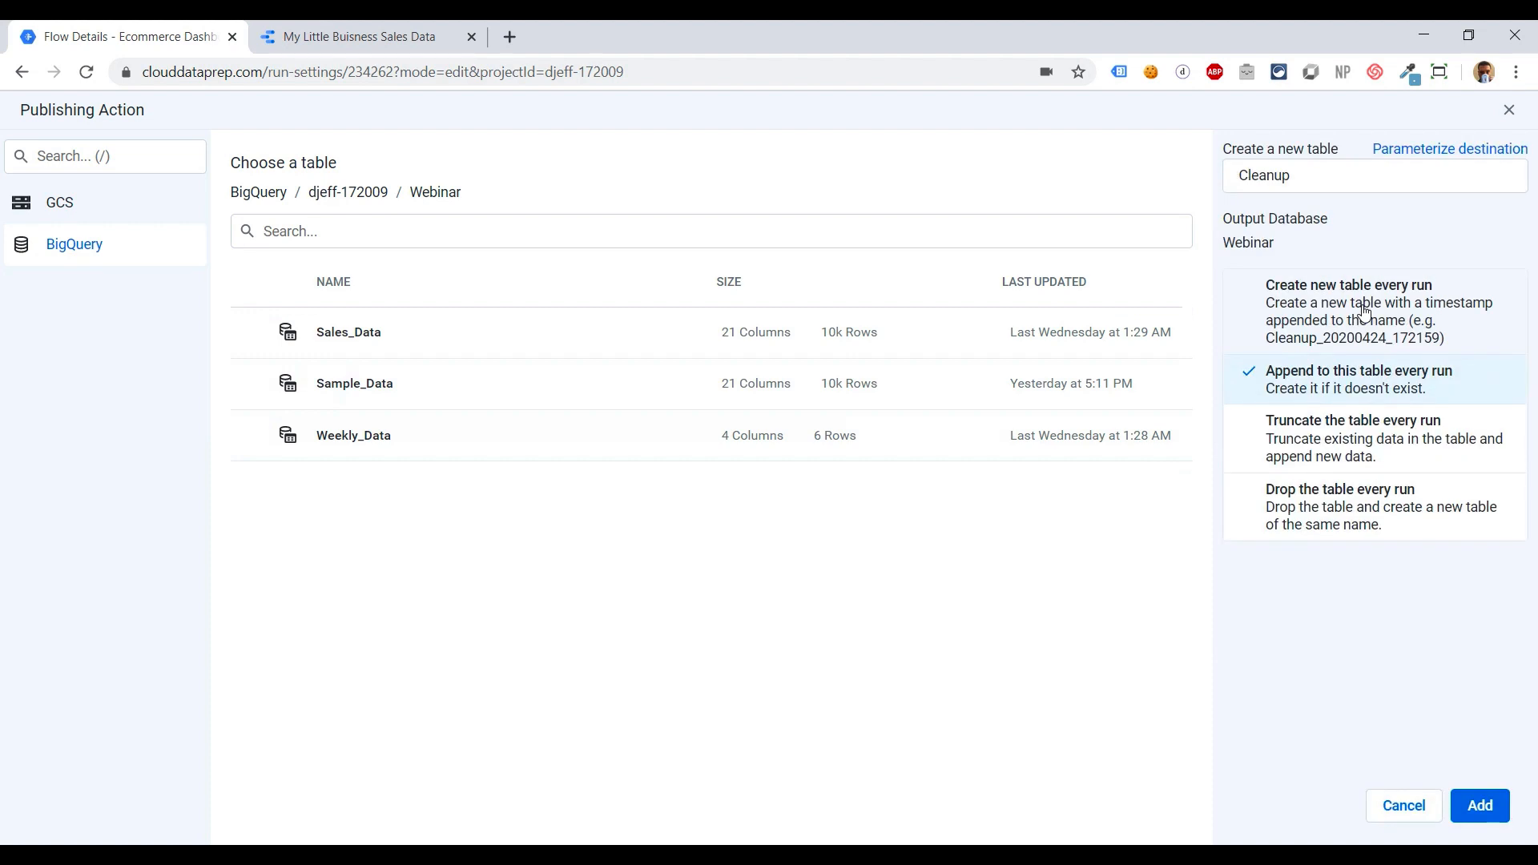
{"action": "double_click", "coordinate": [1284, 173]}
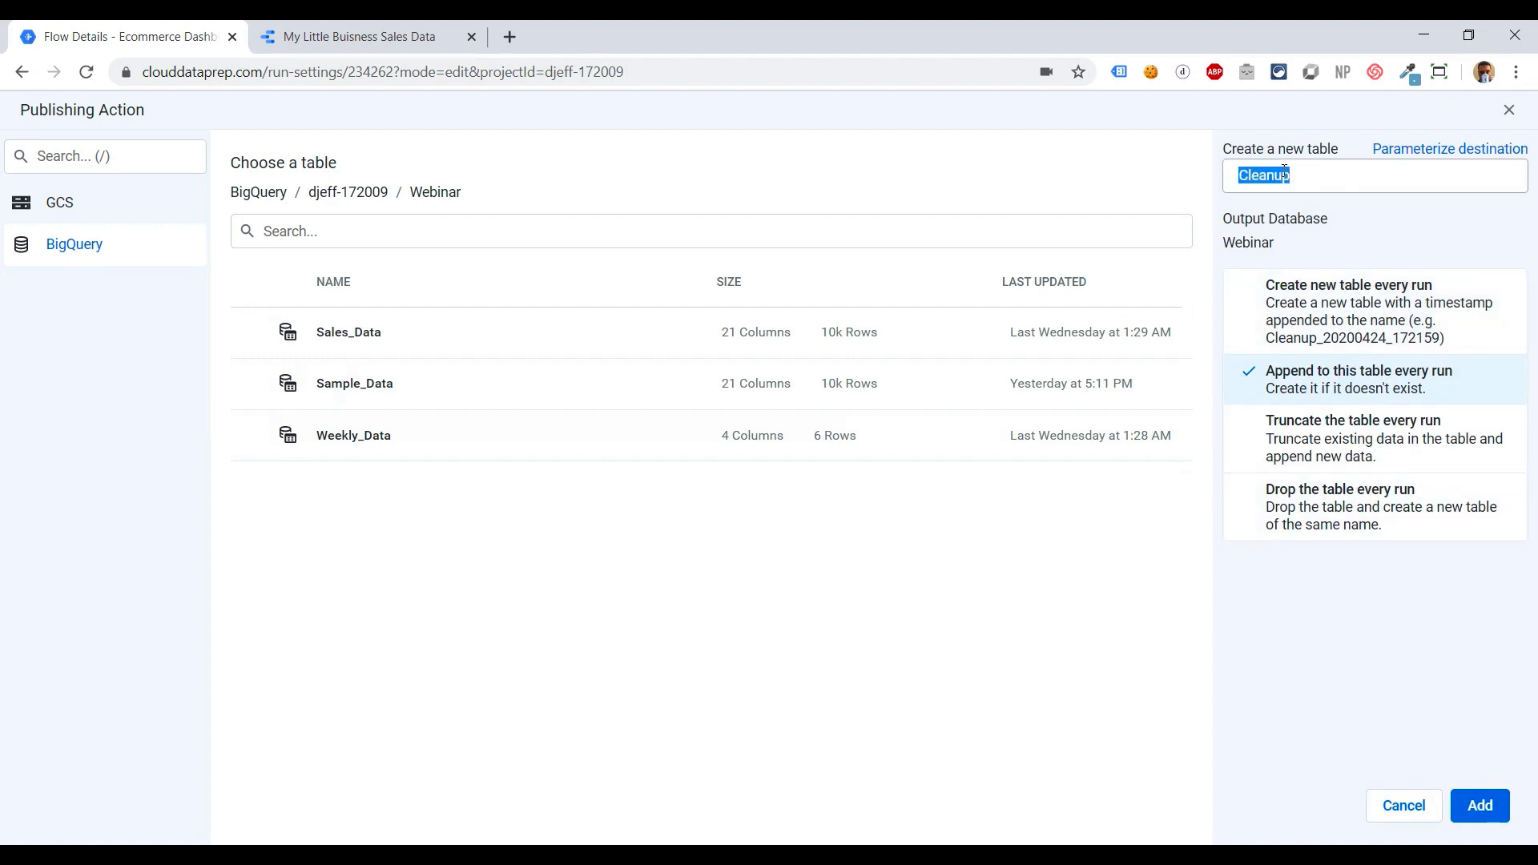
{"action": "type", "text": "Ecommerce"}
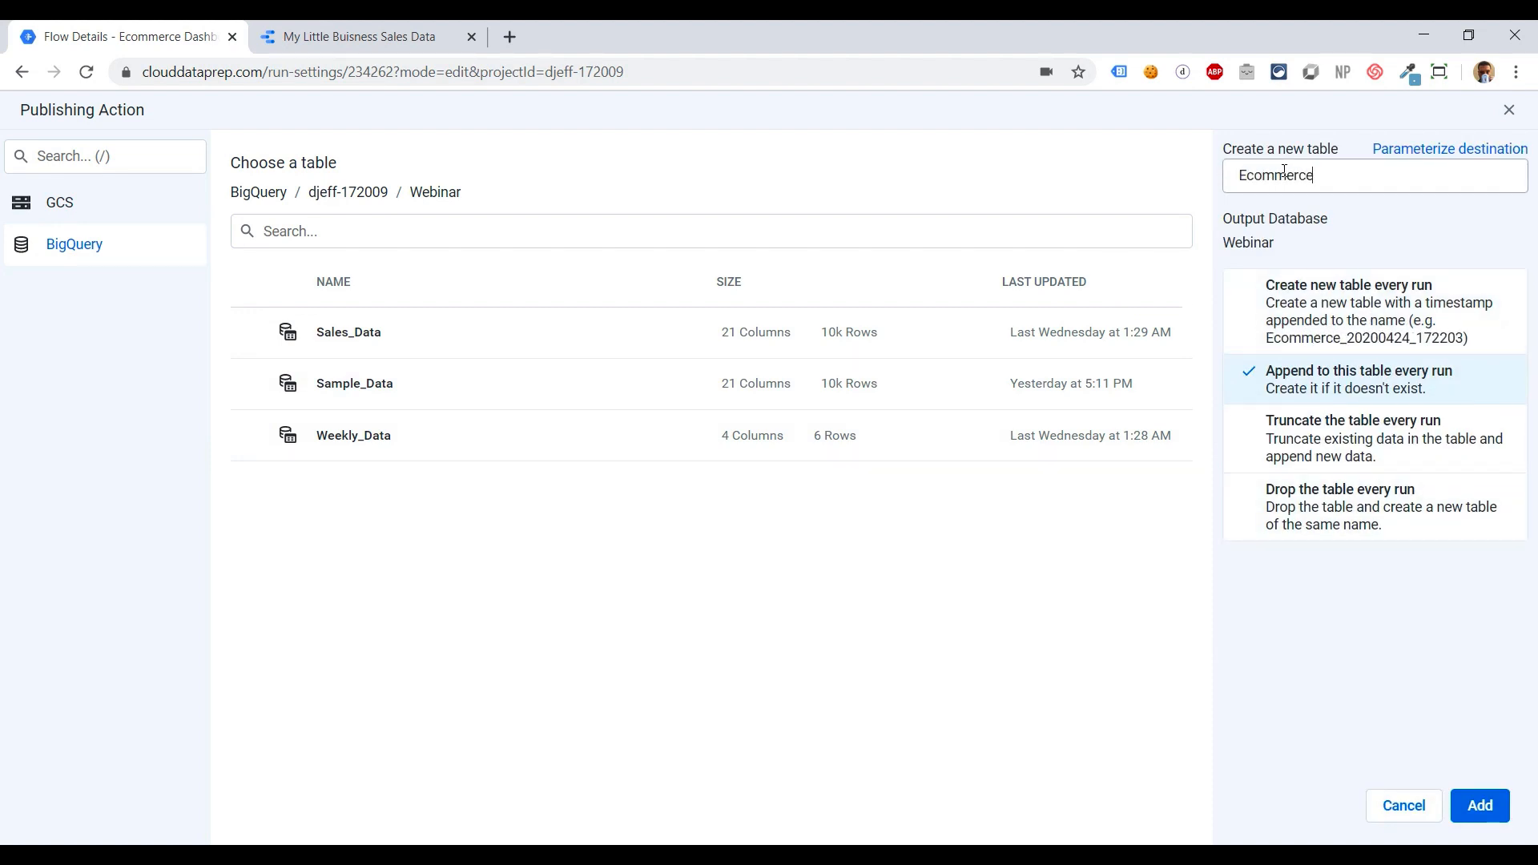
{"action": "type", "text": "_Data"}
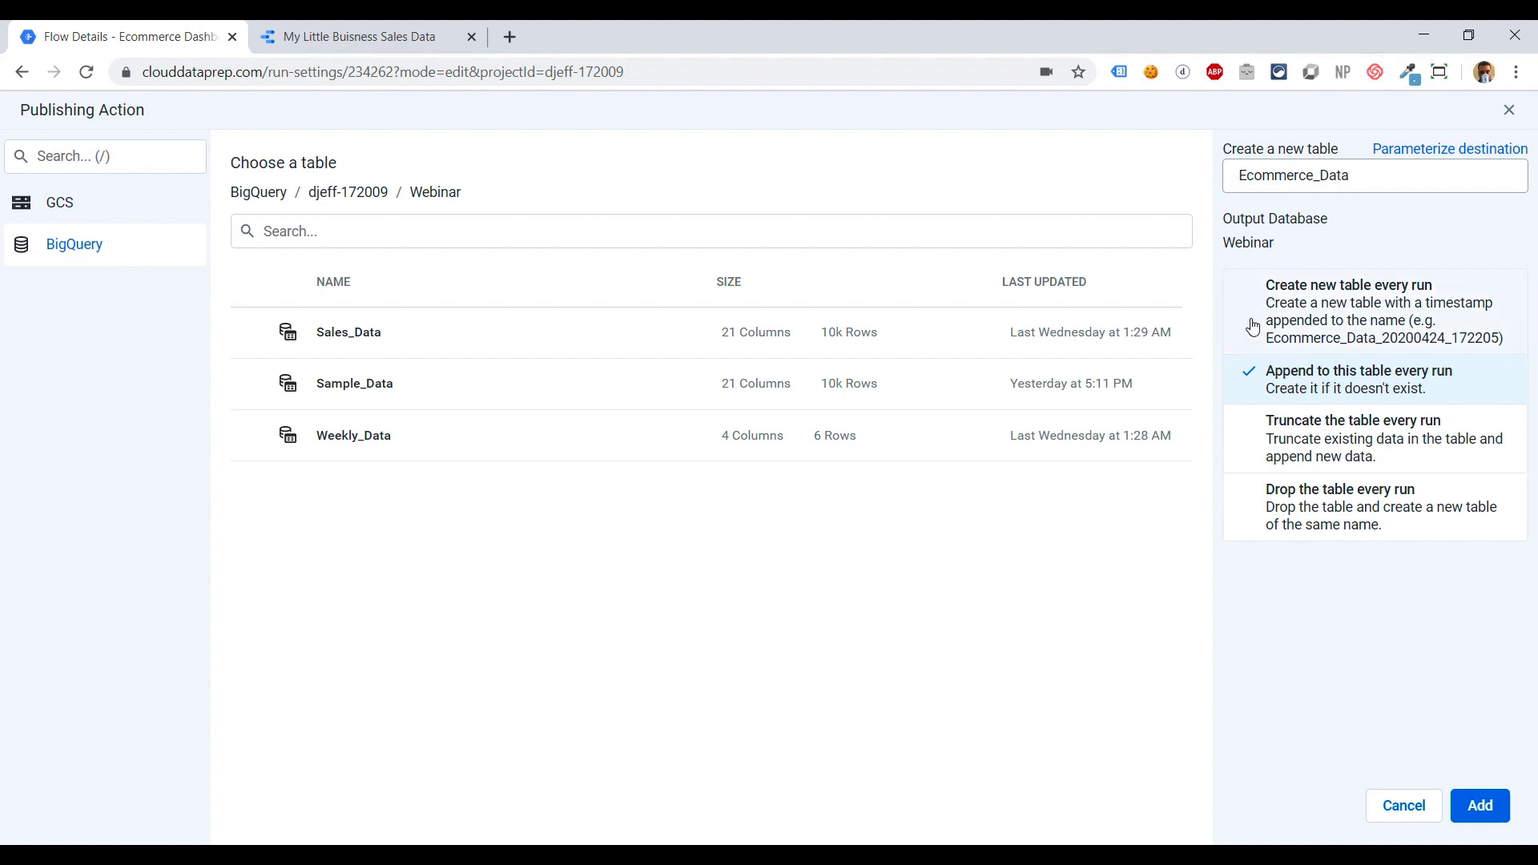
Make the BigQuery action create a new table every run, add it, and save the publishing settings
{"action": "left_click", "coordinate": [1364, 305]}
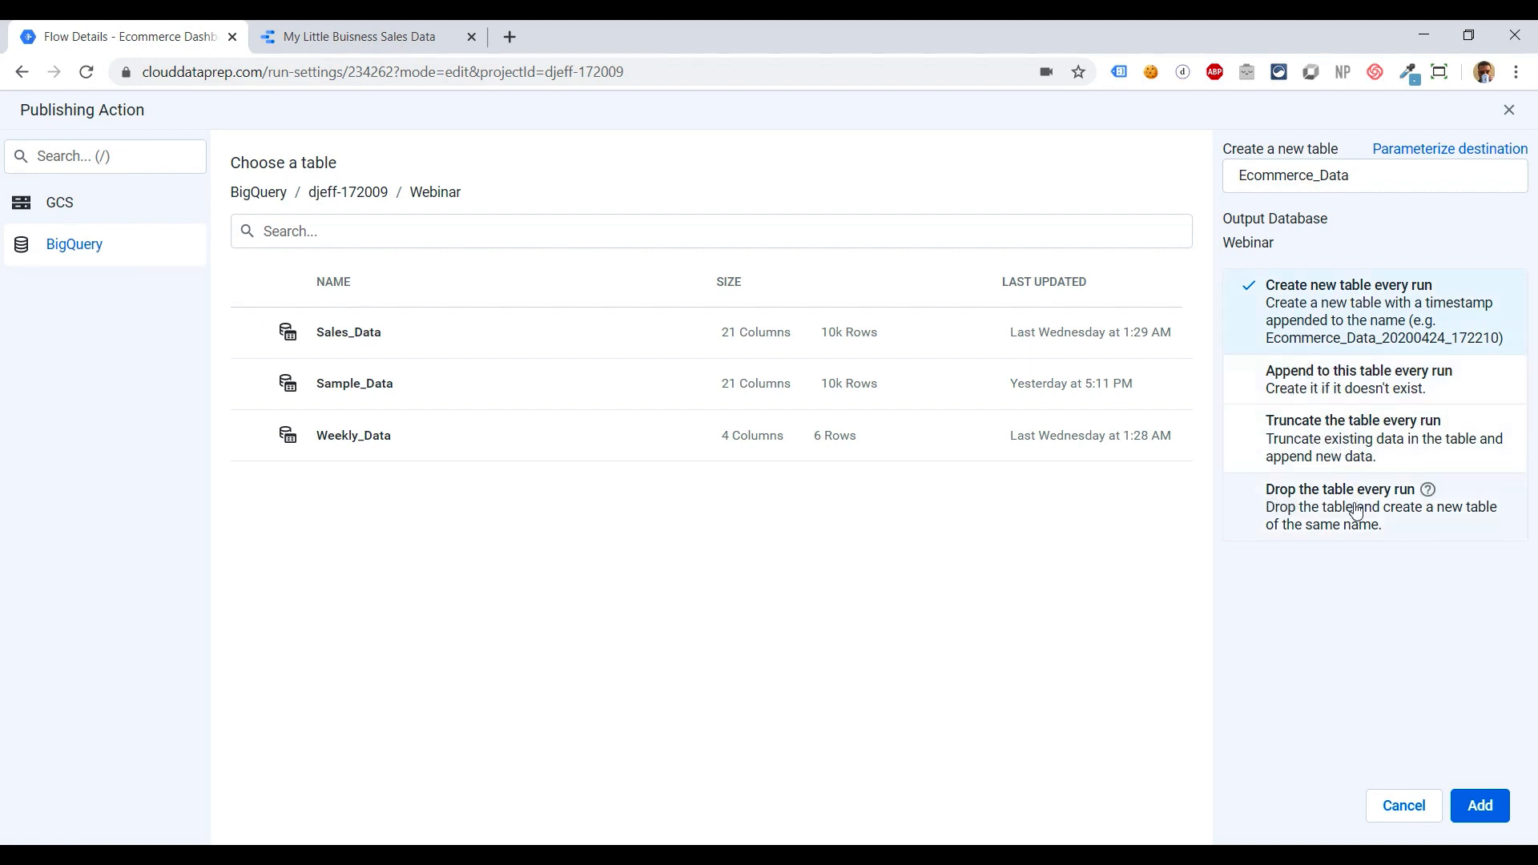
{"action": "left_click", "coordinate": [1478, 809]}
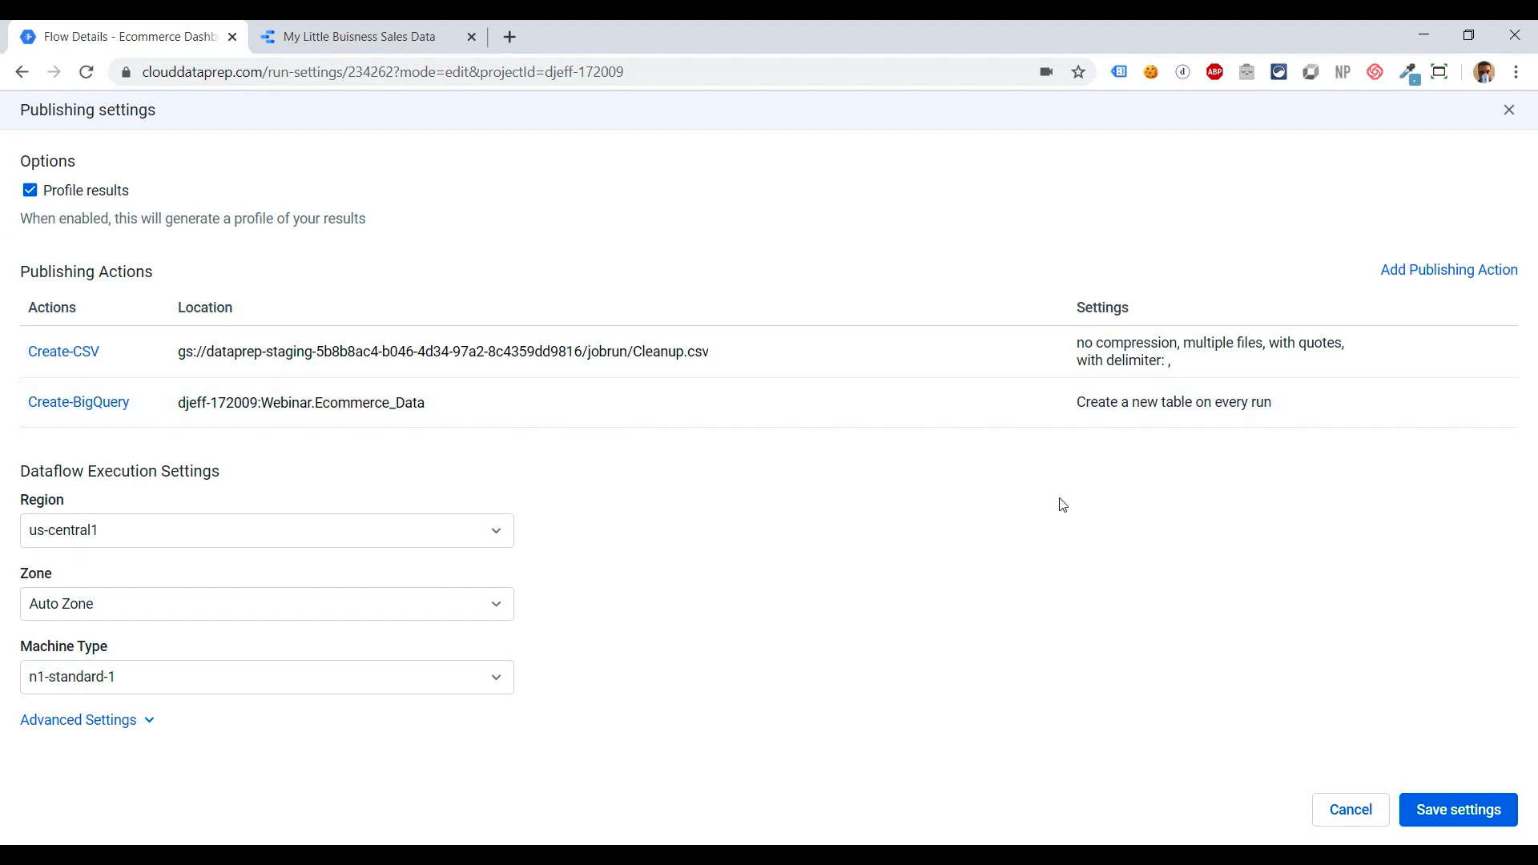
{"action": "left_click", "coordinate": [1460, 810]}
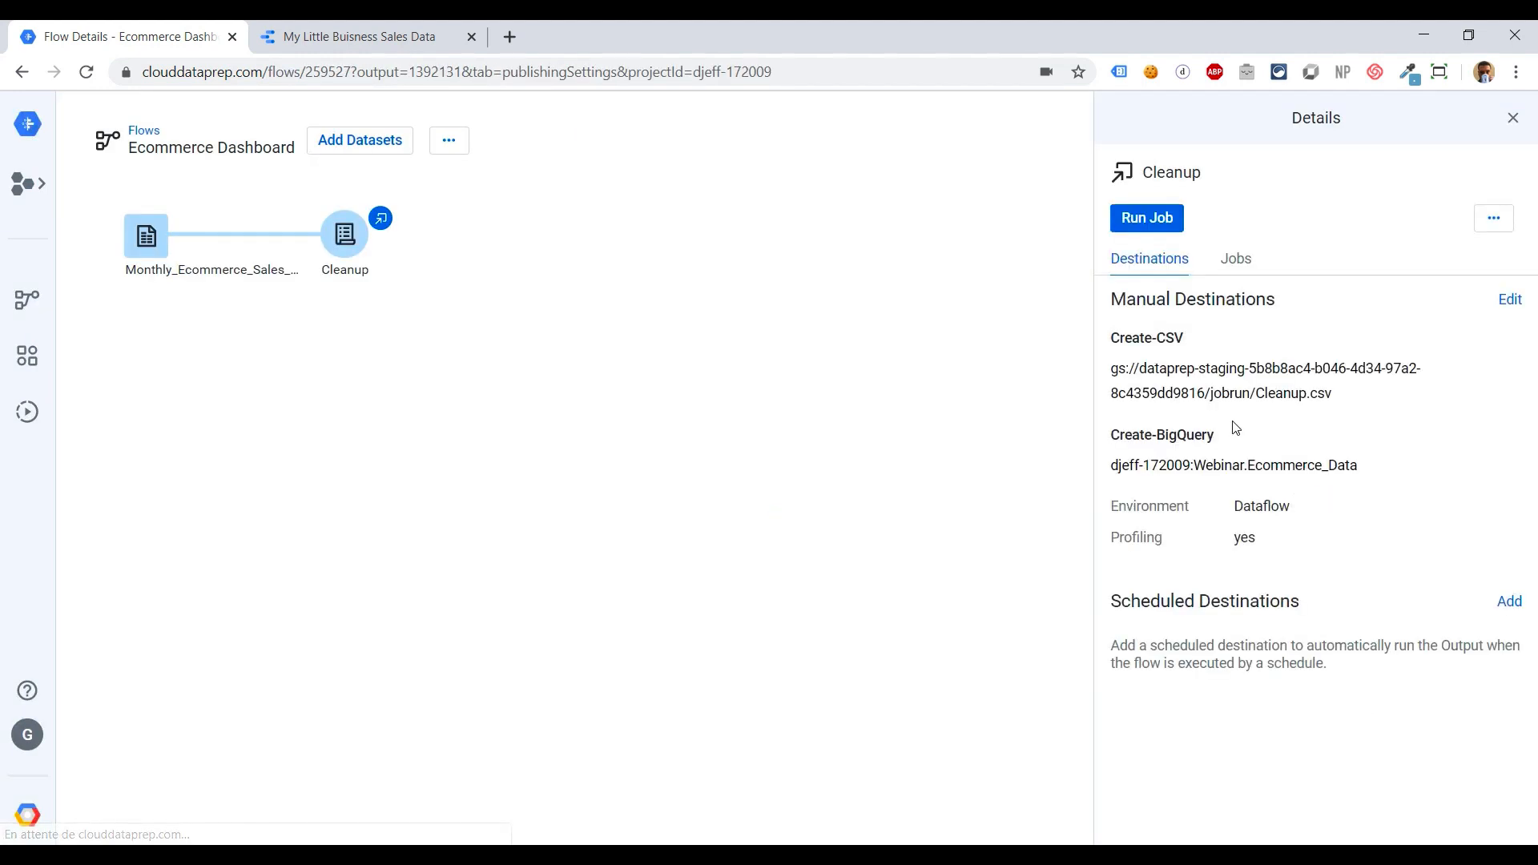
Run the Cleanup output job on Dataflow and check its status in the list of all jobs
{"action": "left_click", "coordinate": [1162, 224]}
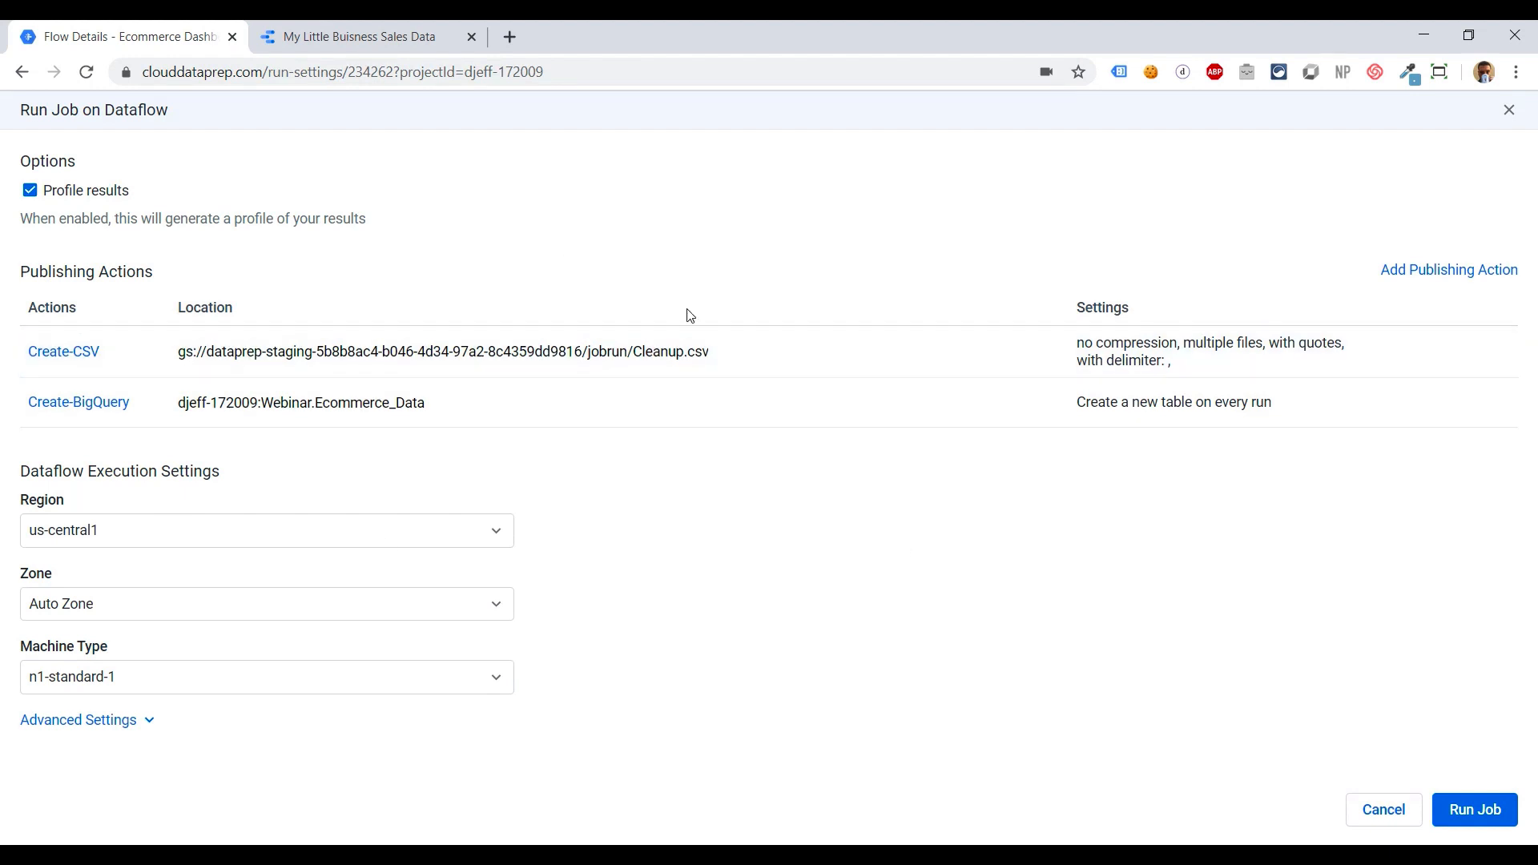
{"action": "left_click", "coordinate": [1471, 809]}
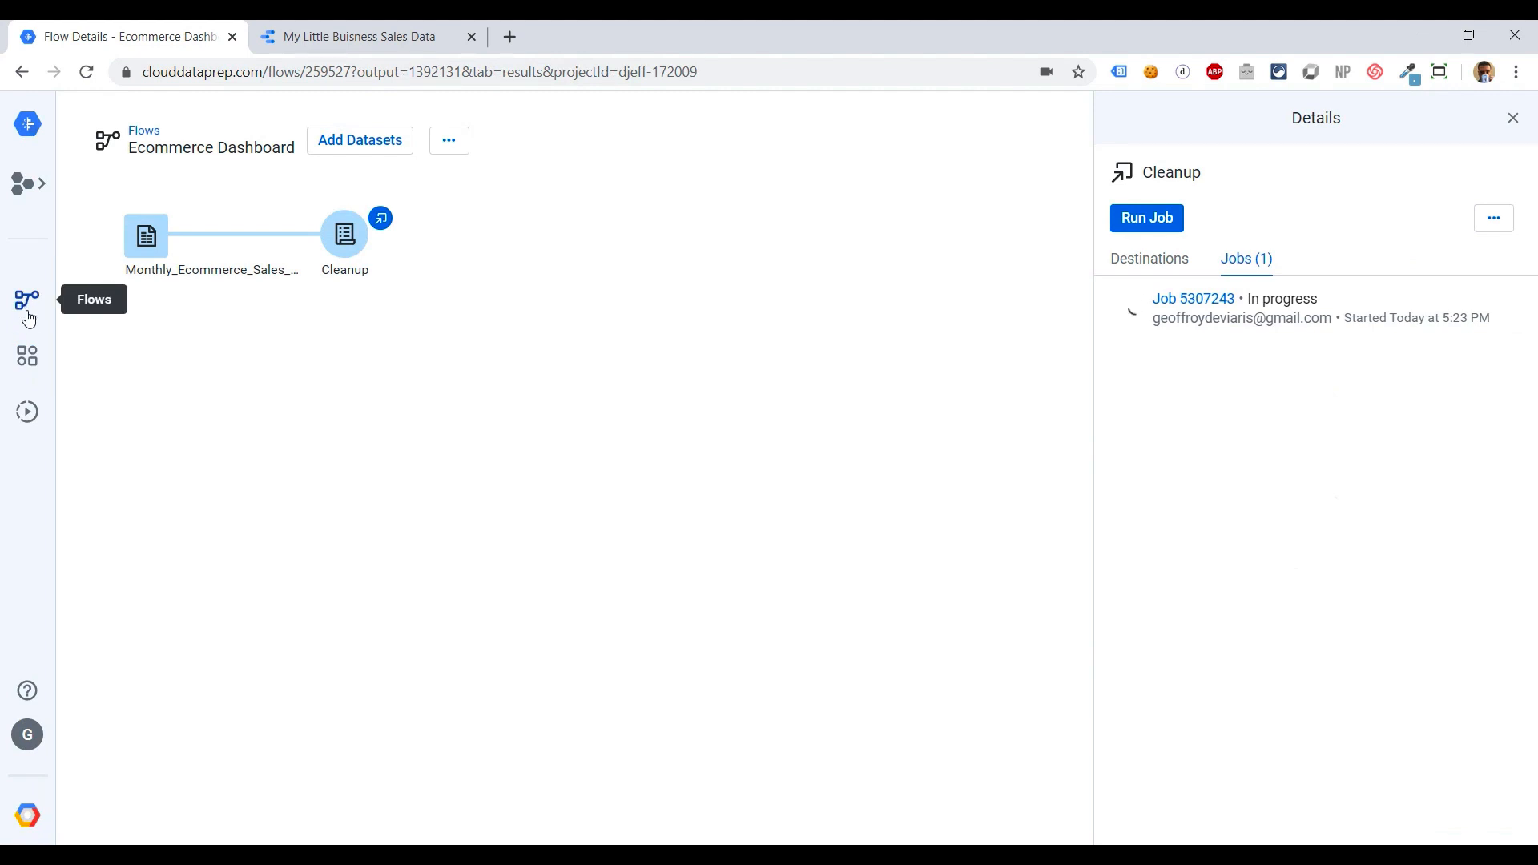
{"action": "left_click", "coordinate": [27, 415]}
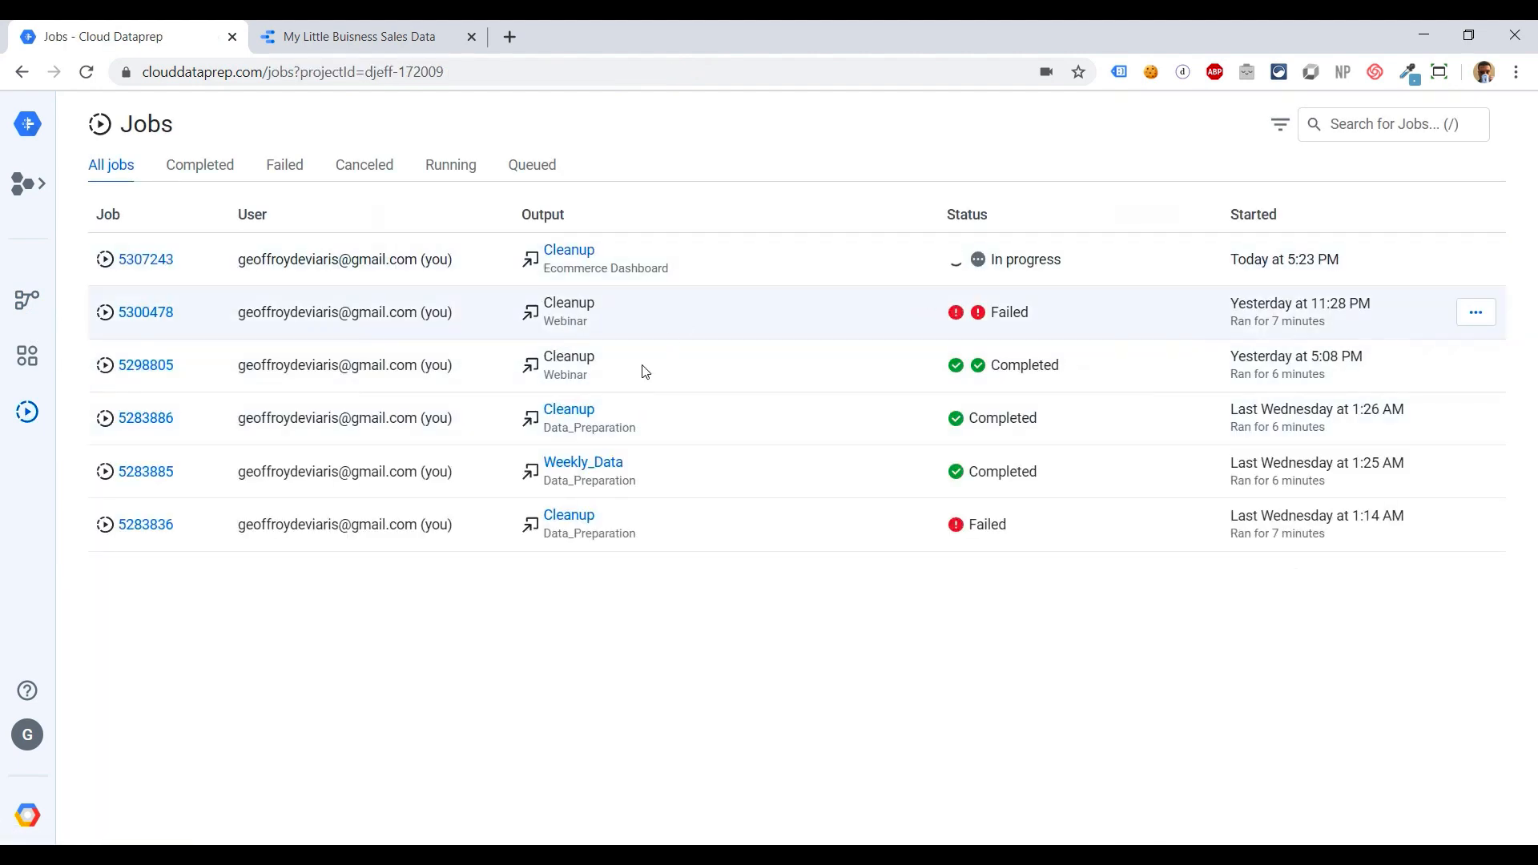
{"action": "mouse_move", "coordinate": [950, 261]}
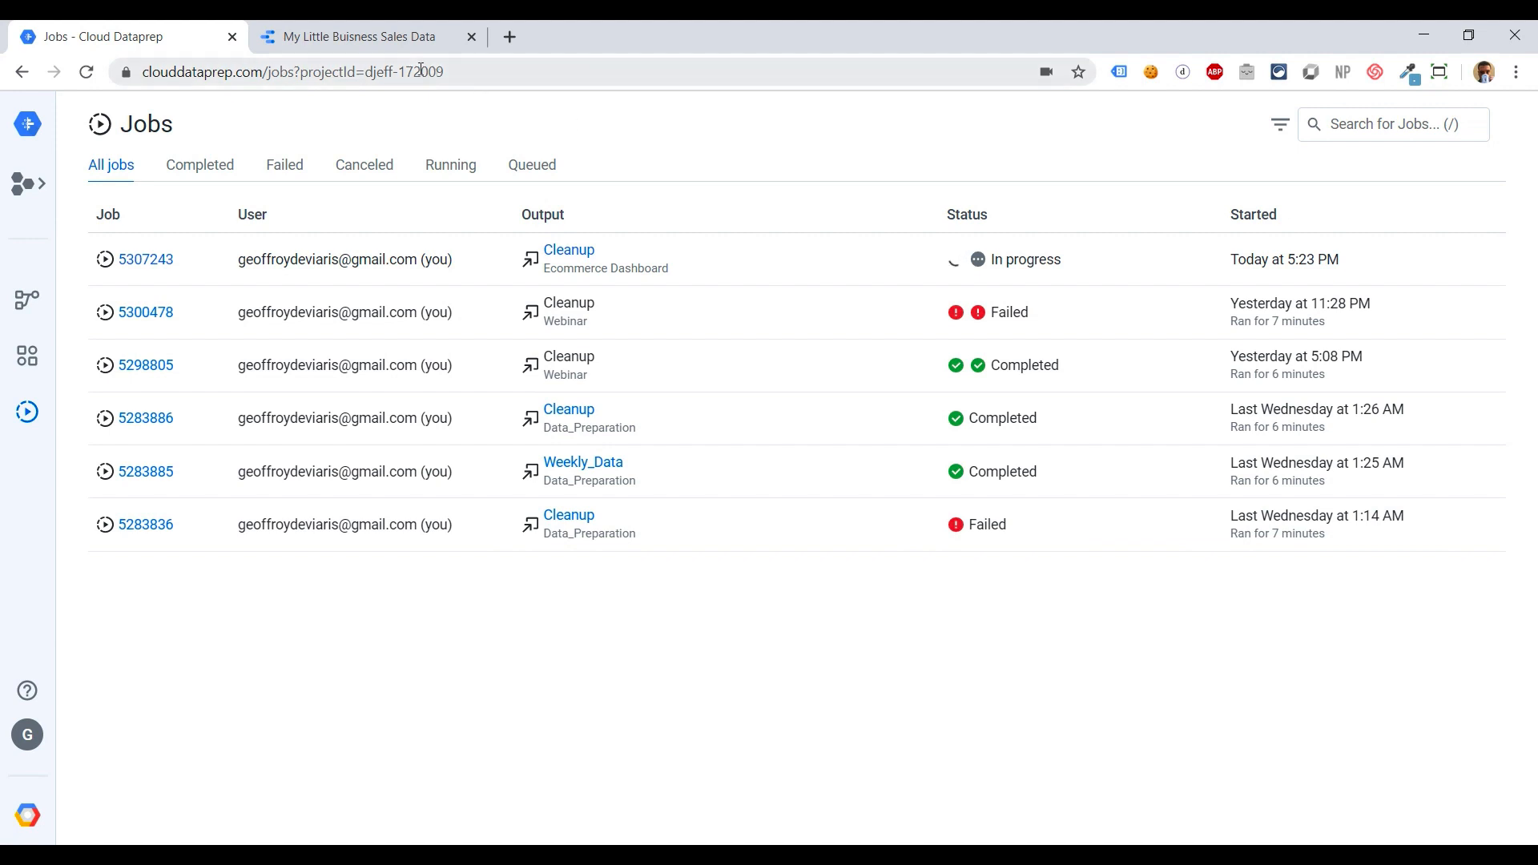
Switch to the My Little Buisness Sales Data report in Data Studio and filter Device to MOBILE only
{"action": "left_click", "coordinate": [371, 43]}
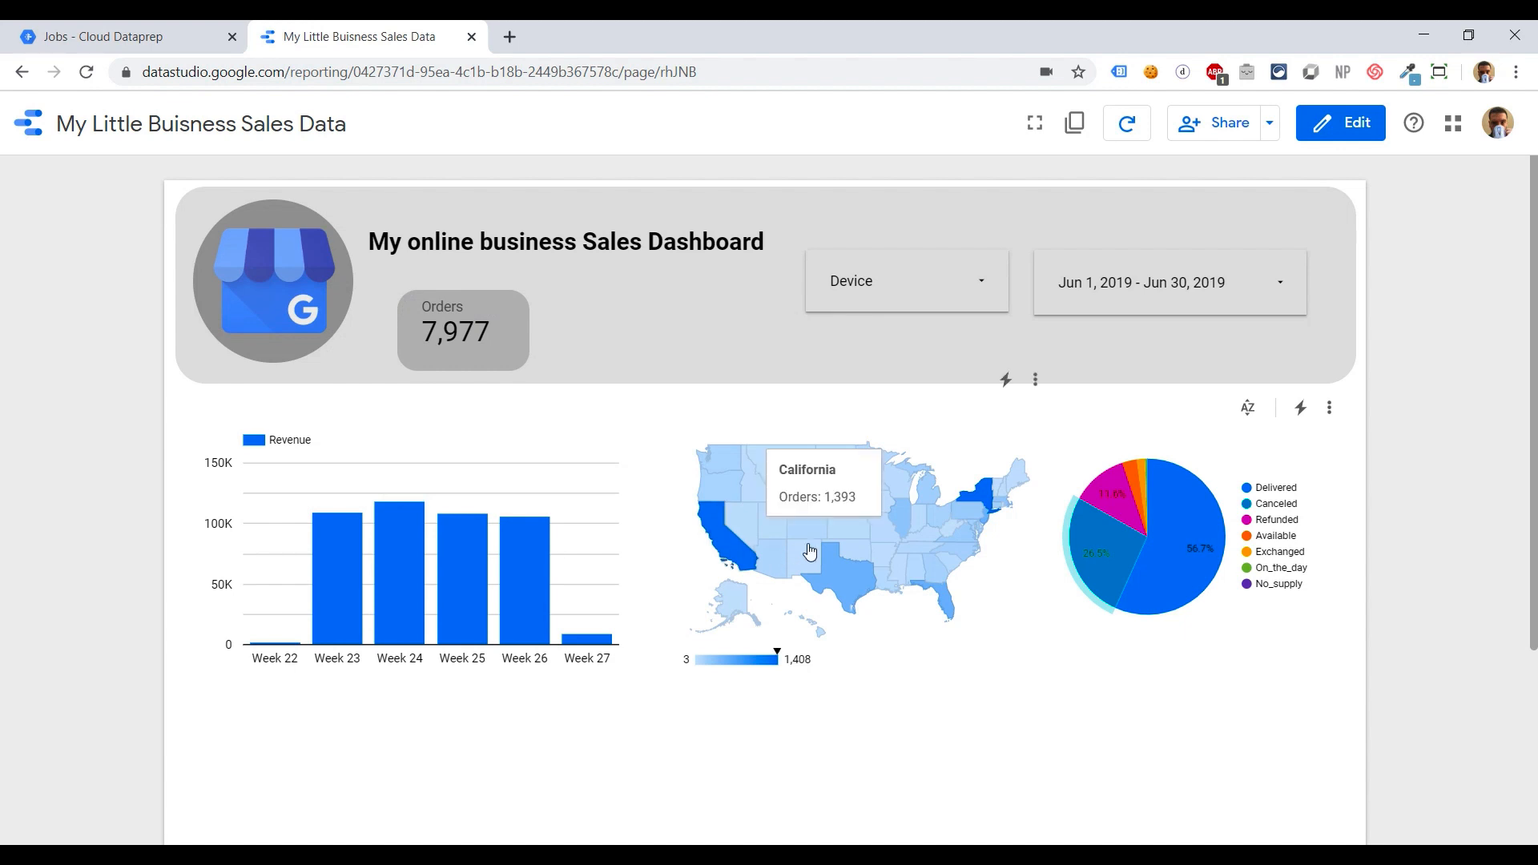
{"action": "mouse_move", "coordinate": [1186, 563]}
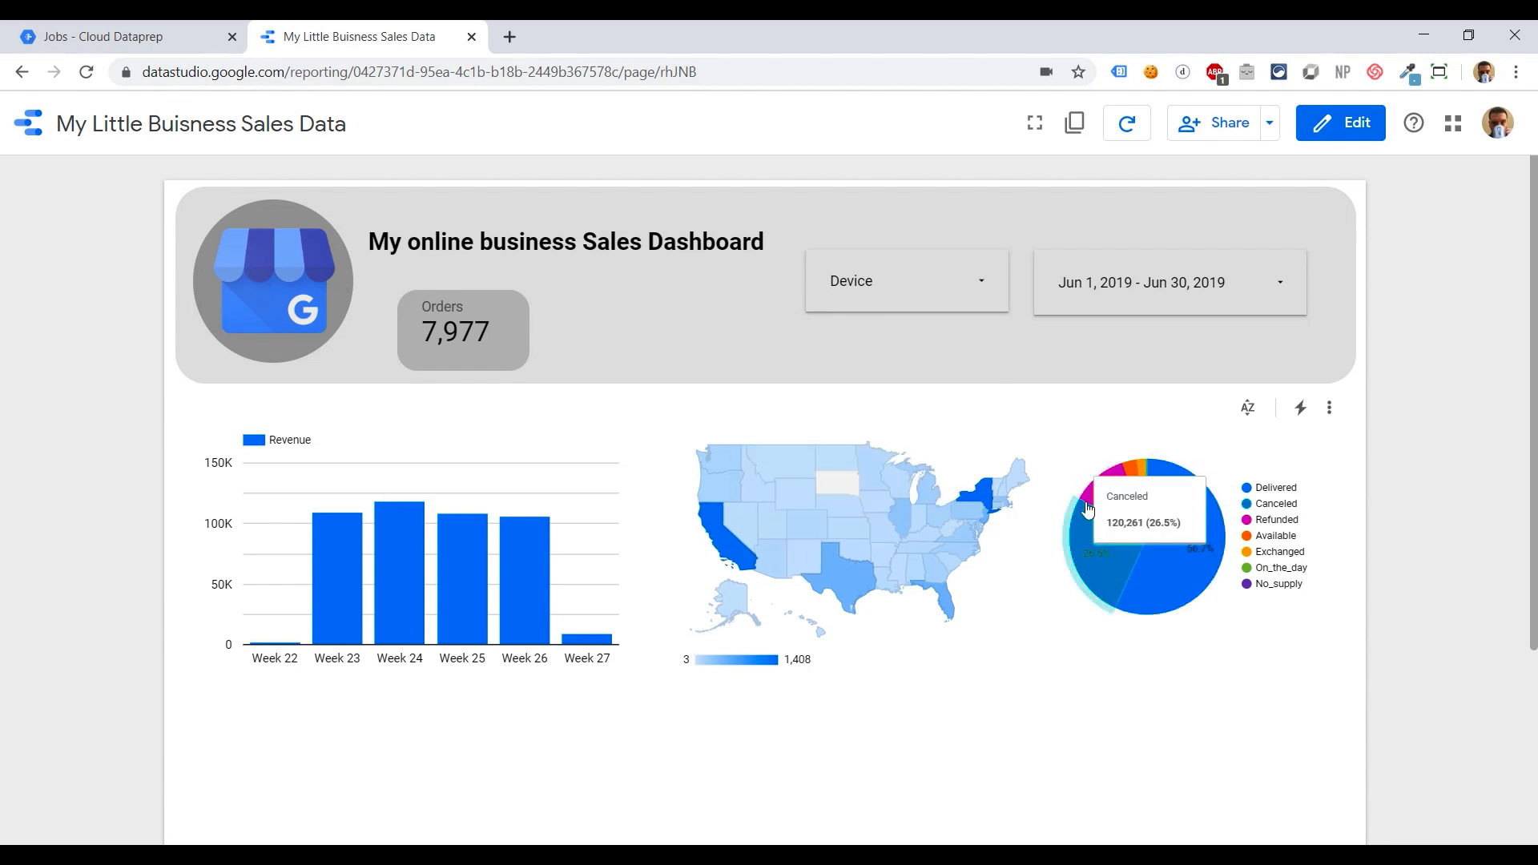
{"action": "left_click", "coordinate": [978, 284]}
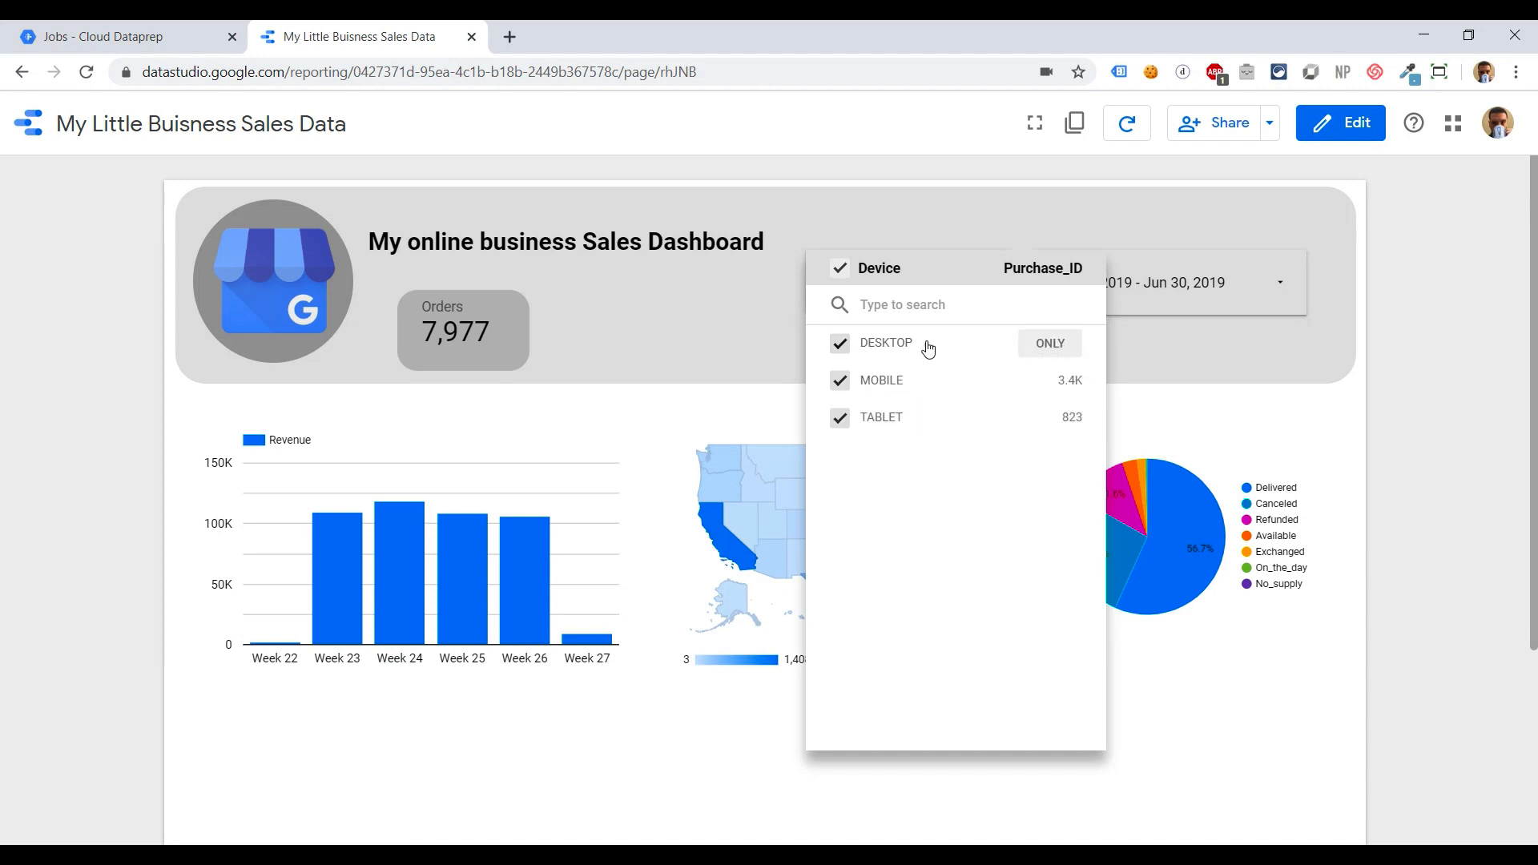
{"action": "left_click", "coordinate": [840, 344]}
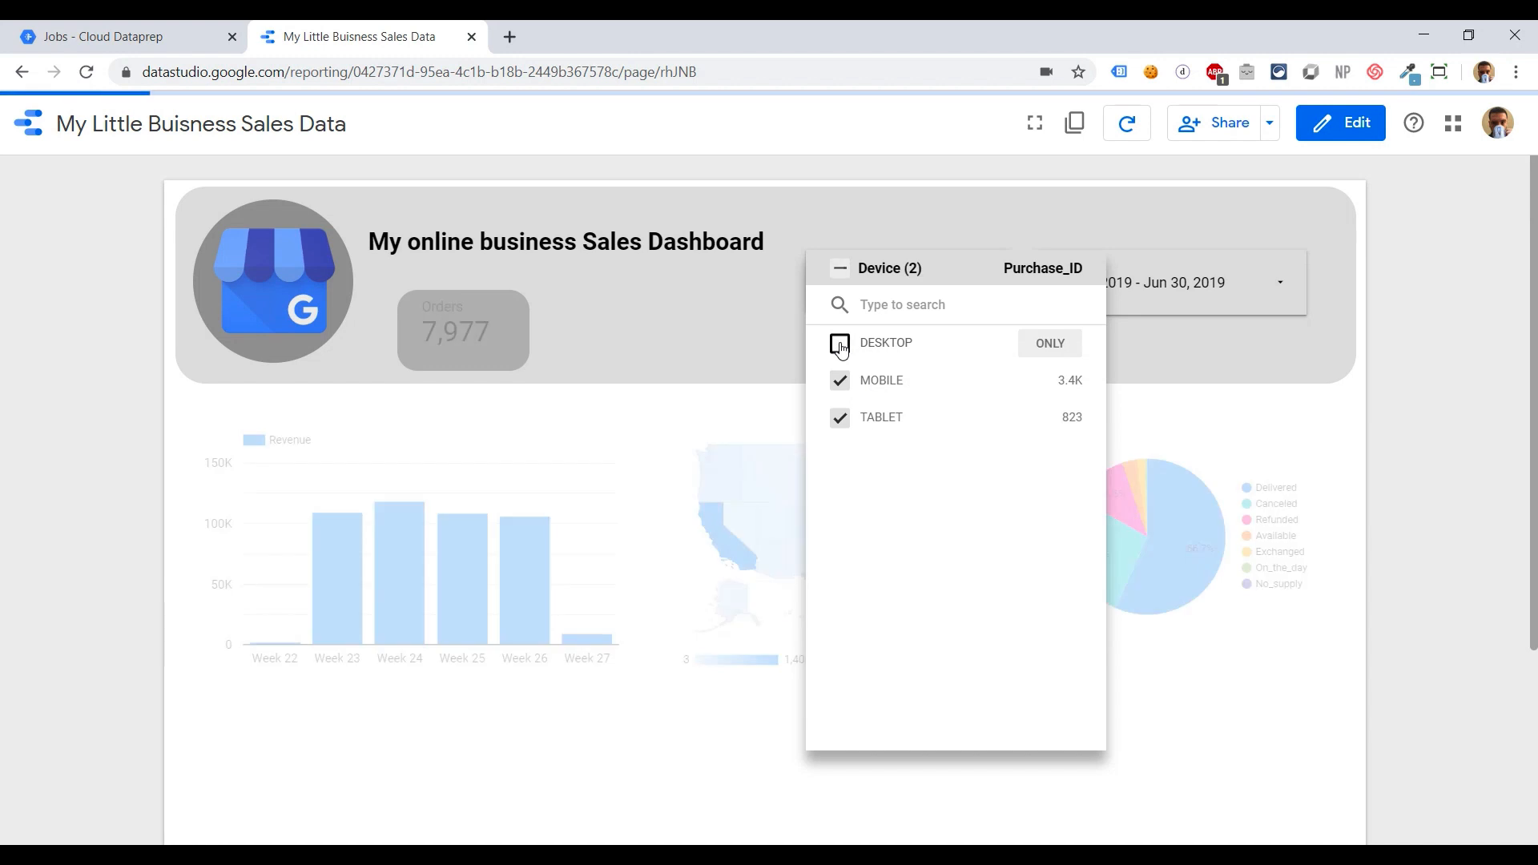
{"action": "left_click", "coordinate": [840, 418]}
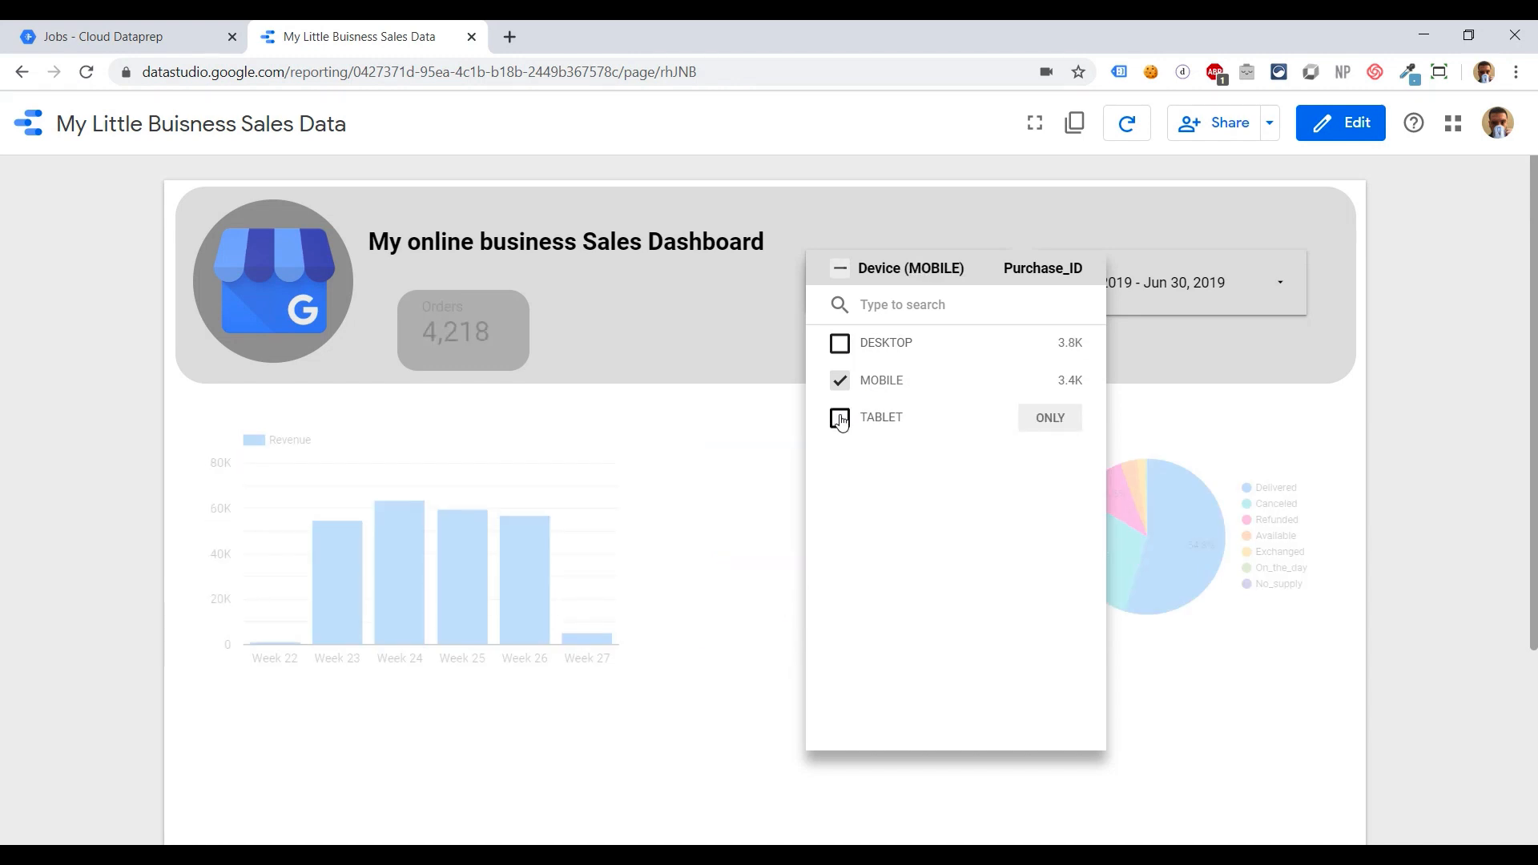
{"action": "left_click", "coordinate": [1334, 369]}
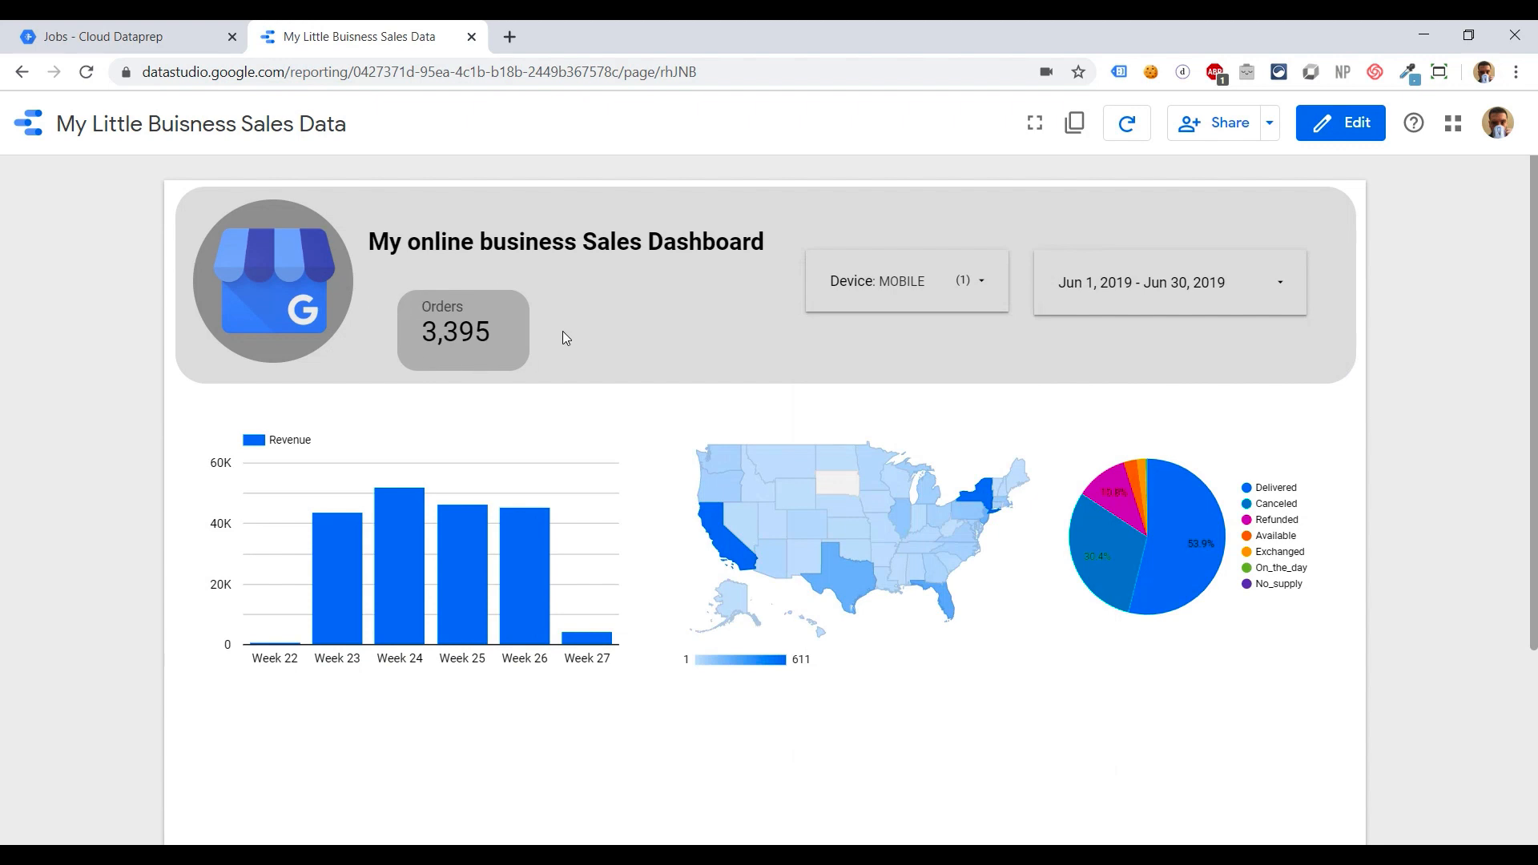
Limit the dashboard's date range to Jun 5 - Jun 12, 2019 and inspect orders by state on the map
{"action": "left_click", "coordinate": [1216, 277]}
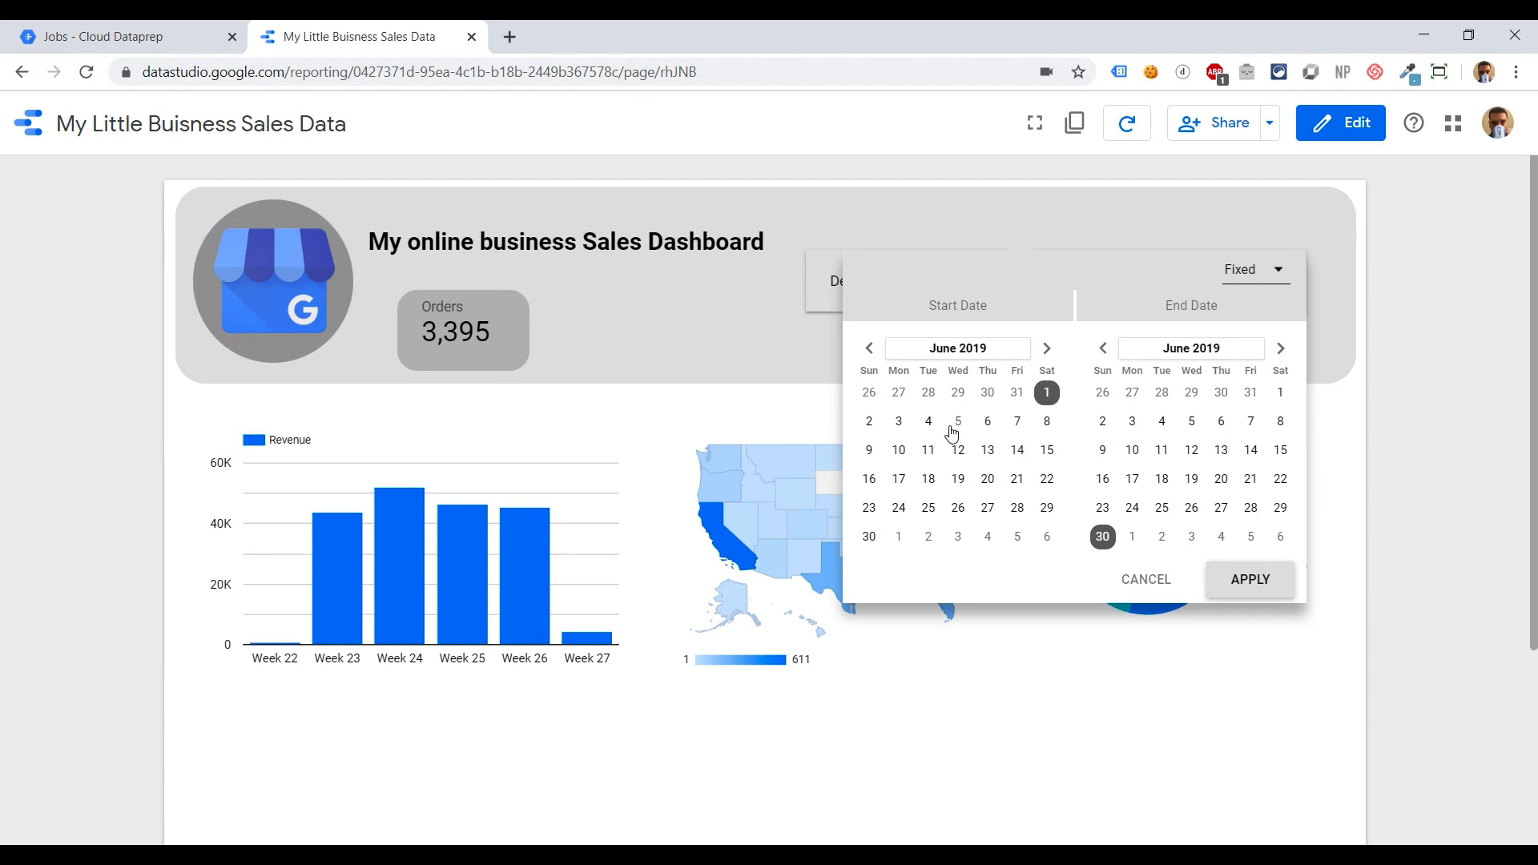
{"action": "left_click", "coordinate": [958, 423]}
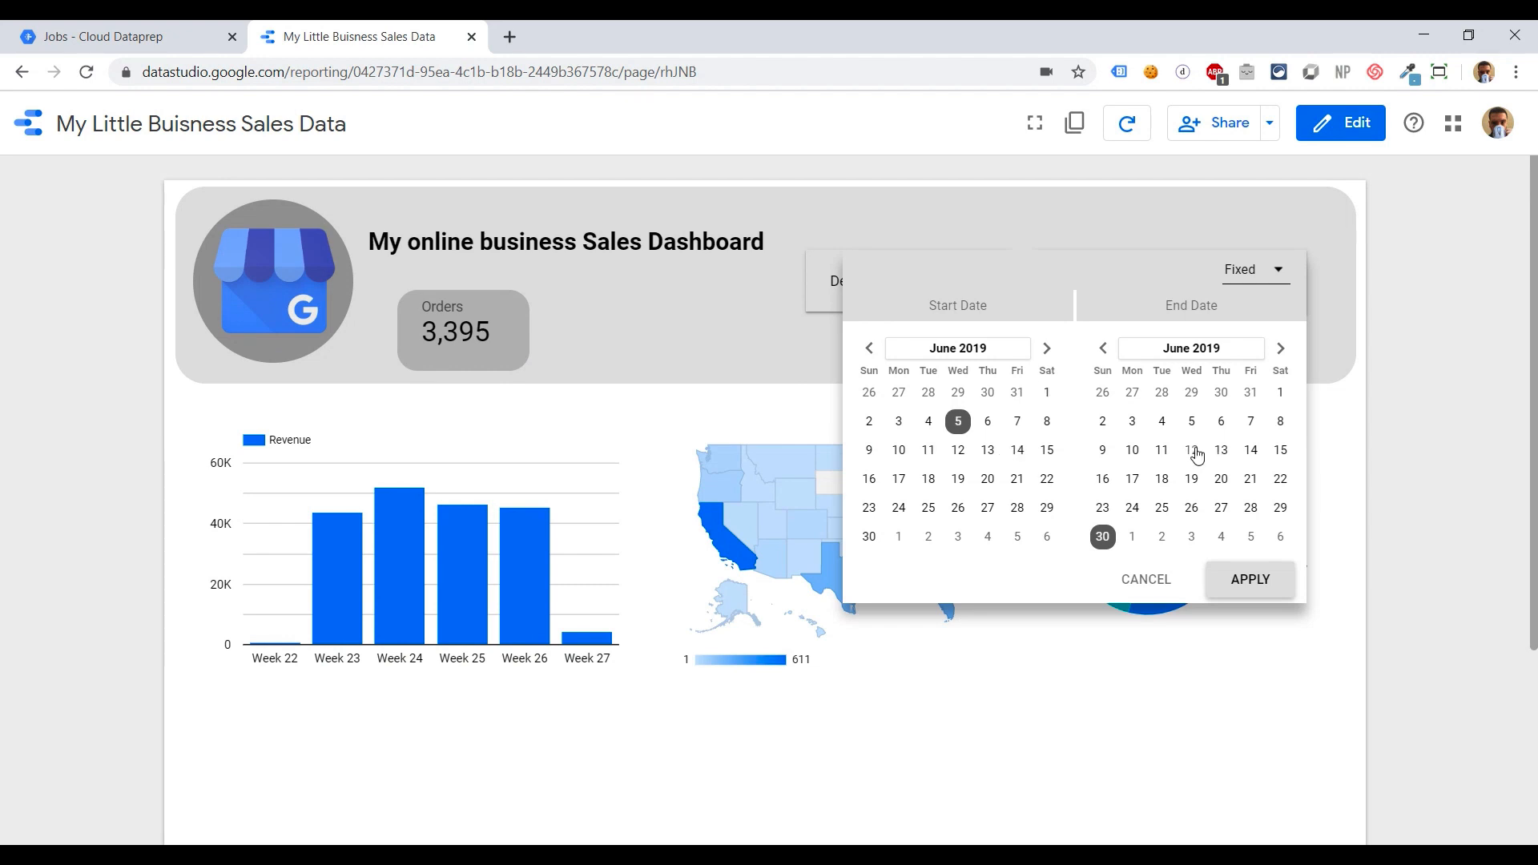
{"action": "left_click", "coordinate": [1193, 450]}
{"action": "left_click", "coordinate": [1246, 578]}
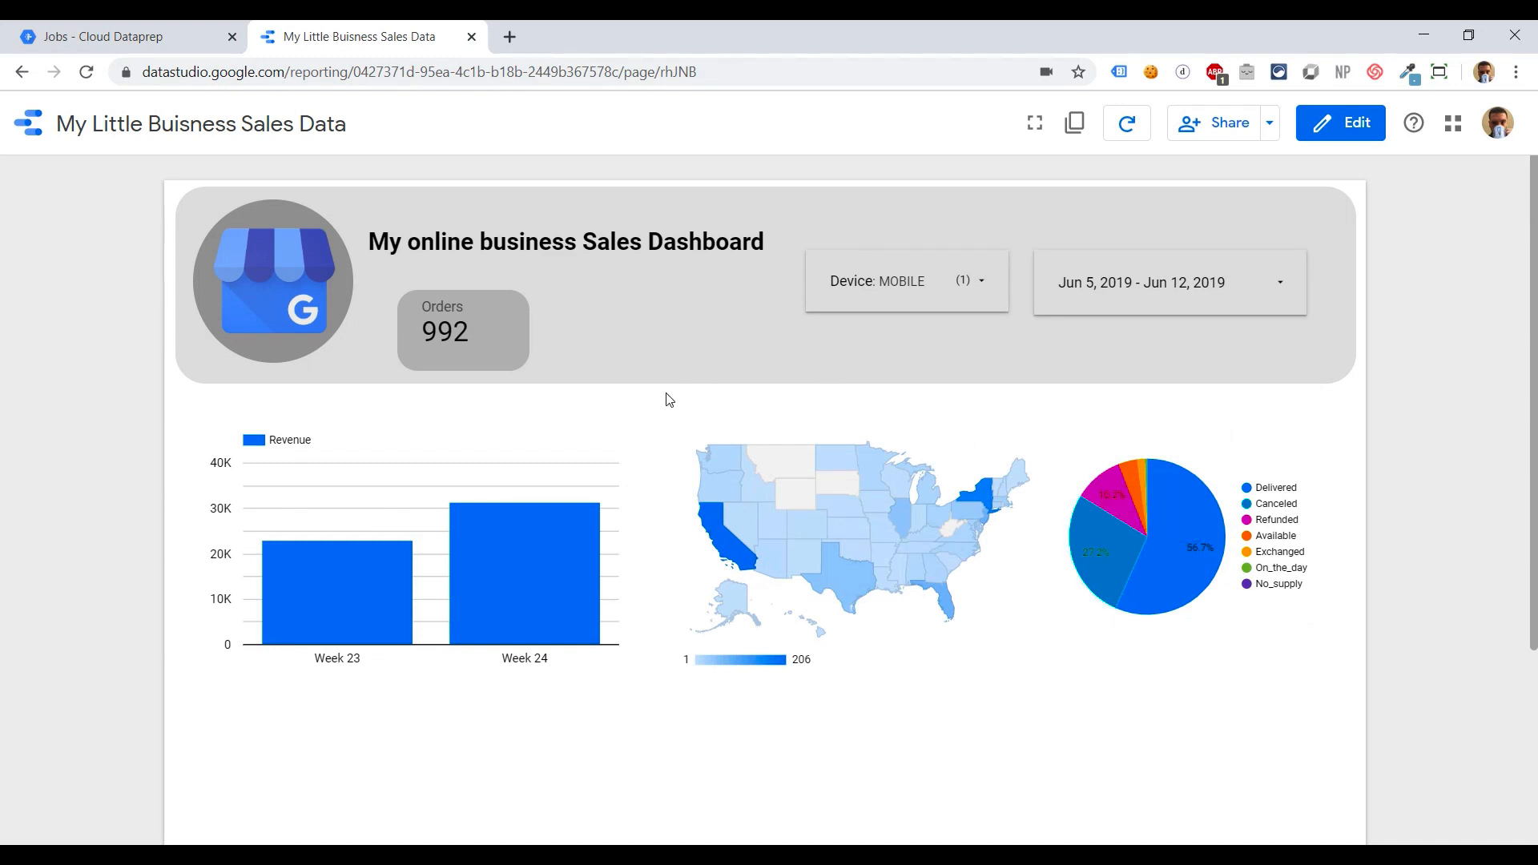
{"action": "mouse_move", "coordinate": [721, 531]}
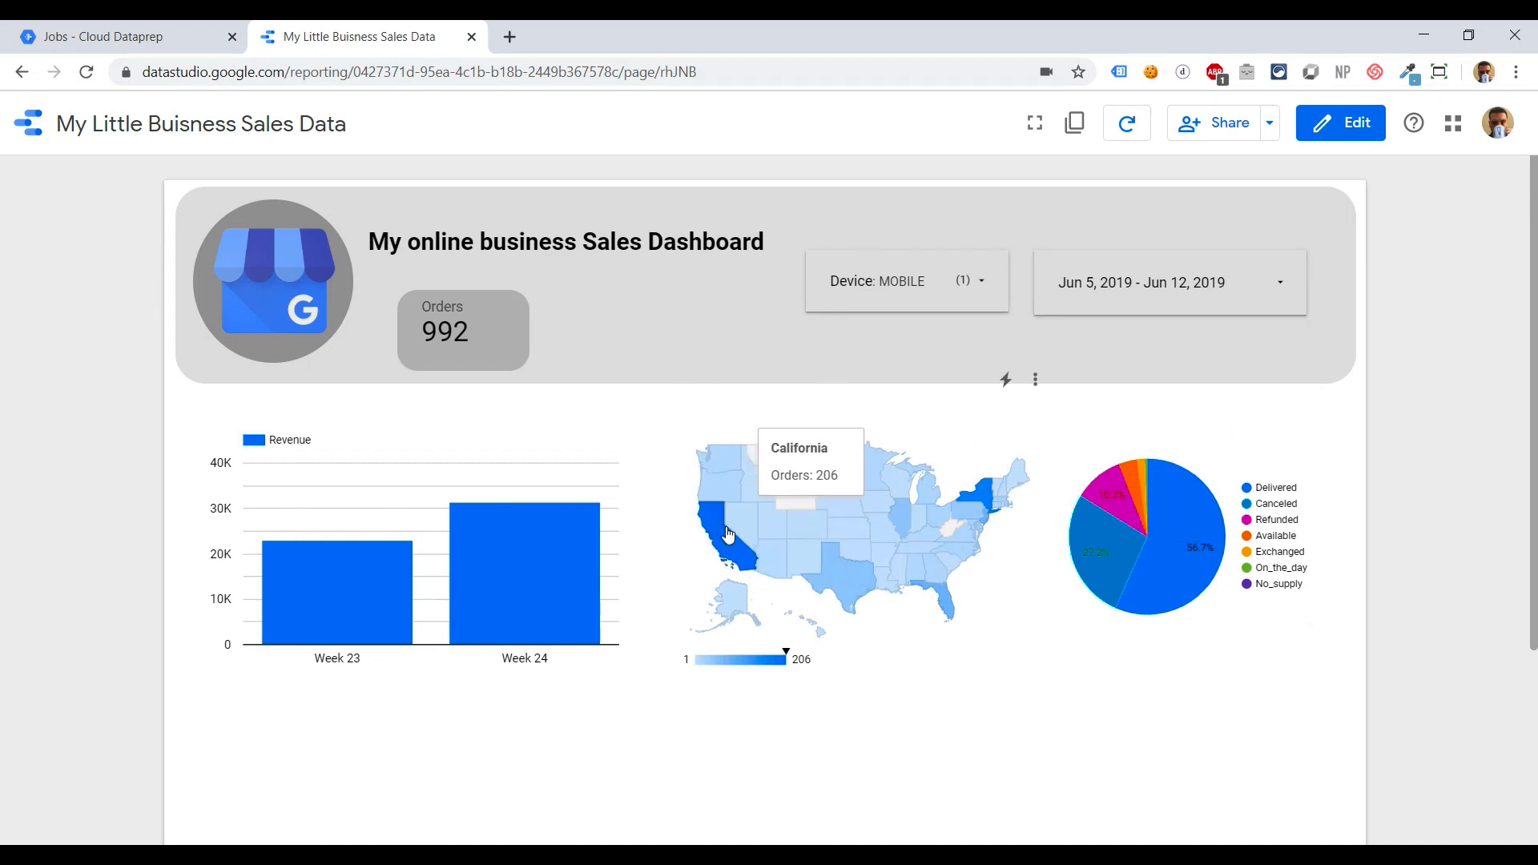
{"action": "mouse_move", "coordinate": [982, 503]}
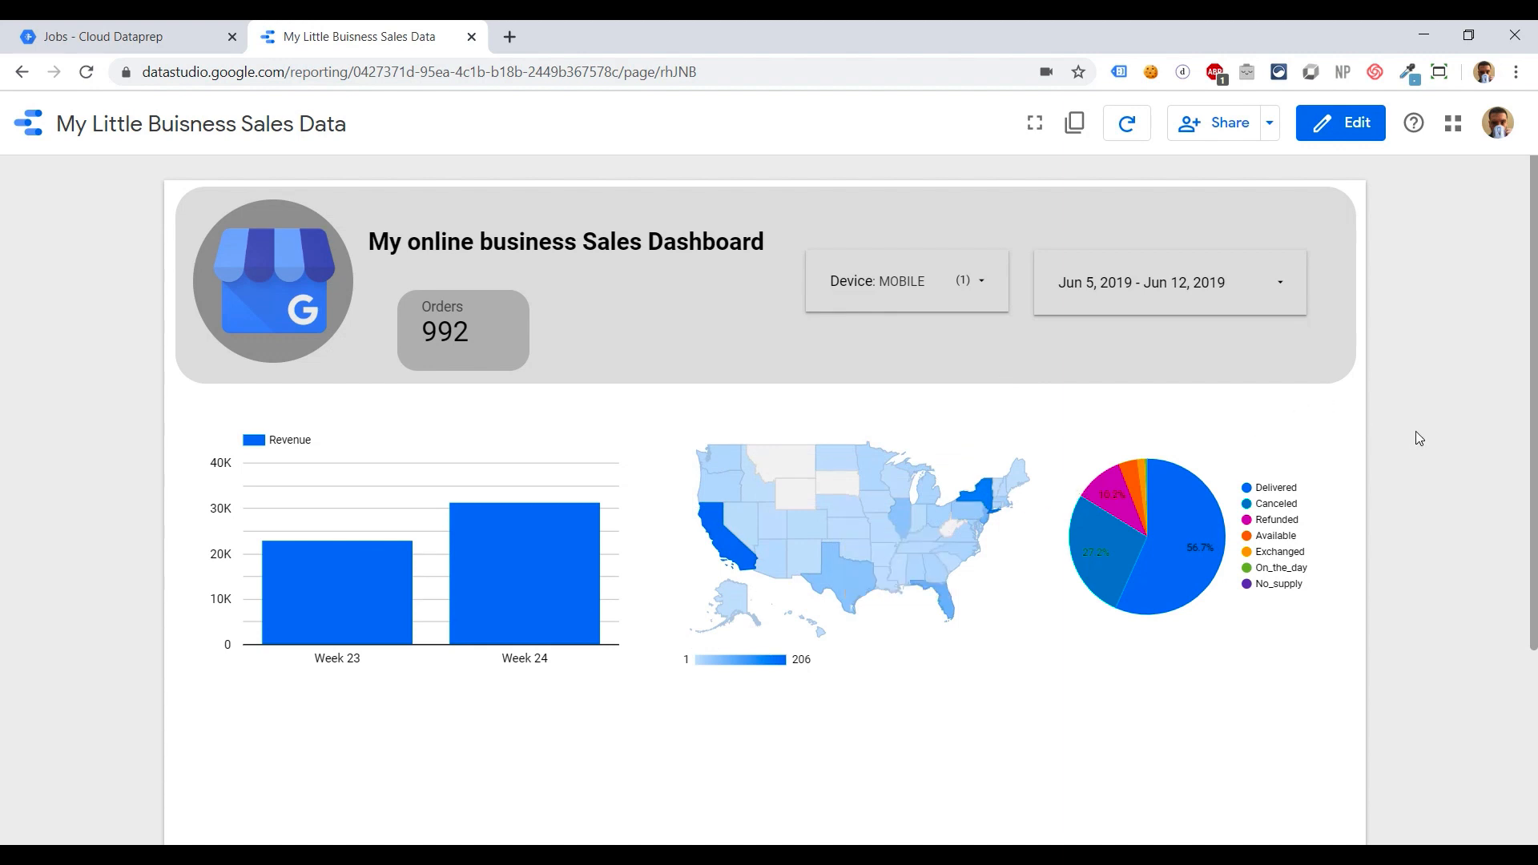
Open the report for editing, duplicate the Orders scorecard, and place the copy beside the original in the header
{"action": "left_click", "coordinate": [1348, 125]}
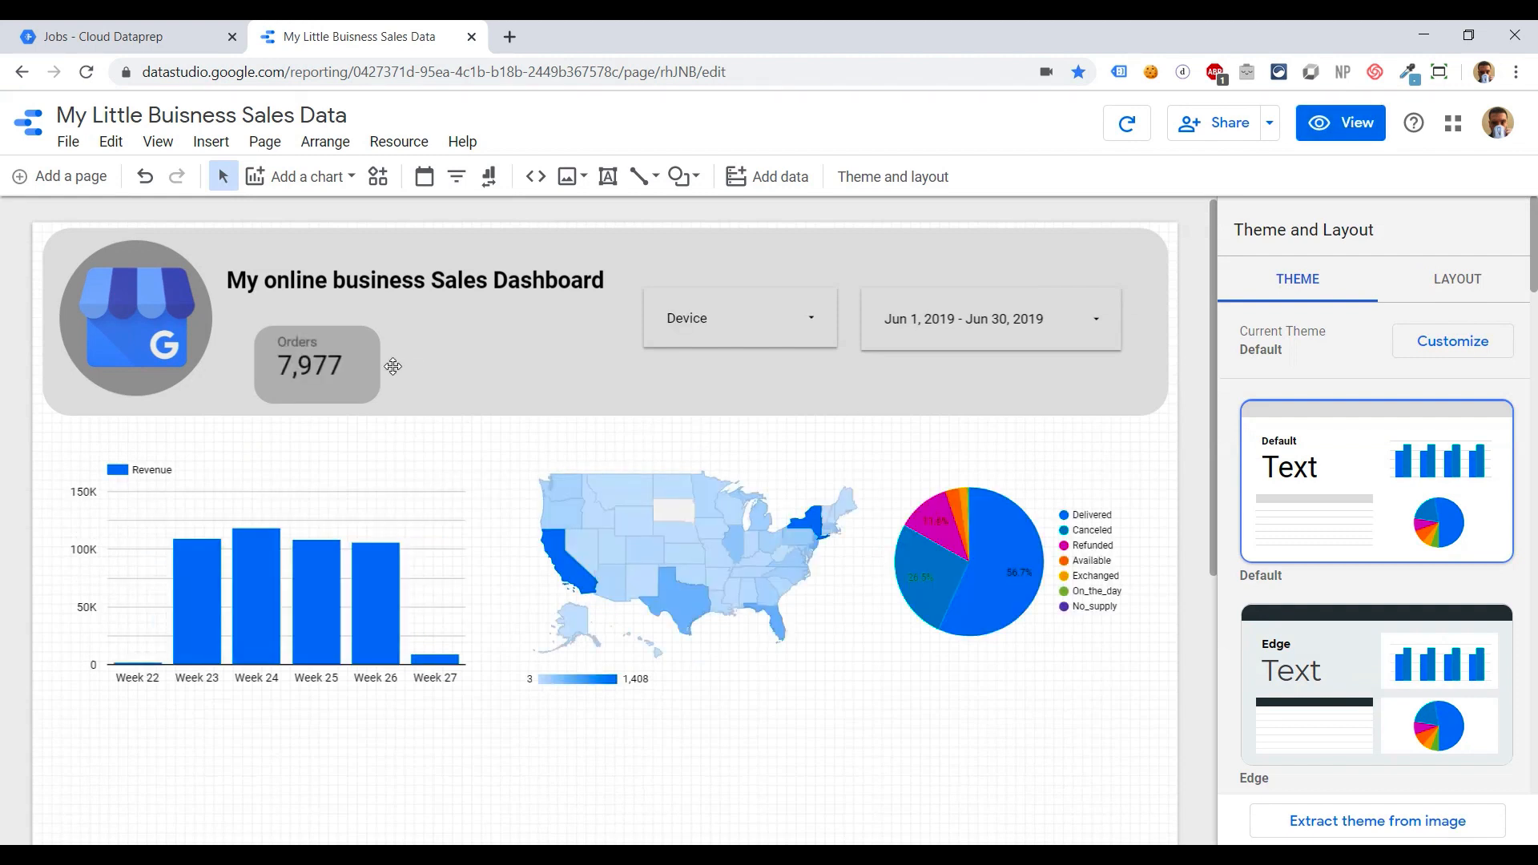
{"action": "left_click", "coordinate": [346, 365]}
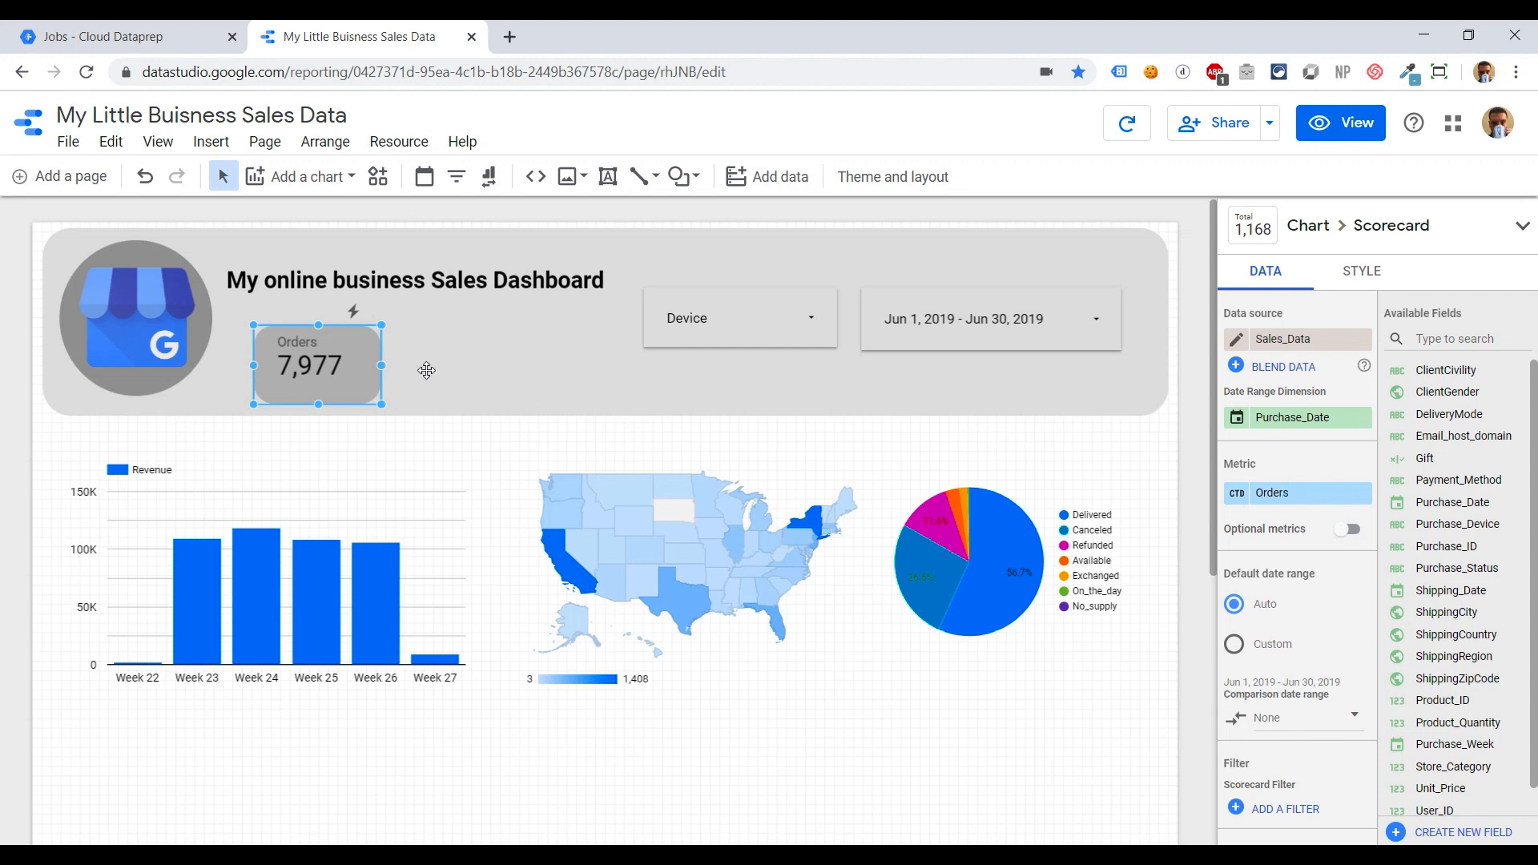
{"action": "key", "text": "ctrl+d"}
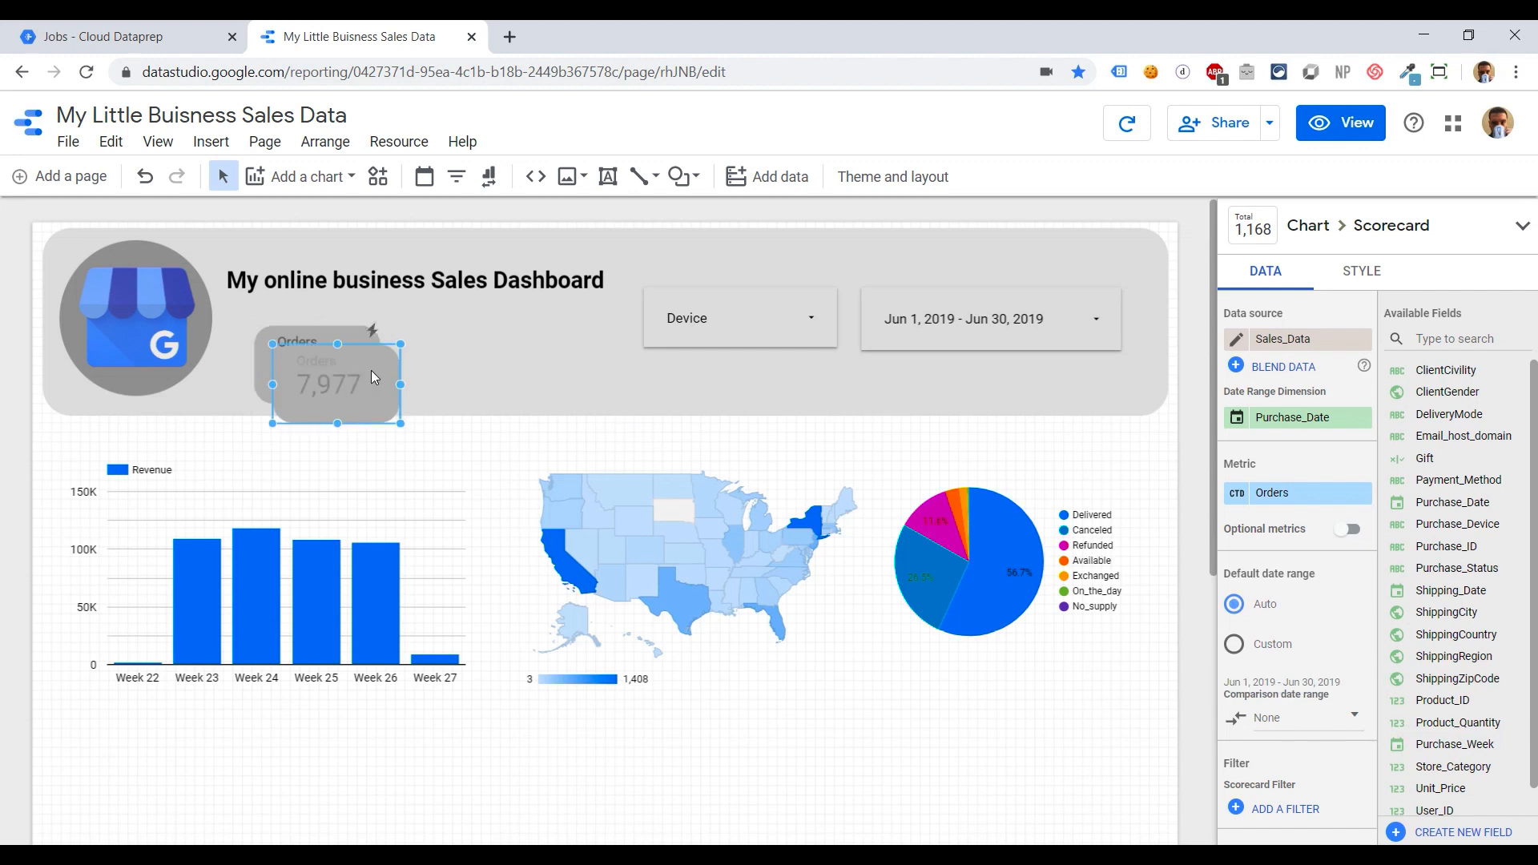
{"action": "left_click_drag", "start_coordinate": [343, 386], "coordinate": [459, 359]}
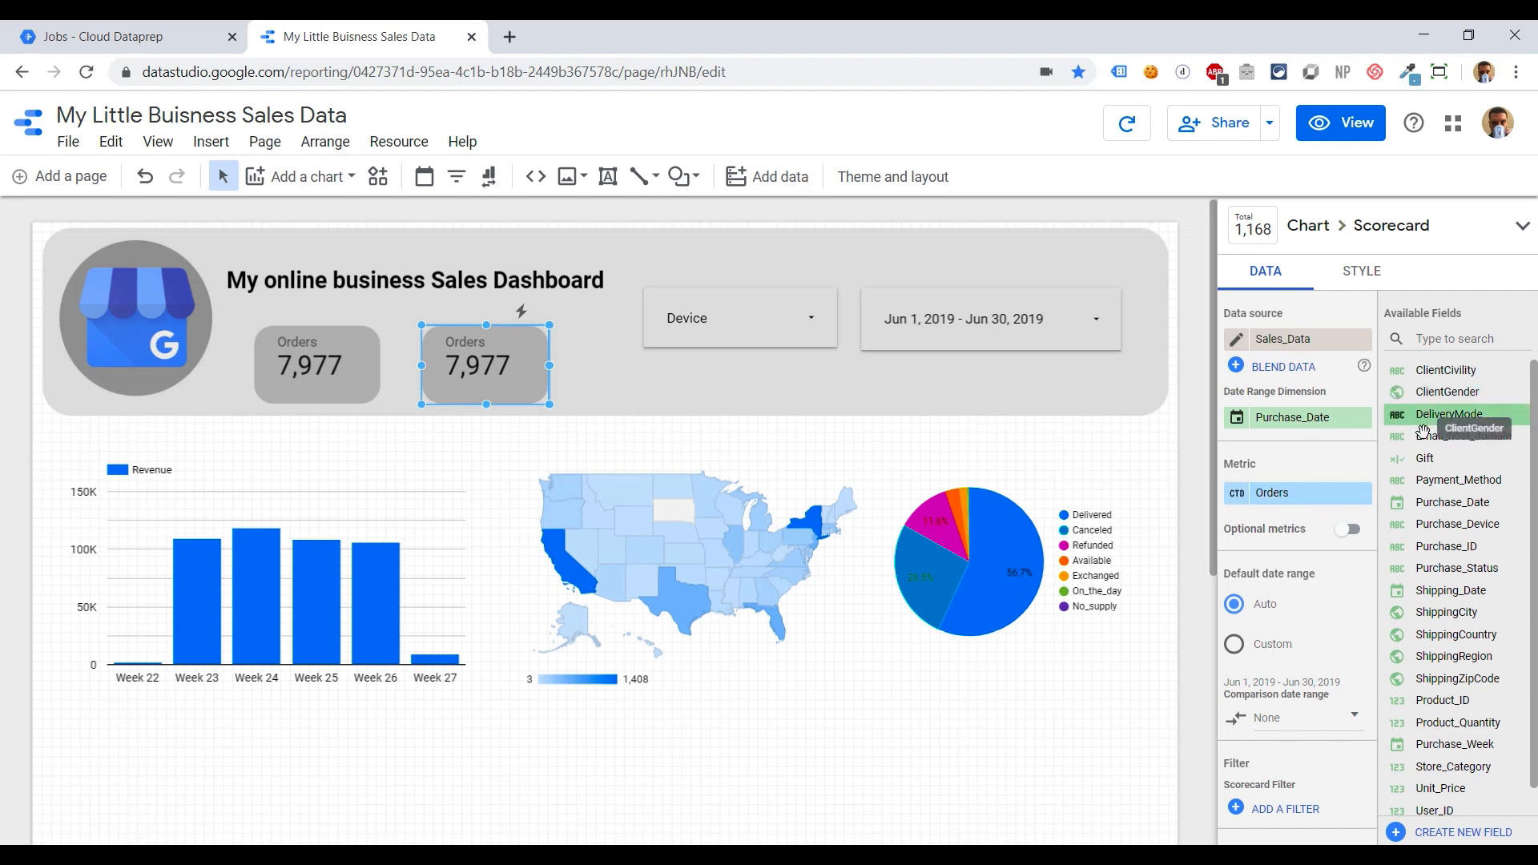
Set the duplicated scorecard's metric to the sum of Unit_Price and name the metric Revenue
{"action": "left_click", "coordinate": [1423, 340]}
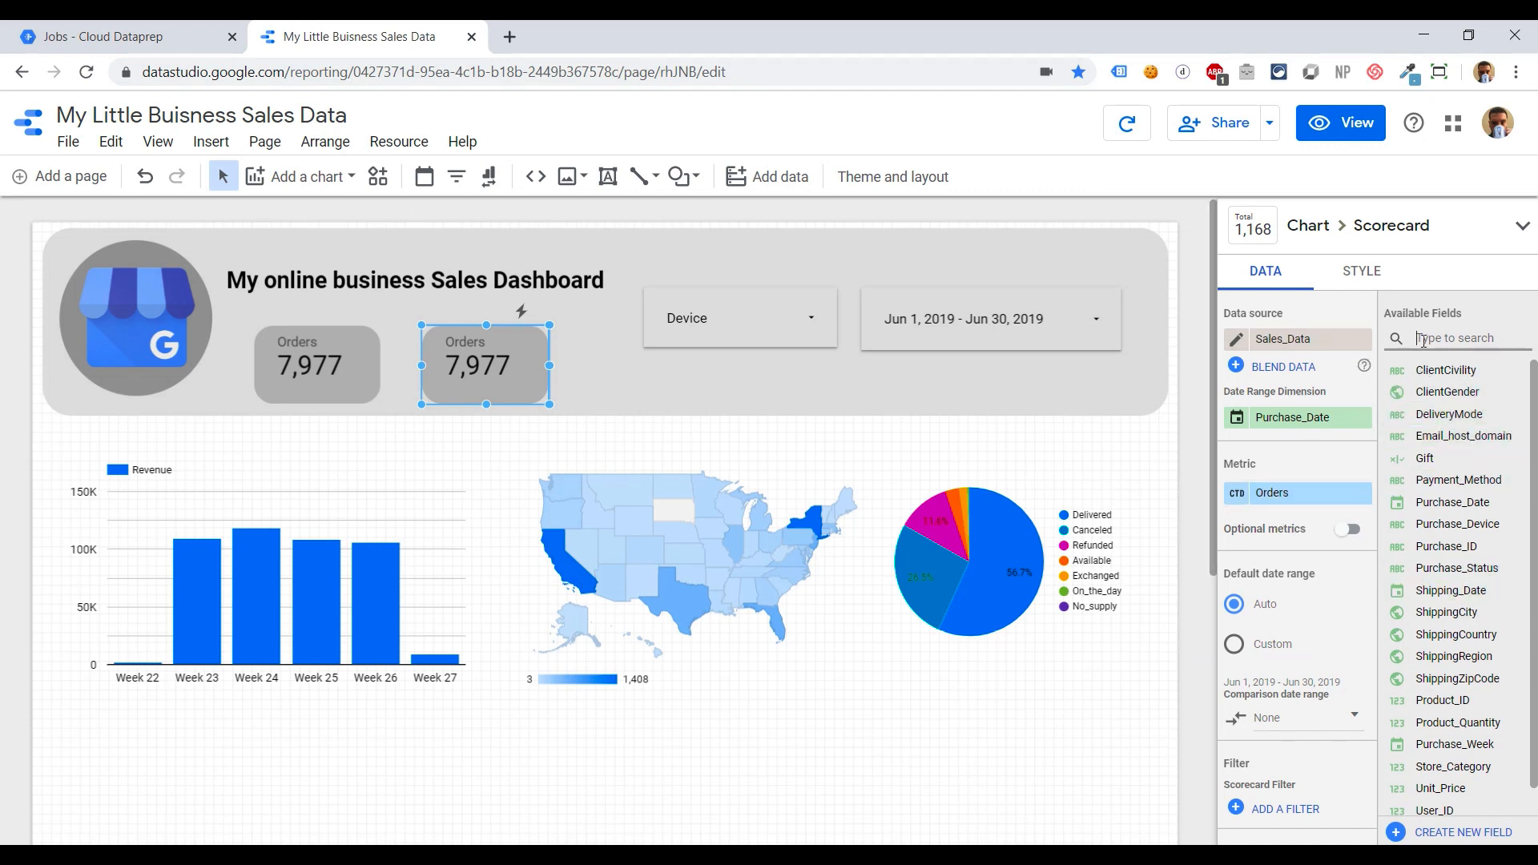
{"action": "type", "text": "Price"}
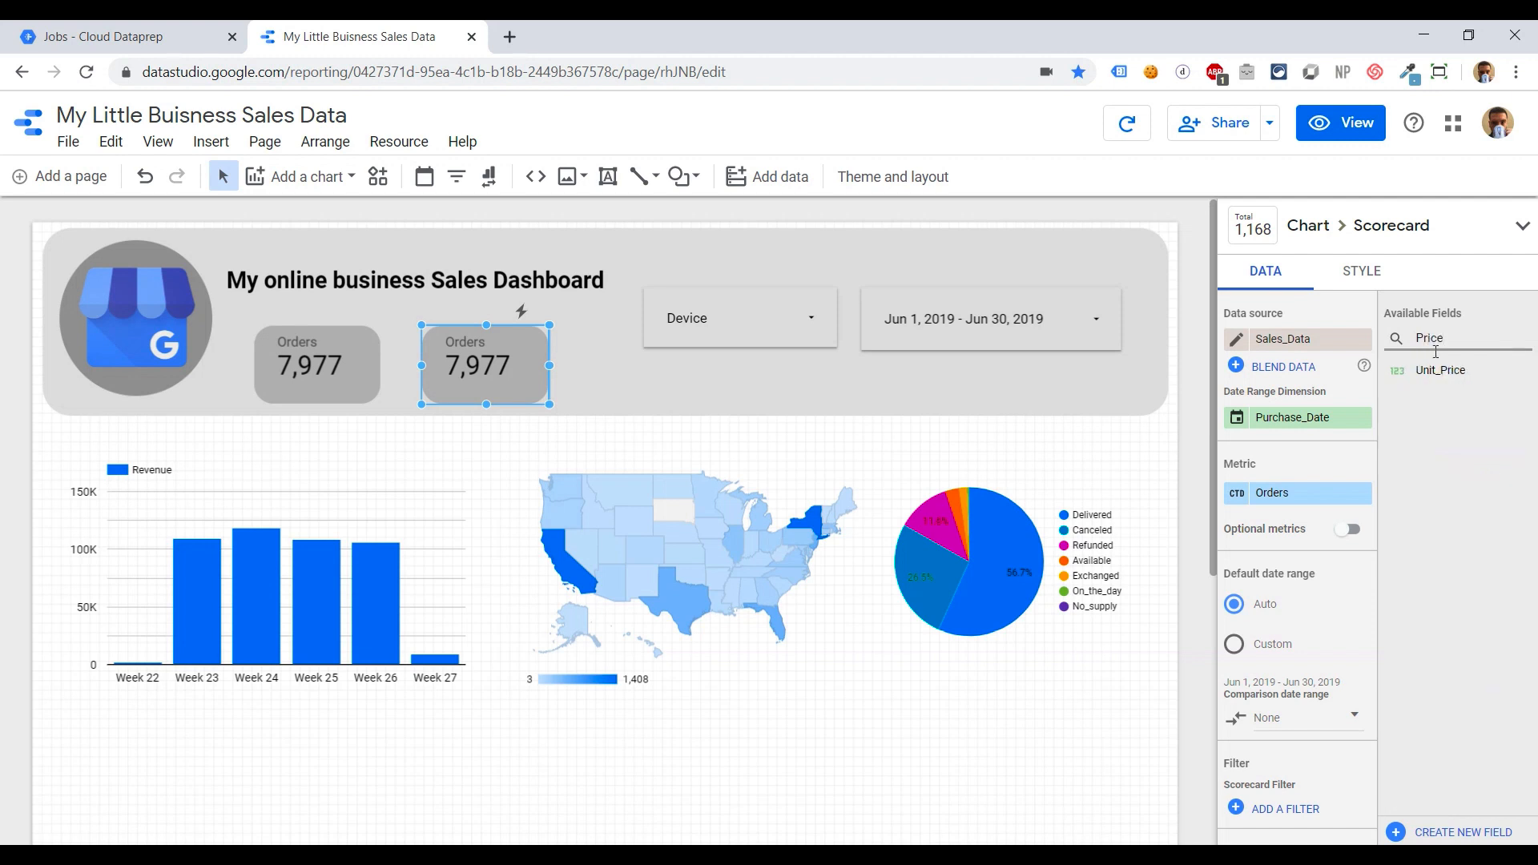
{"action": "left_click_drag", "start_coordinate": [1456, 370], "coordinate": [1282, 498]}
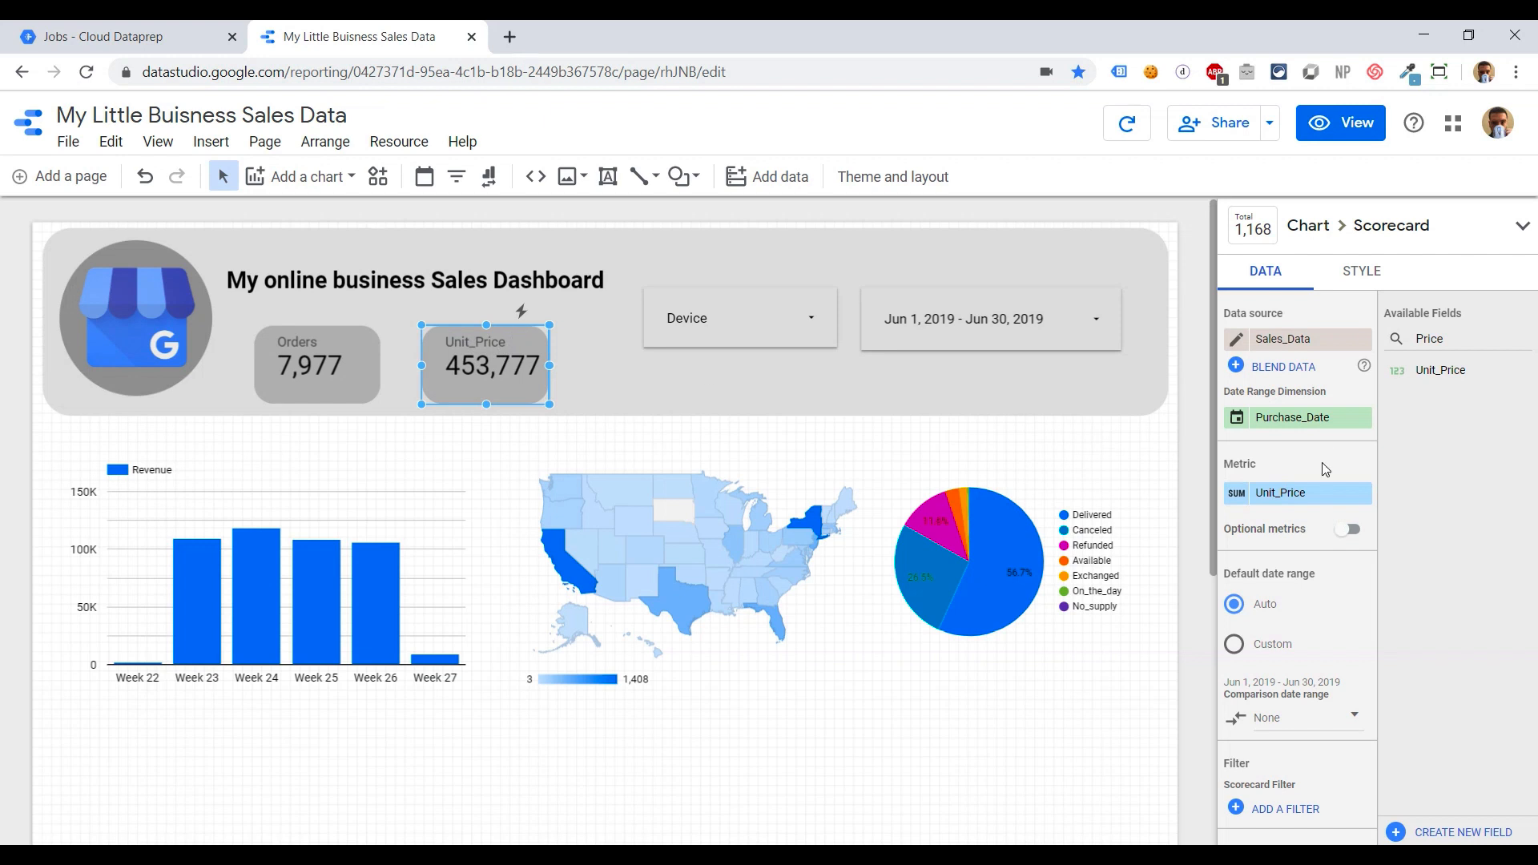
{"action": "left_click", "coordinate": [1238, 495]}
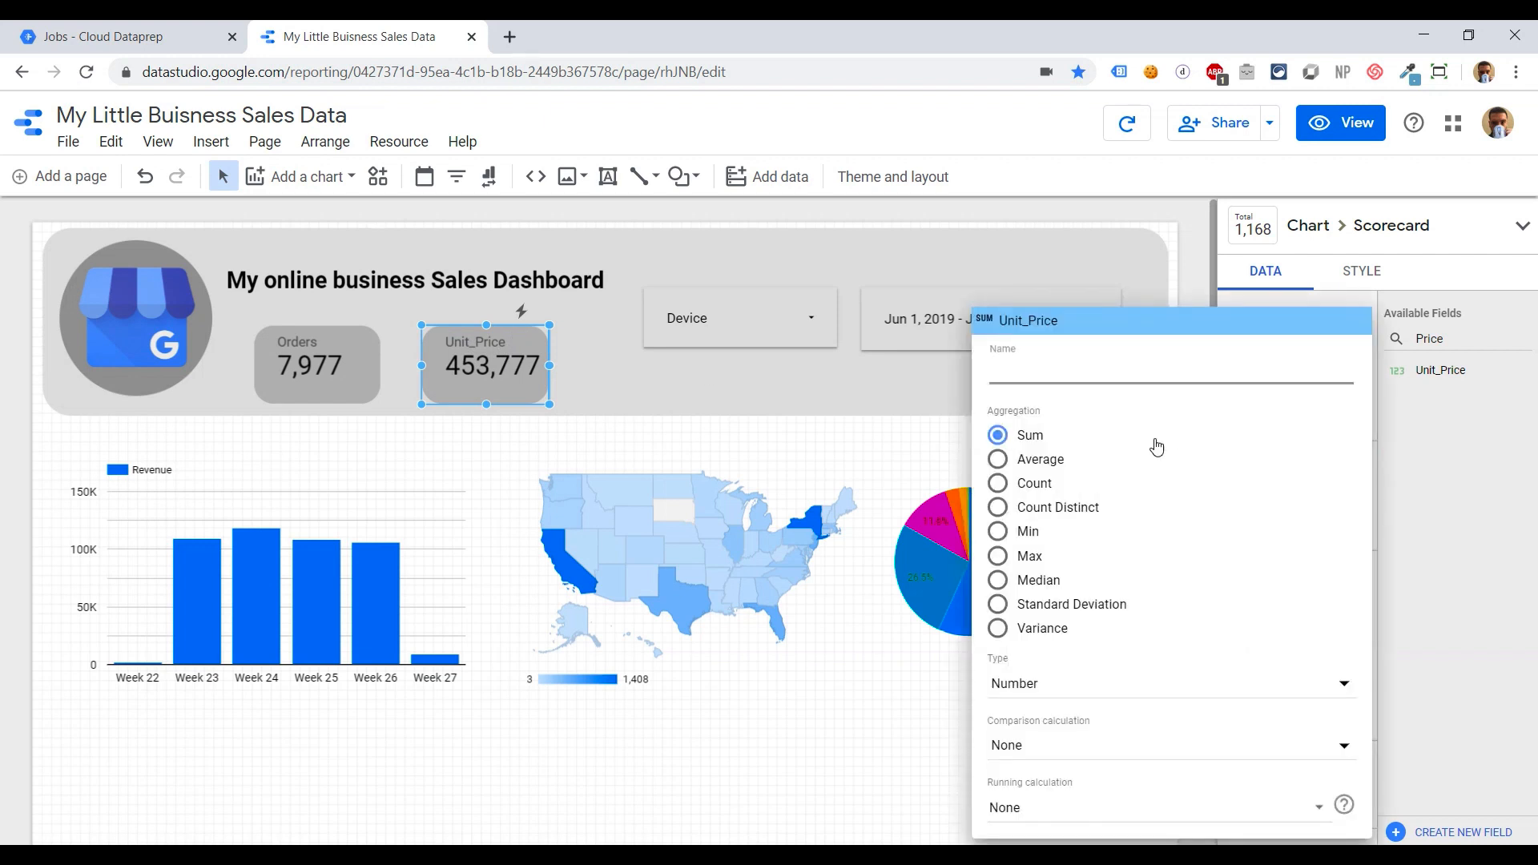
{"action": "type", "text": "REvenue"}
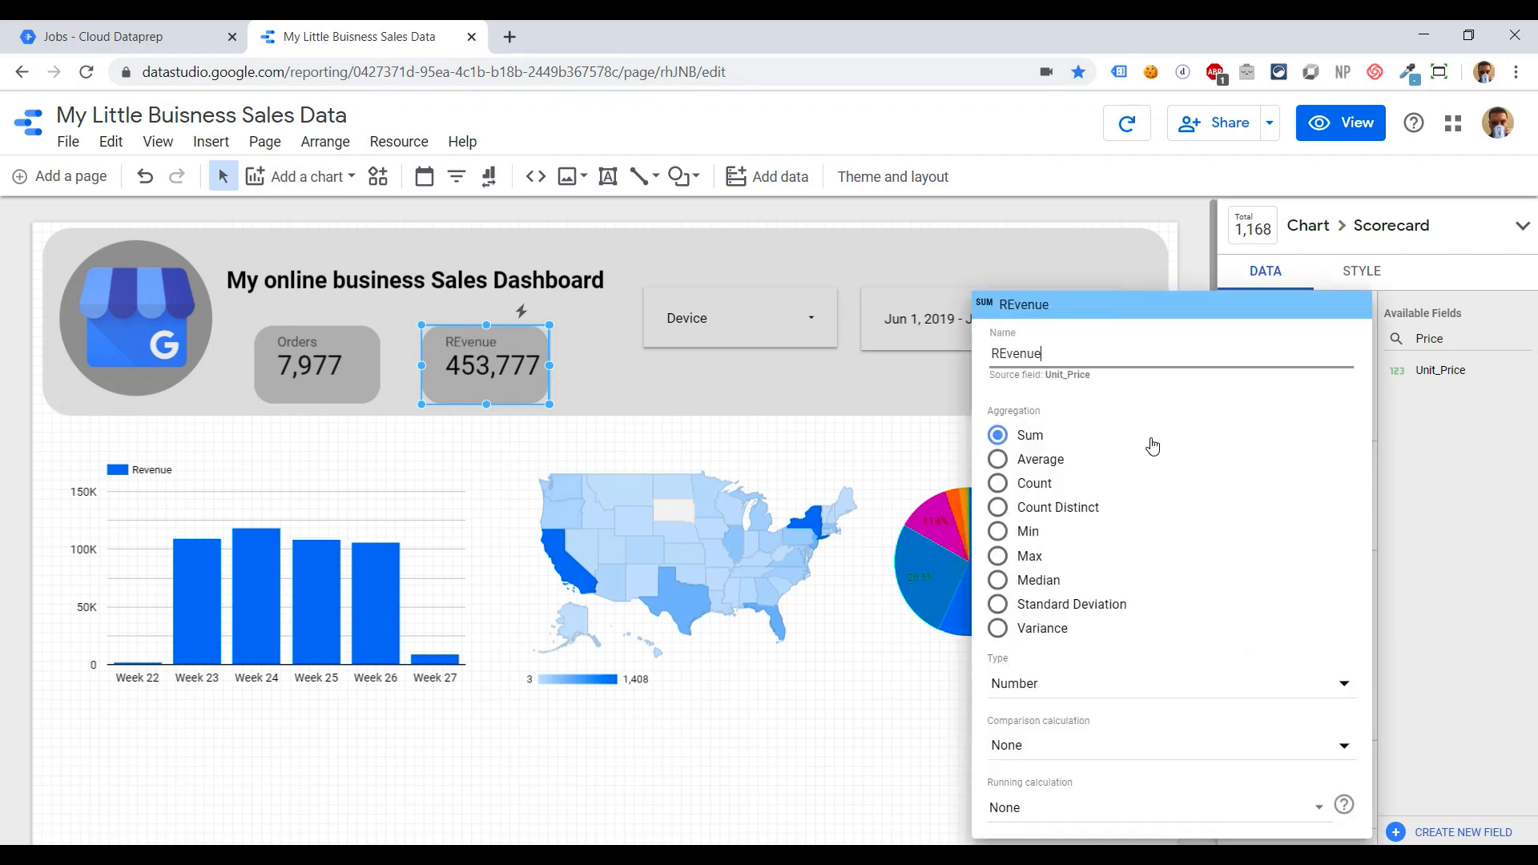
{"action": "key", "text": "BackSpace"}
{"action": "type", "text": "e"}
{"action": "key", "text": "Return"}
{"action": "left_click", "coordinate": [626, 382]}
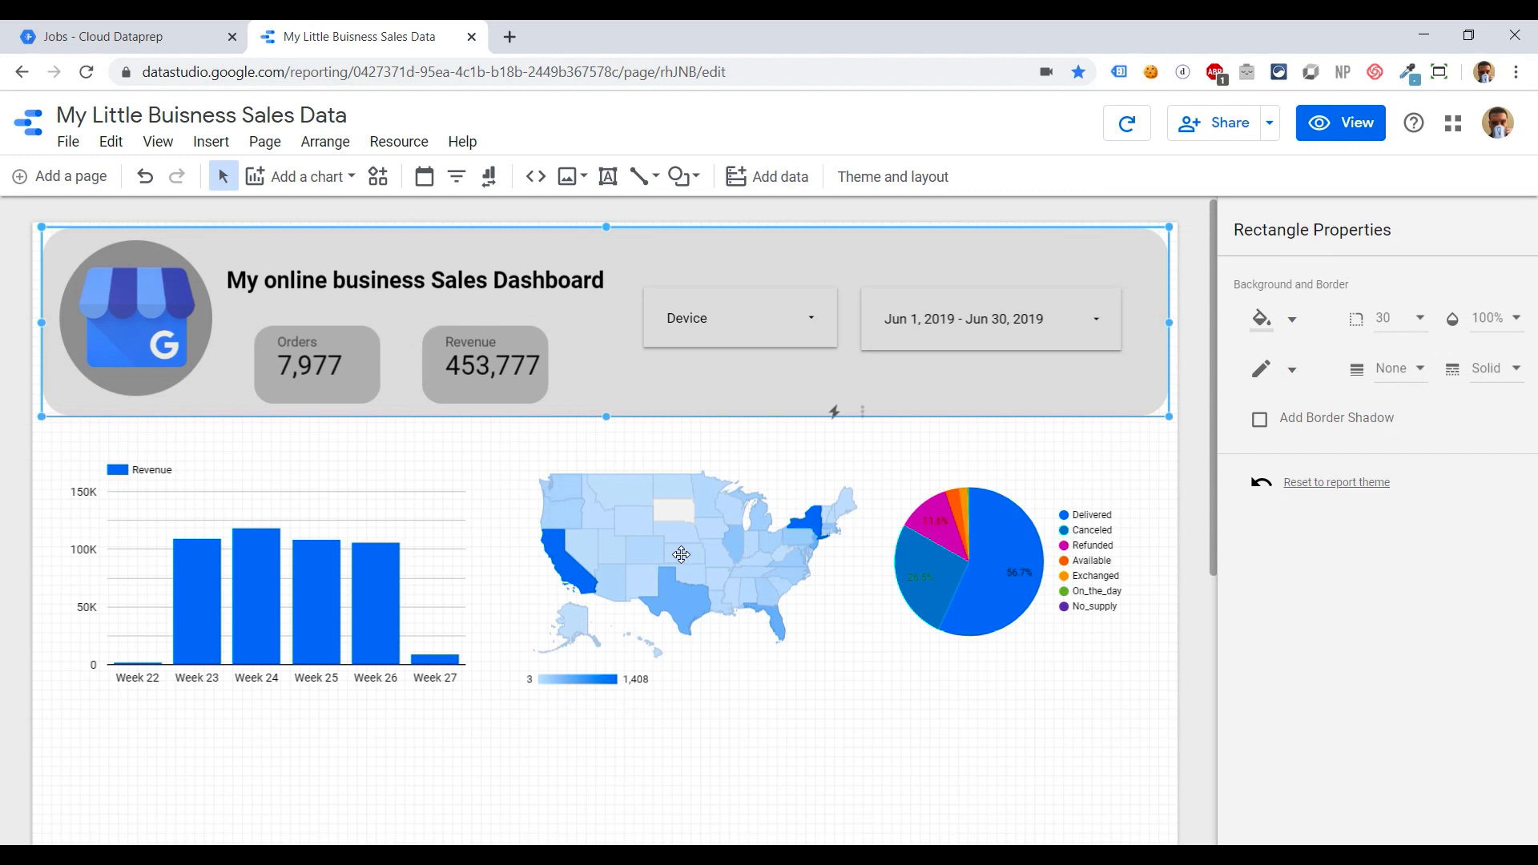
Change the US map's geo dimension to ShippingCity
{"action": "left_click", "coordinate": [679, 554]}
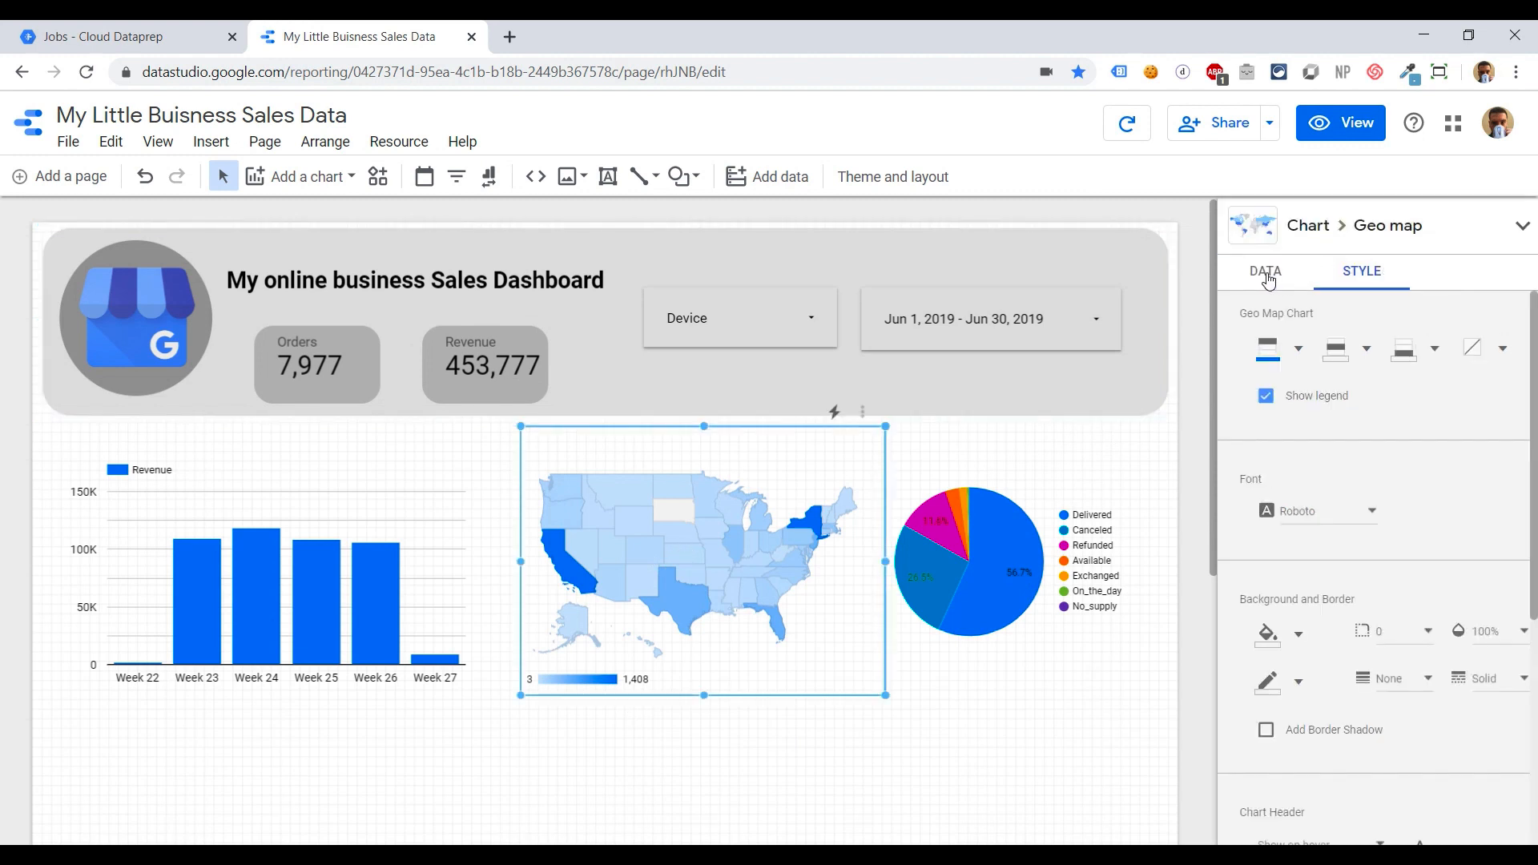
{"action": "left_click", "coordinate": [1264, 273]}
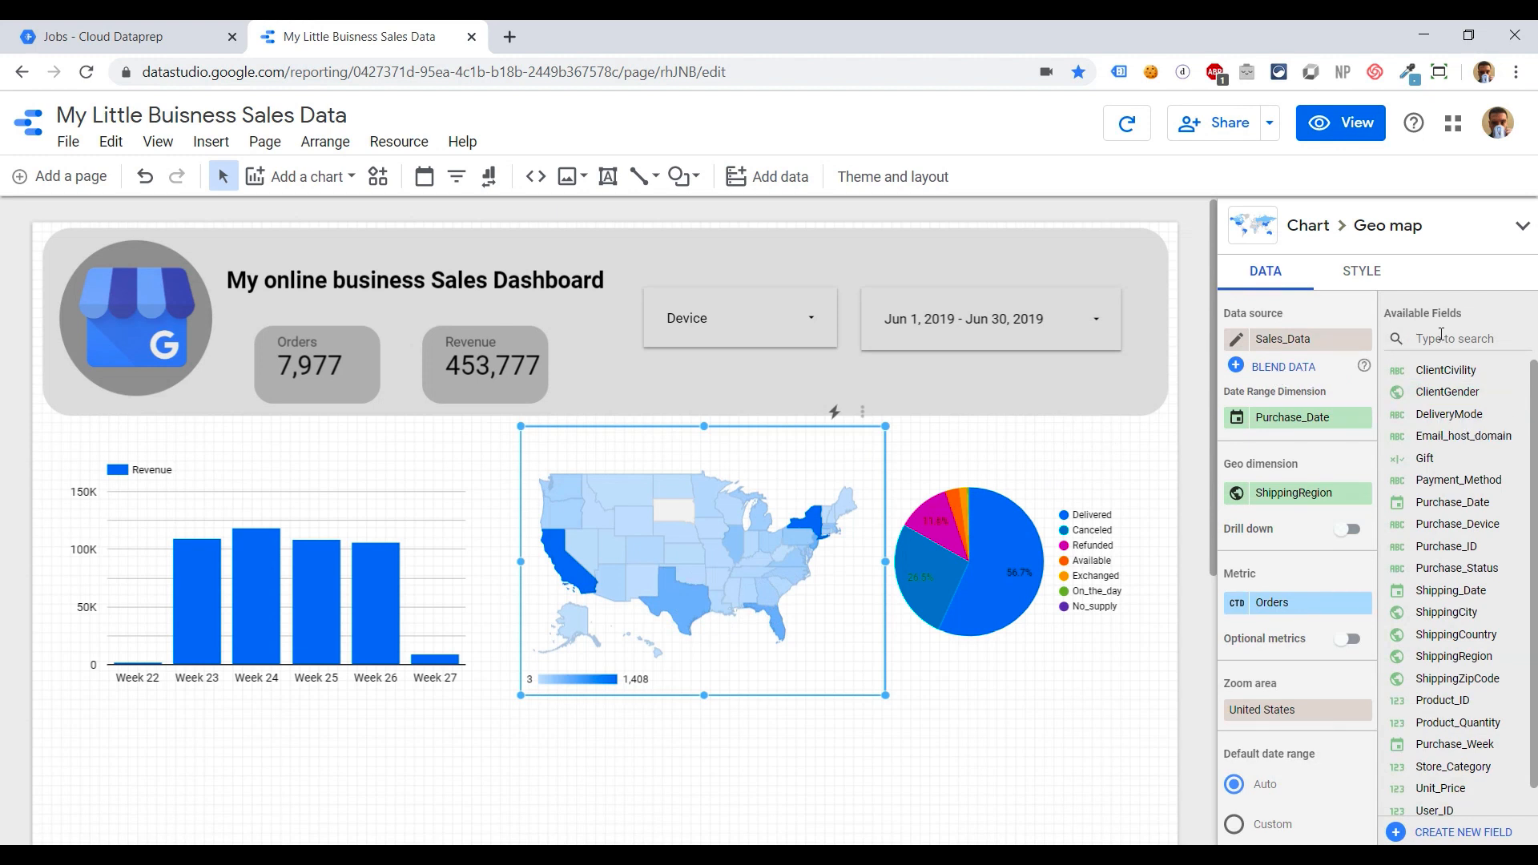
{"action": "left_click", "coordinate": [1442, 335]}
{"action": "type", "text": "c"}
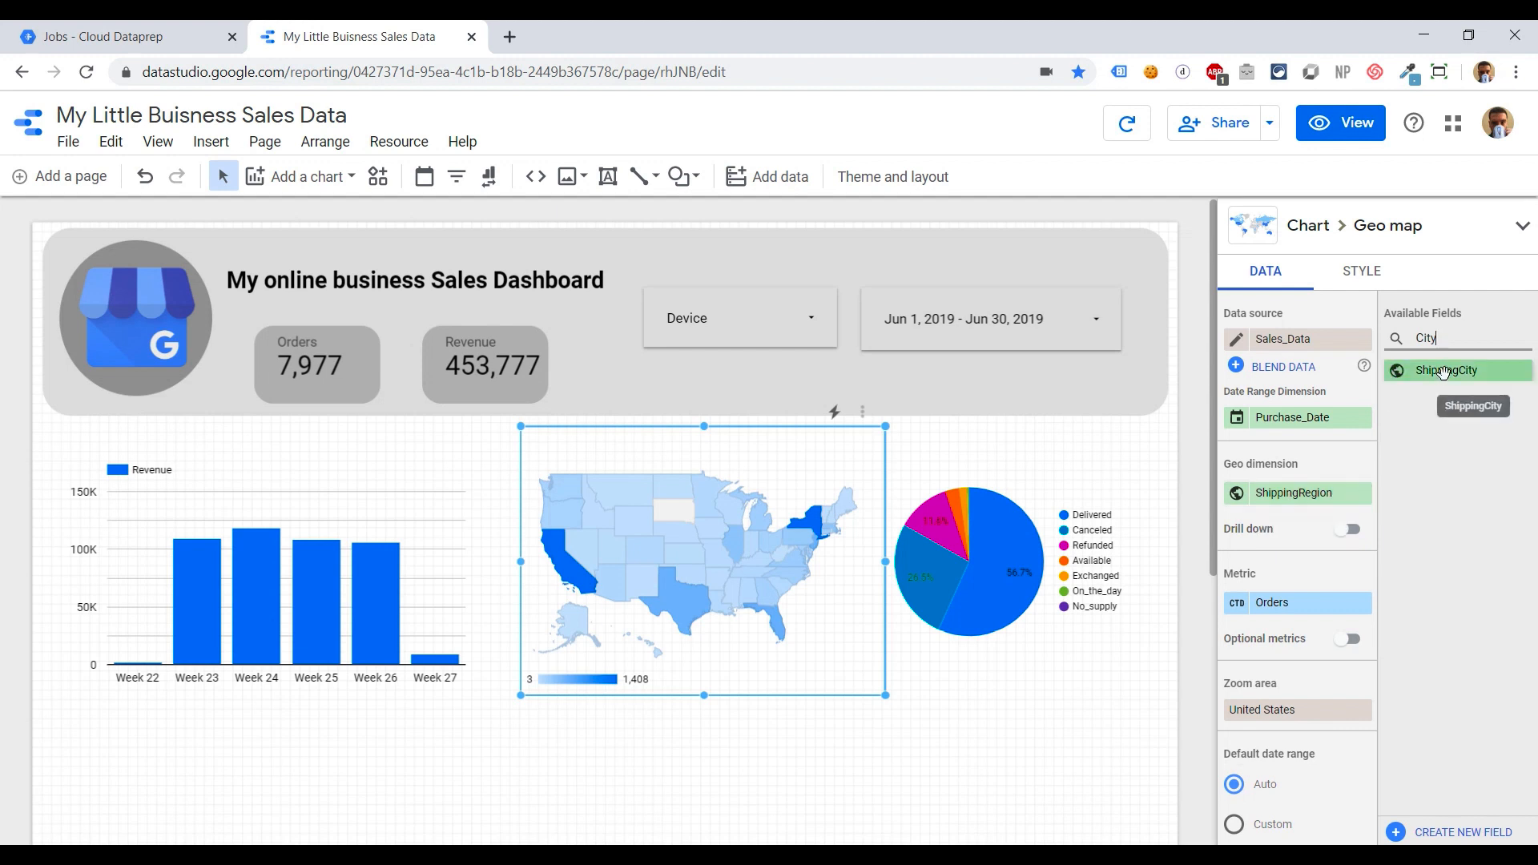
{"action": "left_click_drag", "start_coordinate": [1443, 371], "coordinate": [1296, 495]}
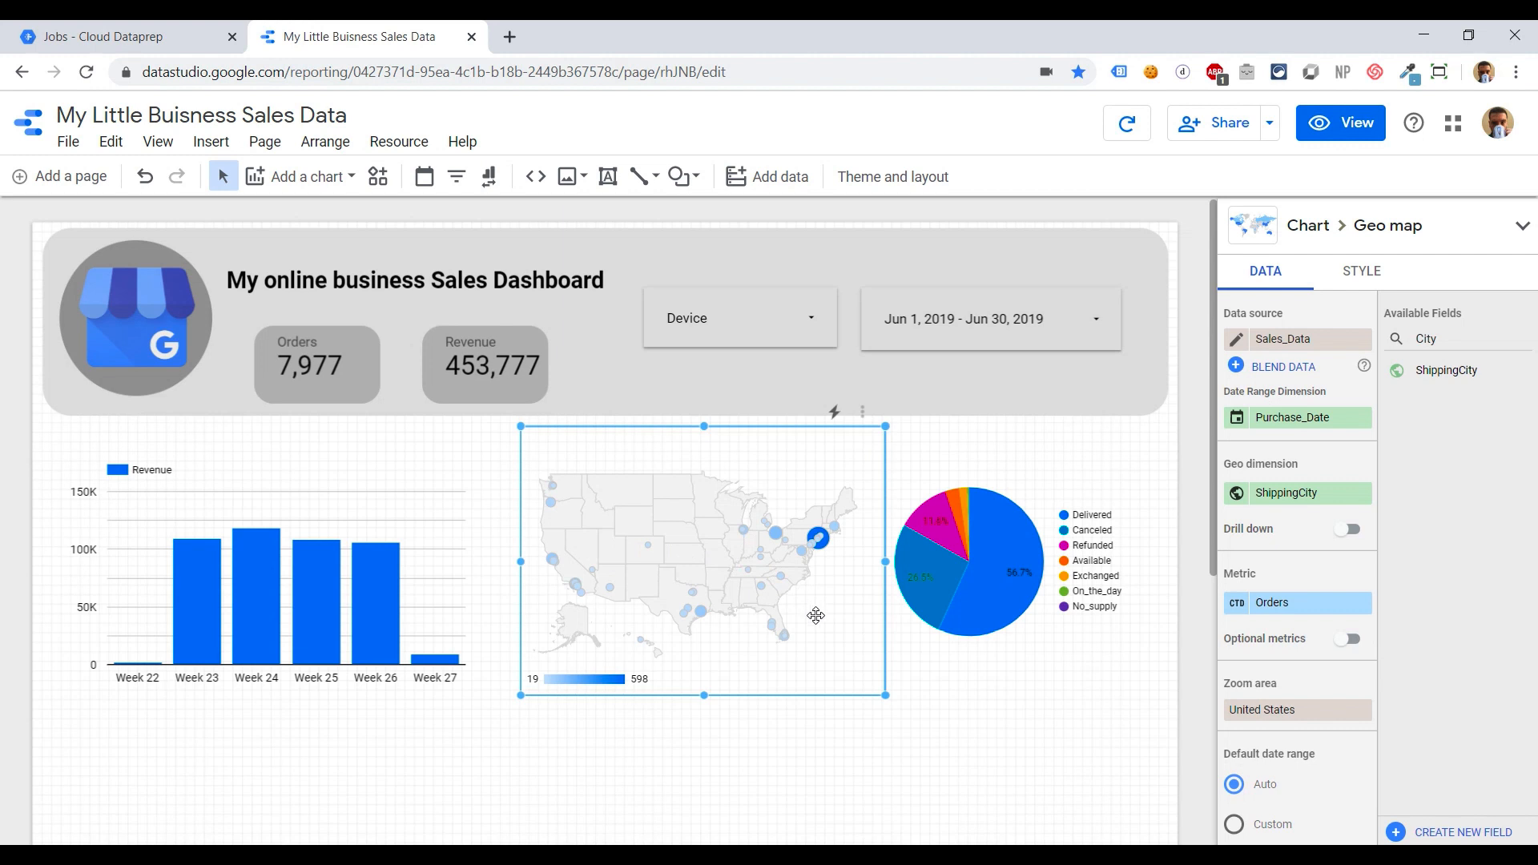
{"action": "left_click", "coordinate": [1083, 722]}
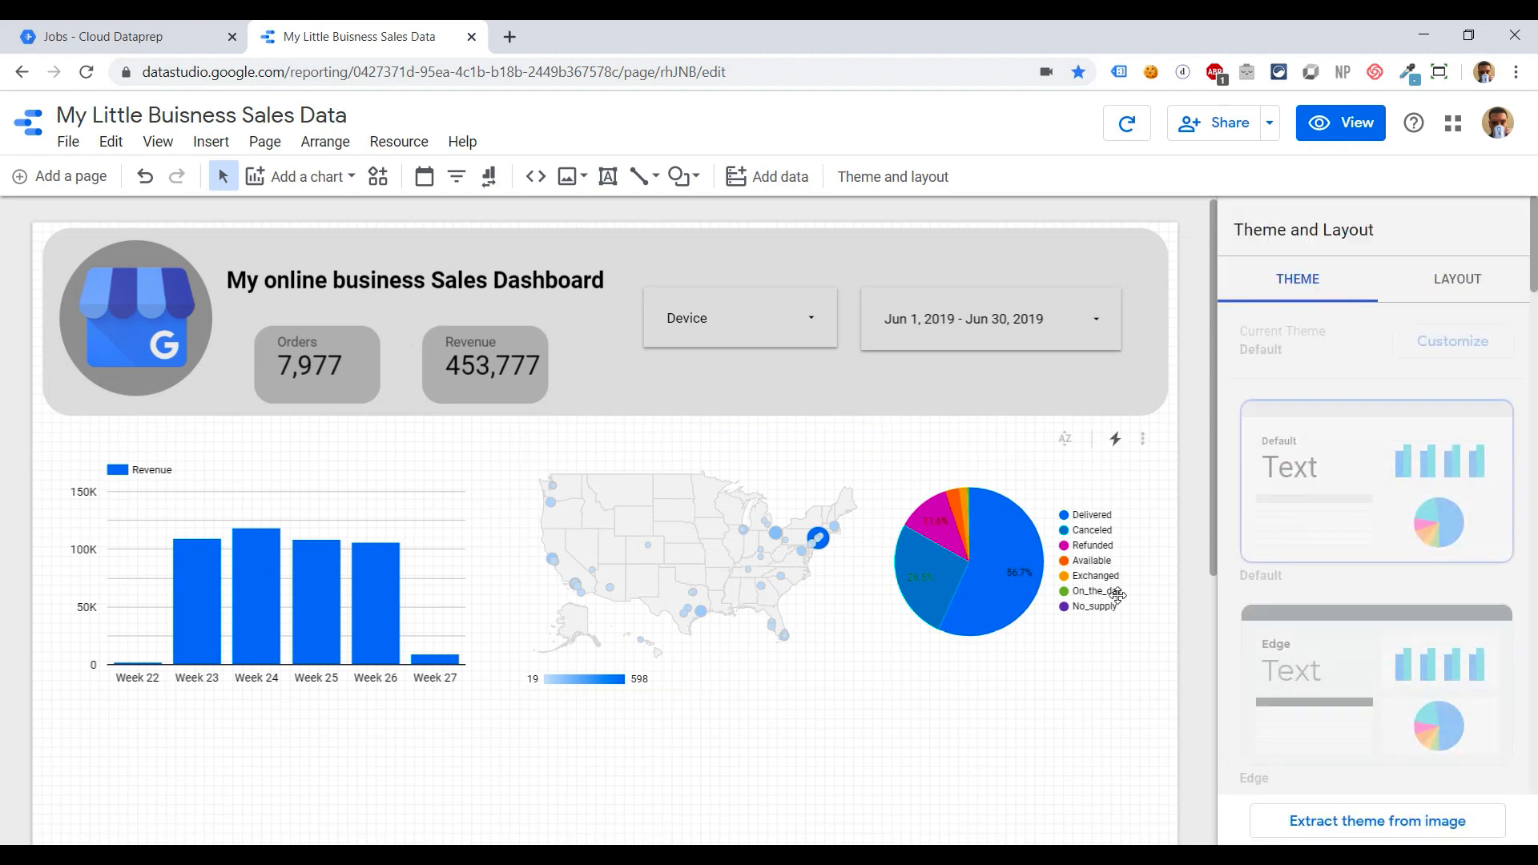
Place a copy of the purchase status pie chart directly below it and set the copy's dimension to DeliveryMode
{"action": "left_click", "coordinate": [1000, 567]}
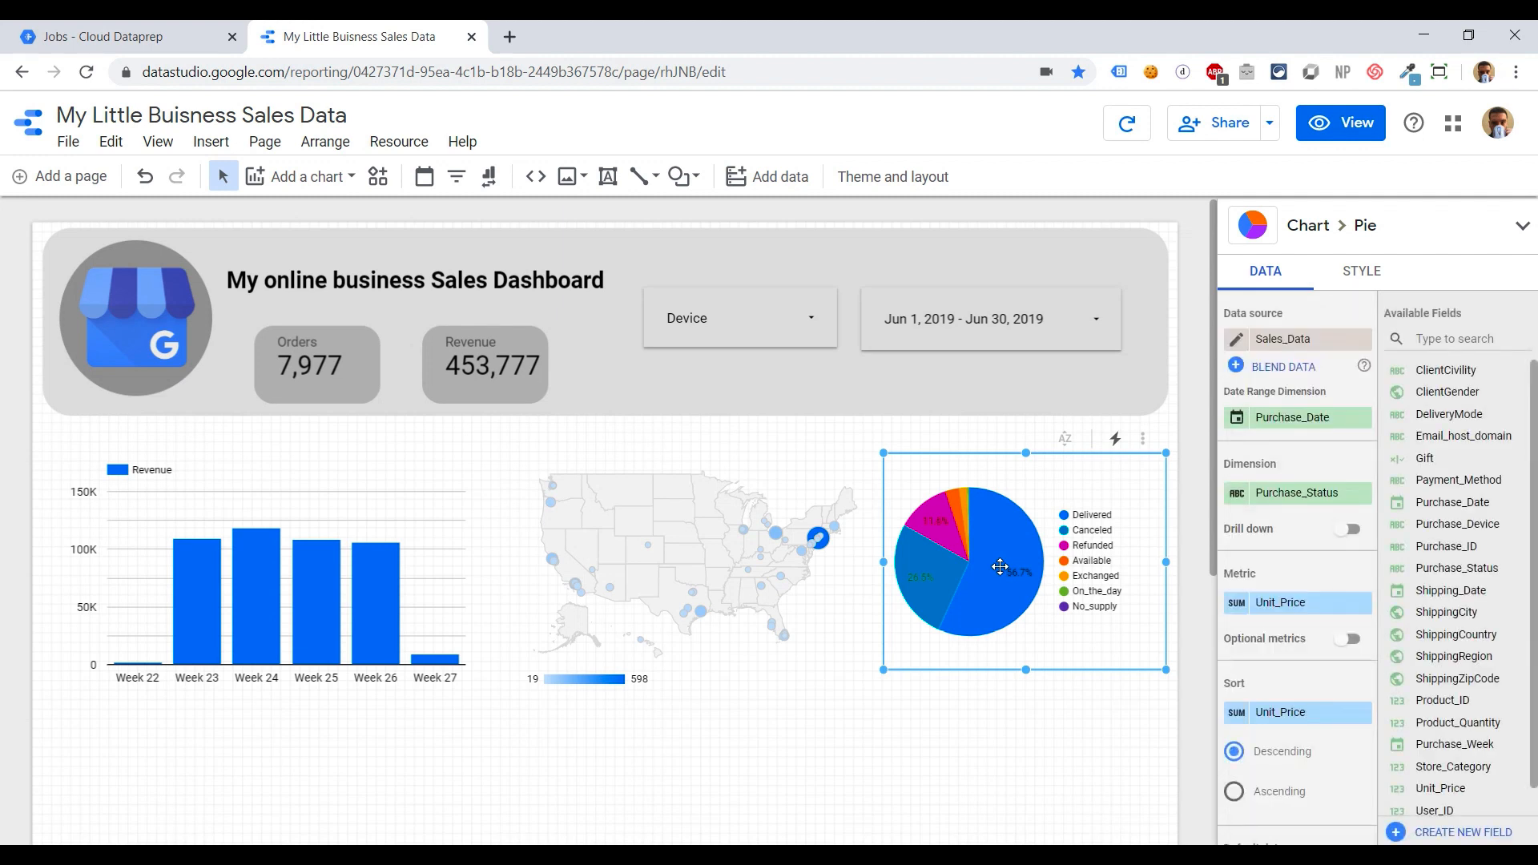
{"action": "left_click_drag", "start_coordinate": [1000, 567], "coordinate": [998, 738]}
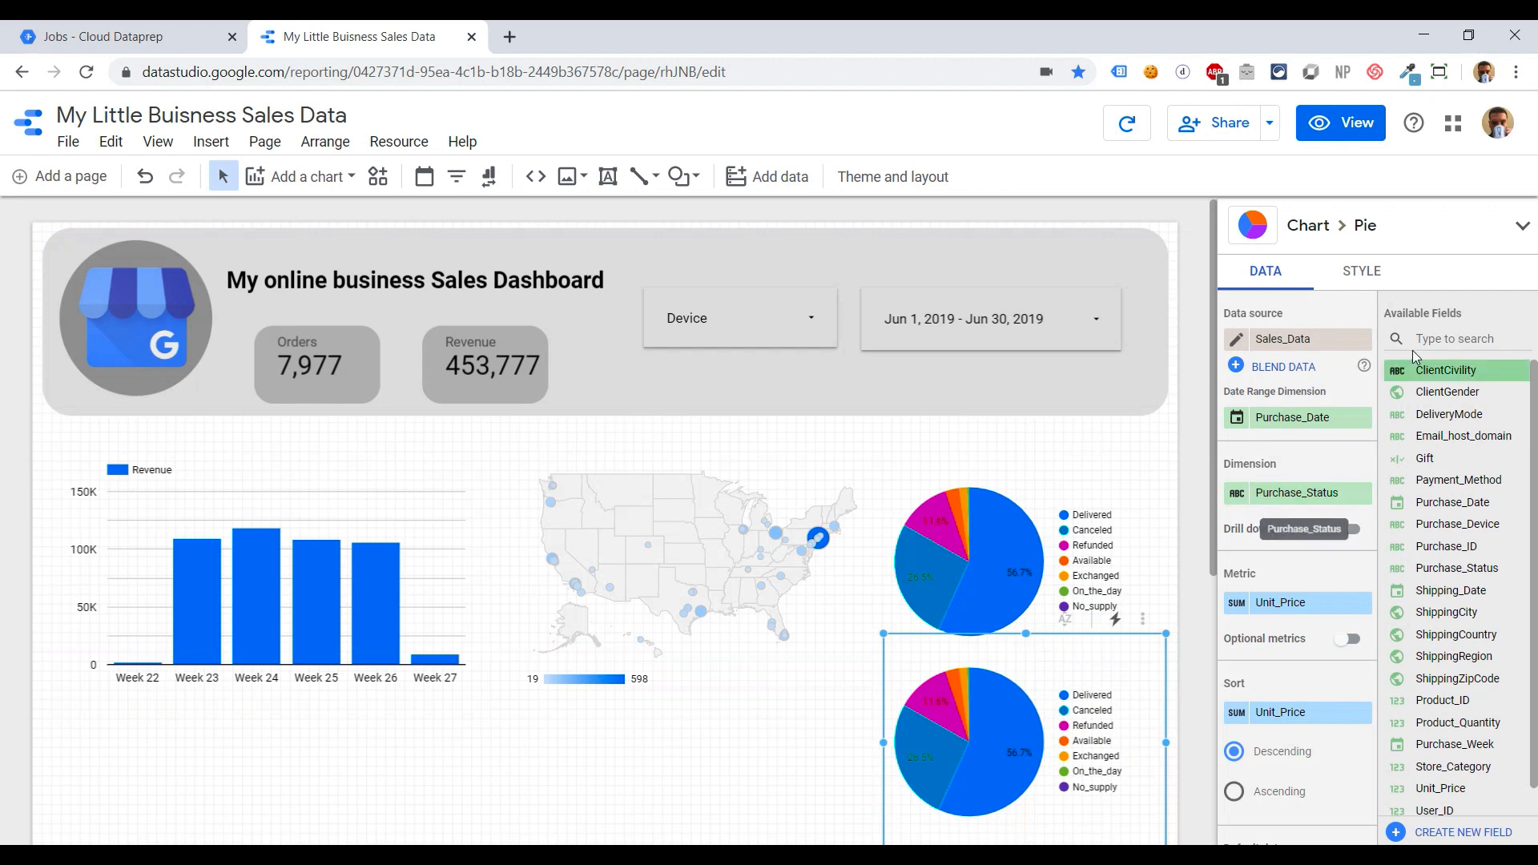
{"action": "left_click", "coordinate": [1445, 340]}
{"action": "type", "text": "Del"}
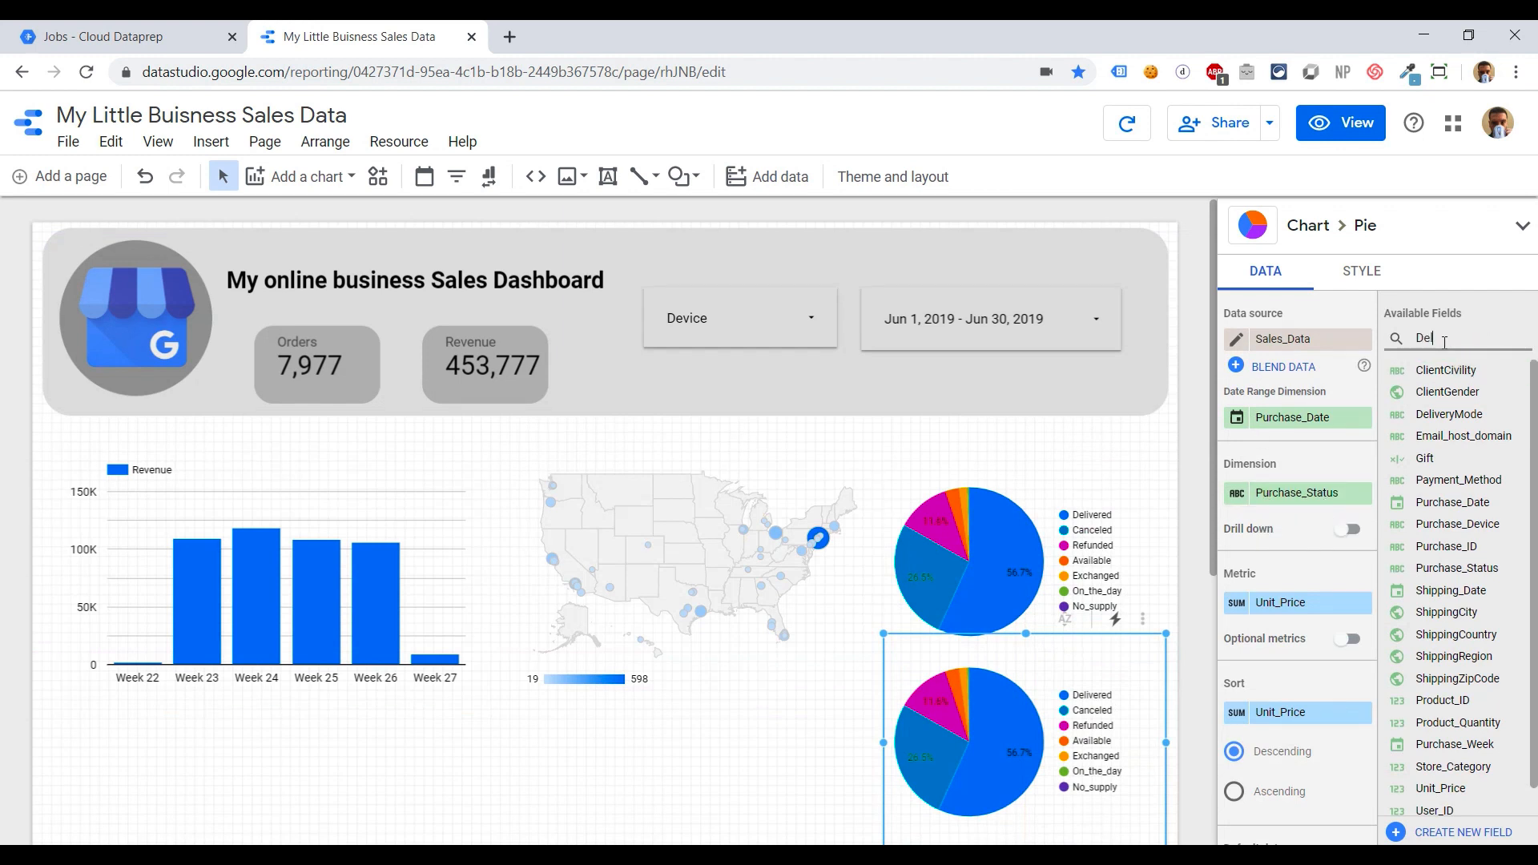
{"action": "type", "text": "i"}
{"action": "left_click_drag", "start_coordinate": [1451, 372], "coordinate": [1314, 498]}
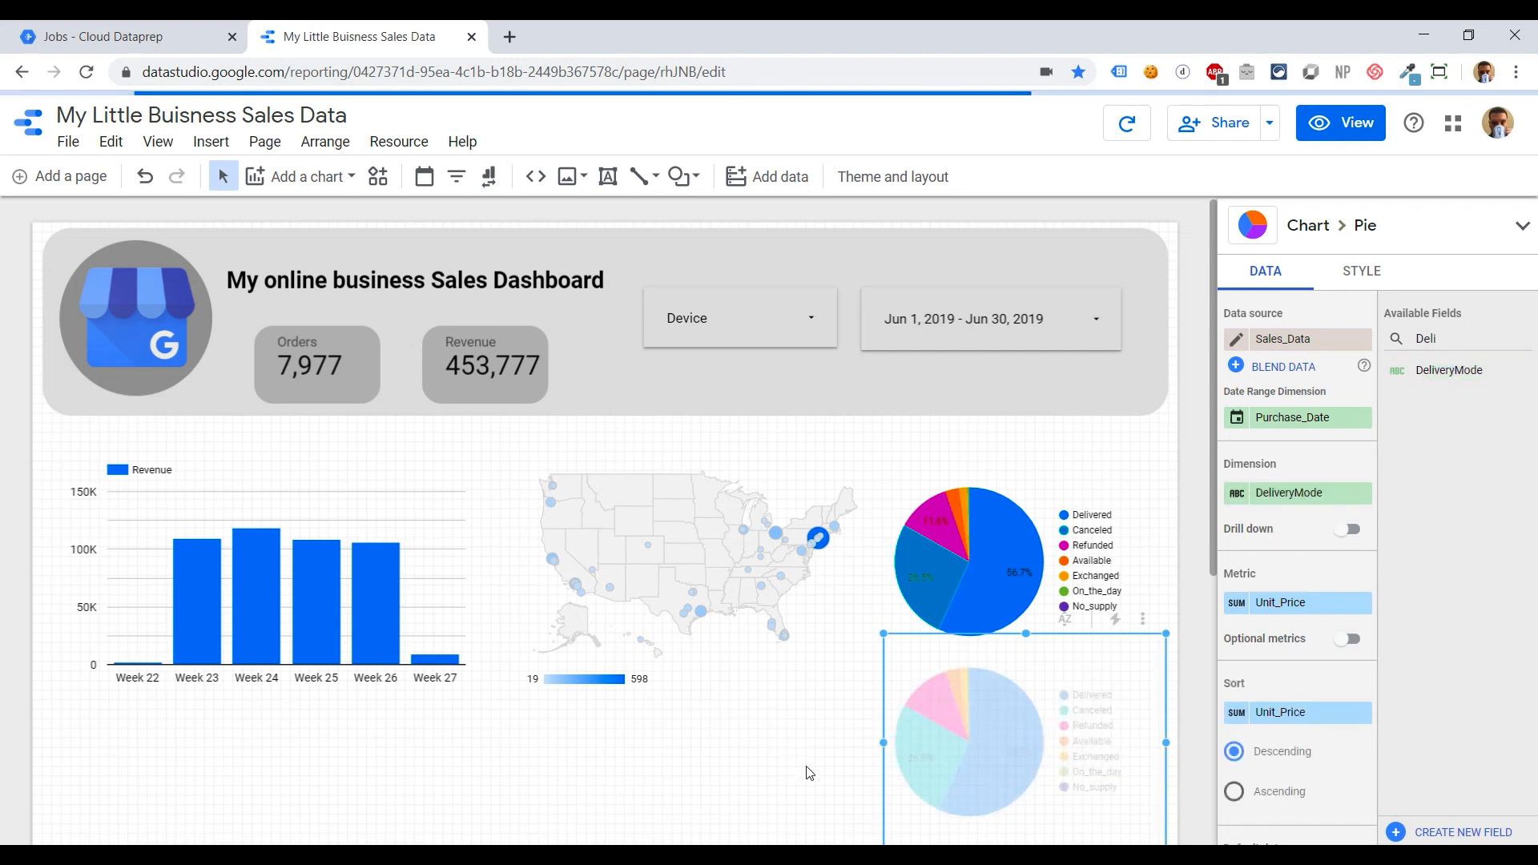
{"action": "left_click", "coordinate": [810, 774]}
Place a copy of the delivery mode pie chart beside it, below the map, and set the copy's dimension to ClientGender
{"action": "left_click", "coordinate": [982, 736]}
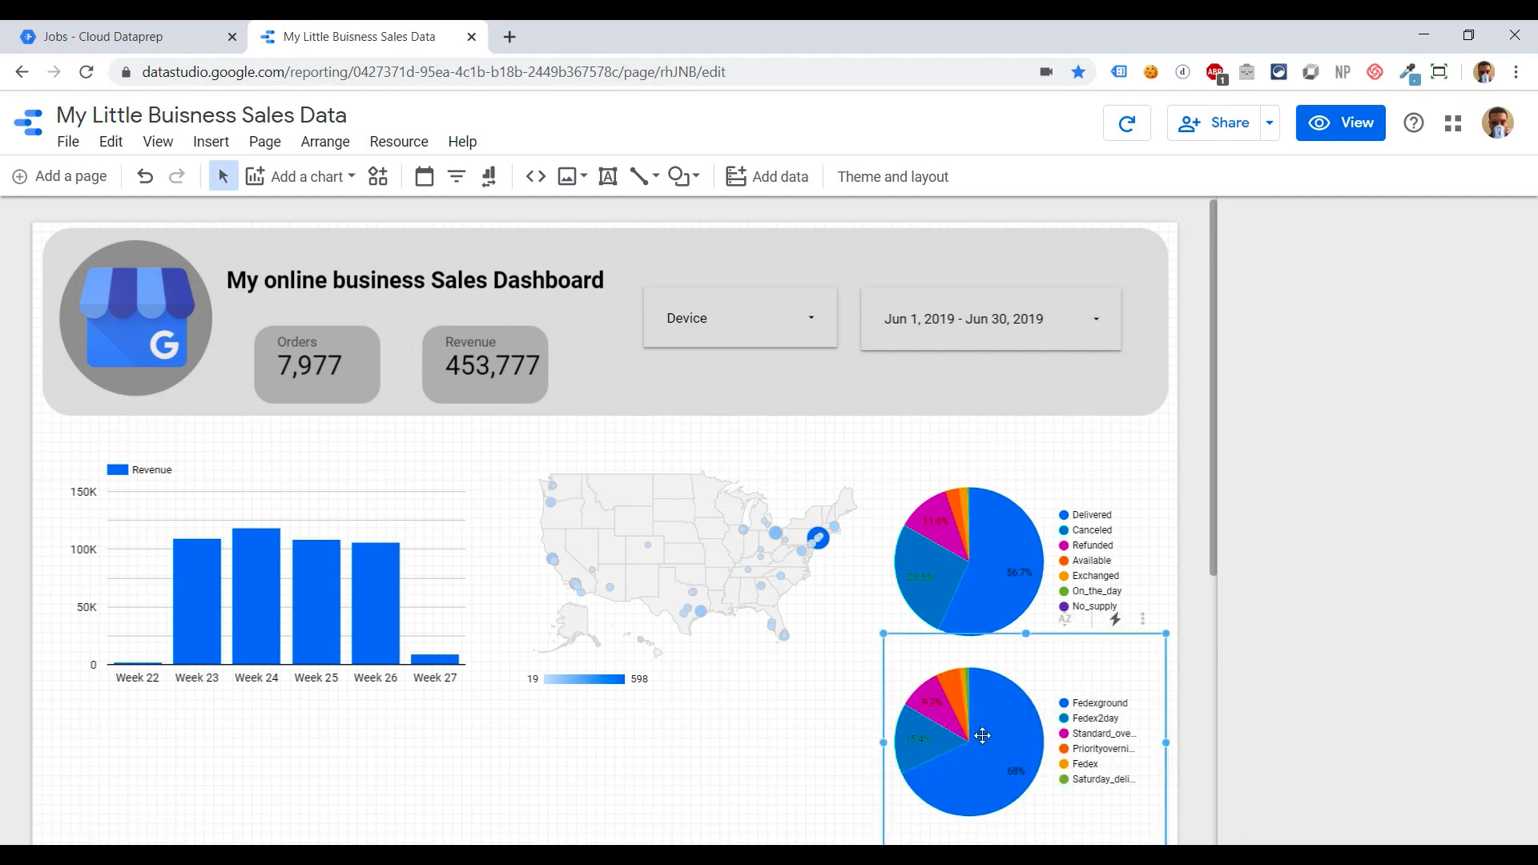
{"action": "left_click_drag", "start_coordinate": [983, 736], "coordinate": [762, 731]}
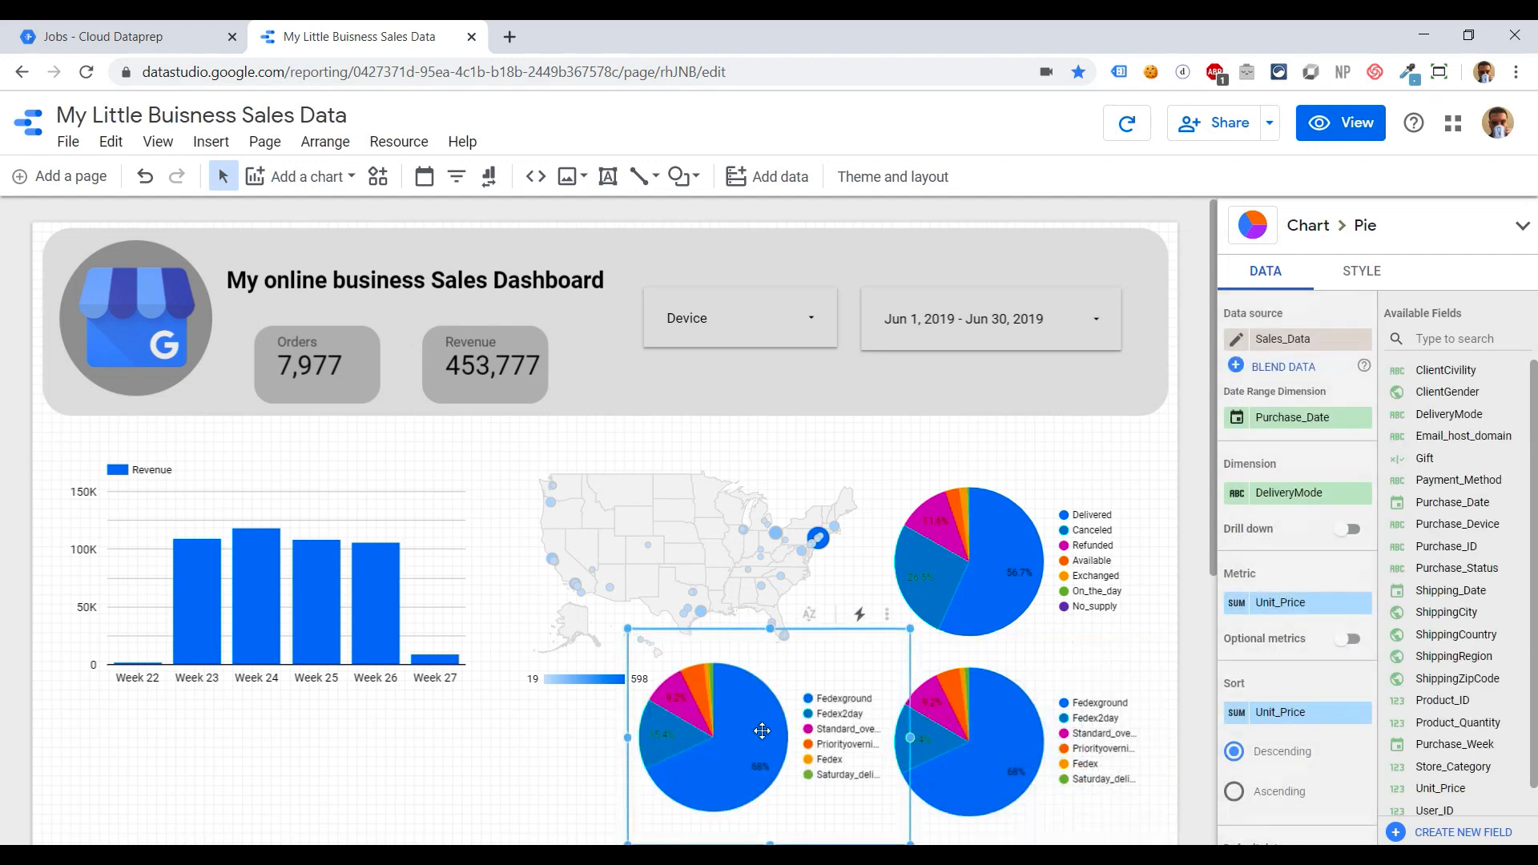
{"action": "left_click", "coordinate": [1457, 337]}
{"action": "type", "text": "Gende"}
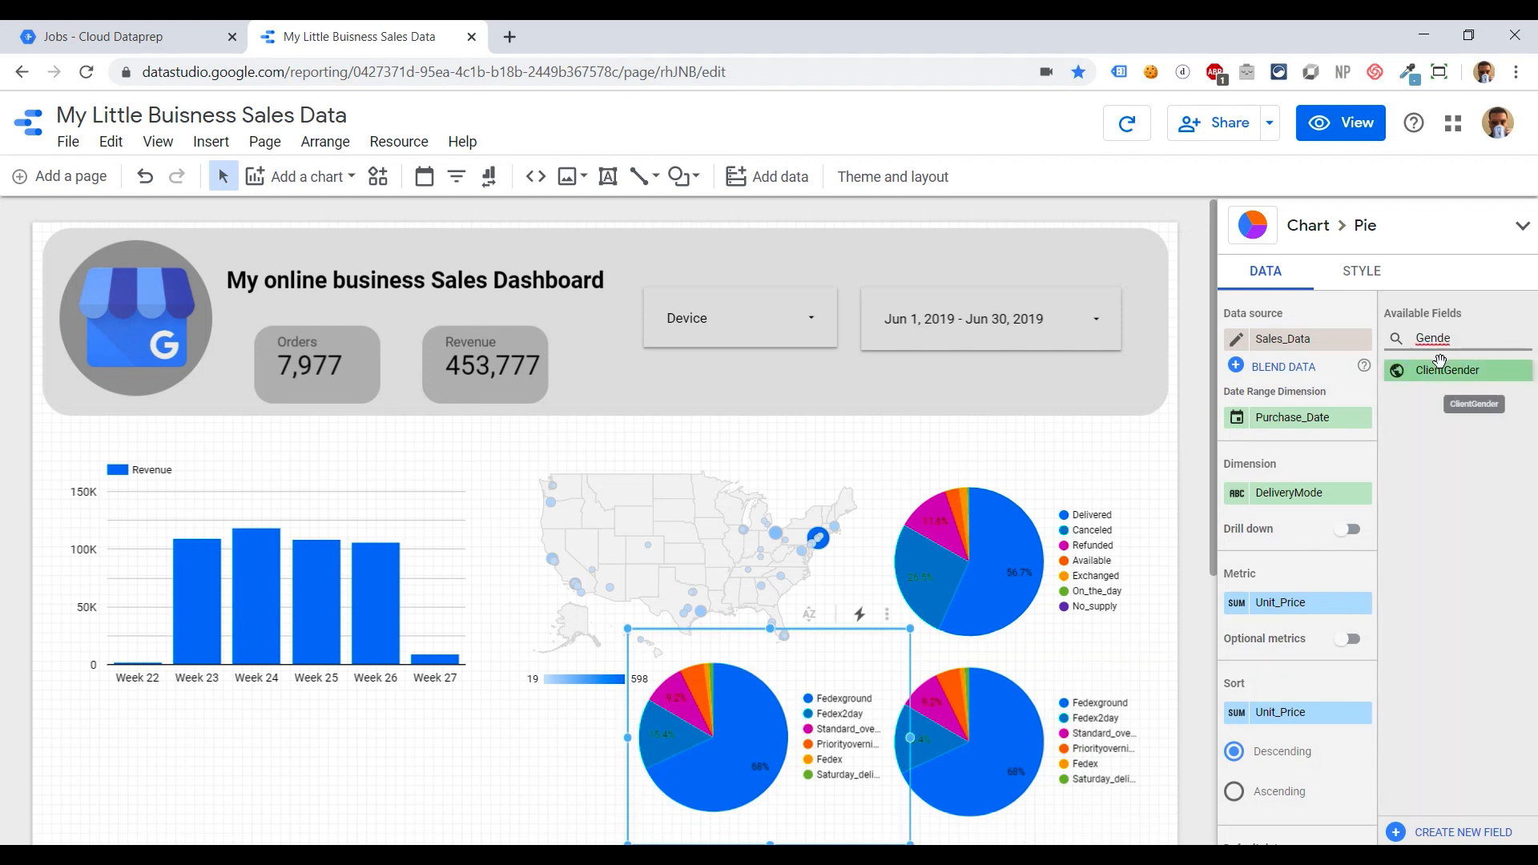
{"action": "left_click_drag", "start_coordinate": [1447, 370], "coordinate": [1275, 490]}
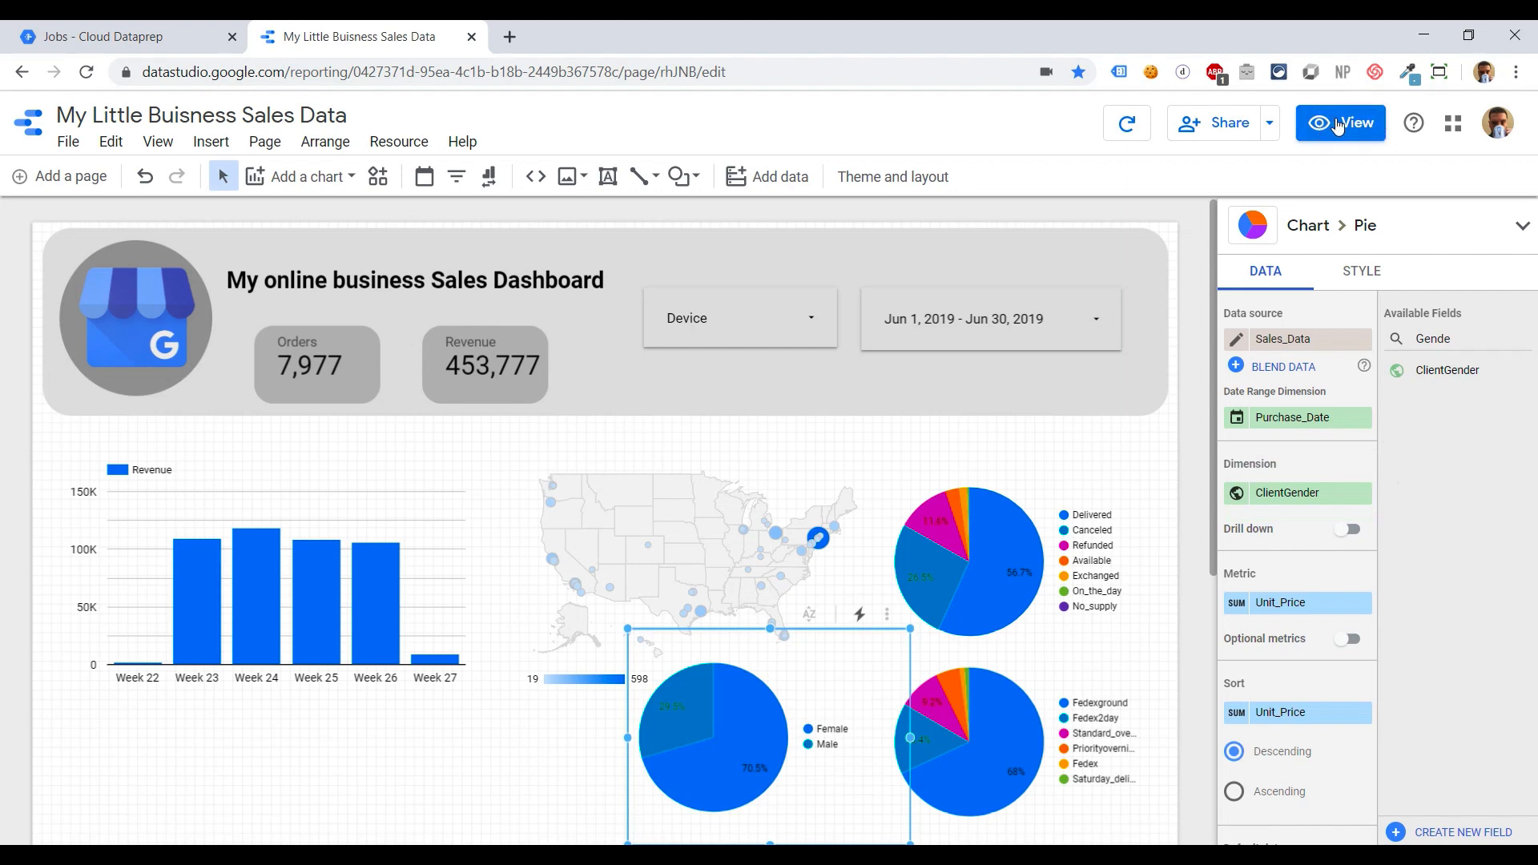
Return the report to view mode and cross-filter the dashboard to Week 24 from the revenue bar chart
{"action": "left_click", "coordinate": [1347, 124]}
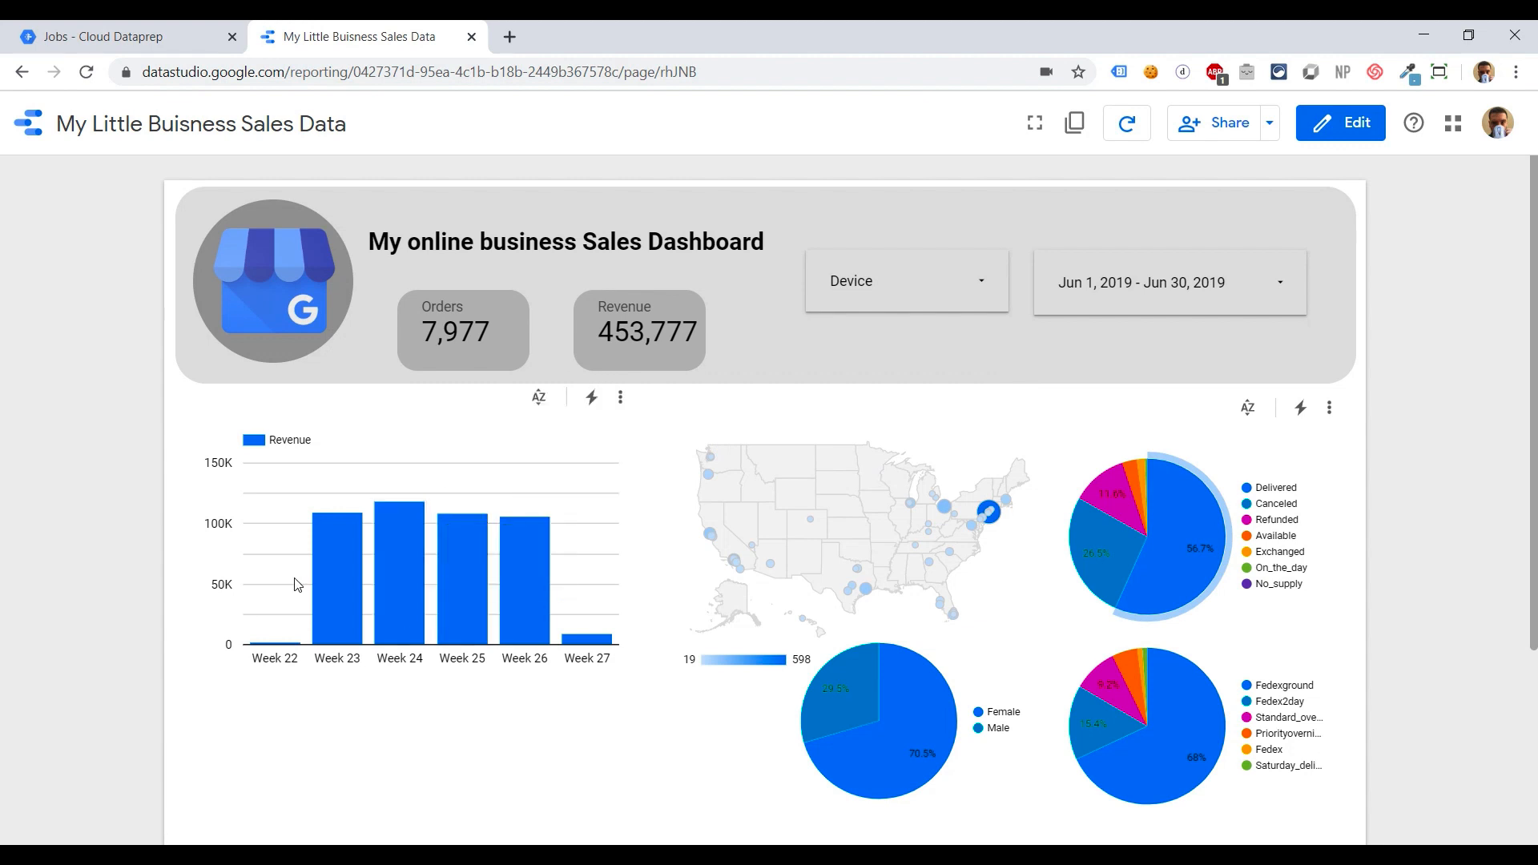
{"action": "mouse_move", "coordinate": [483, 599]}
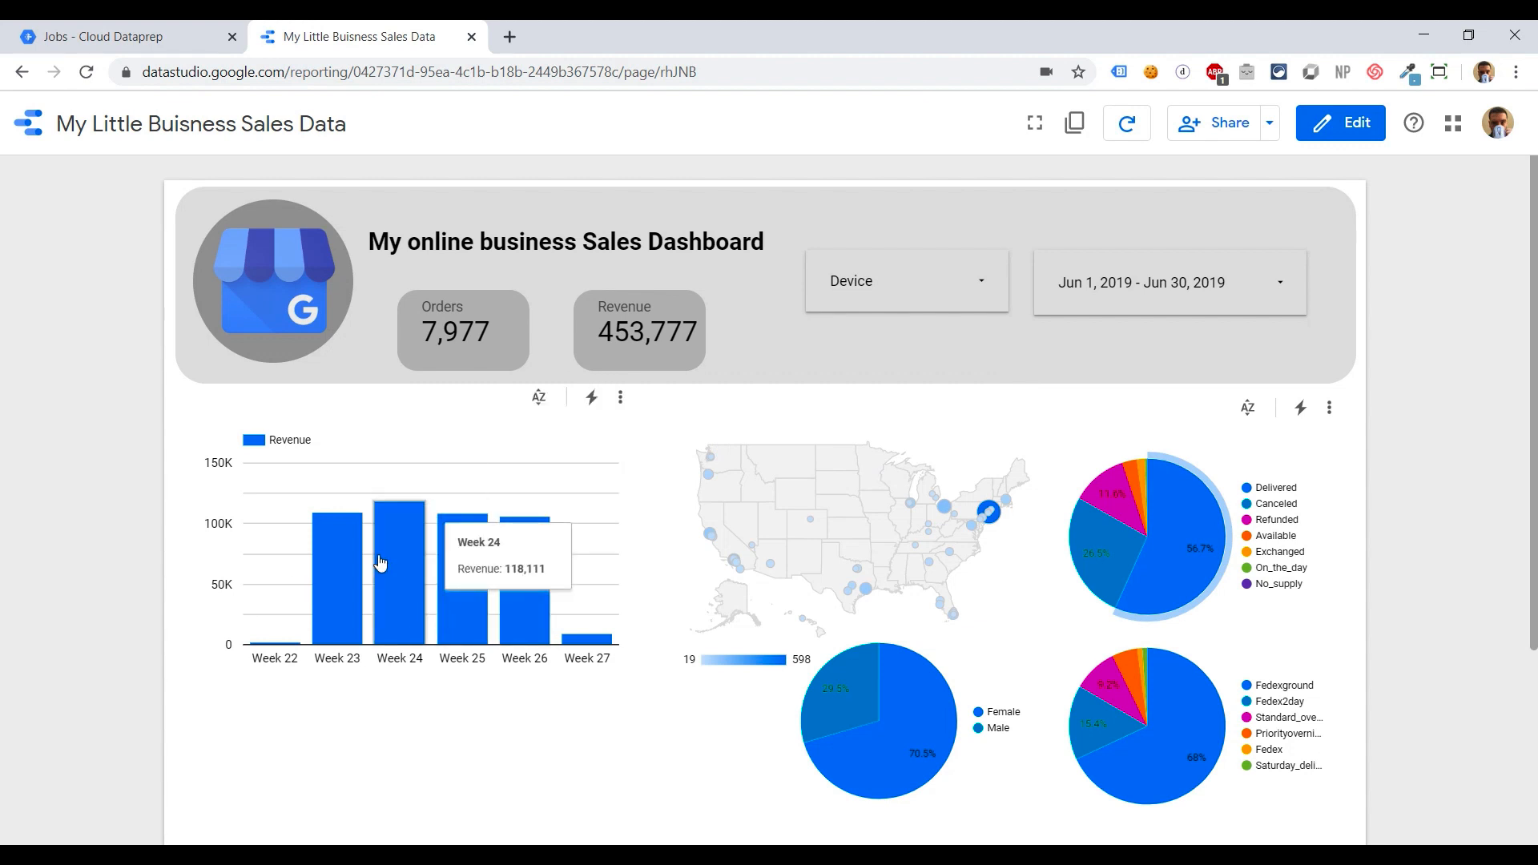
{"action": "mouse_move", "coordinate": [323, 586]}
{"action": "mouse_move", "coordinate": [420, 587]}
{"action": "left_click", "coordinate": [412, 587]}
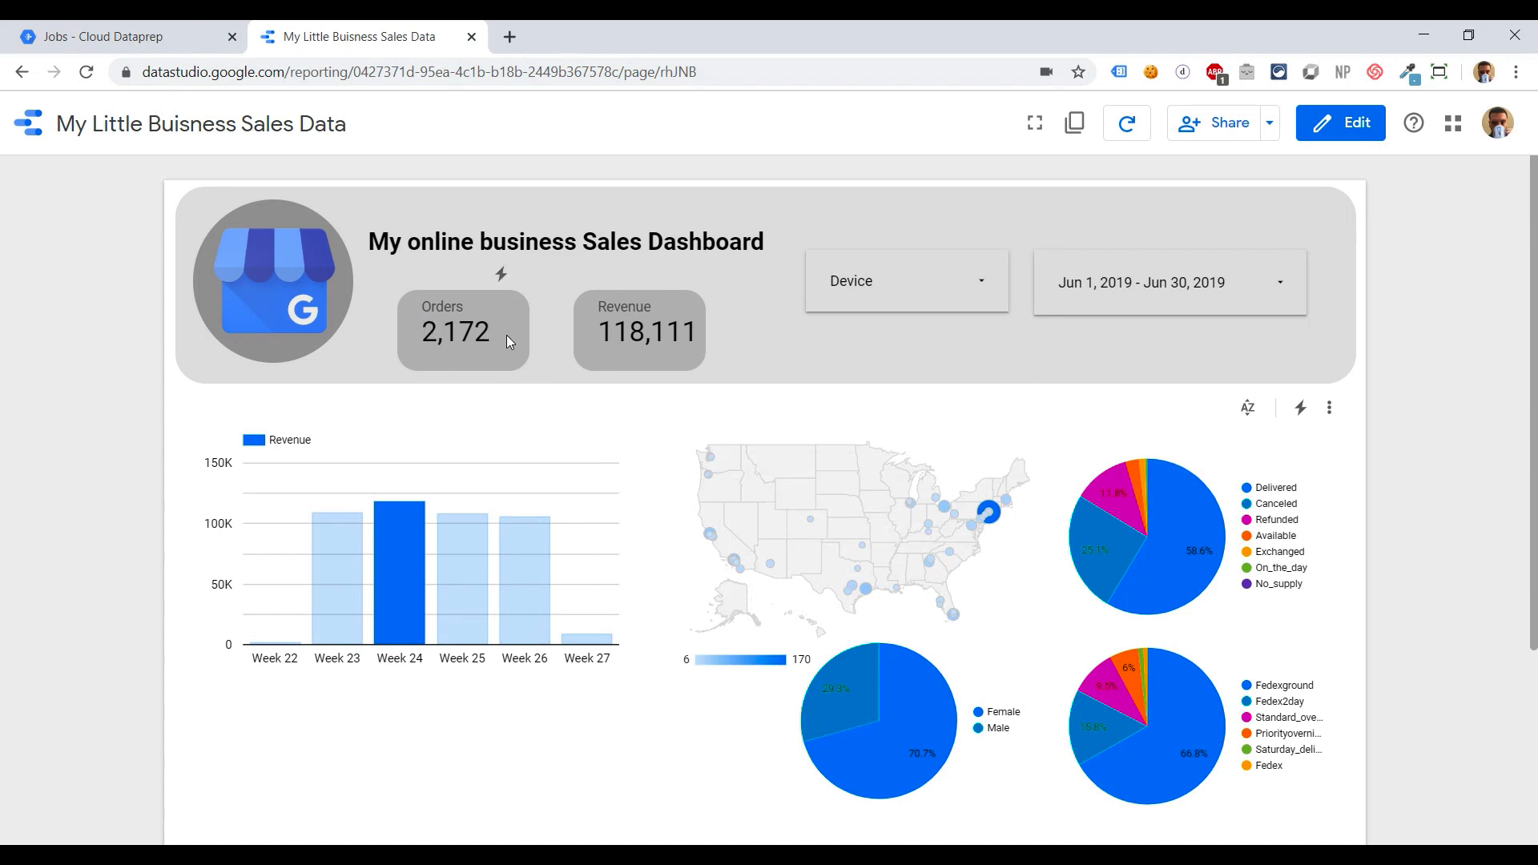
Narrow the dashboard further to Male customers in the gender pie and the largest northeastern city bubble on the map
{"action": "mouse_move", "coordinate": [400, 603]}
{"action": "mouse_move", "coordinate": [835, 701]}
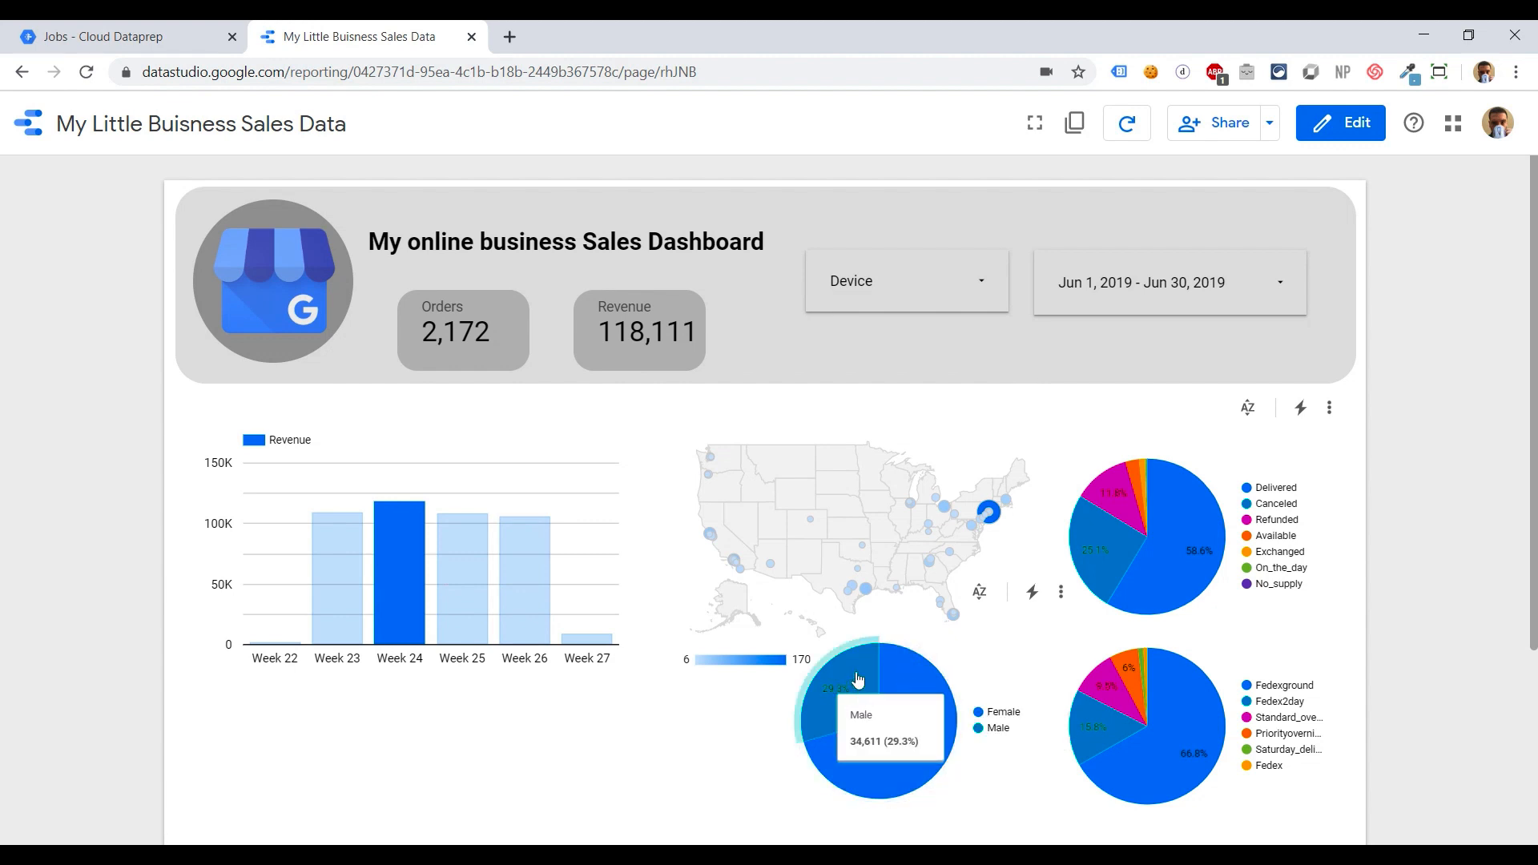
{"action": "left_click", "coordinate": [857, 678]}
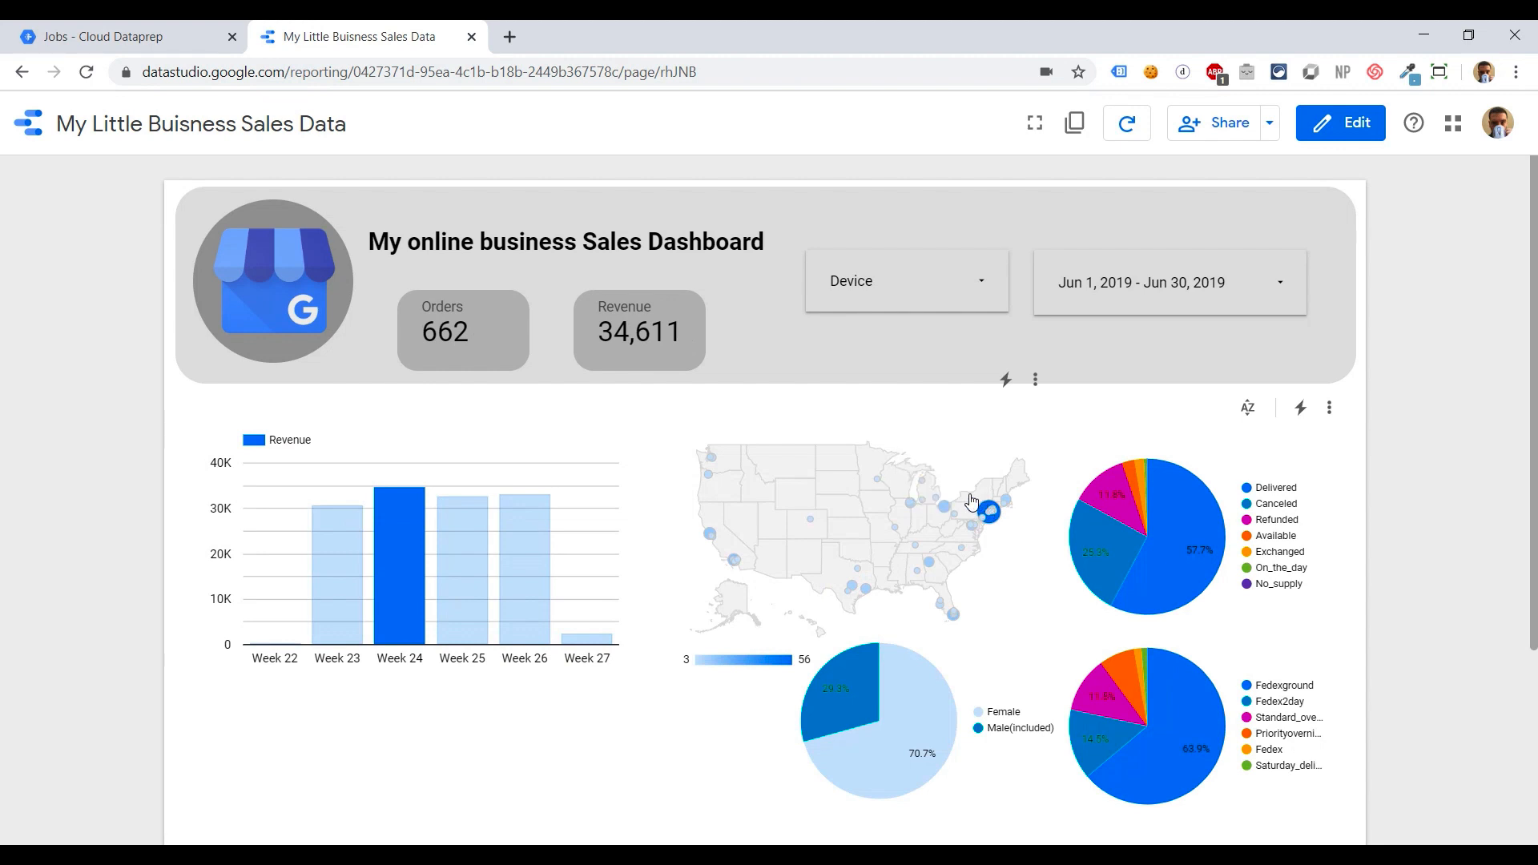
{"action": "mouse_move", "coordinate": [985, 510]}
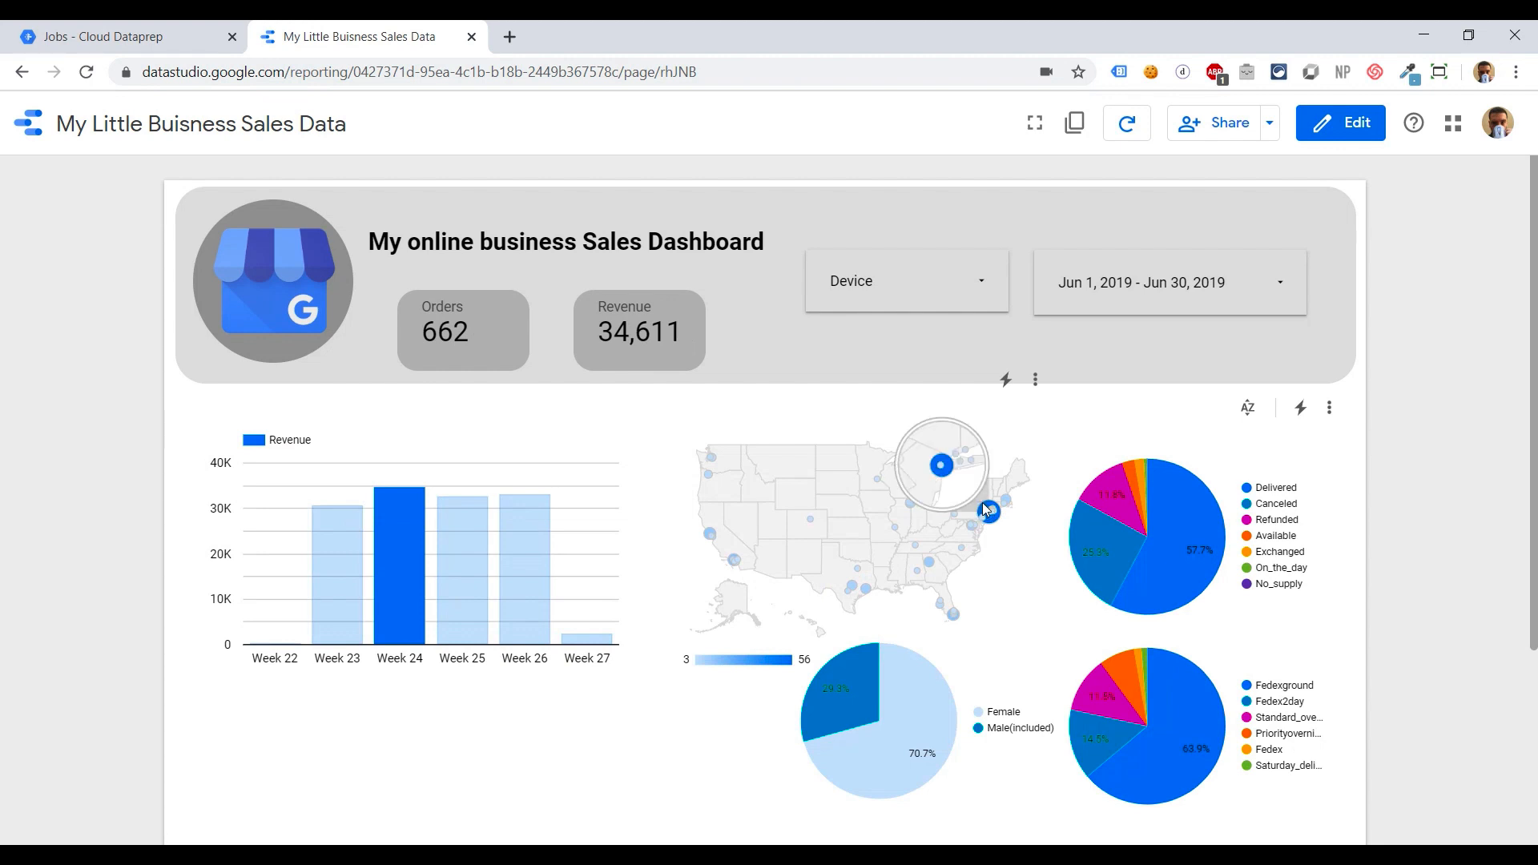
{"action": "left_click", "coordinate": [949, 477]}
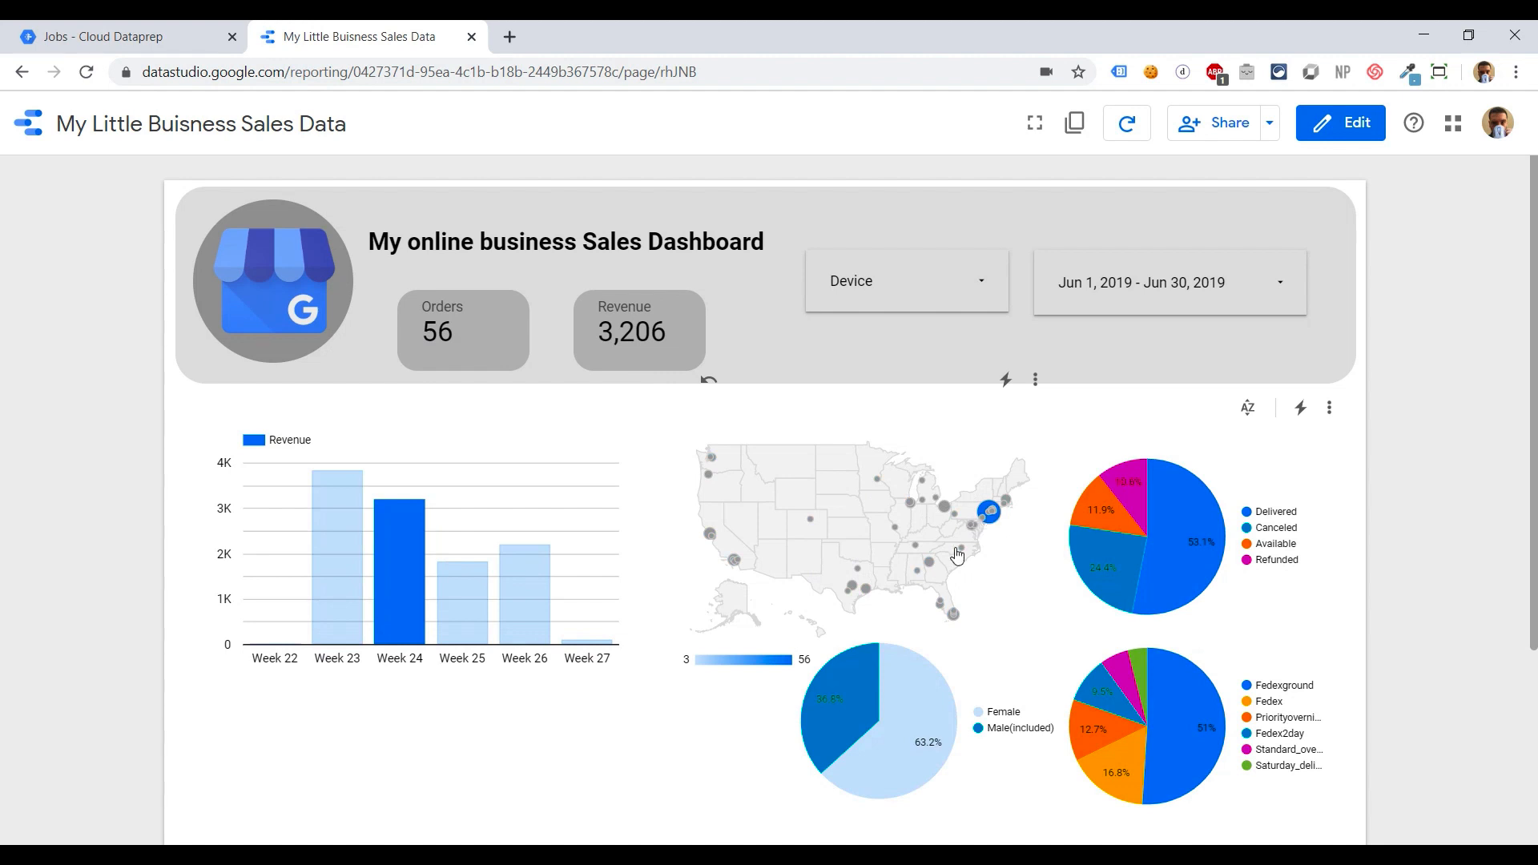
{"action": "mouse_move", "coordinate": [841, 699]}
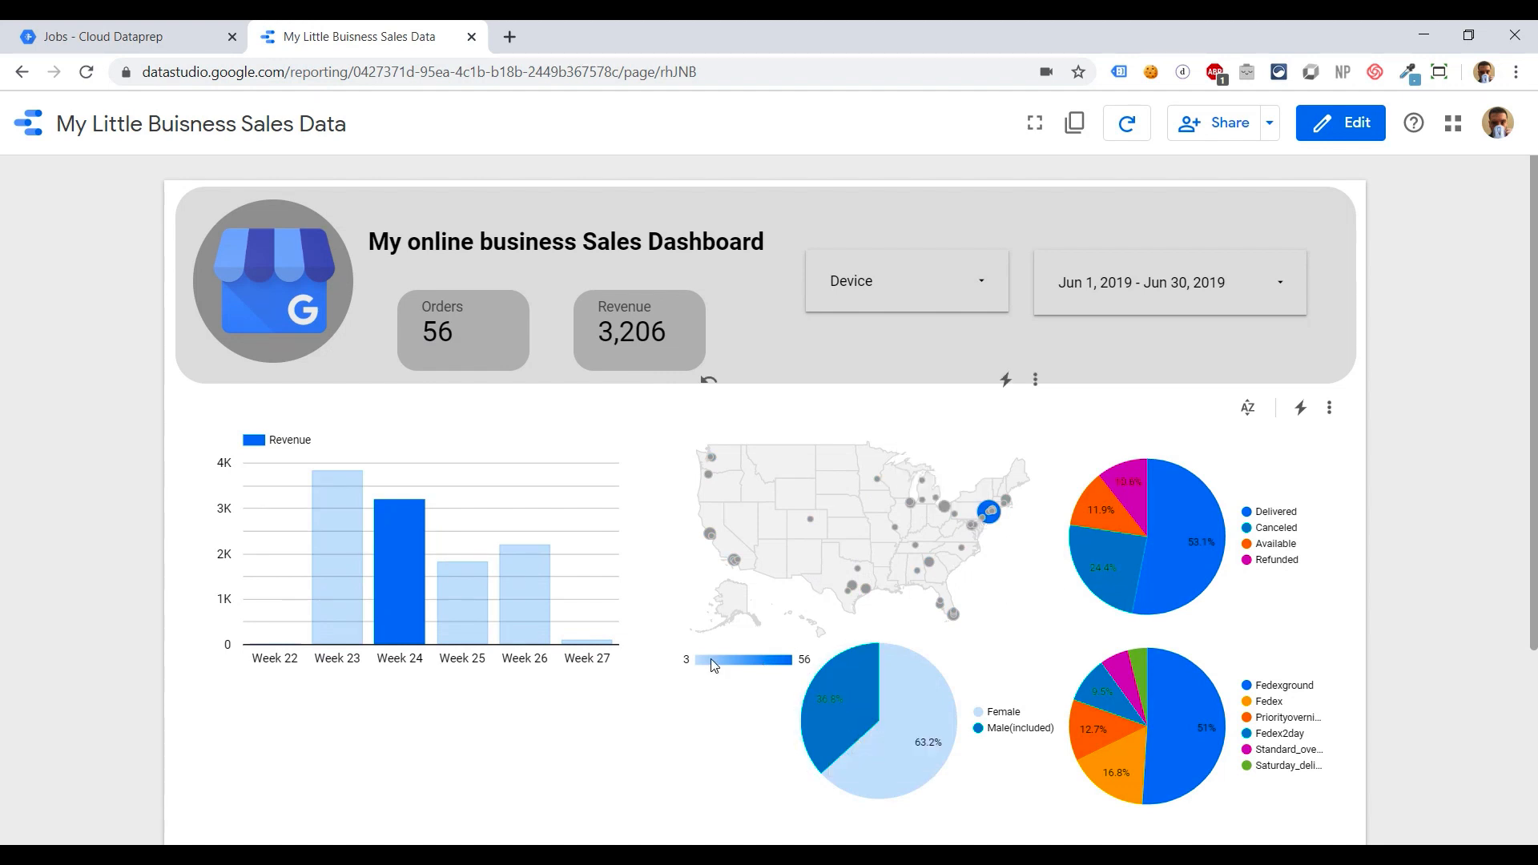